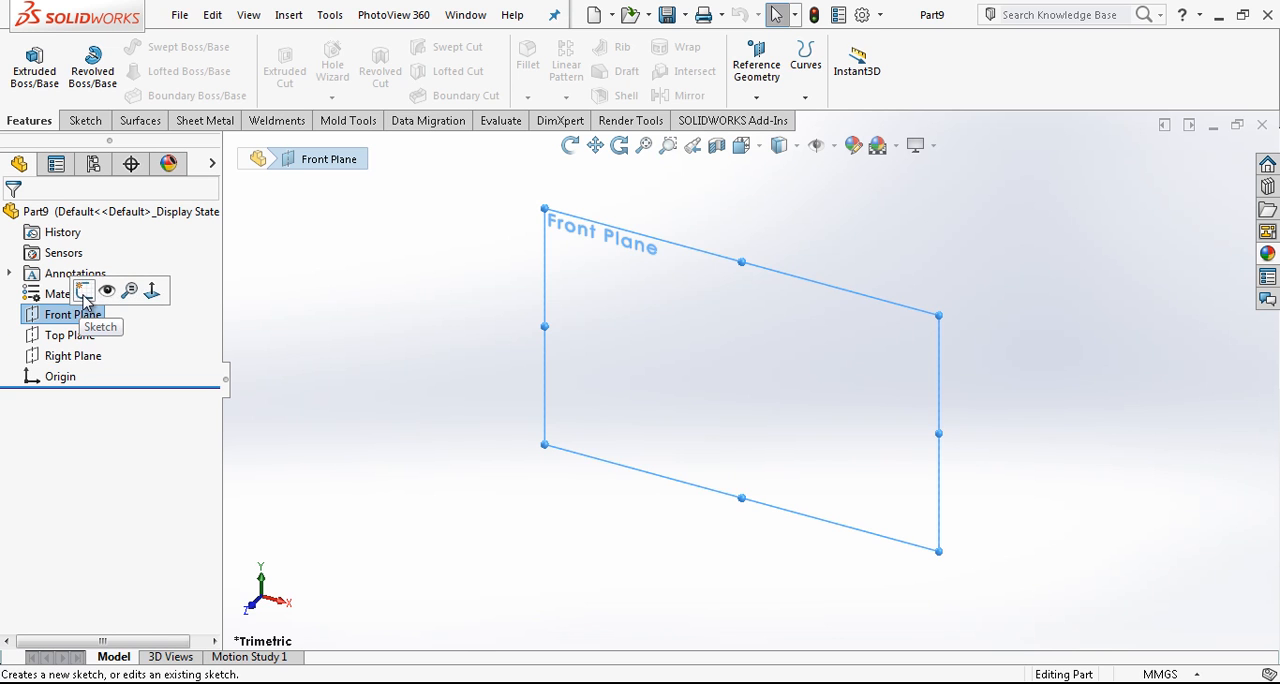
# - Start a sketch on the Front Plane and draw a vertical construction line about 87 mm long upward from the origin
pyautogui.click(85, 291)
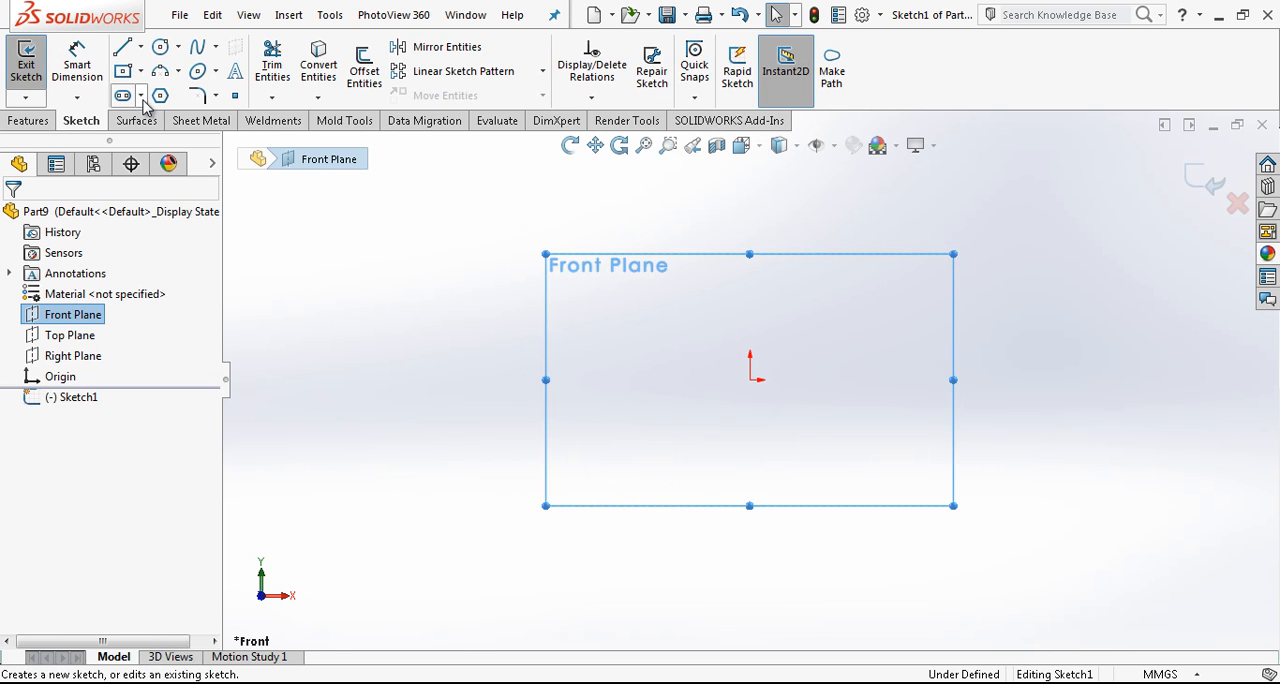
pyautogui.click(123, 47)
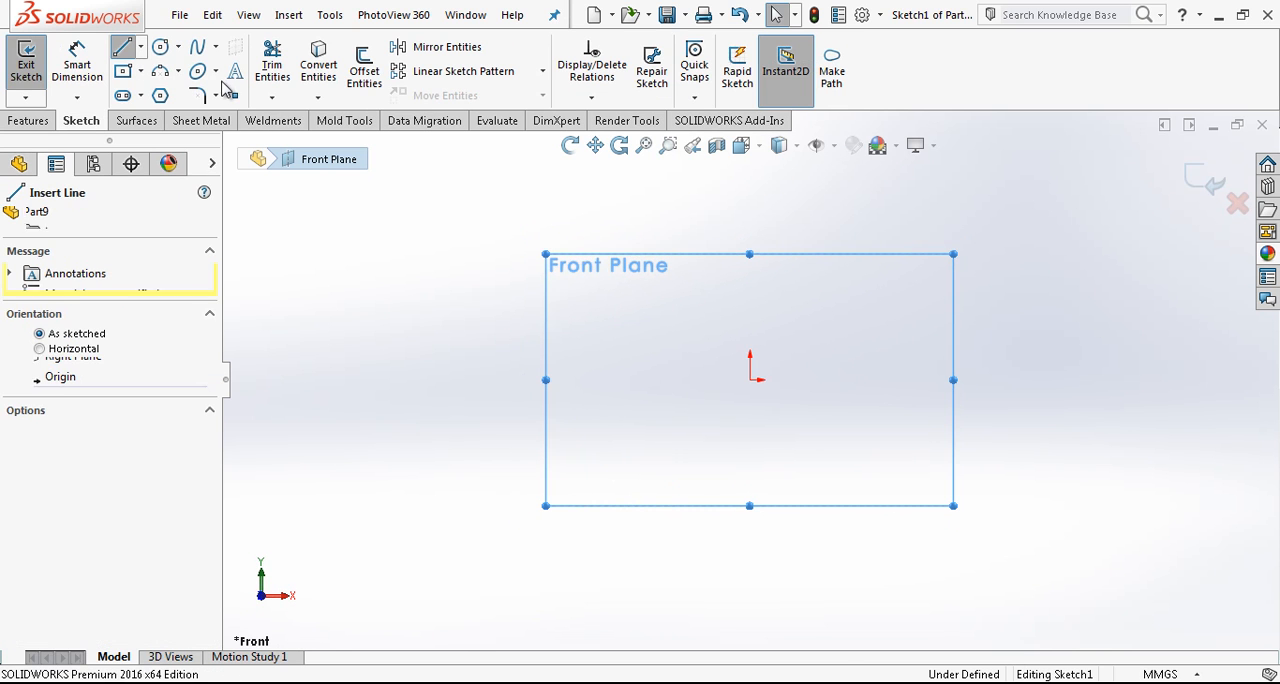
pyautogui.click(750, 378)
pyautogui.click(750, 180)
pyautogui.press('Escape')
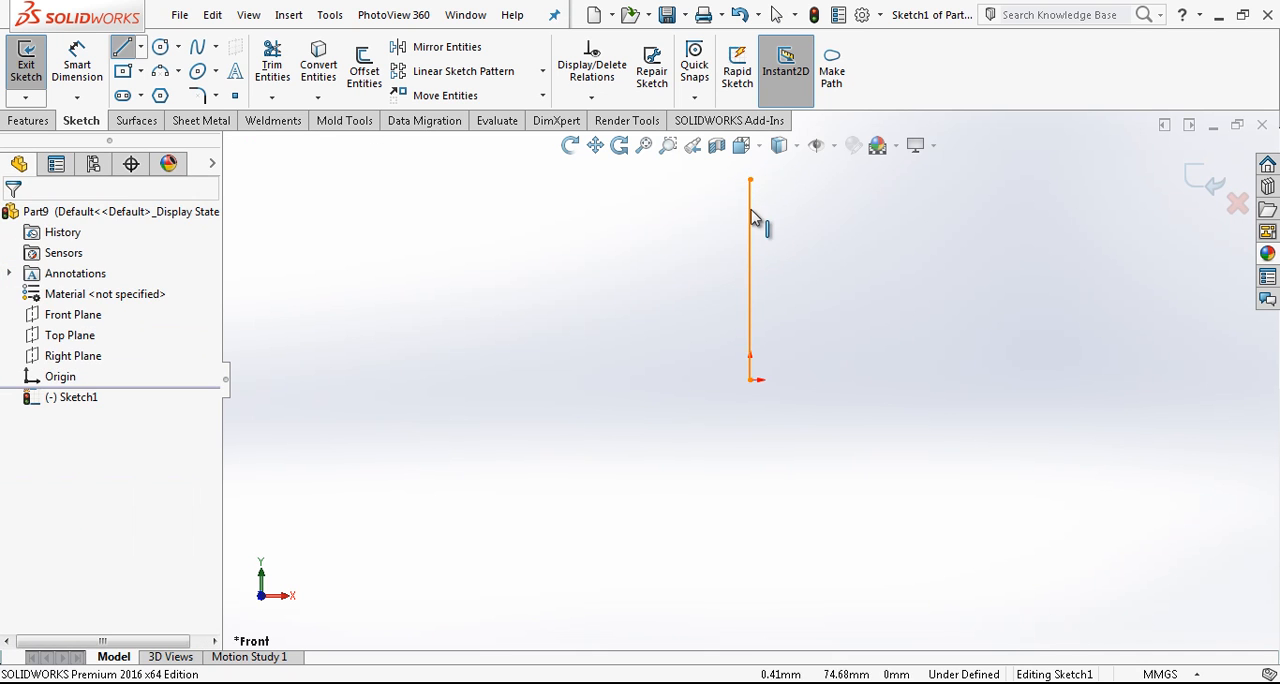
pyautogui.click(751, 210)
pyautogui.click(826, 160)
# - Draw a horizontal construction line about 77 mm long from the origin in the positive X direction
pyautogui.press('l')
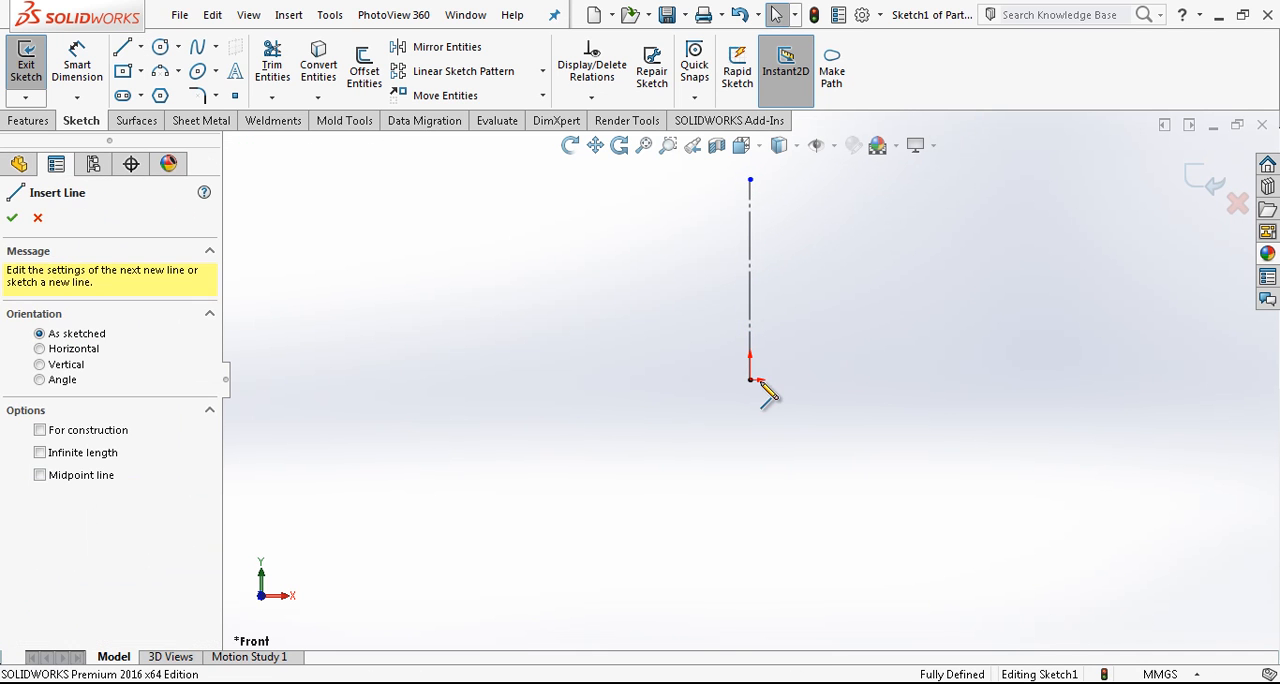
pyautogui.click(752, 382)
pyautogui.click(928, 390)
pyautogui.press('Escape')
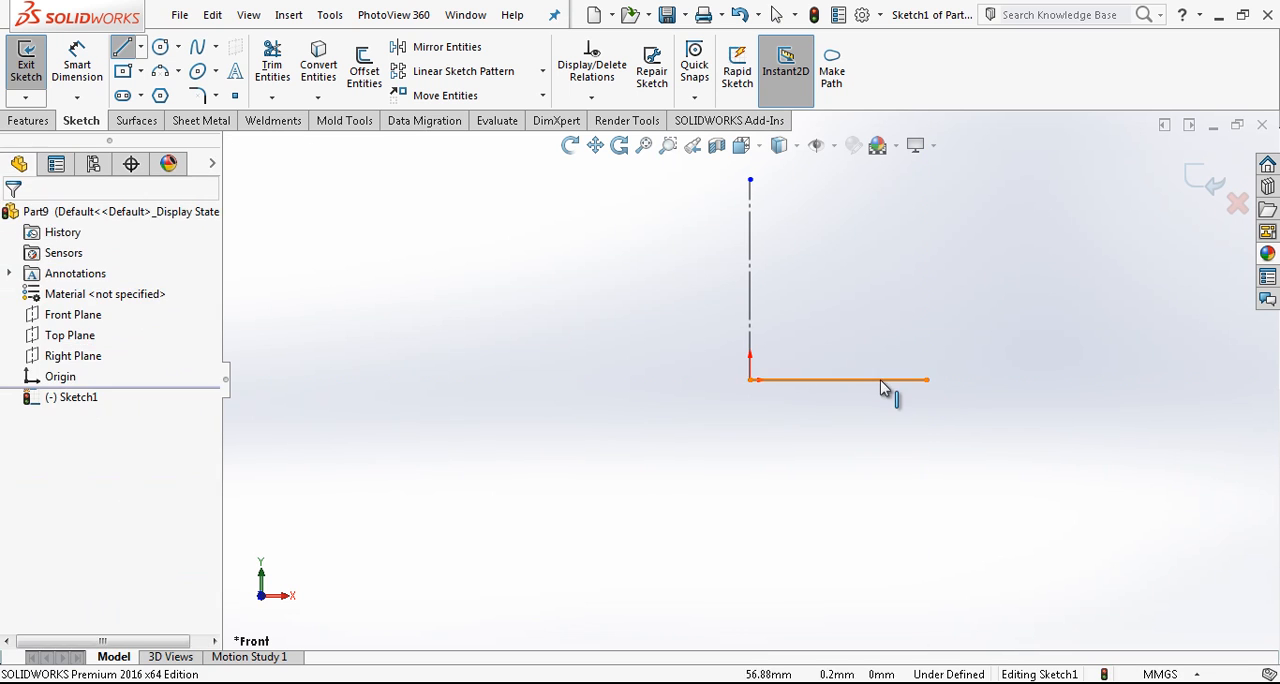
pyautogui.click(888, 381)
pyautogui.click(956, 325)
# - Sketch a corner rectangle about 20 mm wide around the upper end of the vertical construction line
pyautogui.scroll(-2, 815, 273)
pyautogui.click(125, 72)
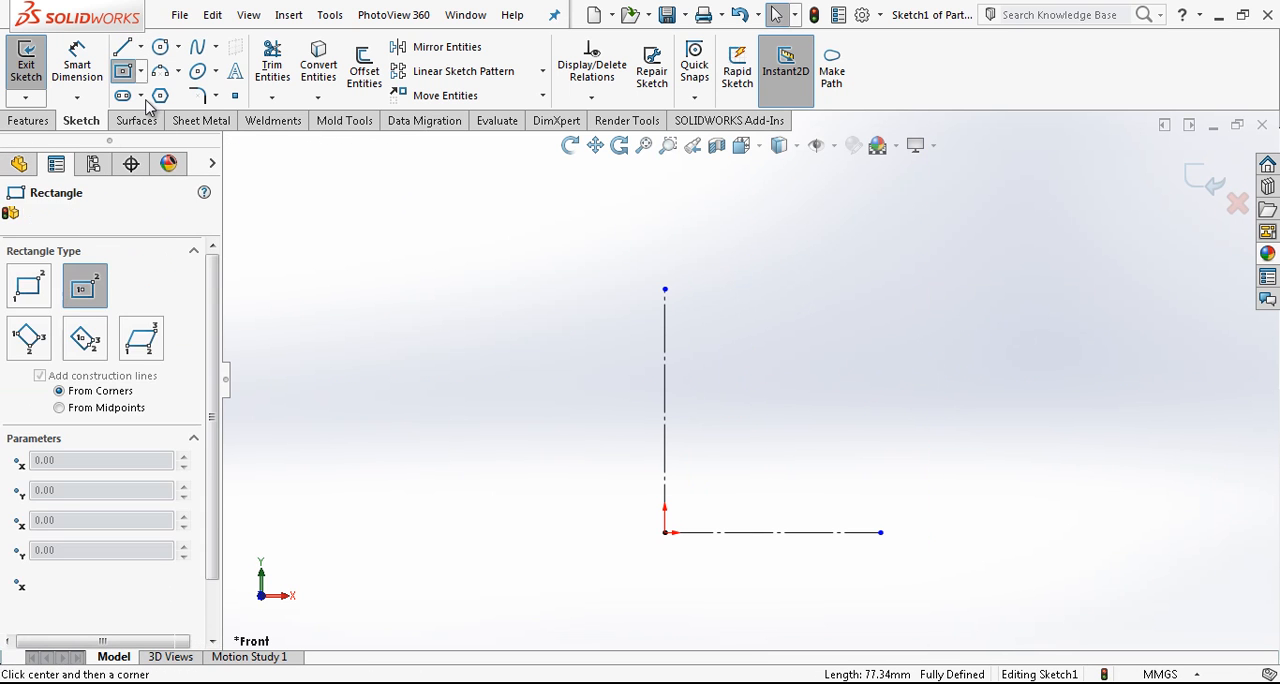
pyautogui.click(649, 244)
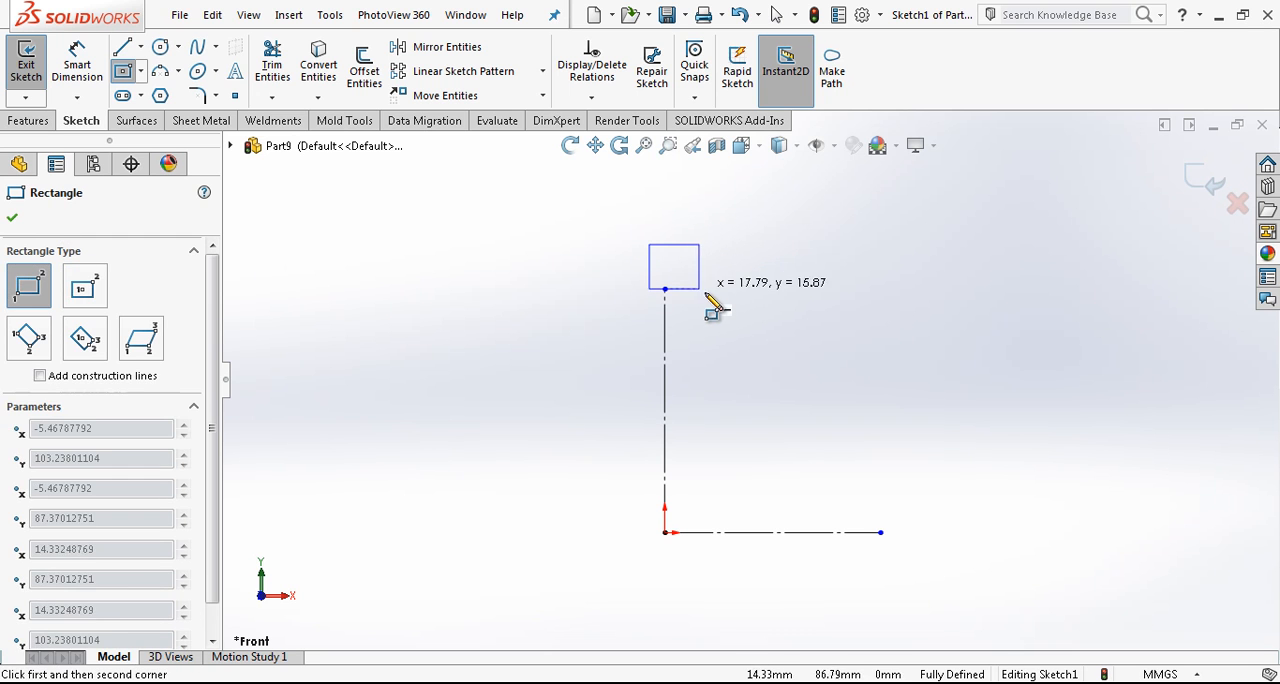
pyautogui.click(707, 294)
pyautogui.press('Escape')
# - Make the vertical line's upper endpoint the midpoint of the rectangle's lower edge, and stretch the rectangle wider
pyautogui.click(665, 294)
pyautogui.keyDown('ctrl'); pyautogui.click(665, 290); pyautogui.keyUp('ctrl')
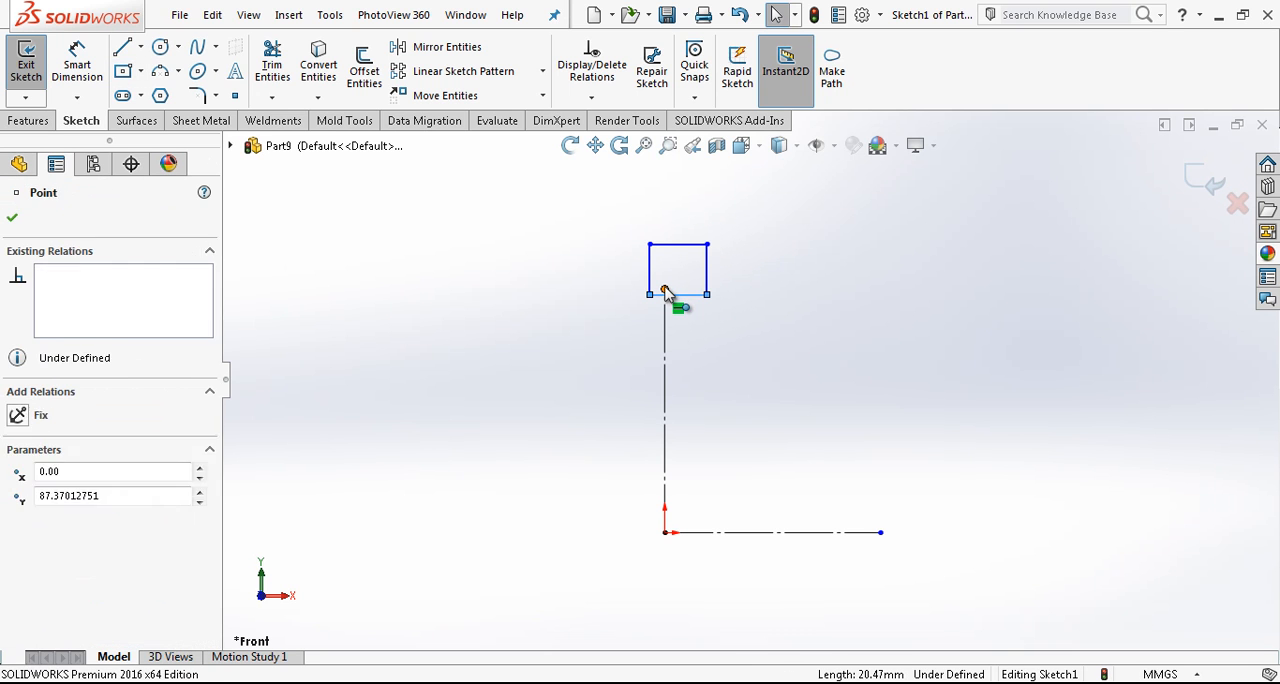
pyautogui.scroll(-2, 672, 308)
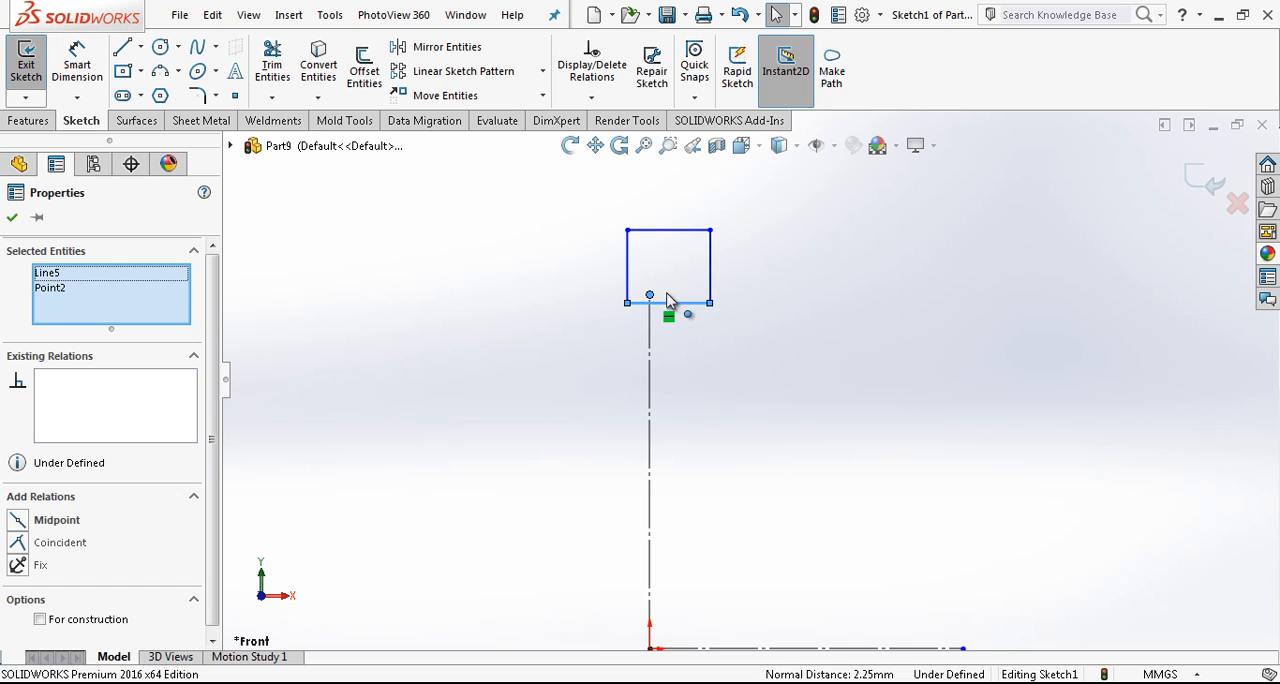
pyautogui.click(56, 520)
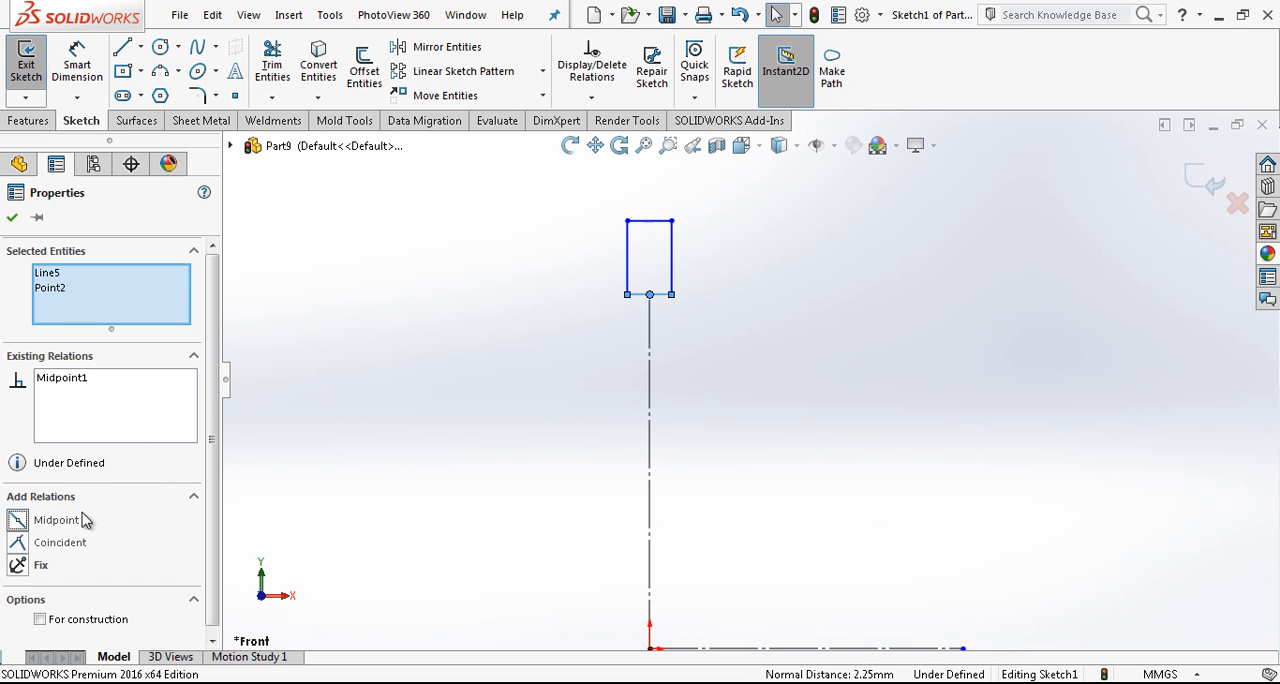
pyautogui.click(685, 290)
pyautogui.moveTo(676, 298); pyautogui.dragTo(745, 336)
pyautogui.click(757, 384)
pyautogui.scroll(2, 757, 384)
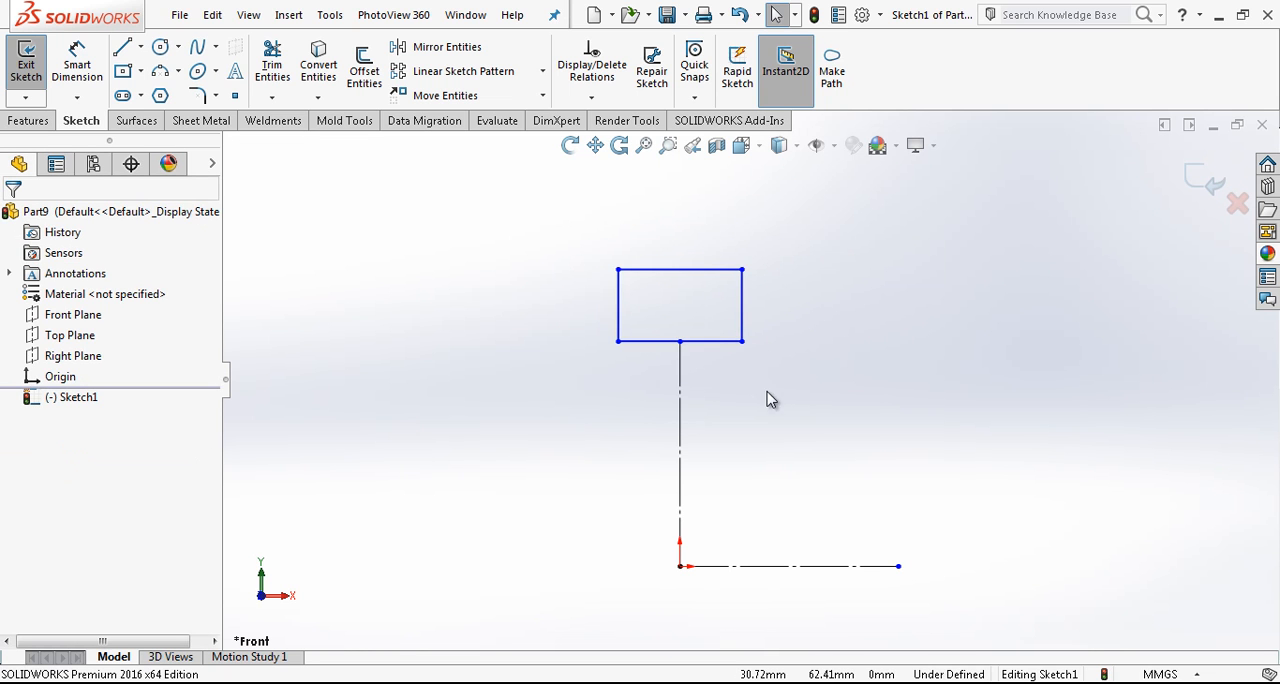
# - Add a doubled-distance dimension of 22 mm from the rectangle's lower edge about the horizontal construction line
pyautogui.moveTo(777, 452); pyautogui.dragTo(720, 272, button='right')
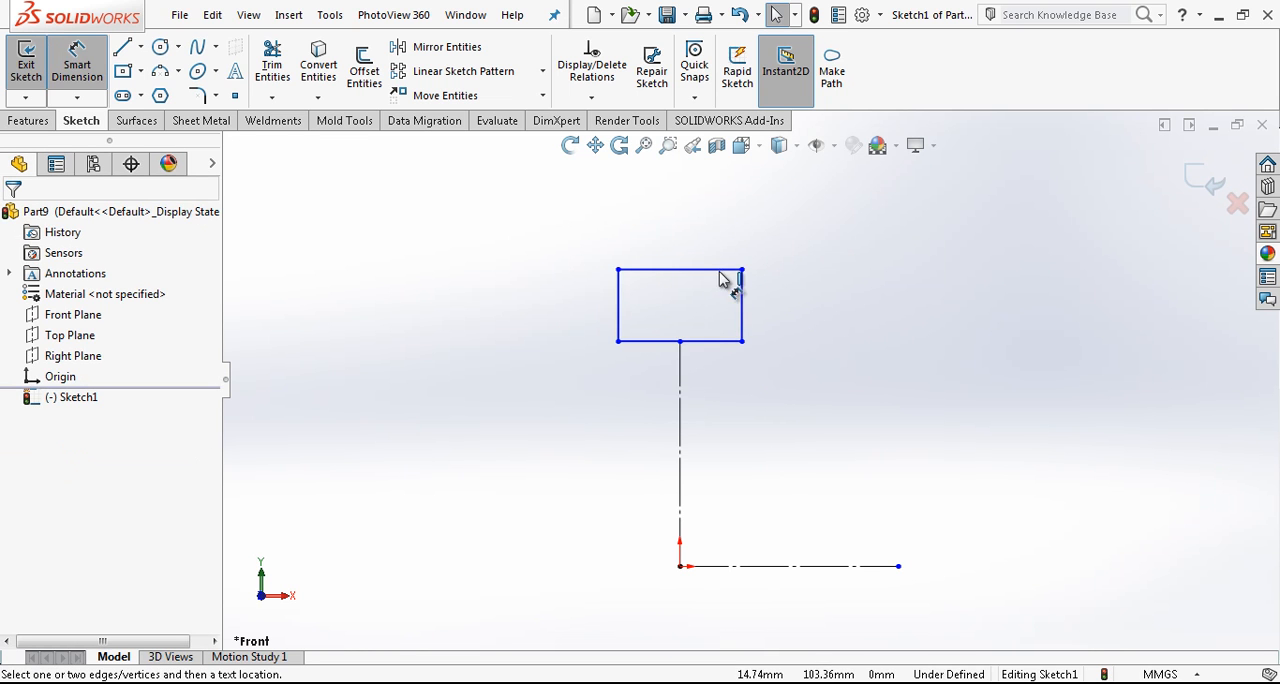
pyautogui.click(720, 345)
pyautogui.click(968, 607)
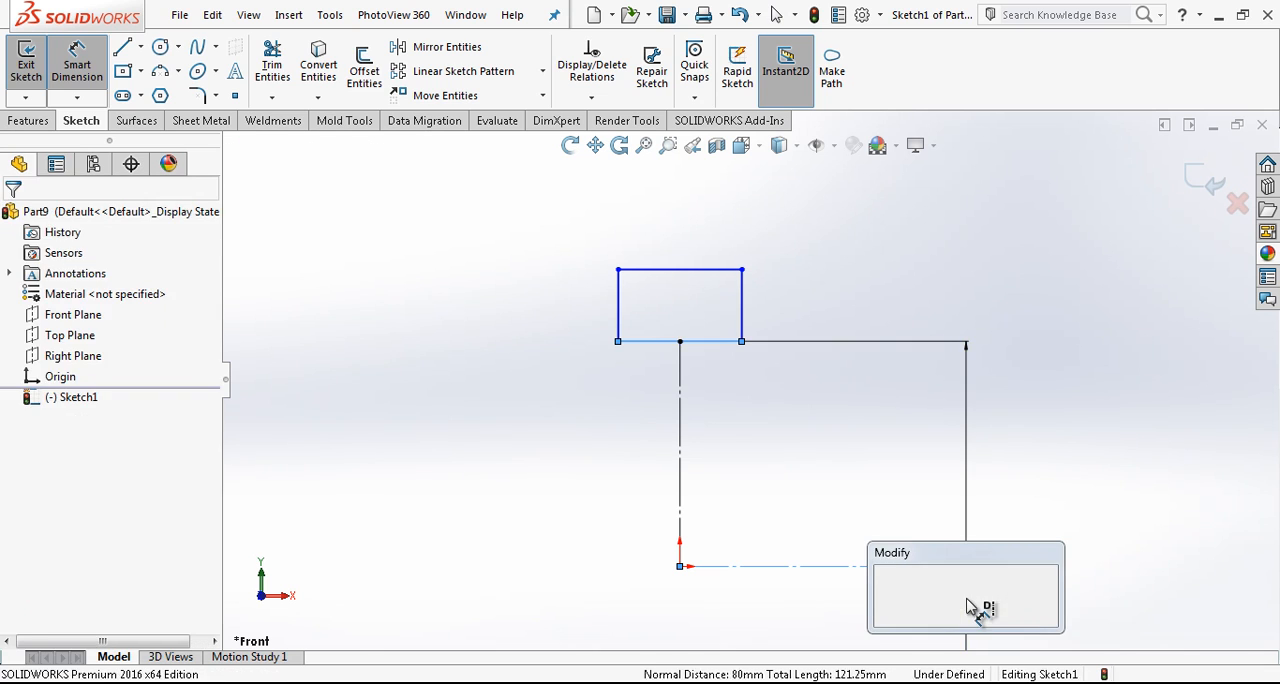
pyautogui.write('22')
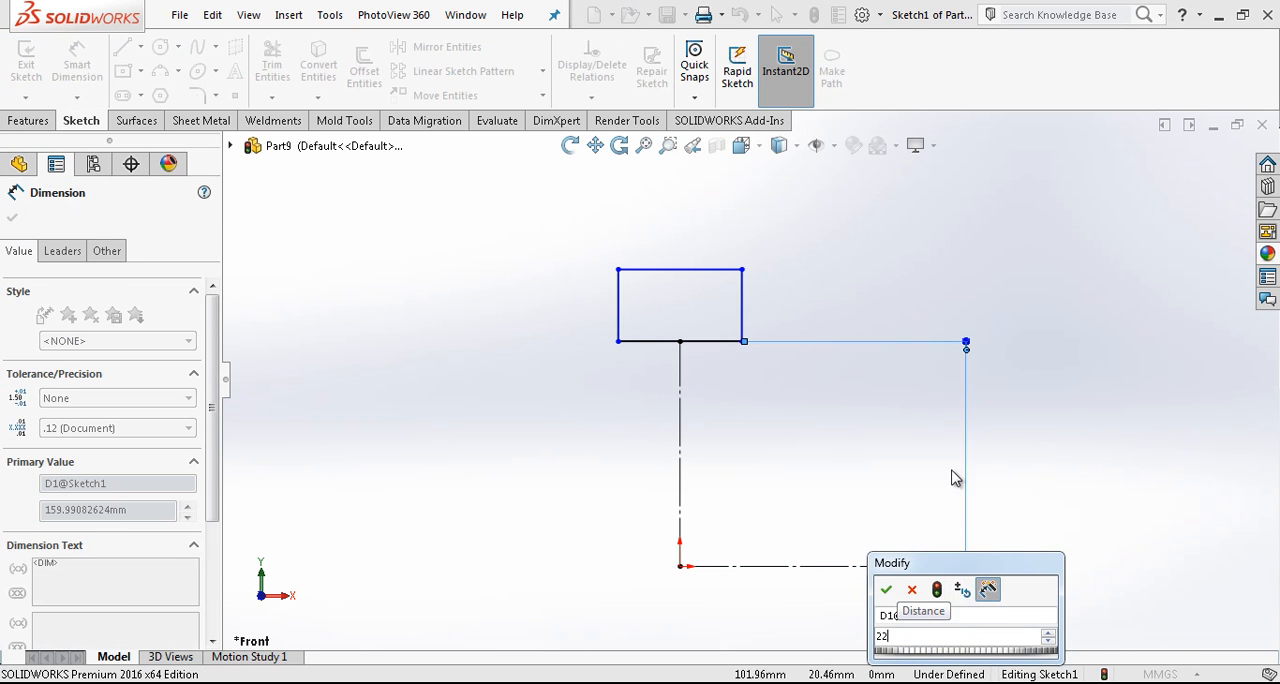
pyautogui.press('Return')
# - Dimension the rectangle with a height of 2.5 mm and a width of 8 mm
pyautogui.click(720, 343)
pyautogui.click(722, 270)
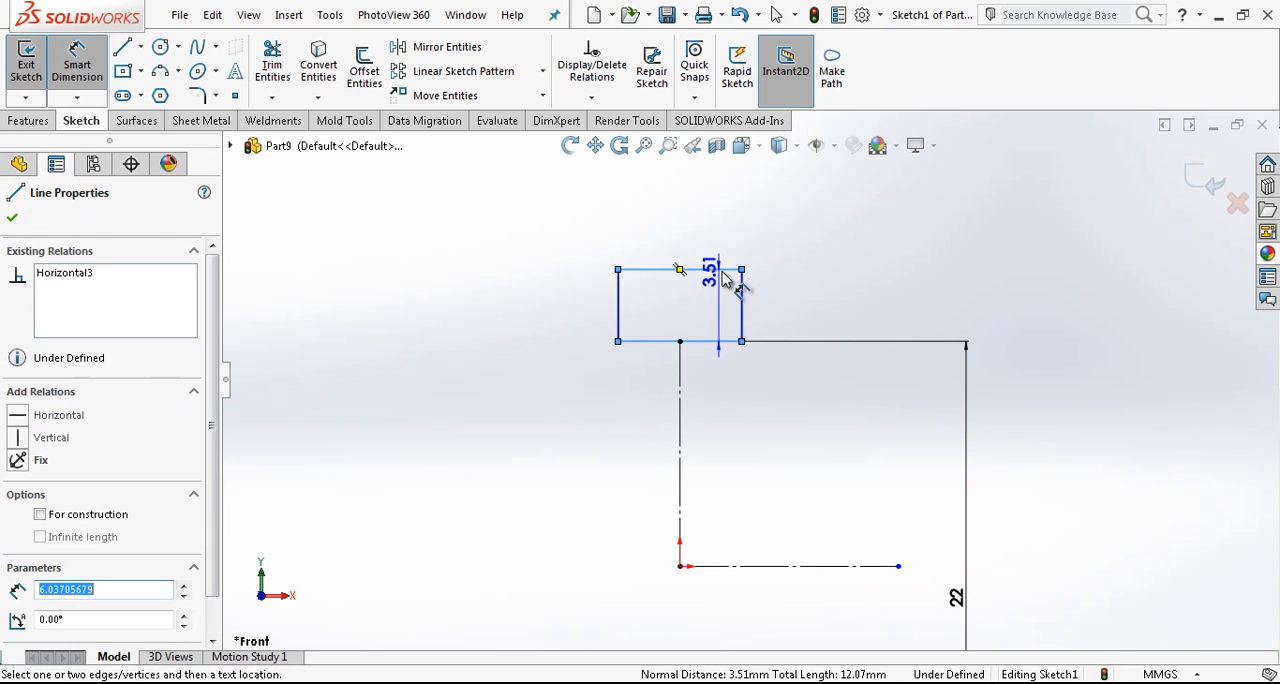
pyautogui.click(826, 284)
pyautogui.write('2.5')
pyautogui.press('Return')
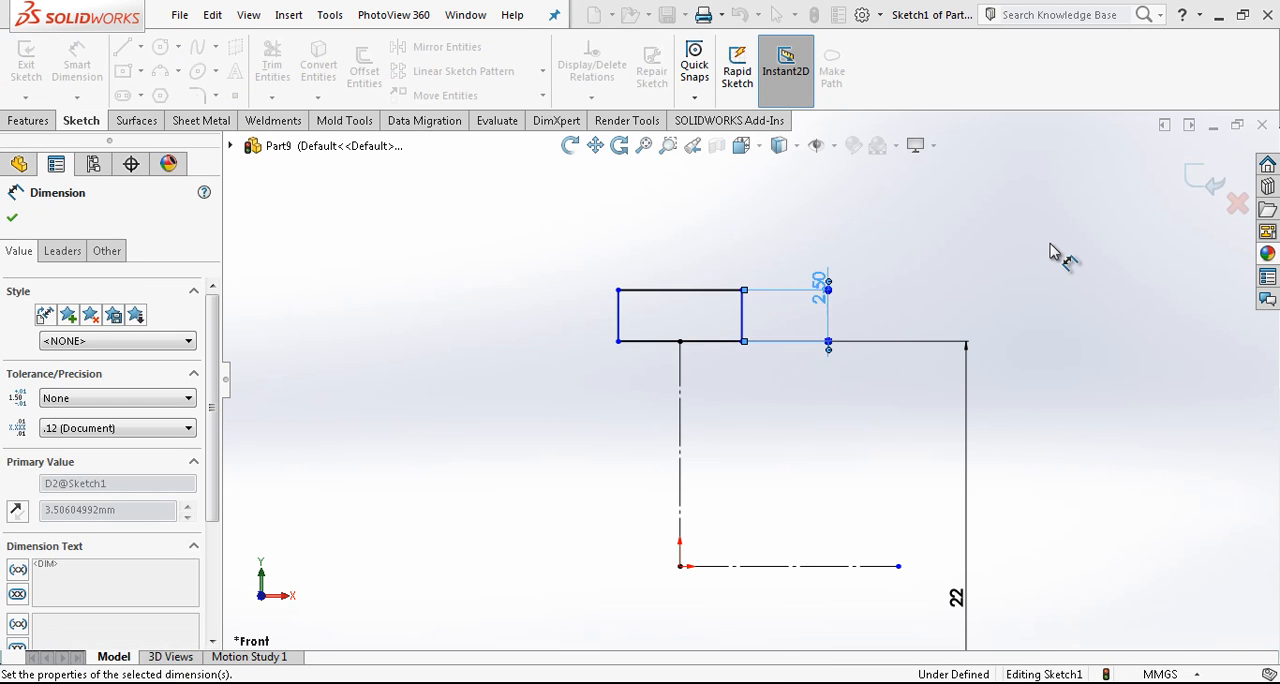
pyautogui.click(716, 289)
pyautogui.click(700, 250)
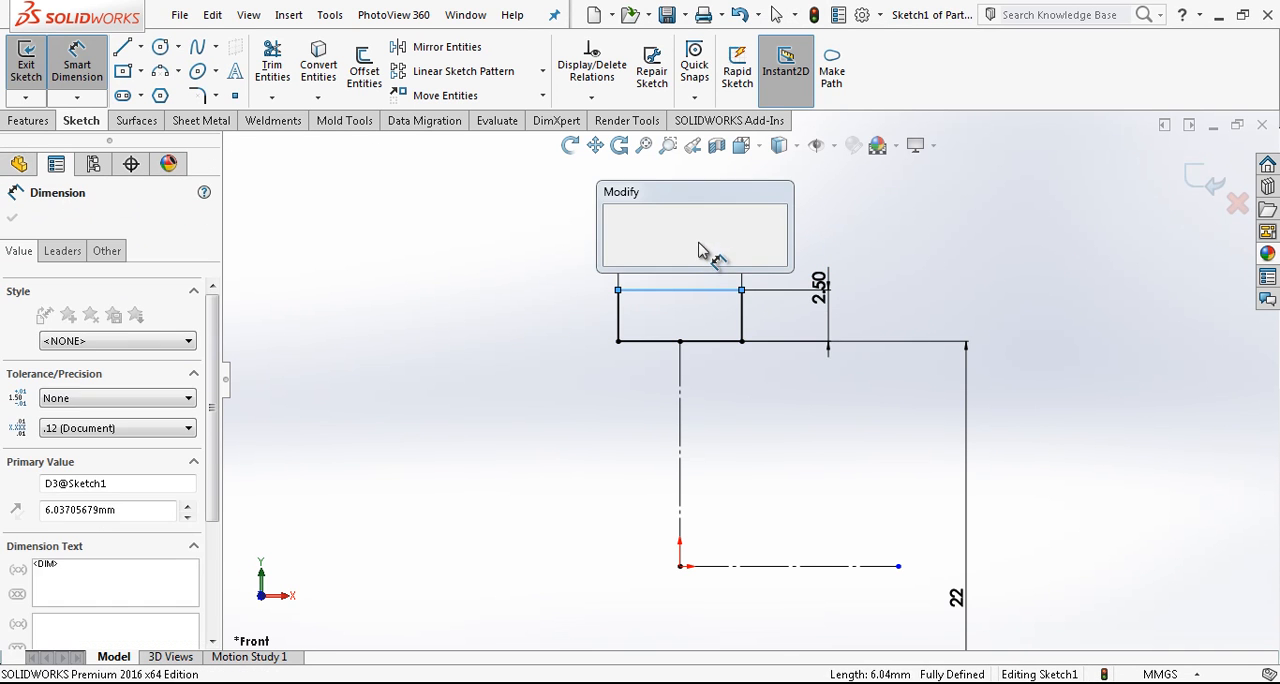
pyautogui.write('8')
pyautogui.press('Return')
# - Select the rectangle's whole chain of edges and convert it to construction geometry
pyautogui.moveTo(789, 267); pyautogui.dragTo(505, 352)
pyautogui.click(535, 352)
pyautogui.rightClick(537, 364)
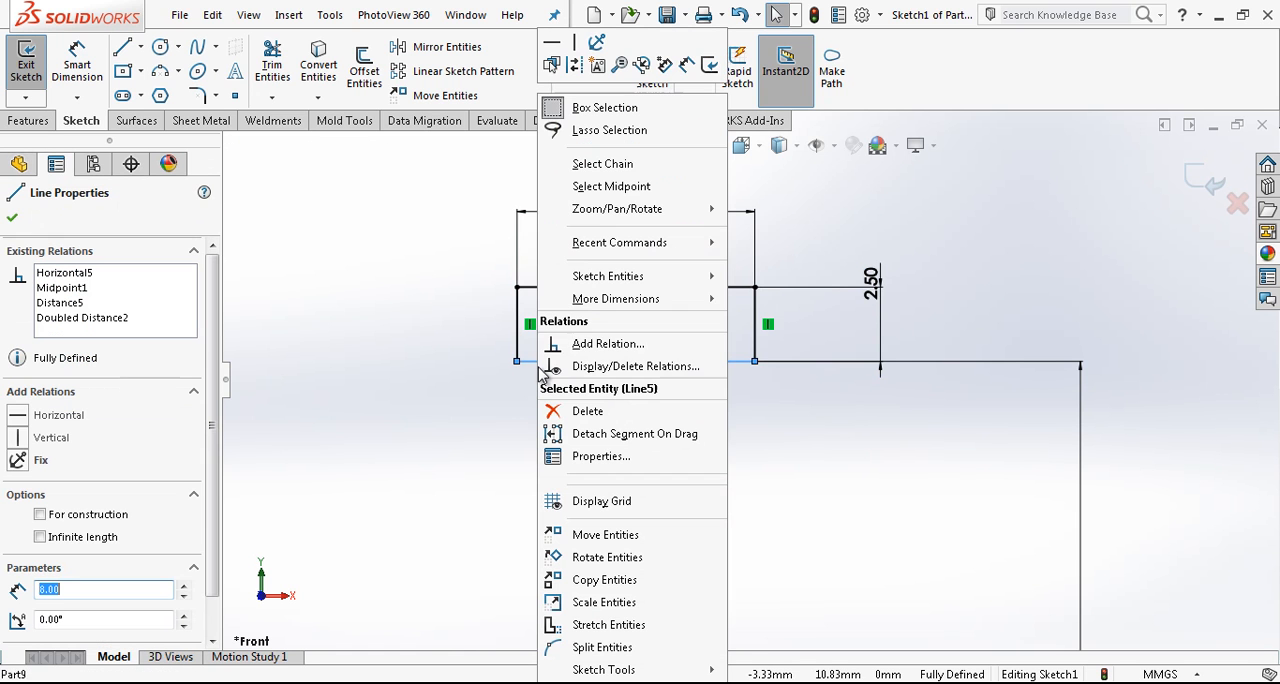
pyautogui.click(630, 165)
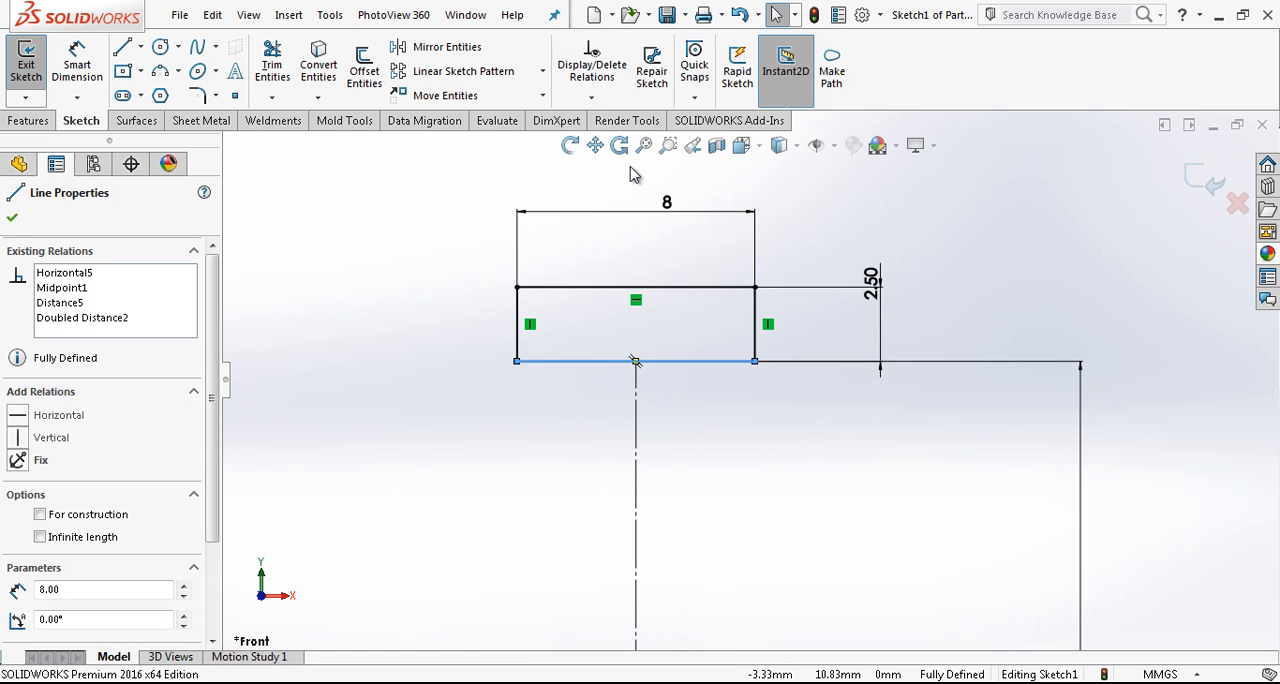
pyautogui.scroll(-1, 214, 557)
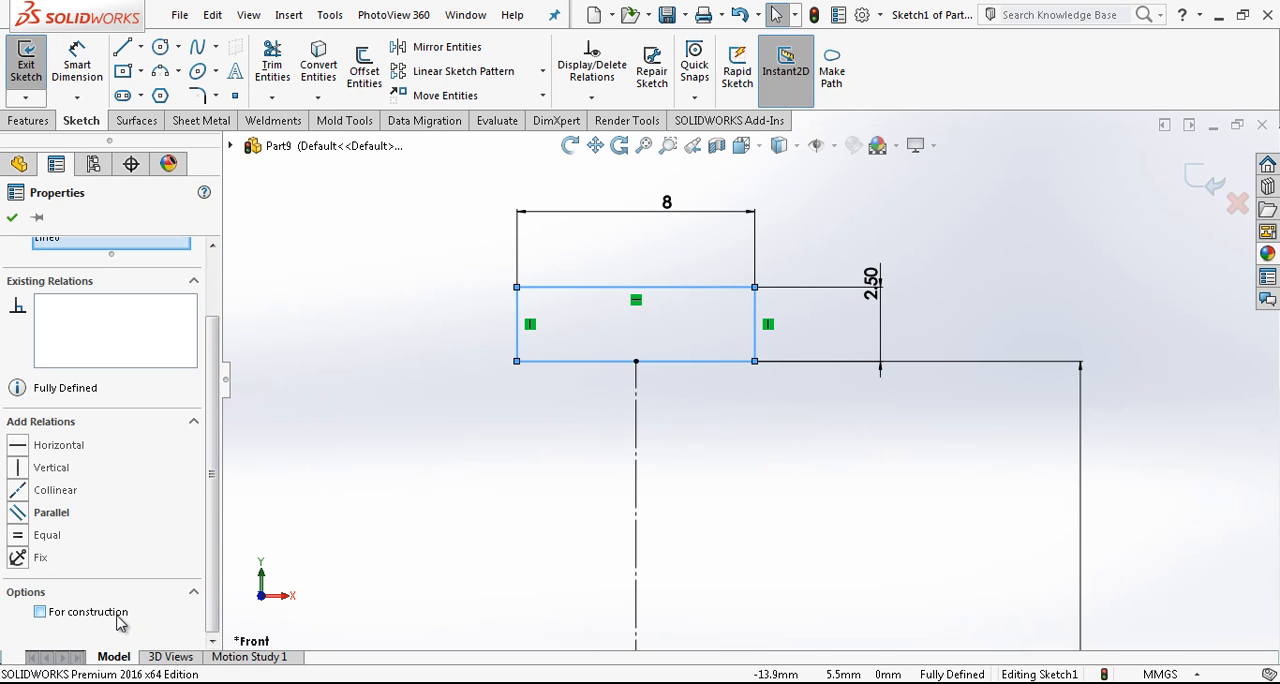
pyautogui.click(118, 616)
pyautogui.click(647, 425)
# - Draw a three-point arc of about 12.7 mm radius between the rectangle's vertical sides, touching the midpoint of its lower edge
pyautogui.scroll(3, 763, 394)
pyautogui.scroll(-3, 770, 380)
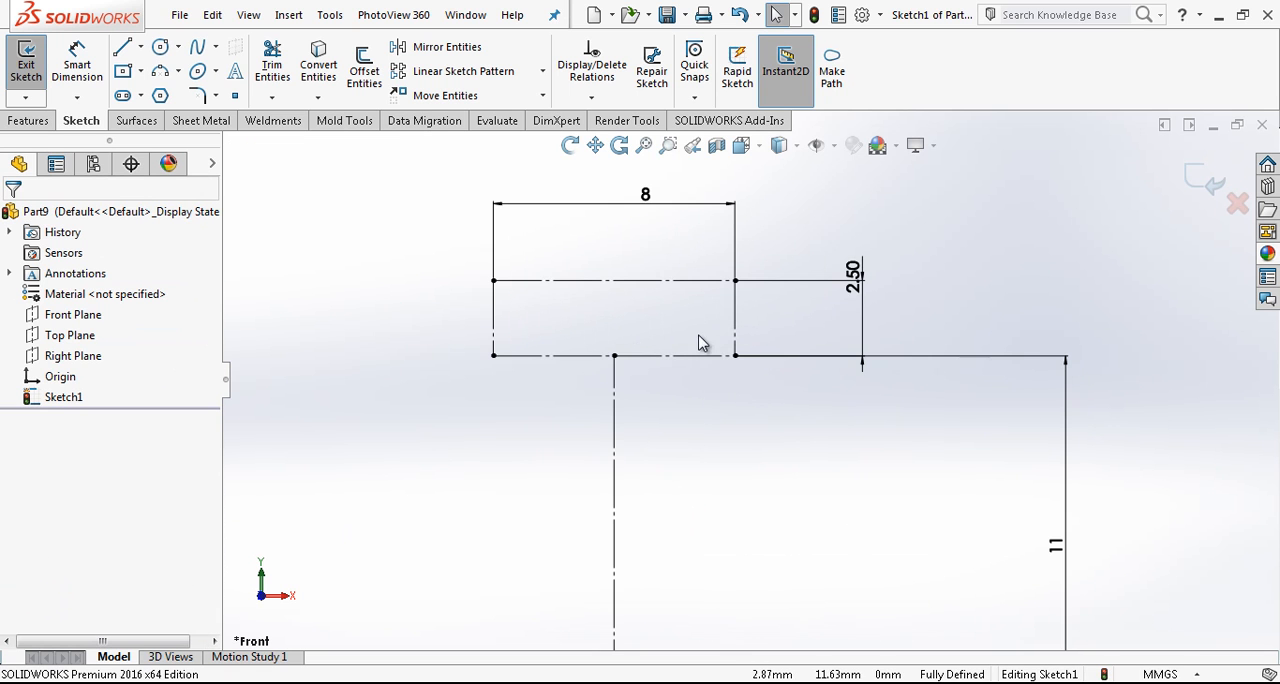
pyautogui.click(160, 72)
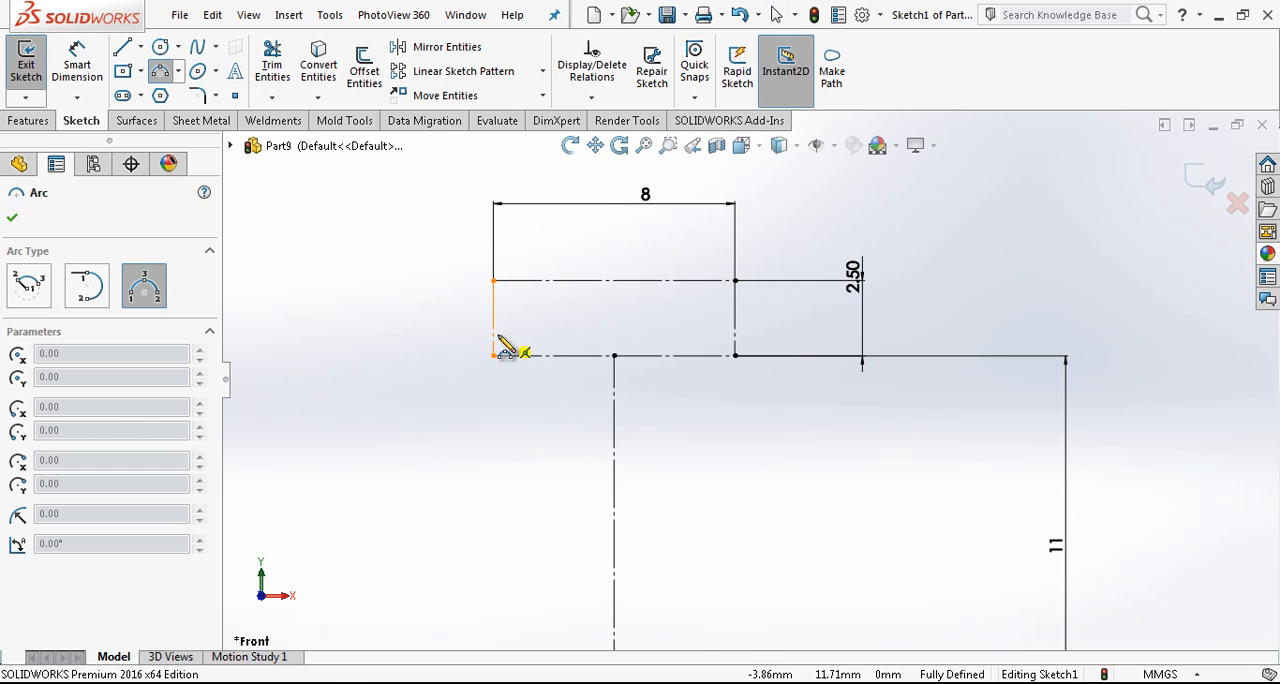
pyautogui.click(739, 342)
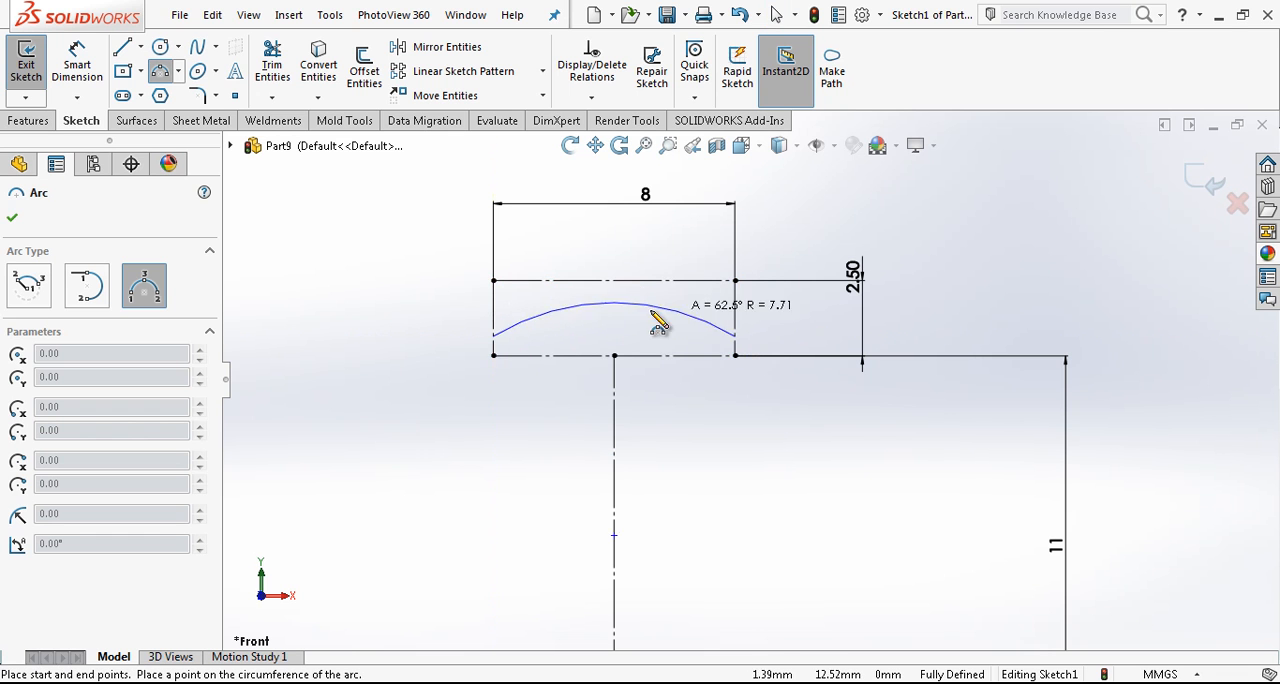
pyautogui.click(614, 356)
pyautogui.press('Escape')
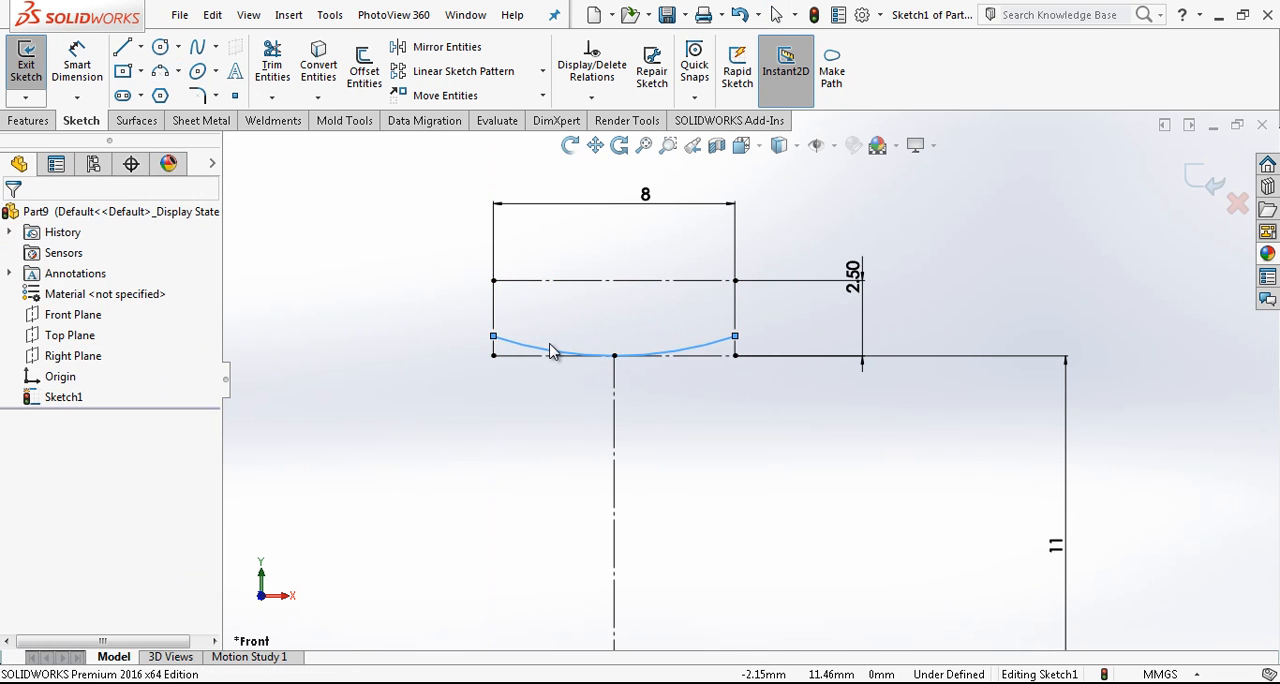
pyautogui.click(549, 357)
pyautogui.press('Escape')
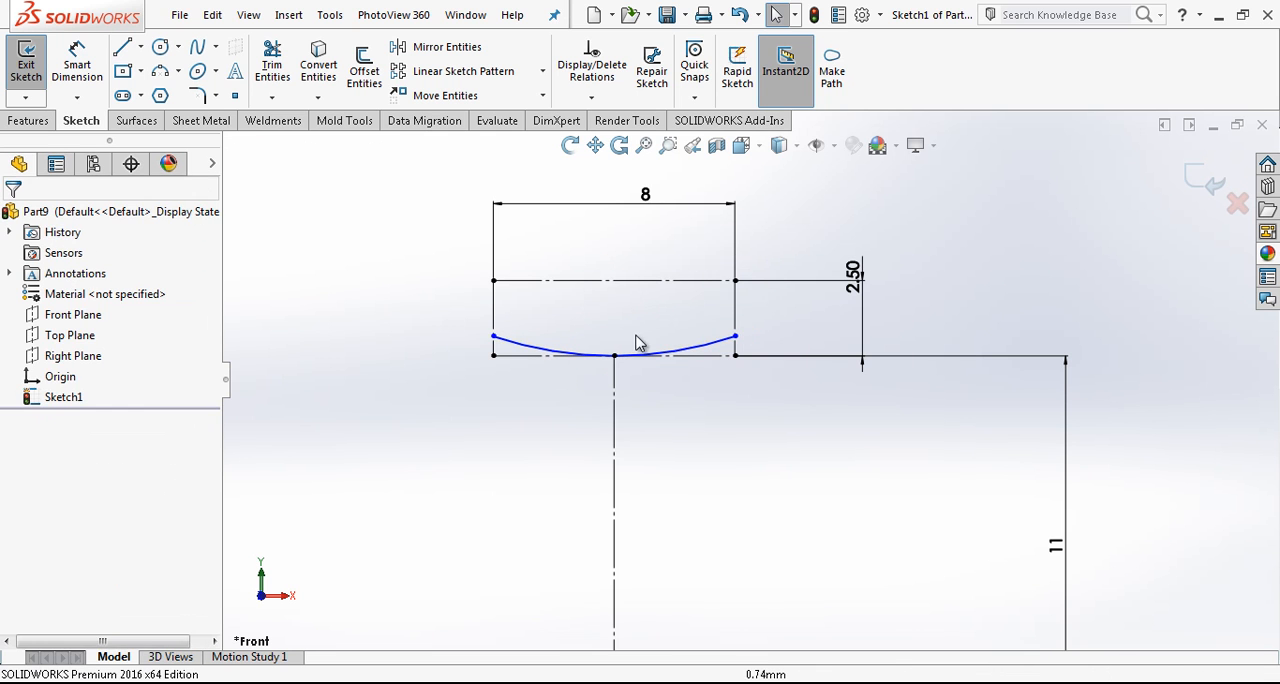
# - Draw a horizontal line between the midpoints of the rectangle's vertical sides and make it construction geometry
pyautogui.press('l')
pyautogui.click(736, 318)
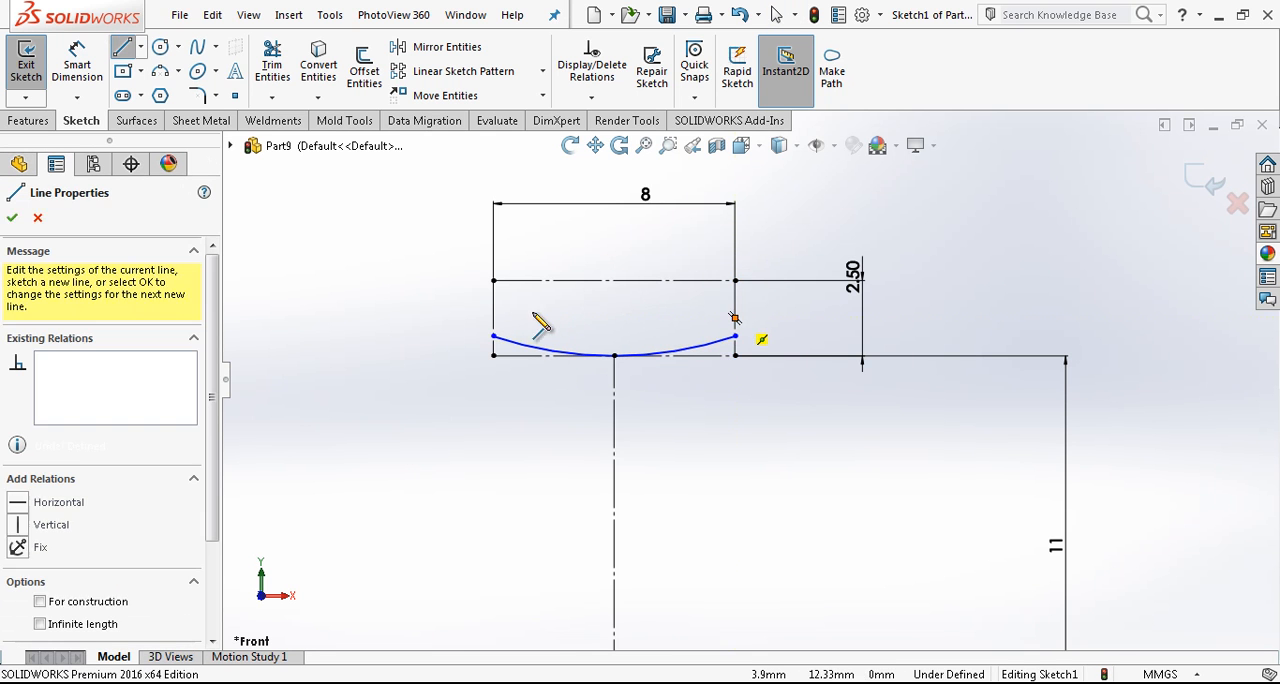
pyautogui.click(493, 318)
pyautogui.click(562, 319)
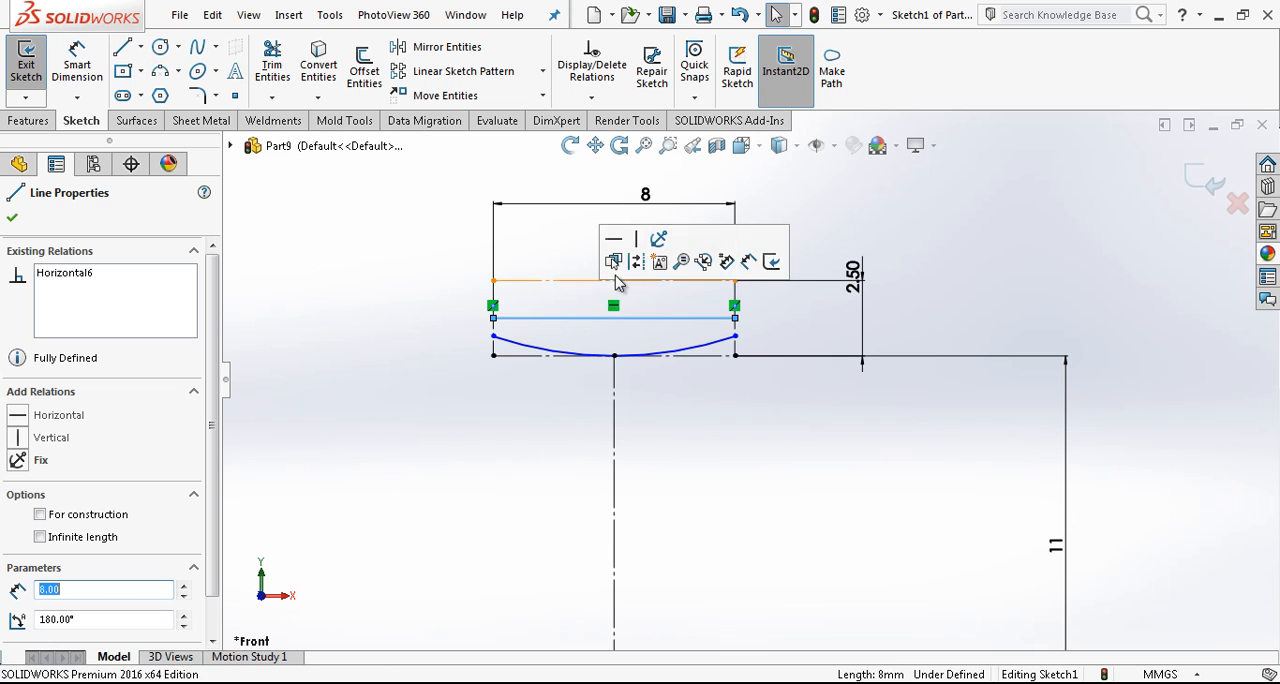
pyautogui.click(637, 264)
pyautogui.press('Escape')
# - Mirror the lower arc about the rectangle's horizontal middle construction line, keeping the original
pyautogui.click(703, 351)
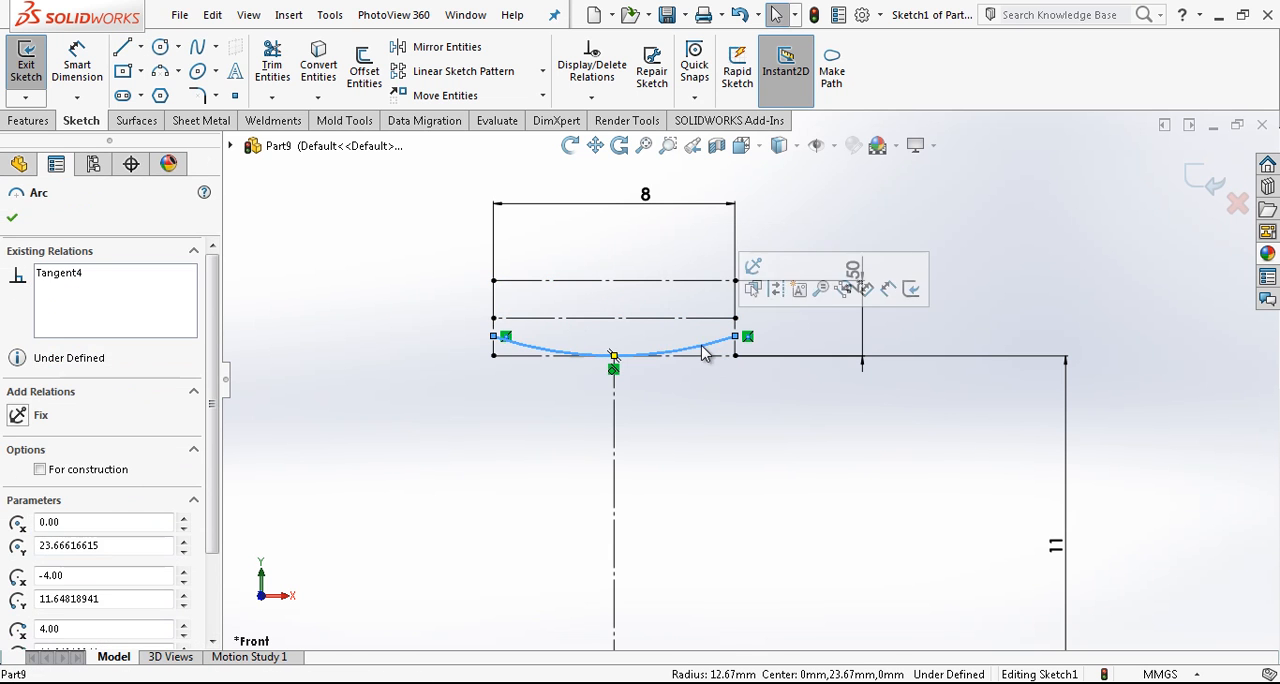
pyautogui.click(450, 47)
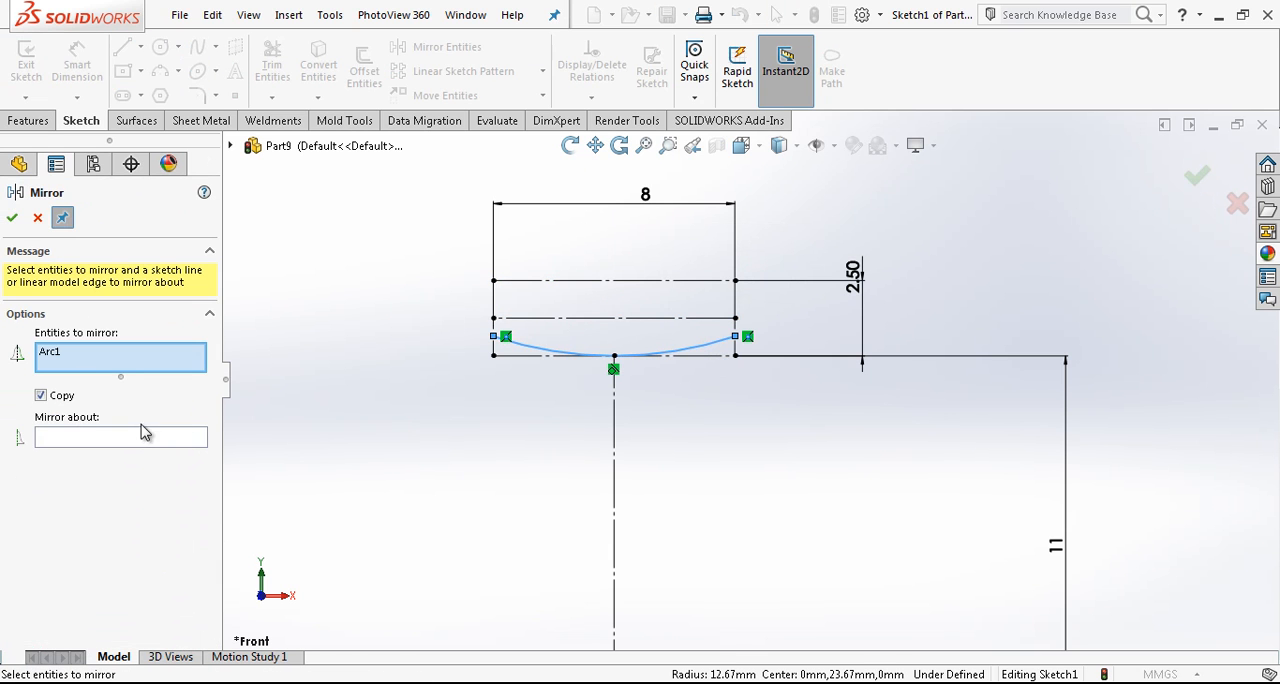
pyautogui.click(184, 441)
pyautogui.click(543, 318)
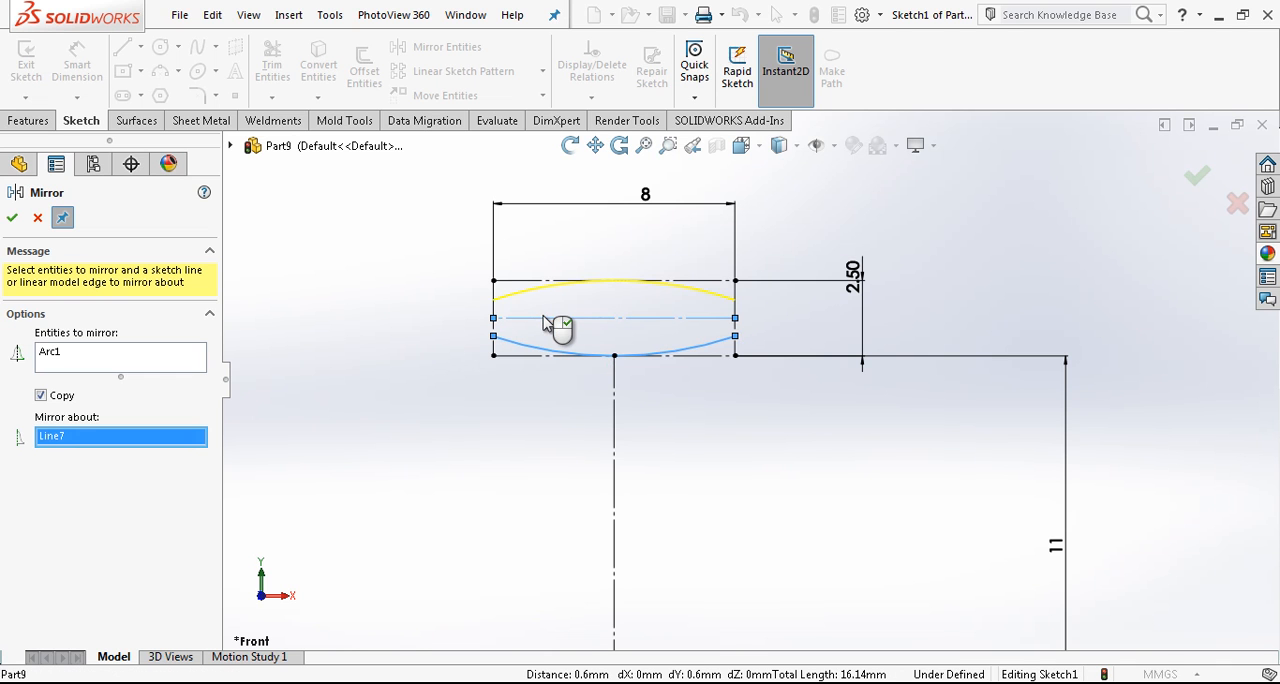
pyautogui.rightClick(543, 318)
pyautogui.scroll(-1, 726, 288)
pyautogui.press('Escape')
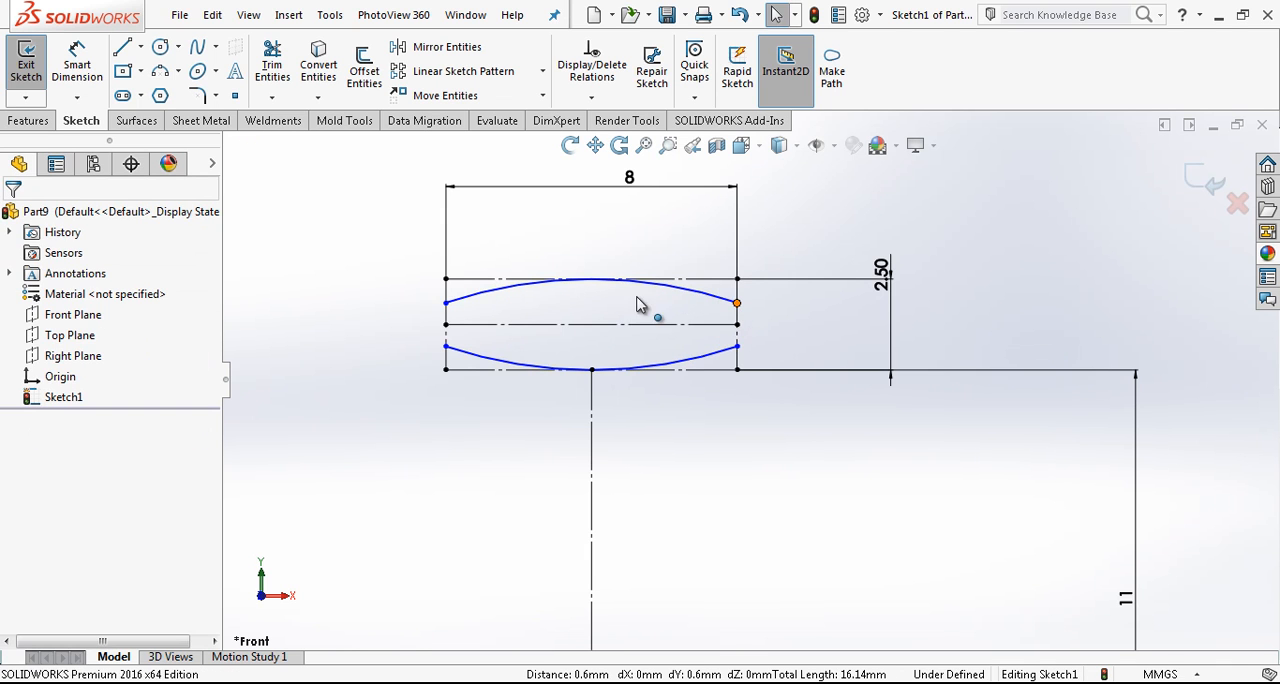
# - Make the upper arc's two endpoints symmetric about the vertical construction line
pyautogui.click(445, 302)
pyautogui.keyDown('ctrl'); pyautogui.click(592, 408); pyautogui.keyUp('ctrl')
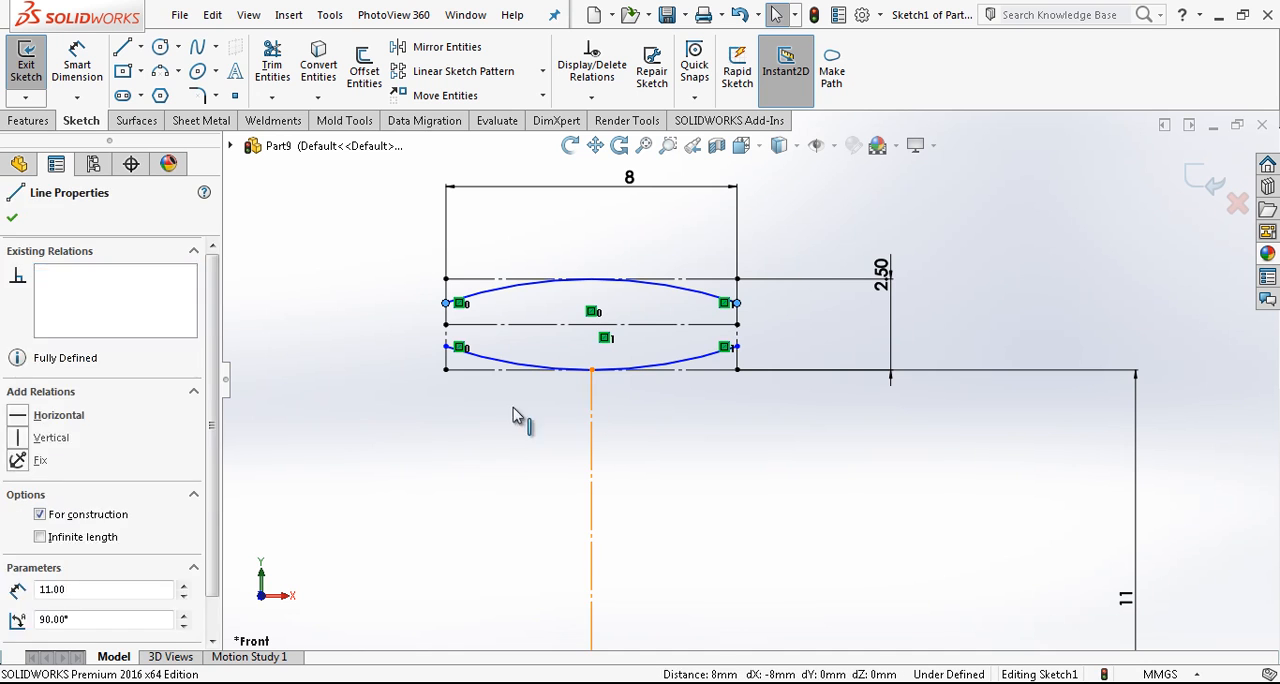
pyautogui.click(360, 430)
# - Dimension the upper arc with a radius of 20 mm
pyautogui.moveTo(522, 405); pyautogui.dragTo(517, 345, button='right')
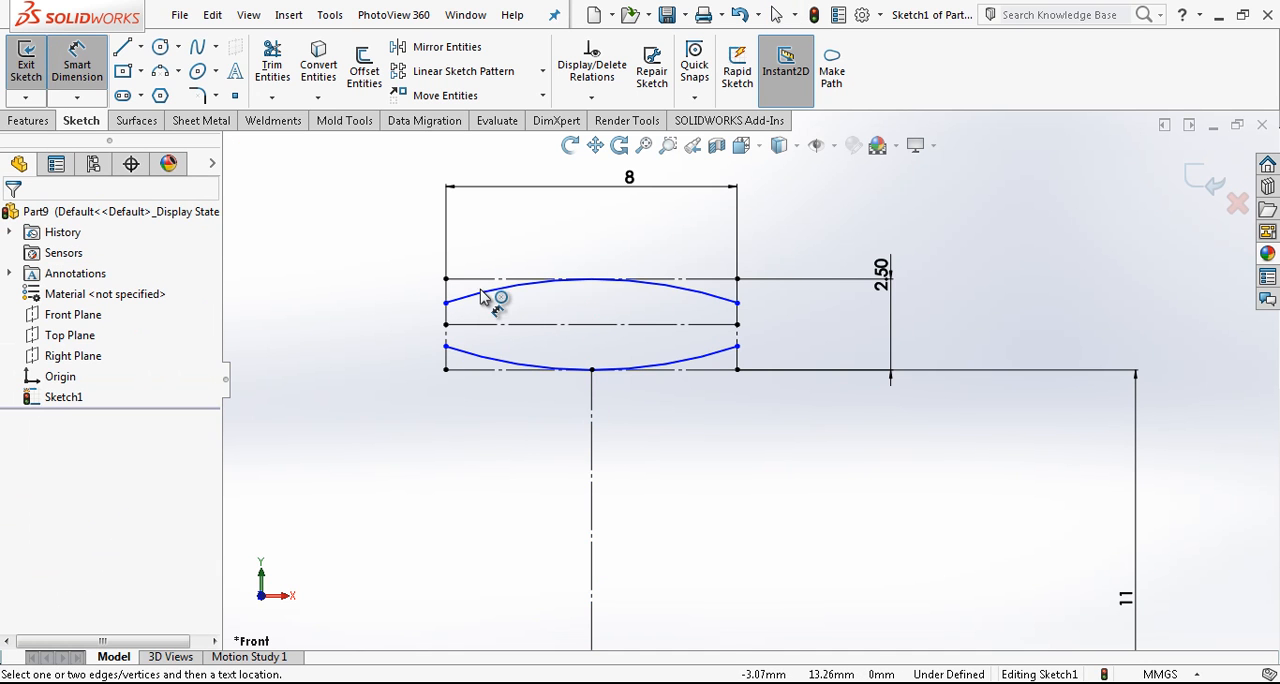
pyautogui.click(484, 291)
pyautogui.click(486, 412)
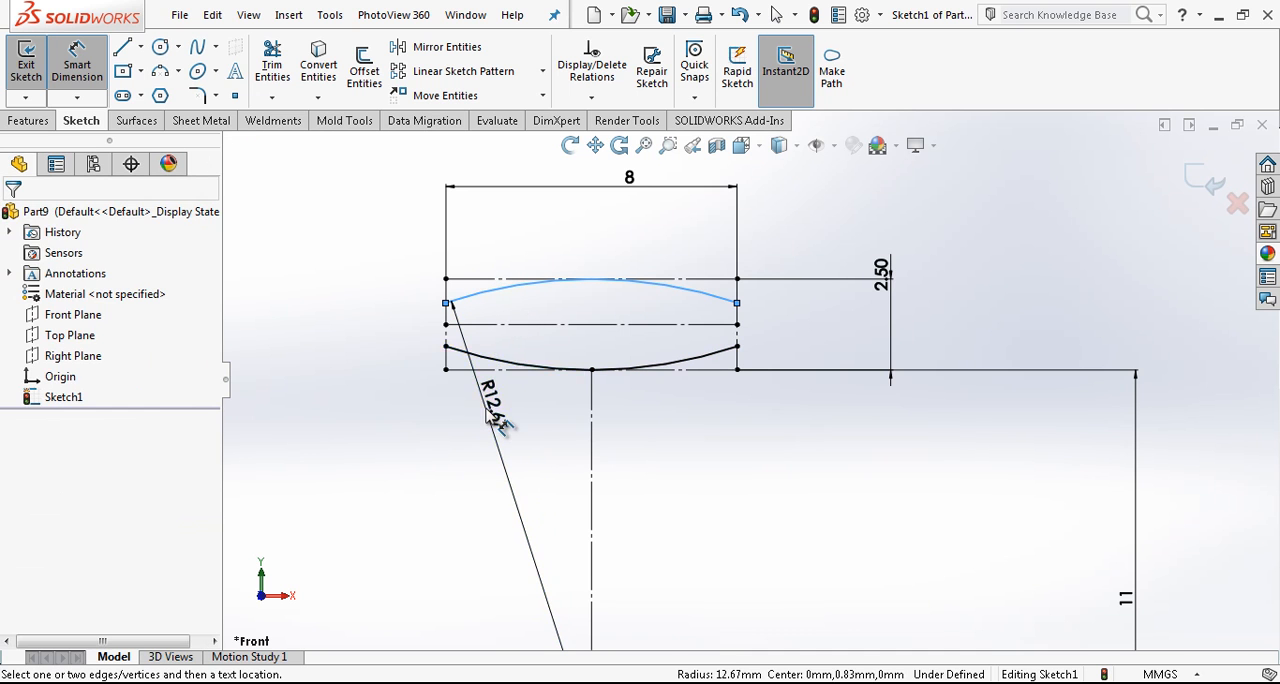
pyautogui.press('Return')
pyautogui.press('Escape')
# - Close the profile with a vertical line on each side joining the ends of the upper and lower arcs
pyautogui.moveTo(888, 275); pyautogui.dragTo(780, 284, button='right')
pyautogui.moveTo(445, 293); pyautogui.dragTo(445, 355)
pyautogui.moveTo(737, 293); pyautogui.dragTo(738, 356)
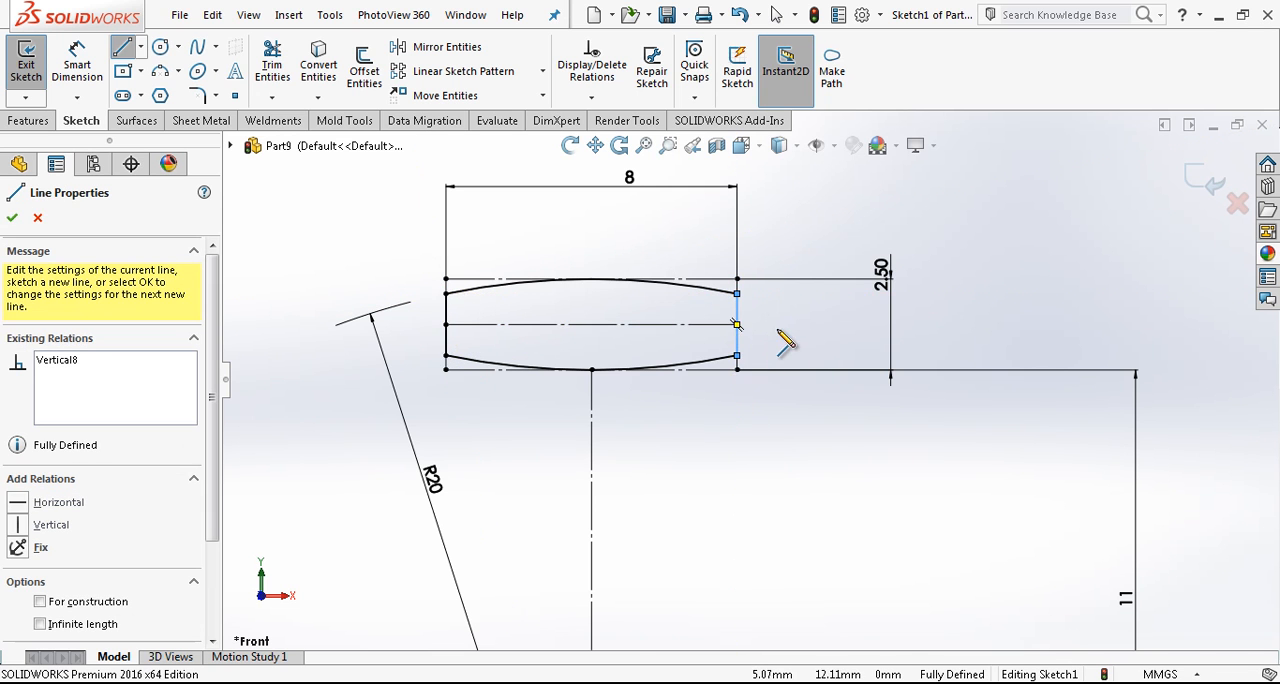
# - Exit the sketch and revolve the closed profile 360° about the horizontal centerline through the origin
pyautogui.press('Escape')
pyautogui.scroll(5, 751, 434)
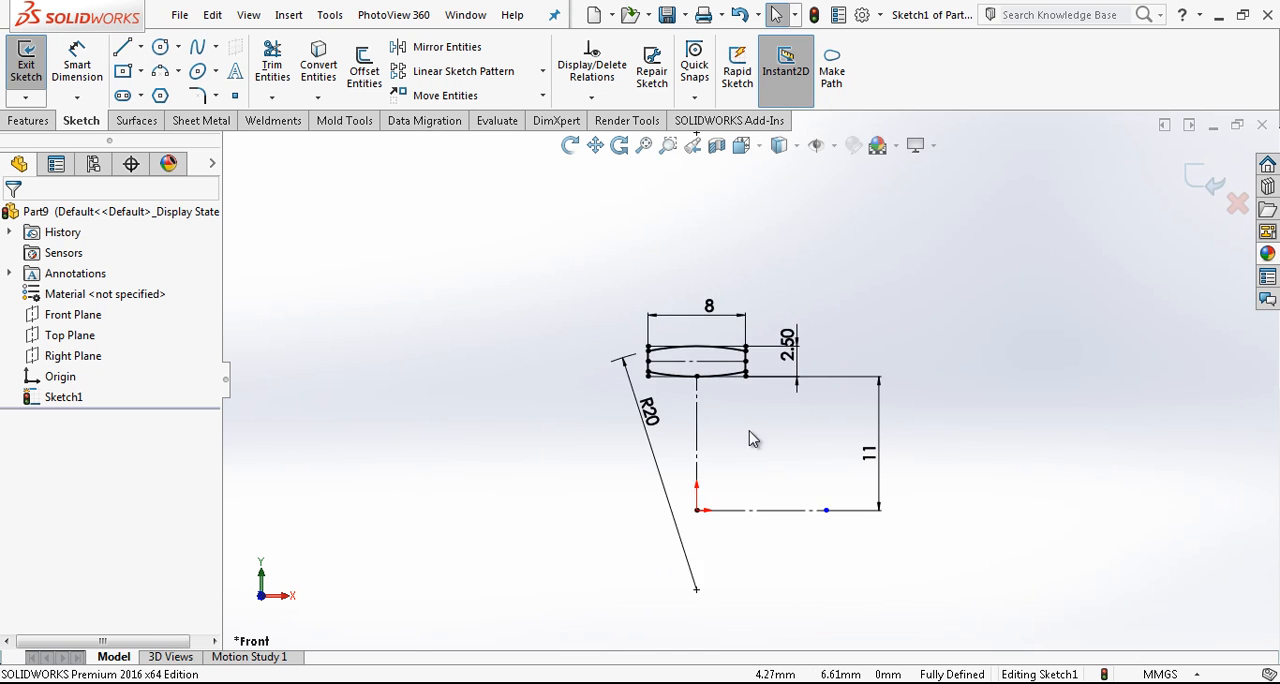
pyautogui.click(1200, 181)
pyautogui.scroll(-5, 795, 450)
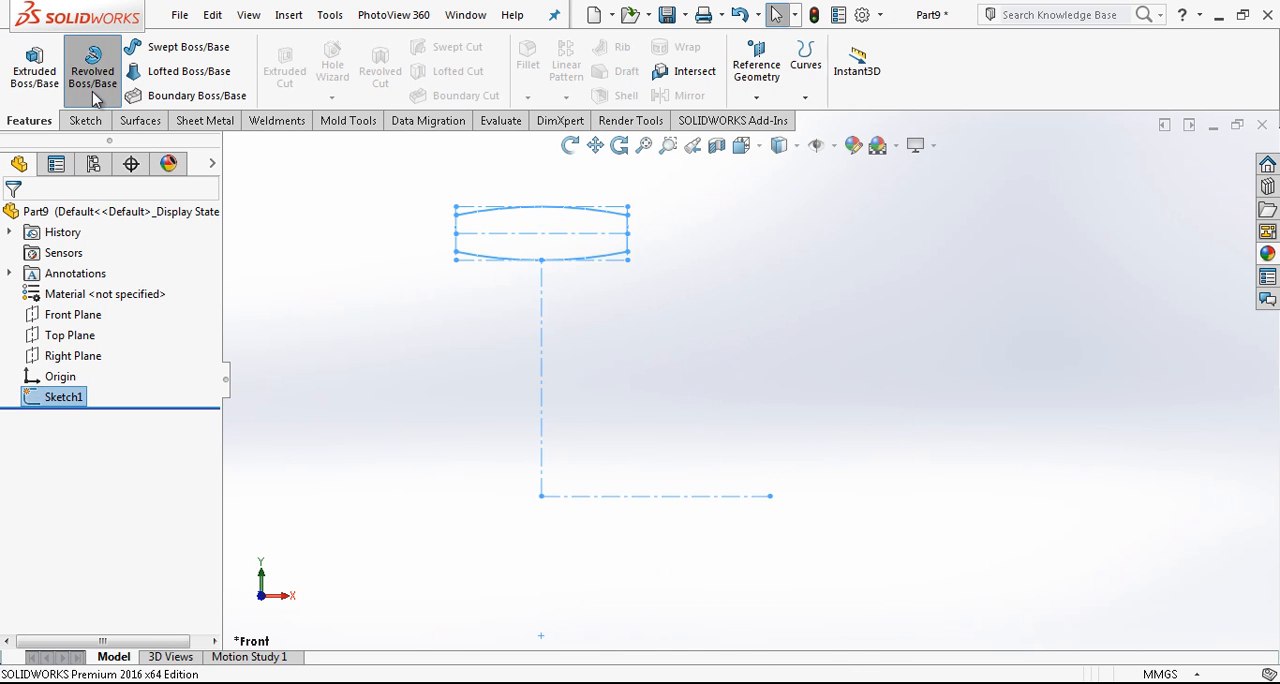
pyautogui.click(729, 548)
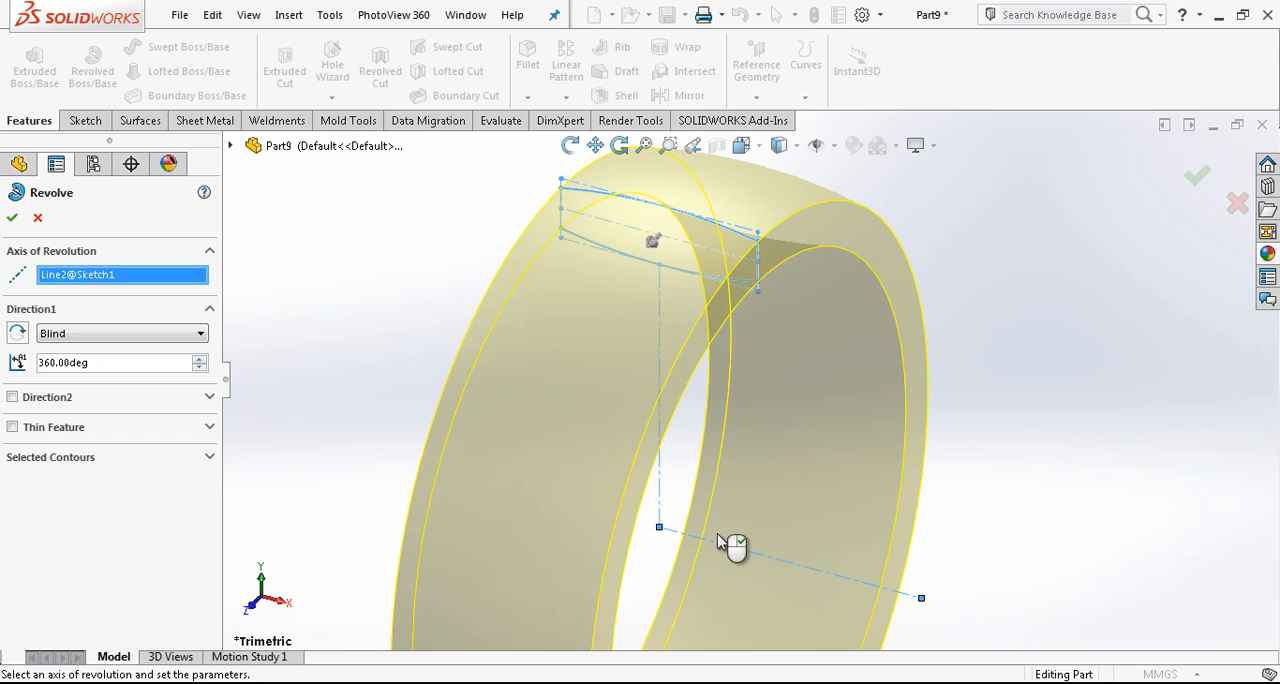
pyautogui.press('Return')
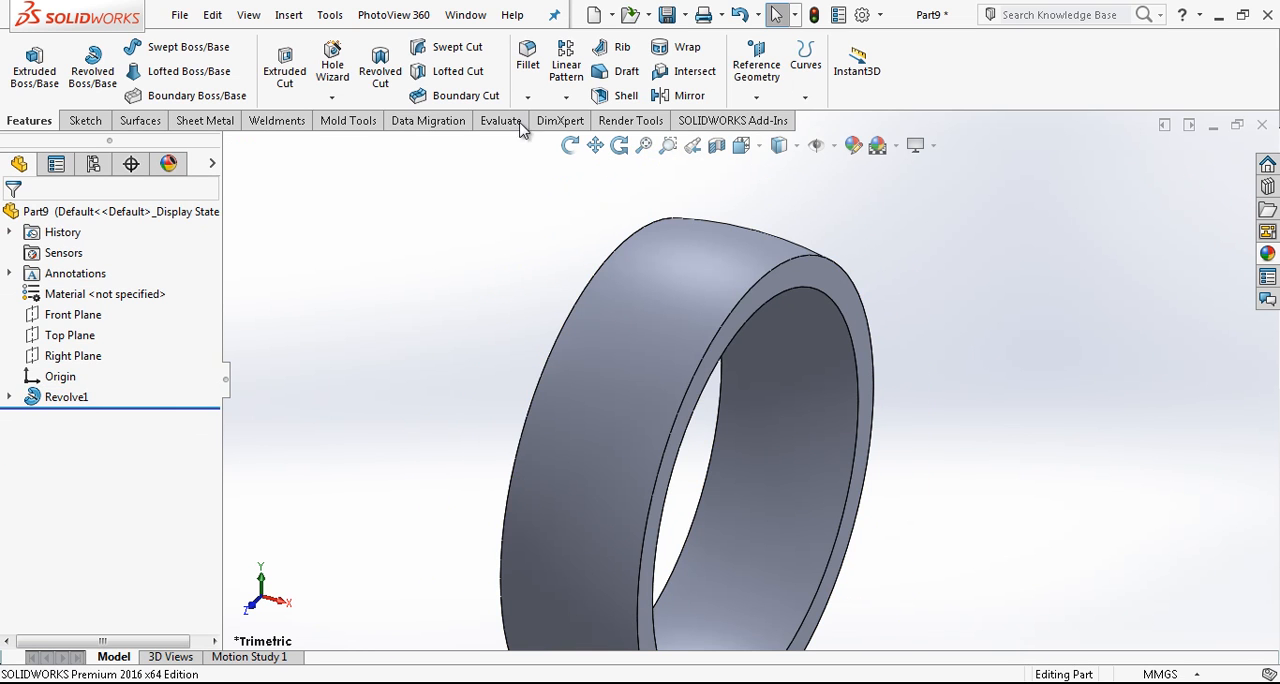
# - Set up a 0.5 mm constant-radius fillet on the ring's outer and inner curved faces
pyautogui.click(525, 62)
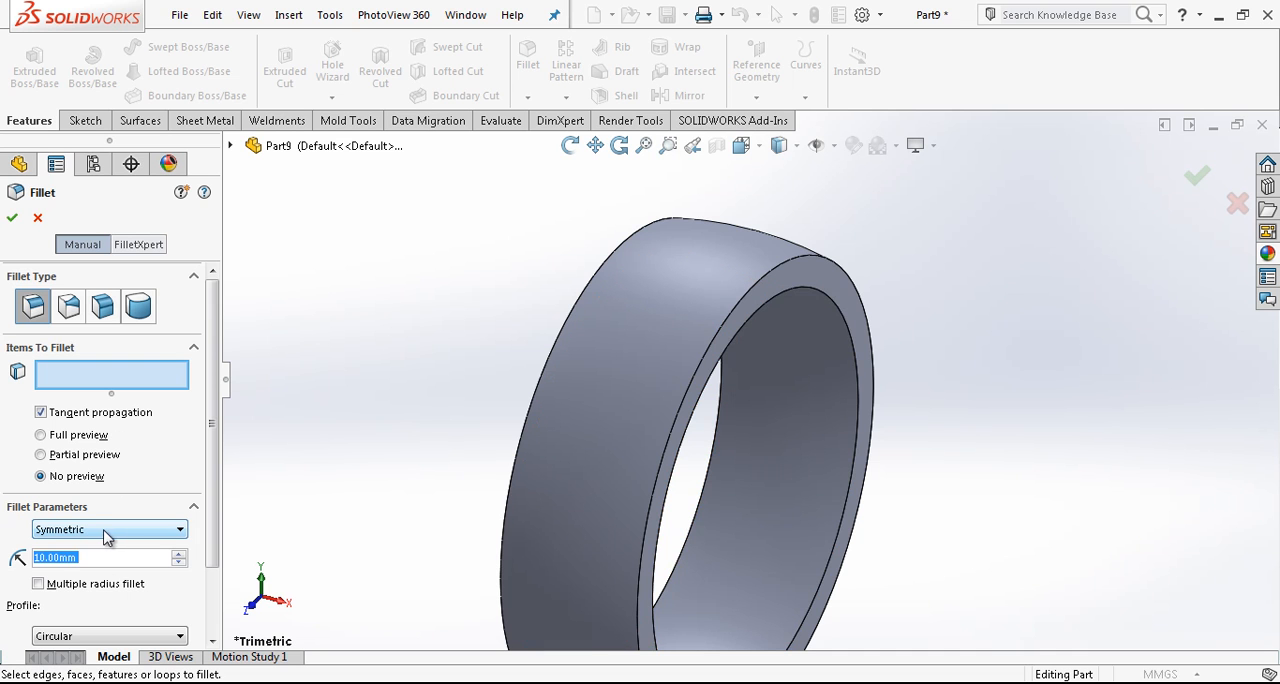
pyautogui.write('0.5')
pyautogui.press('Return')
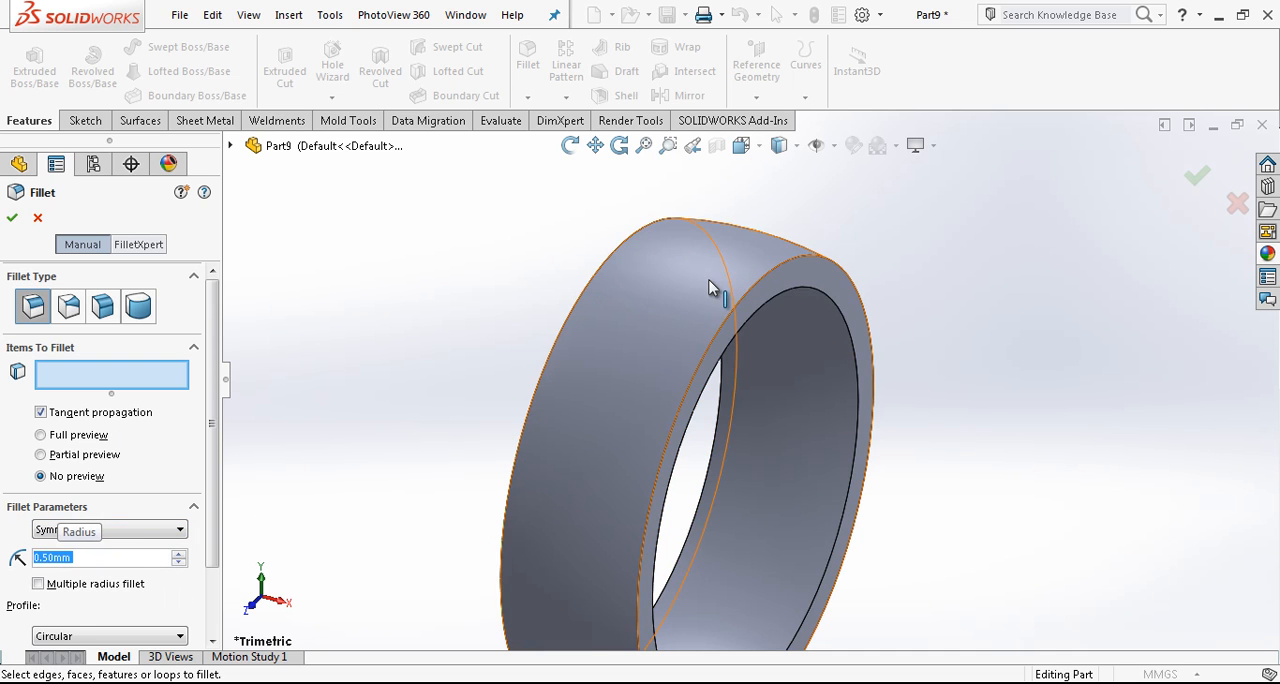
pyautogui.click(714, 280)
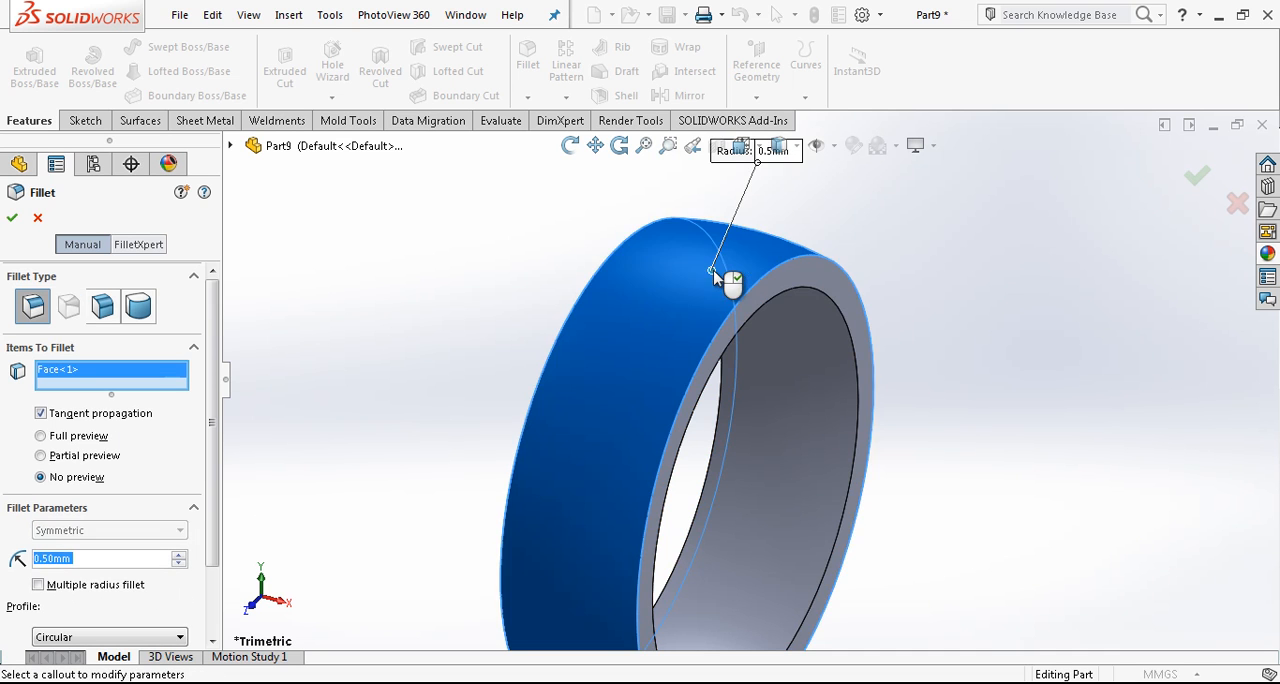
pyautogui.click(840, 378)
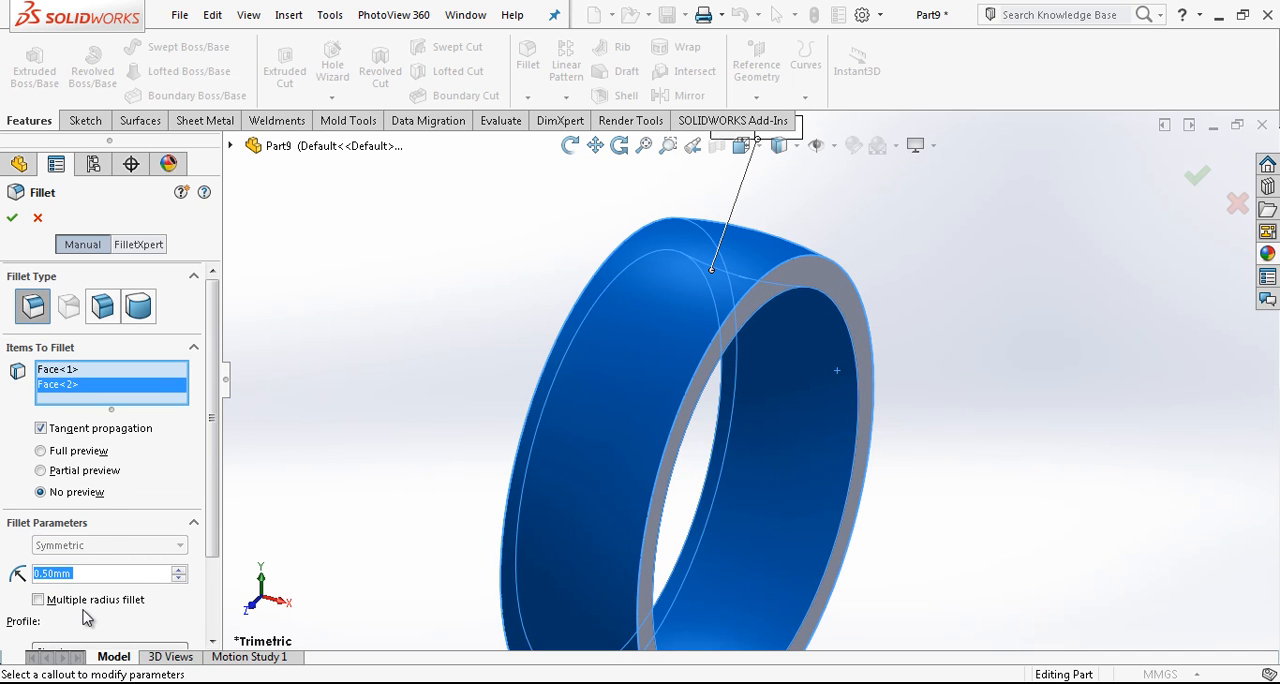
# - Enable multiple radii for the fillet, set the inner face's radius to 0.75 mm and apply it
pyautogui.click(40, 600)
pyautogui.click(1010, 388)
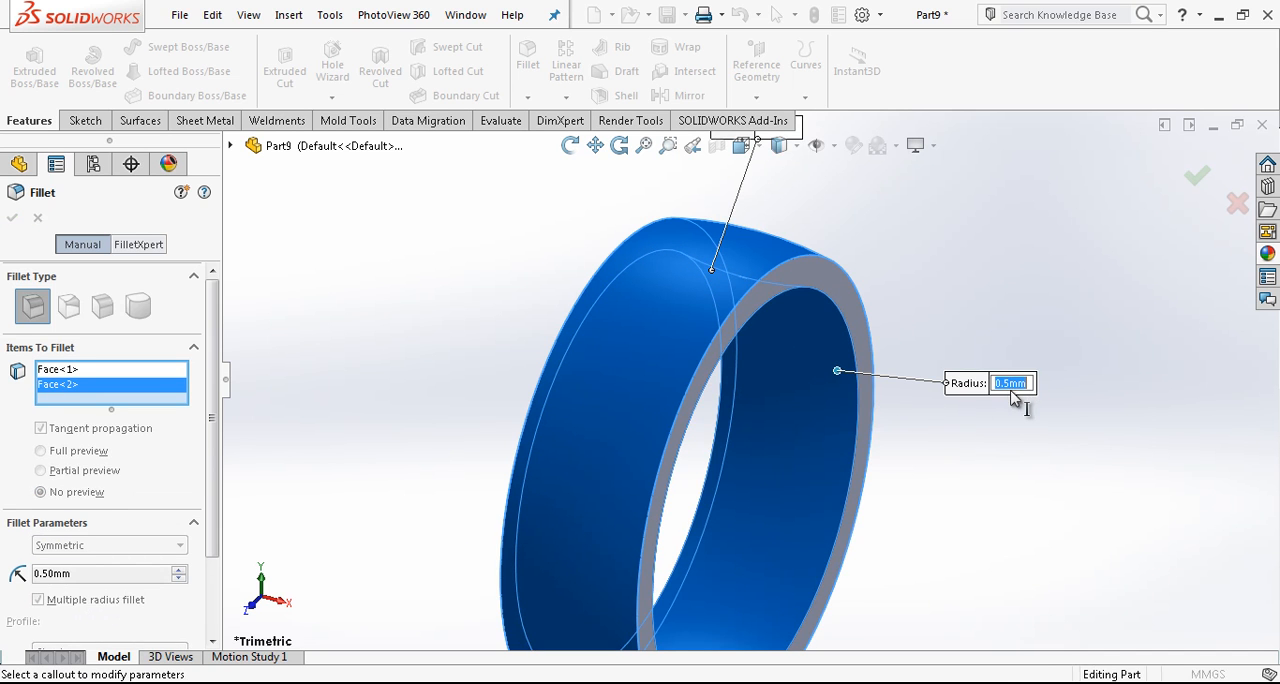
pyautogui.write('0,75')
pyautogui.press('Return')
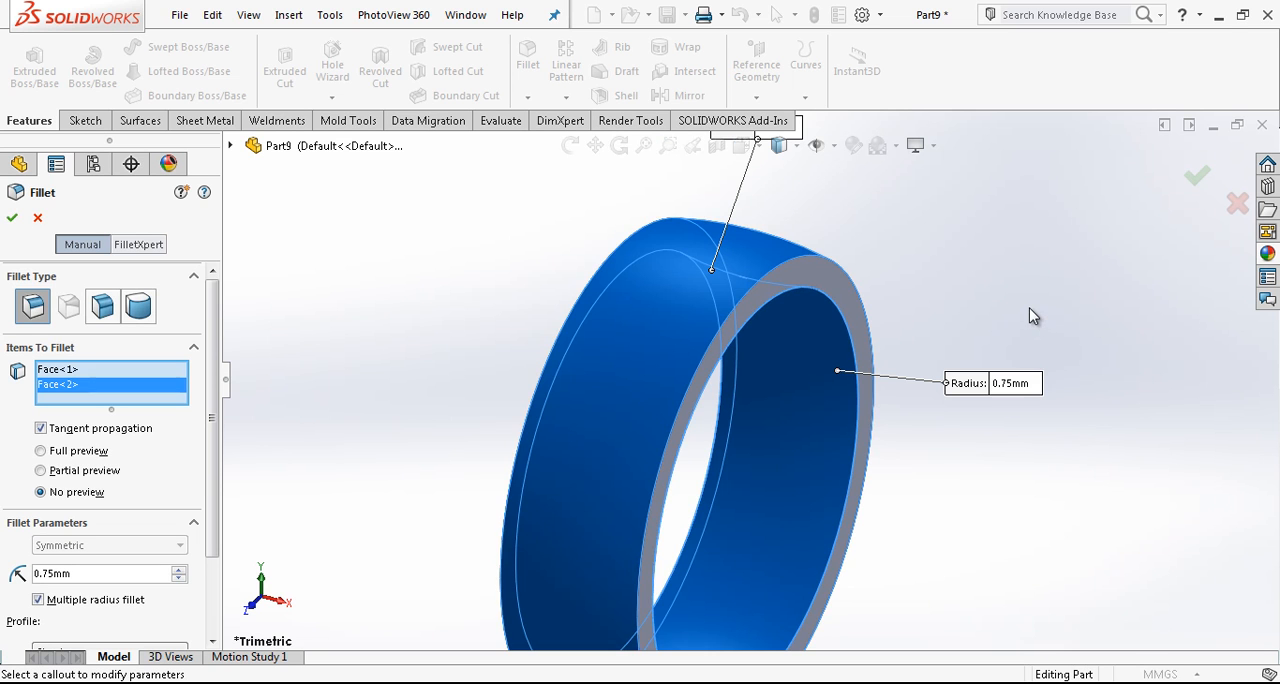
pyautogui.scroll(3, 982, 345)
pyautogui.scroll(-1, 734, 337)
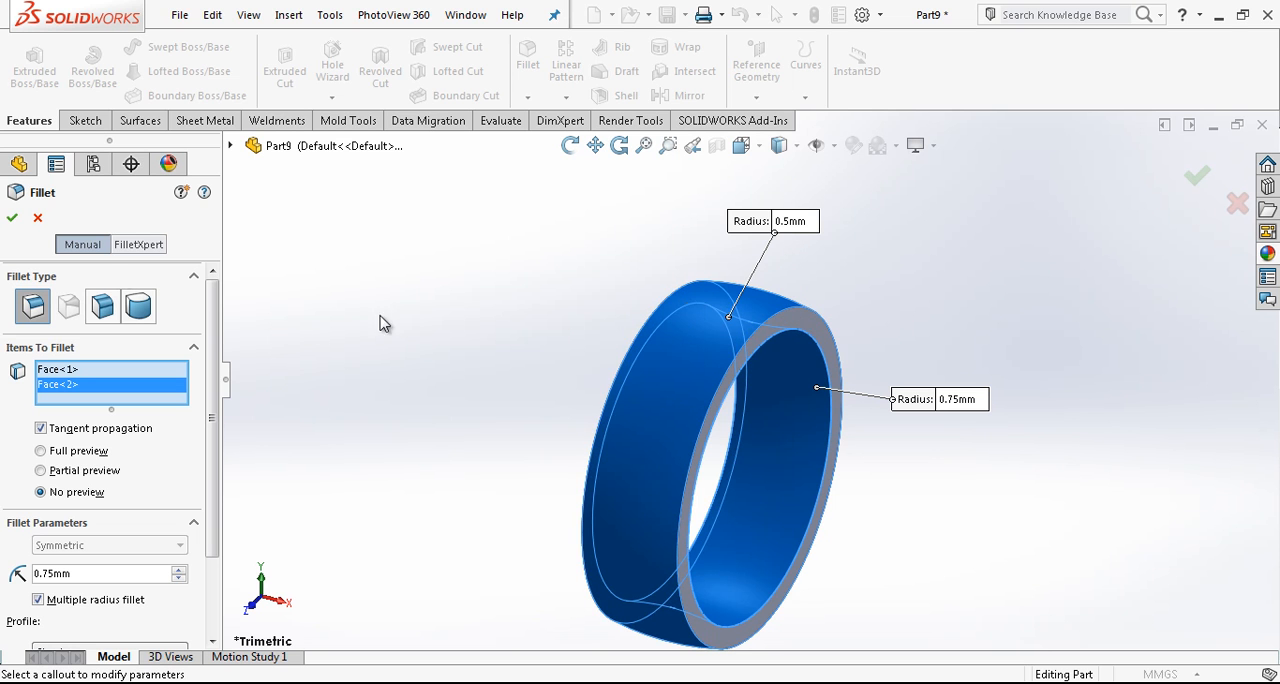
pyautogui.click(18, 217)
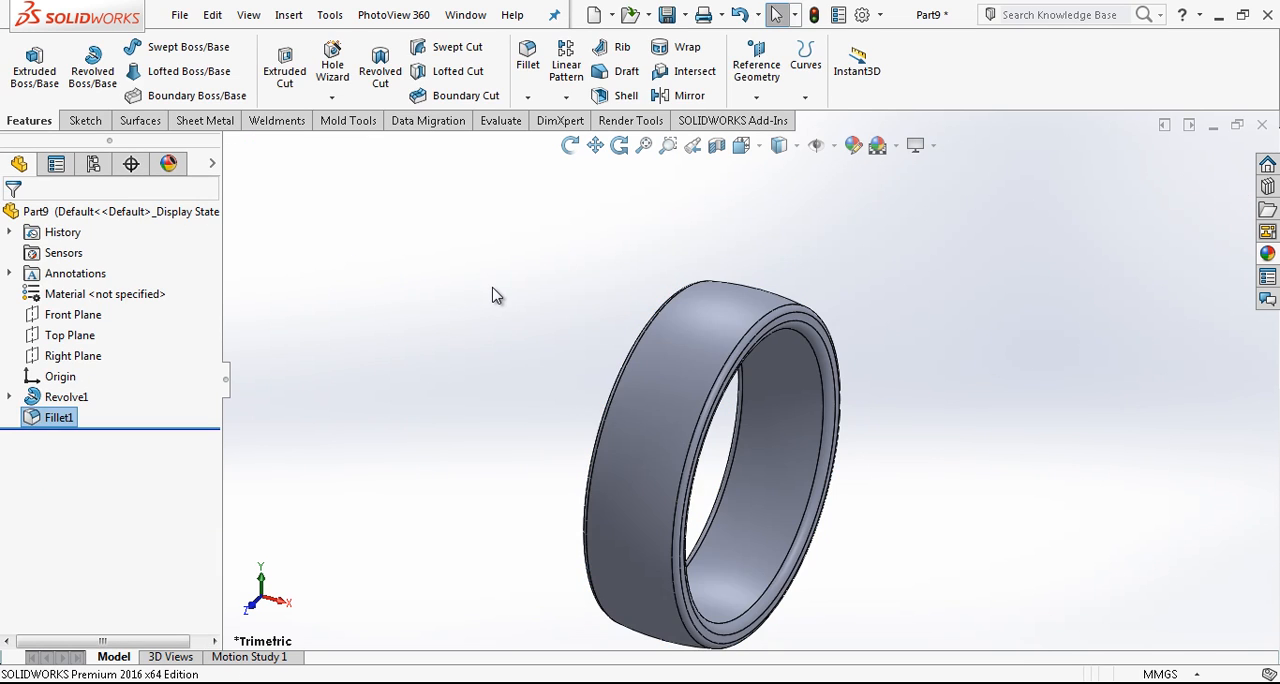
# - View the ring from the front with hidden lines visible and start a new sketch on the Front Plane
pyautogui.click(741, 145)
pyautogui.click(819, 251)
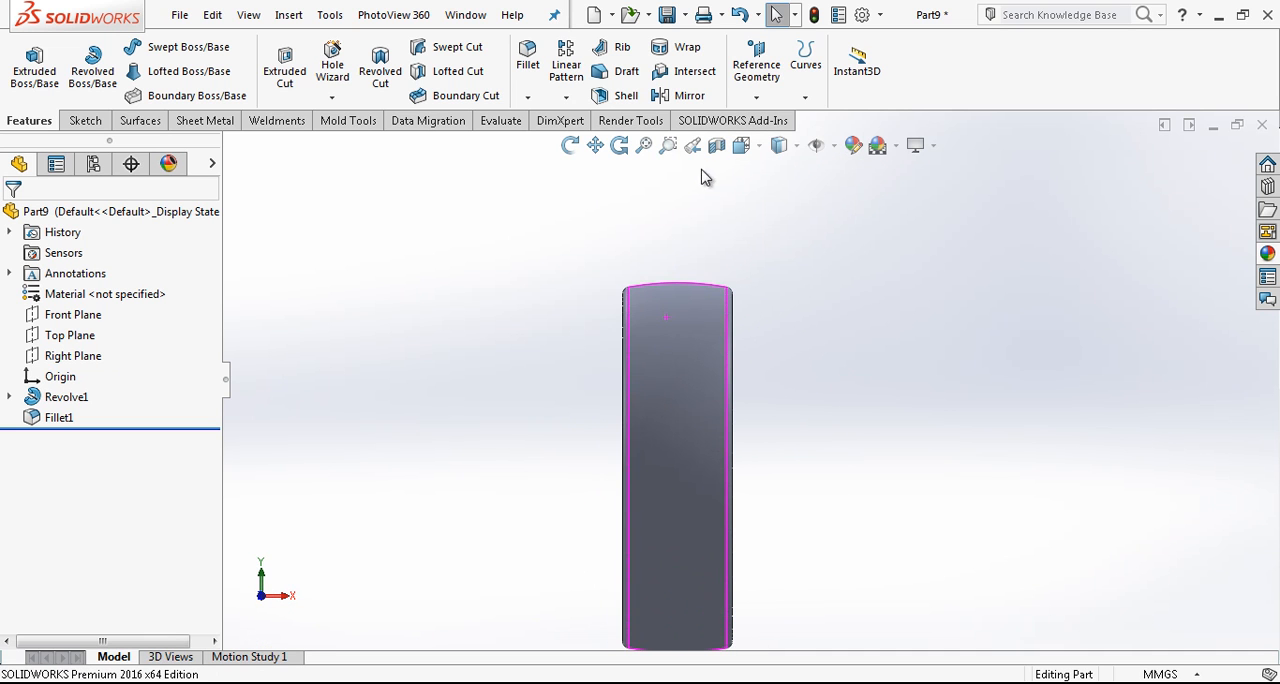
pyautogui.click(780, 145)
pyautogui.click(785, 265)
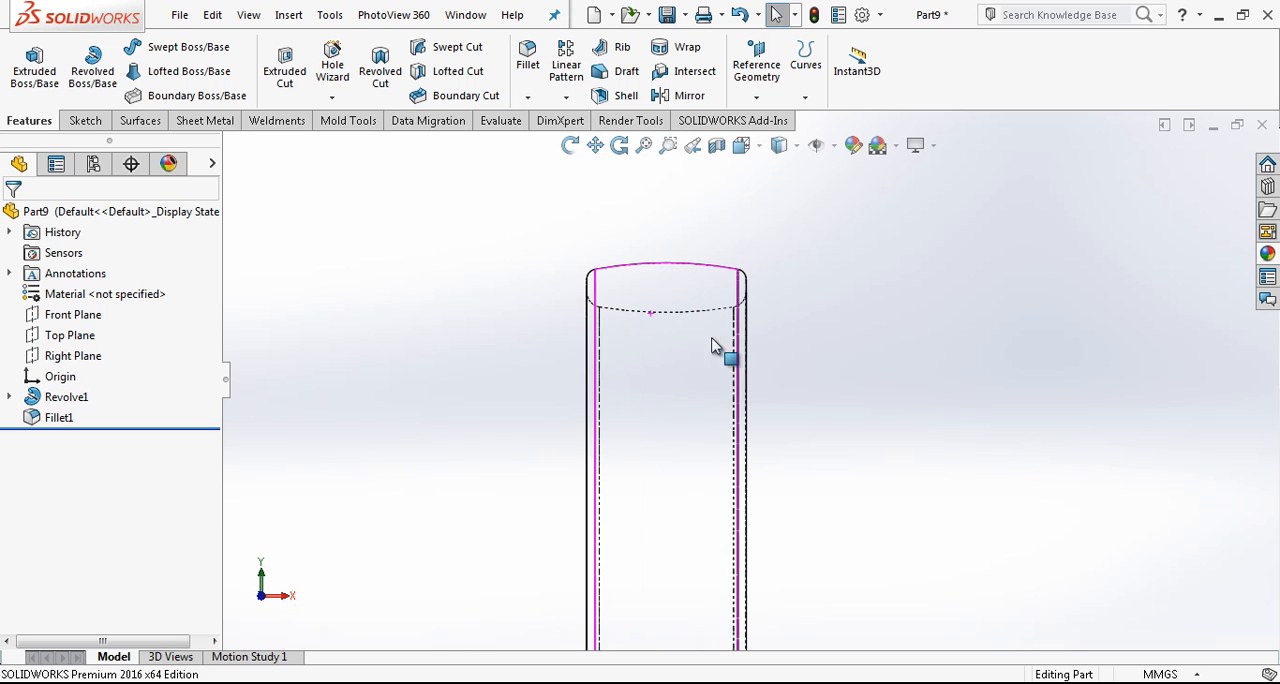
pyautogui.click(70, 314)
pyautogui.click(80, 286)
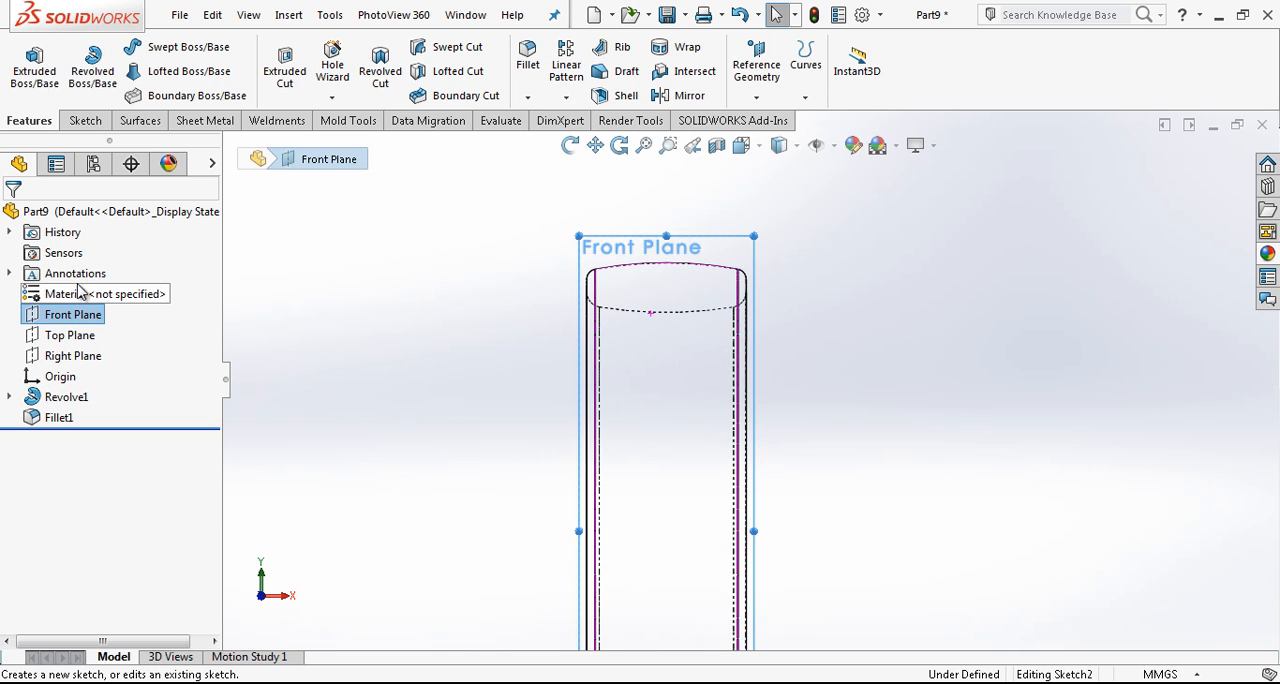
# - Show the revolve's profile sketch as reference geometry
pyautogui.click(10, 397)
pyautogui.click(78, 418)
pyautogui.click(87, 392)
pyautogui.scroll(5, 651, 289)
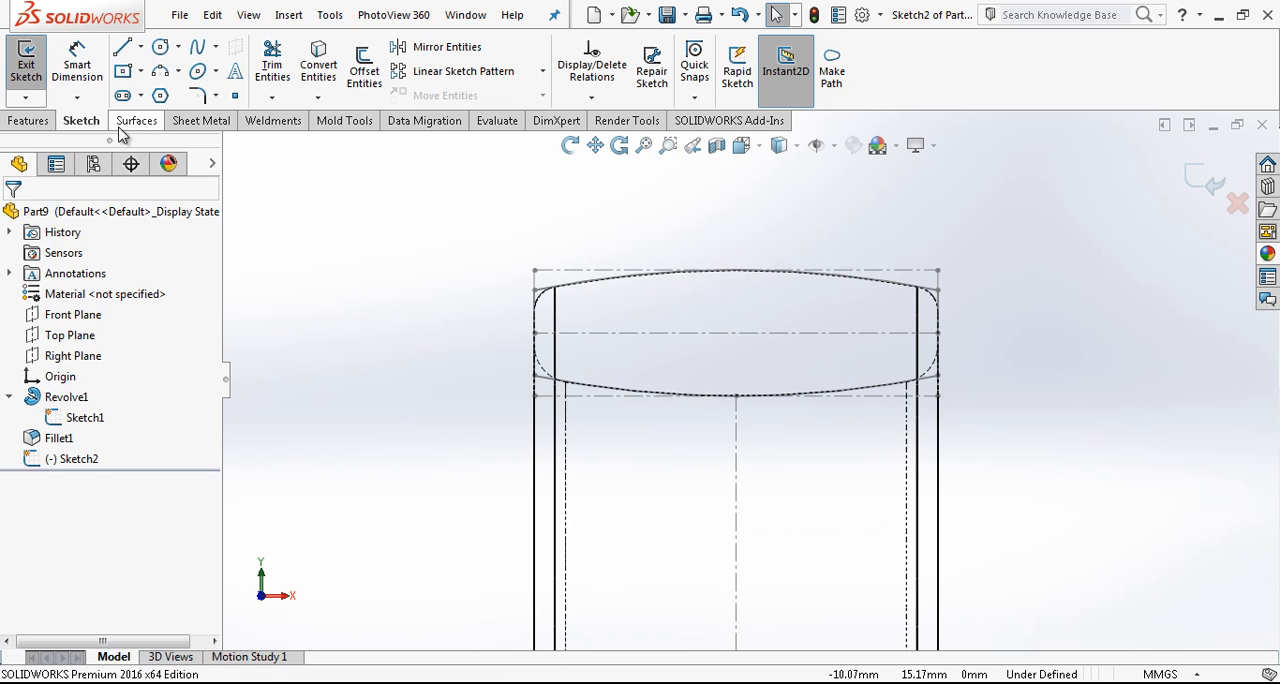
# - Sketch a narrow corner rectangle about 0.48 mm wide, crossing the upper arc near its left end
pyautogui.click(122, 46)
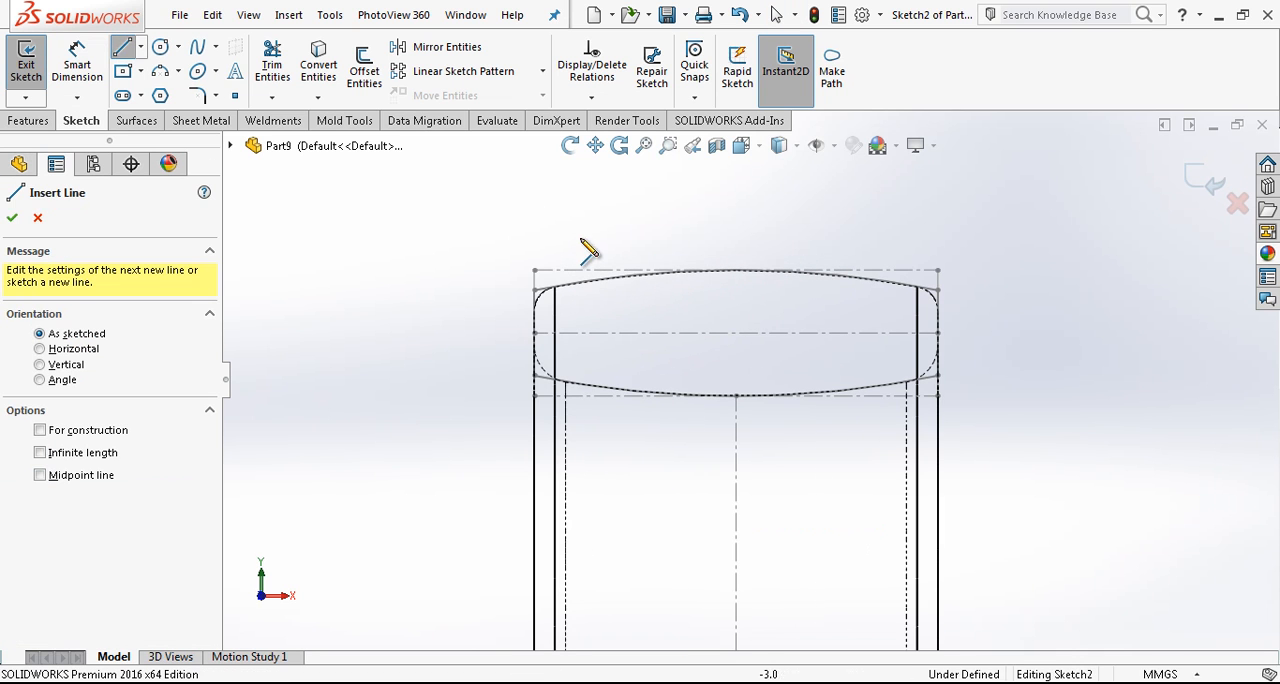
pyautogui.click(123, 72)
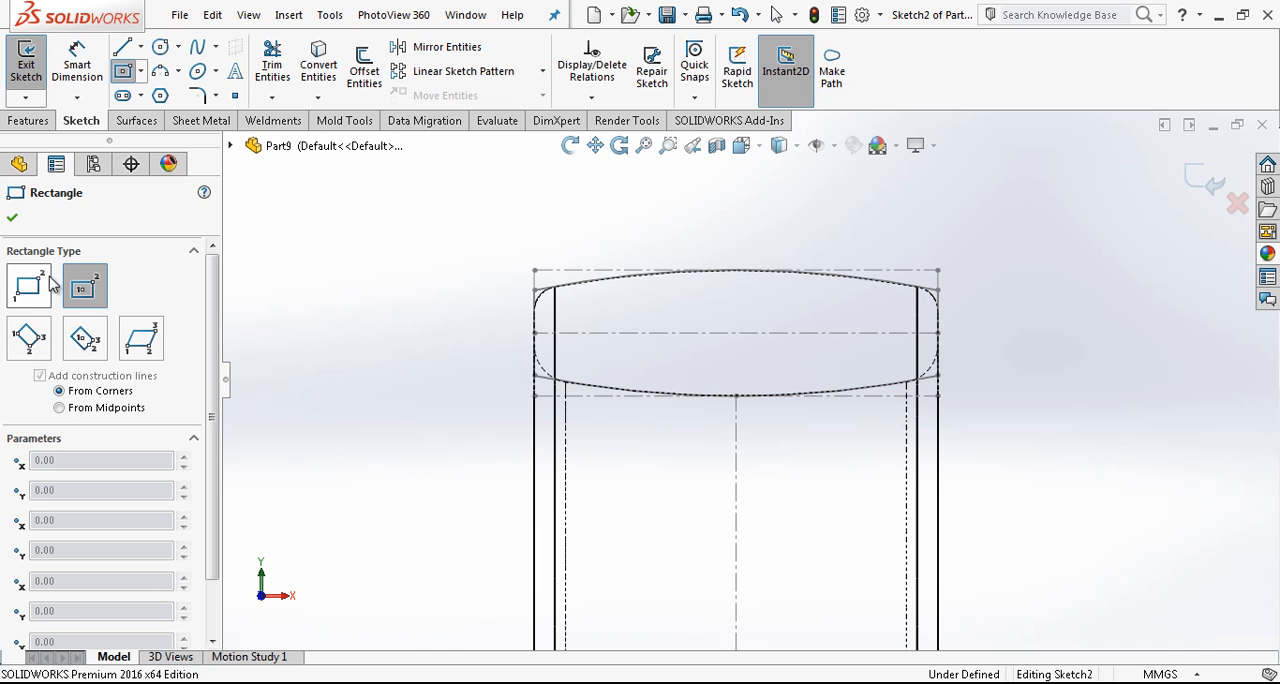
pyautogui.click(599, 319)
pyautogui.press('Escape')
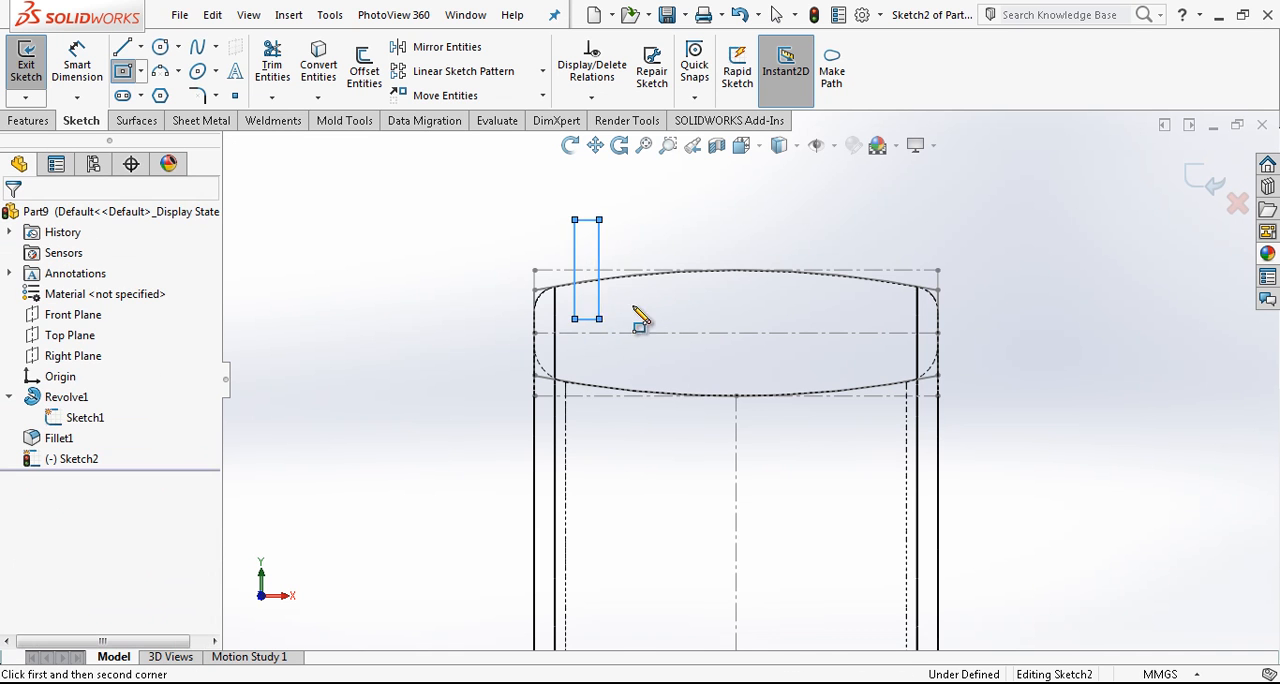
# - Convert the profile sketch's vertical centerline into the current sketch and make it construction geometry
pyautogui.scroll(2, 877, 331)
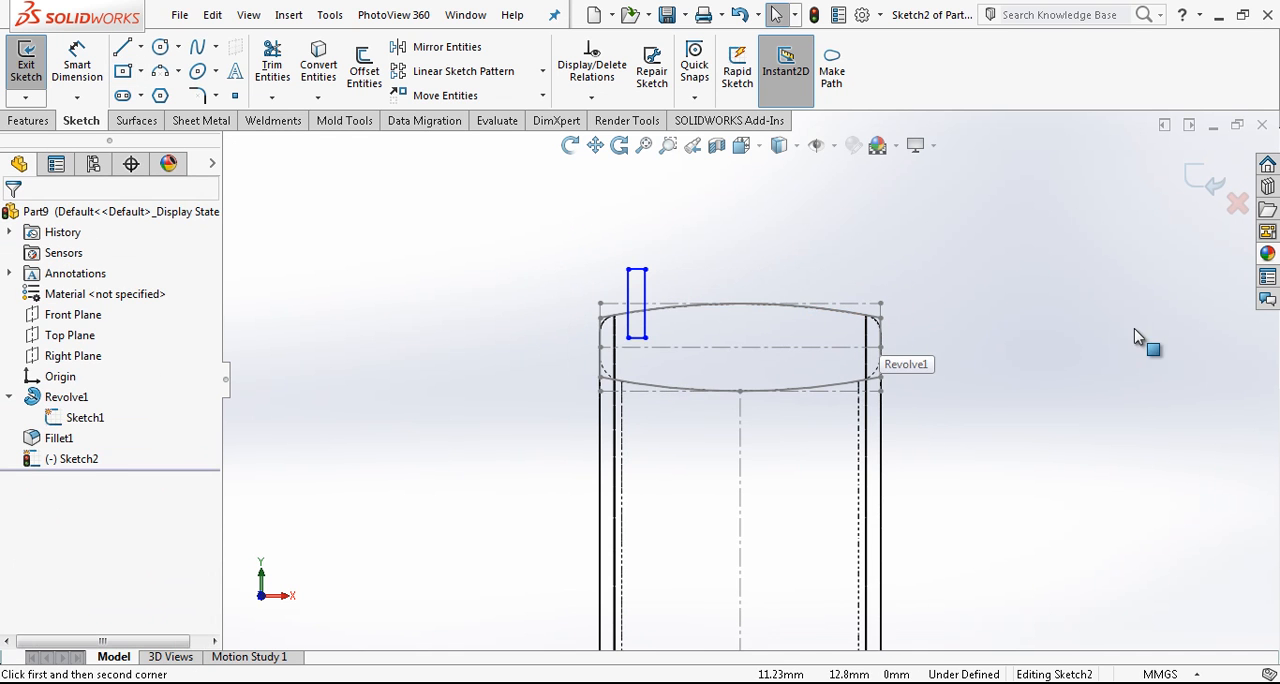
pyautogui.click(740, 440)
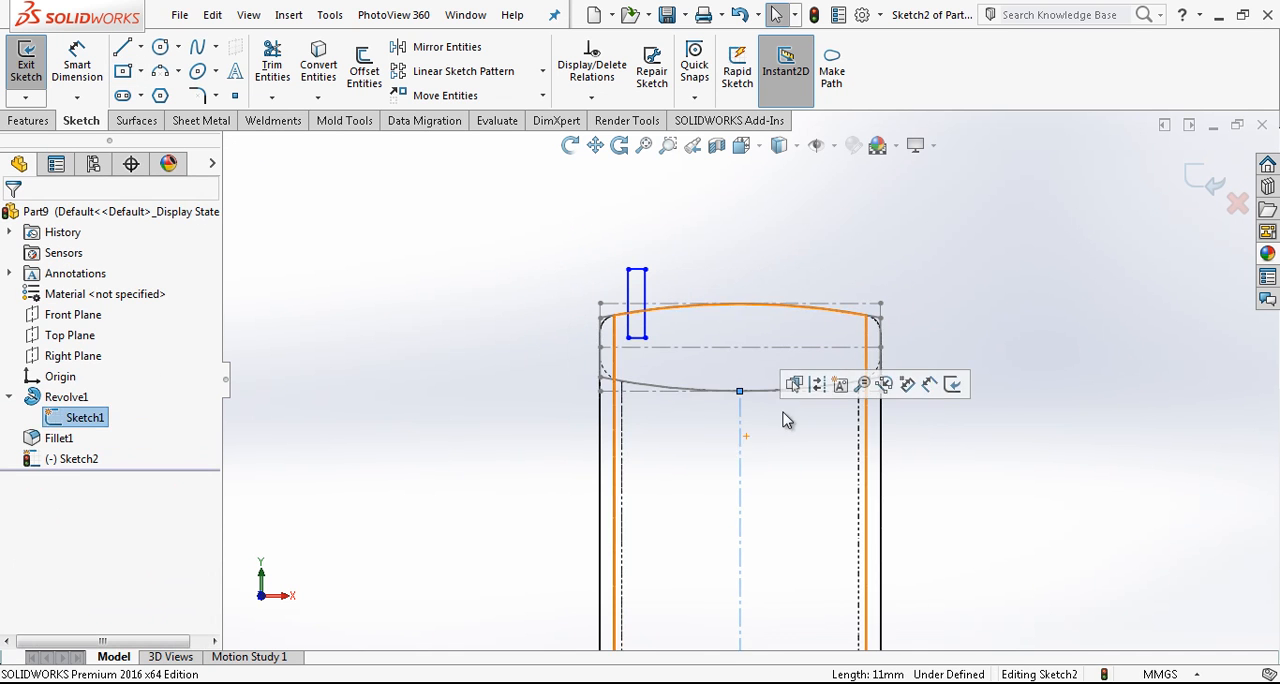
pyautogui.click(742, 442)
pyautogui.click(819, 374)
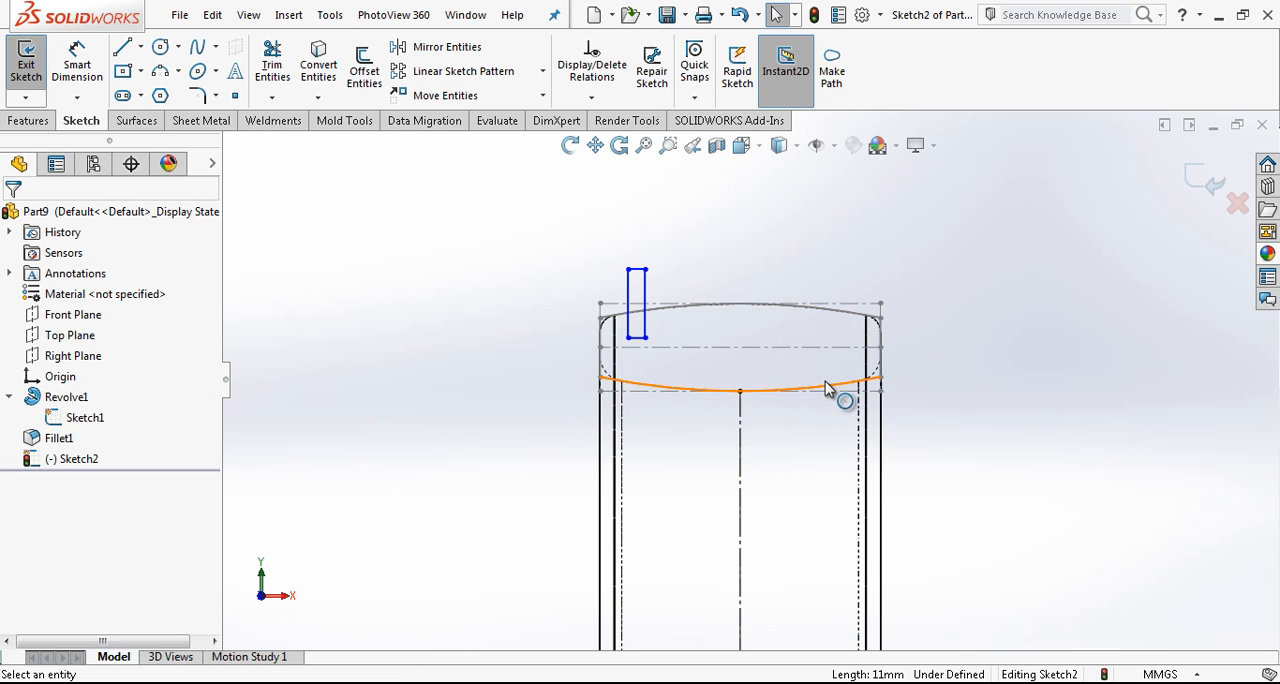
# - Mirror the rectangle's four lines about the vertical centerline, keeping the original
pyautogui.click(447, 47)
pyautogui.moveTo(728, 234); pyautogui.dragTo(546, 416)
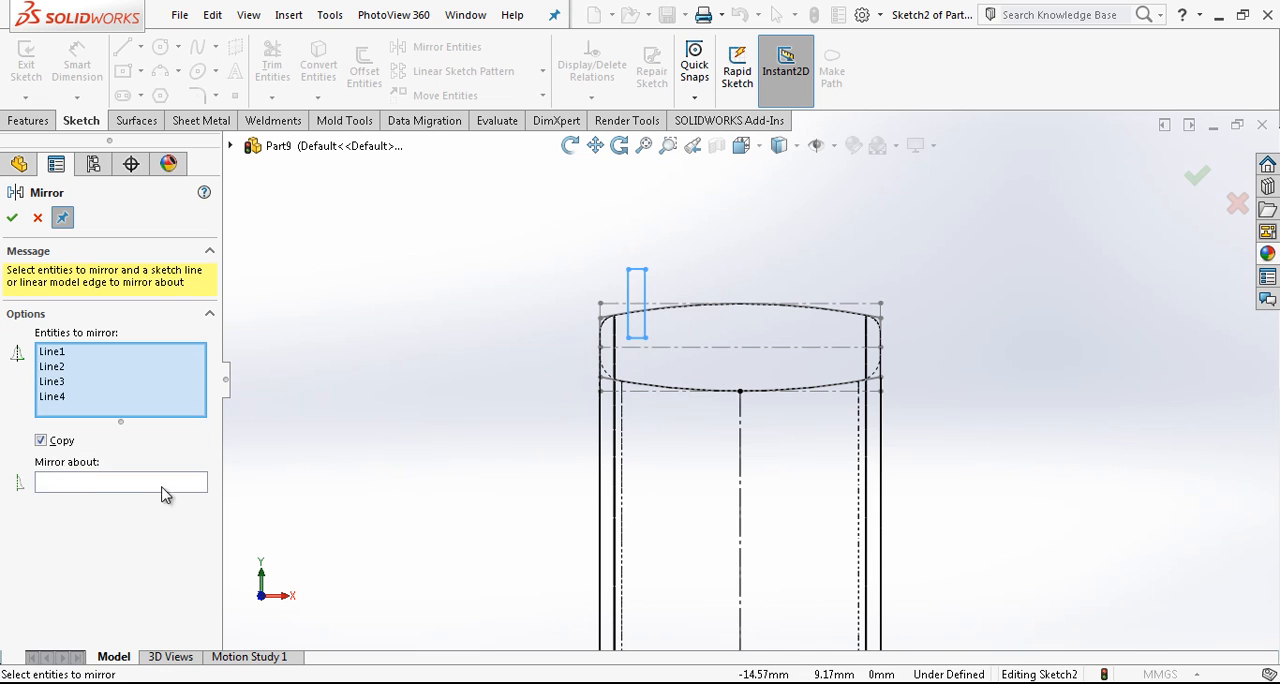
pyautogui.click(88, 482)
pyautogui.click(738, 444)
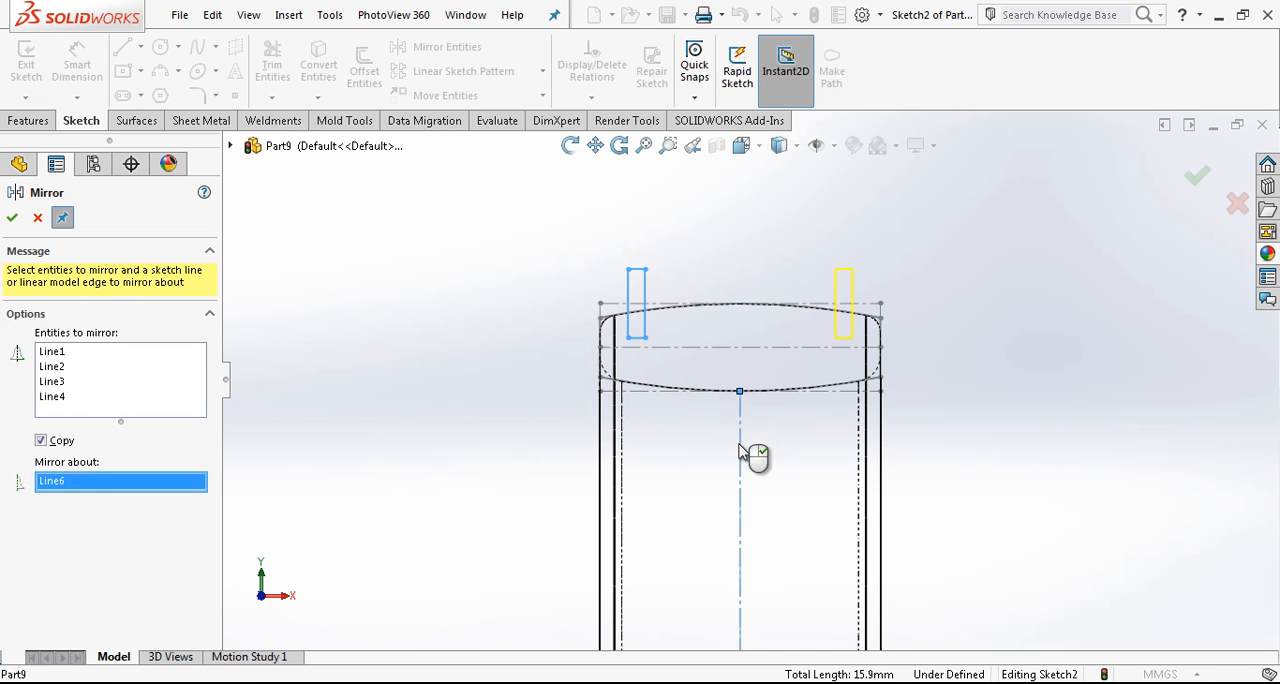
pyautogui.rightClick(738, 444)
pyautogui.scroll(-4, 838, 316)
pyautogui.press('Escape')
# - Convert the profile's upper arc into the sketch and trim the rectangle portions above it and the arc's outer ends
pyautogui.click(777, 328)
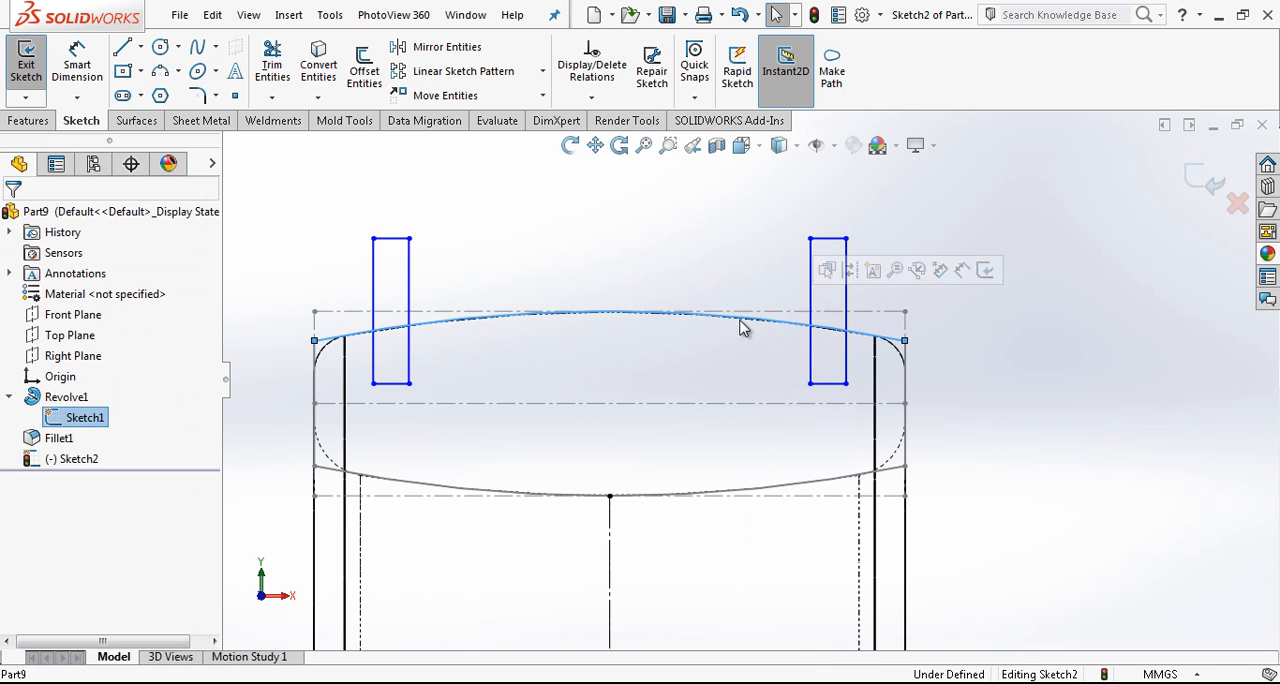
pyautogui.click(318, 65)
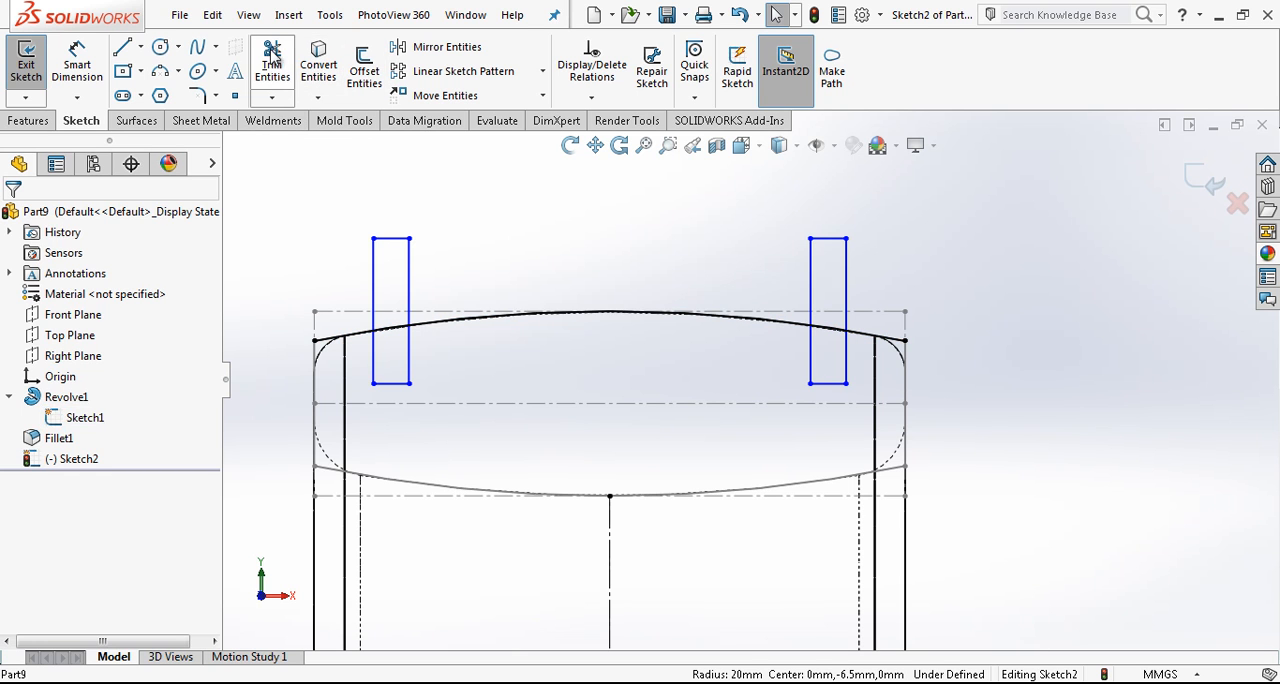
pyautogui.click(272, 60)
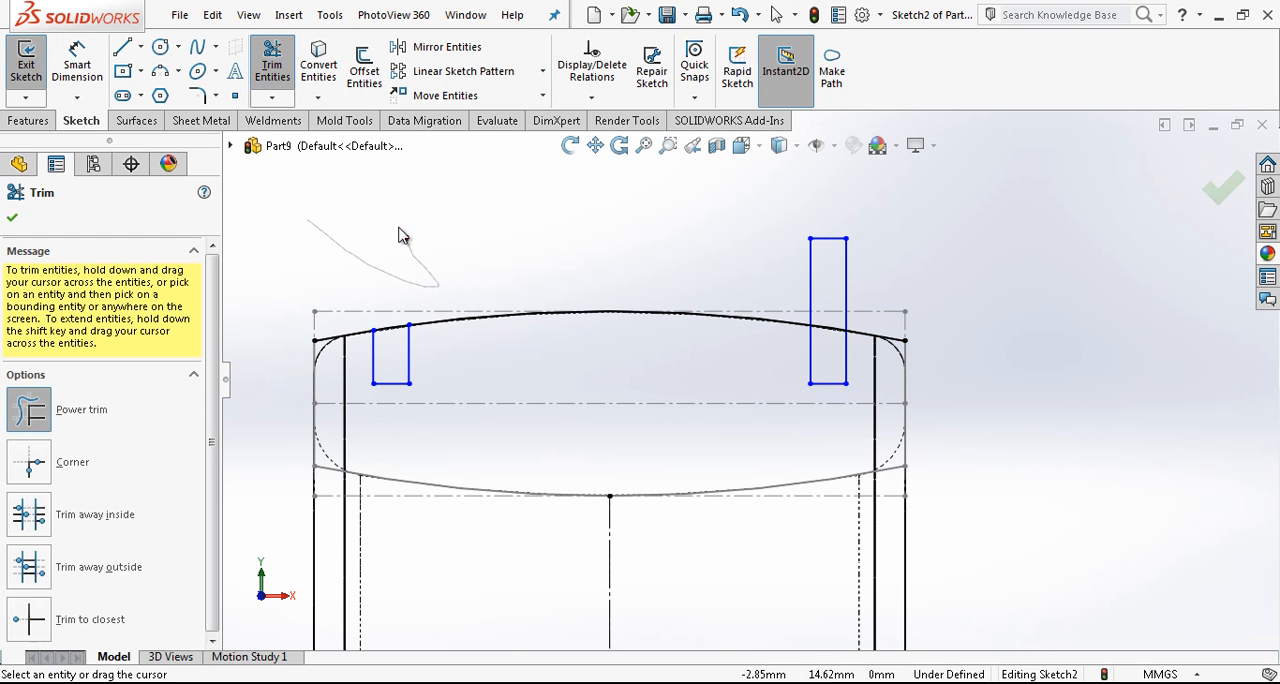
pyautogui.moveTo(904, 375); pyautogui.dragTo(905, 380)
pyautogui.moveTo(335, 393); pyautogui.dragTo(438, 277, button='right')
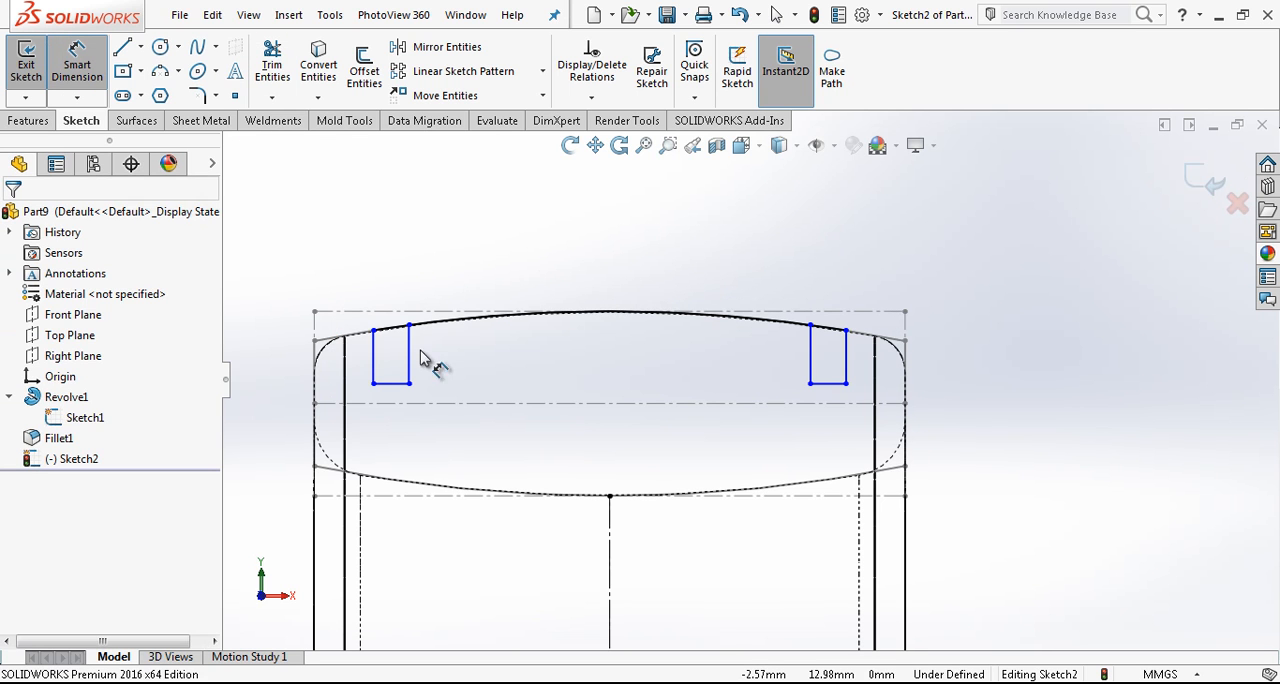
# - Dimension the left groove's width as 0.30 mm
pyautogui.click(388, 365)
pyautogui.click(418, 253)
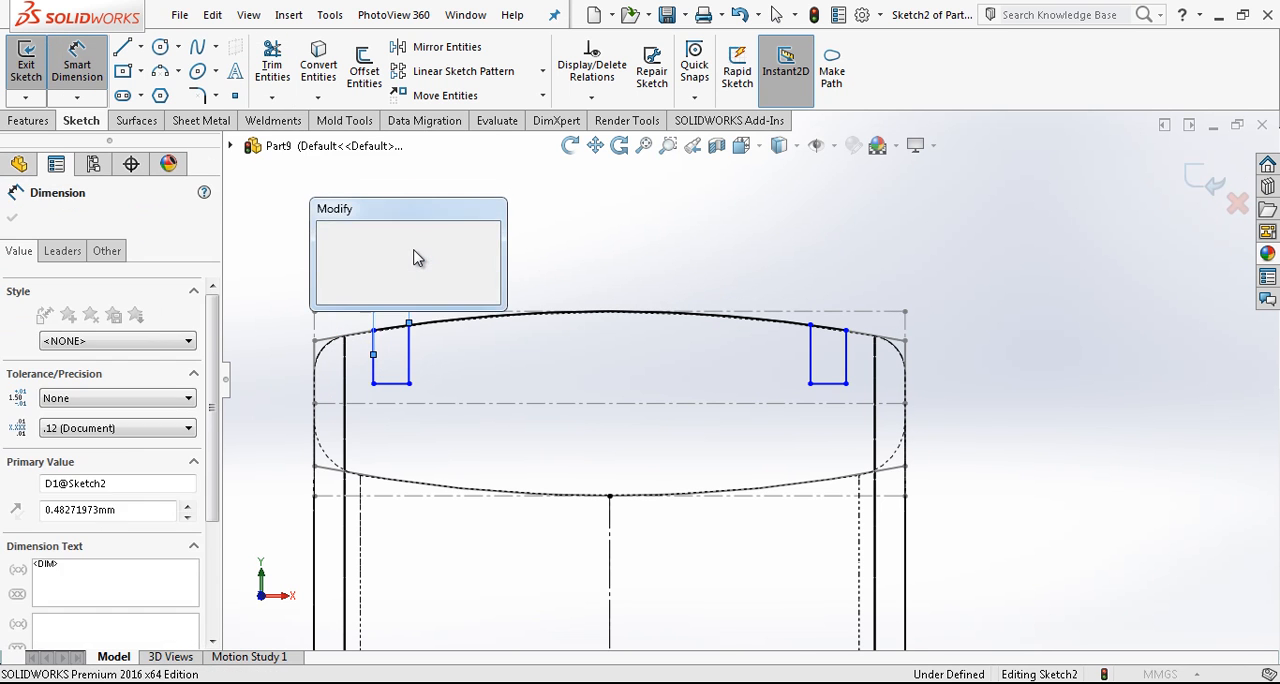
pyautogui.write('0,5')
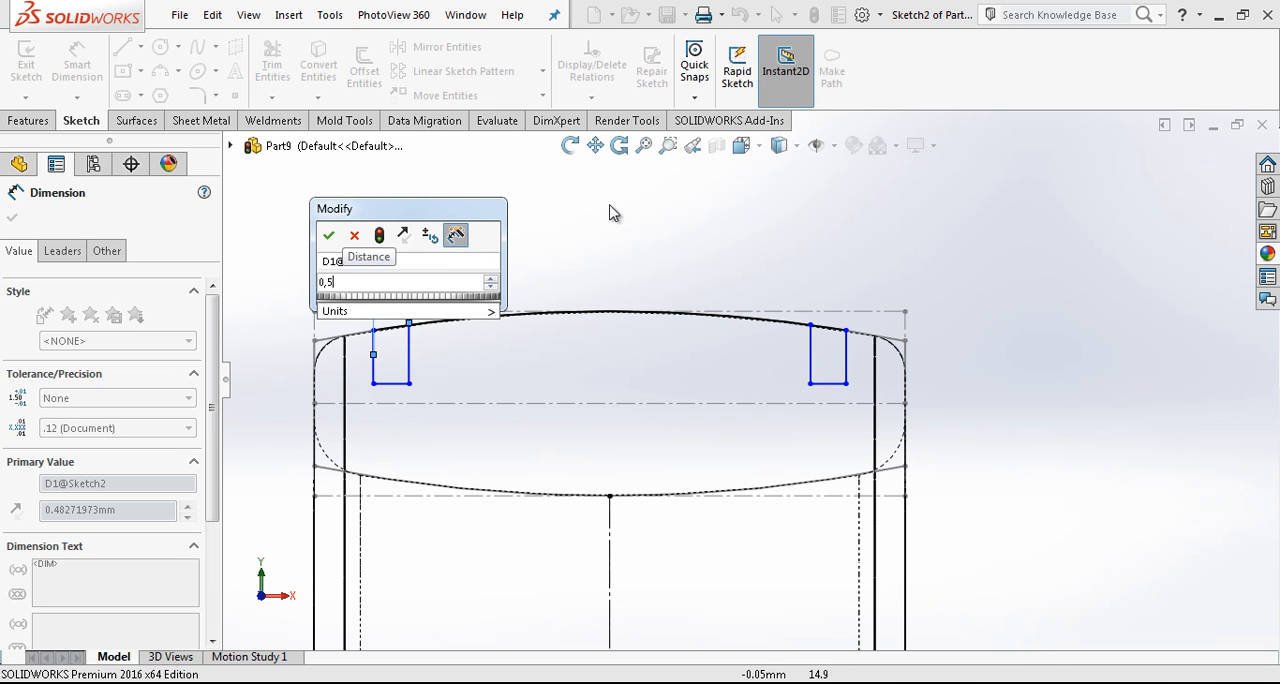
pyautogui.press('Return')
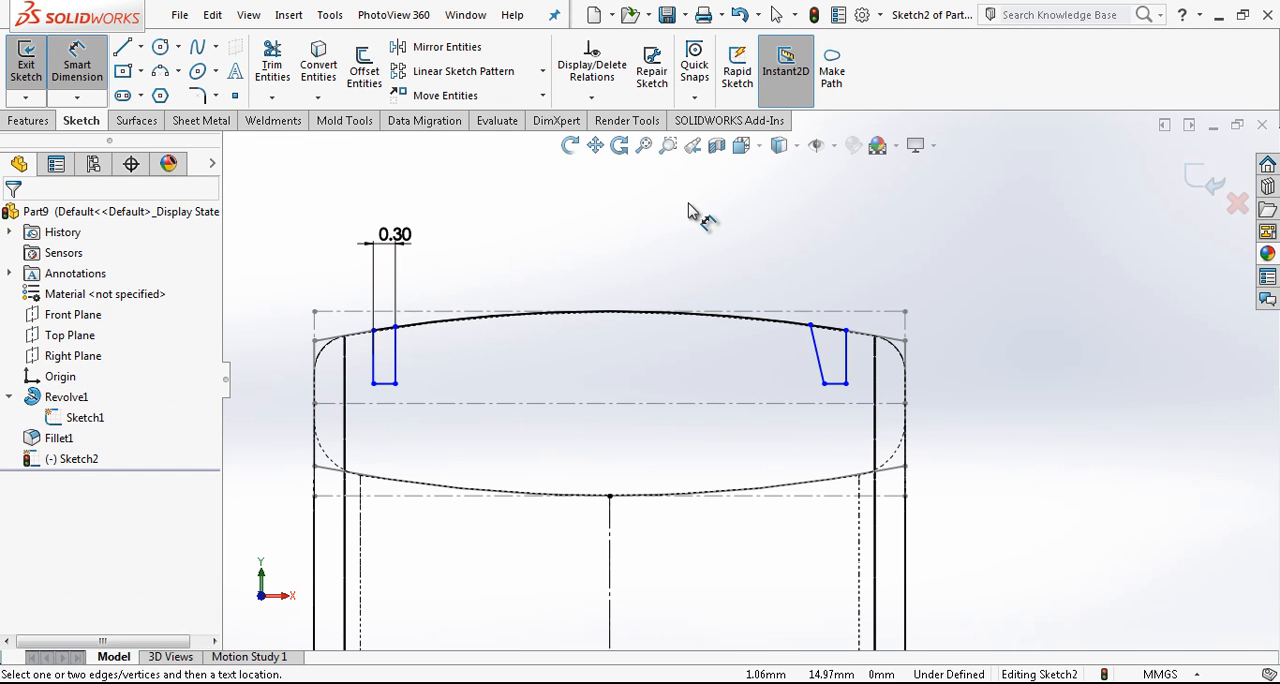
pyautogui.press('Escape')
# - Make the slanted inner side of the right groove vertical
pyautogui.click(817, 358)
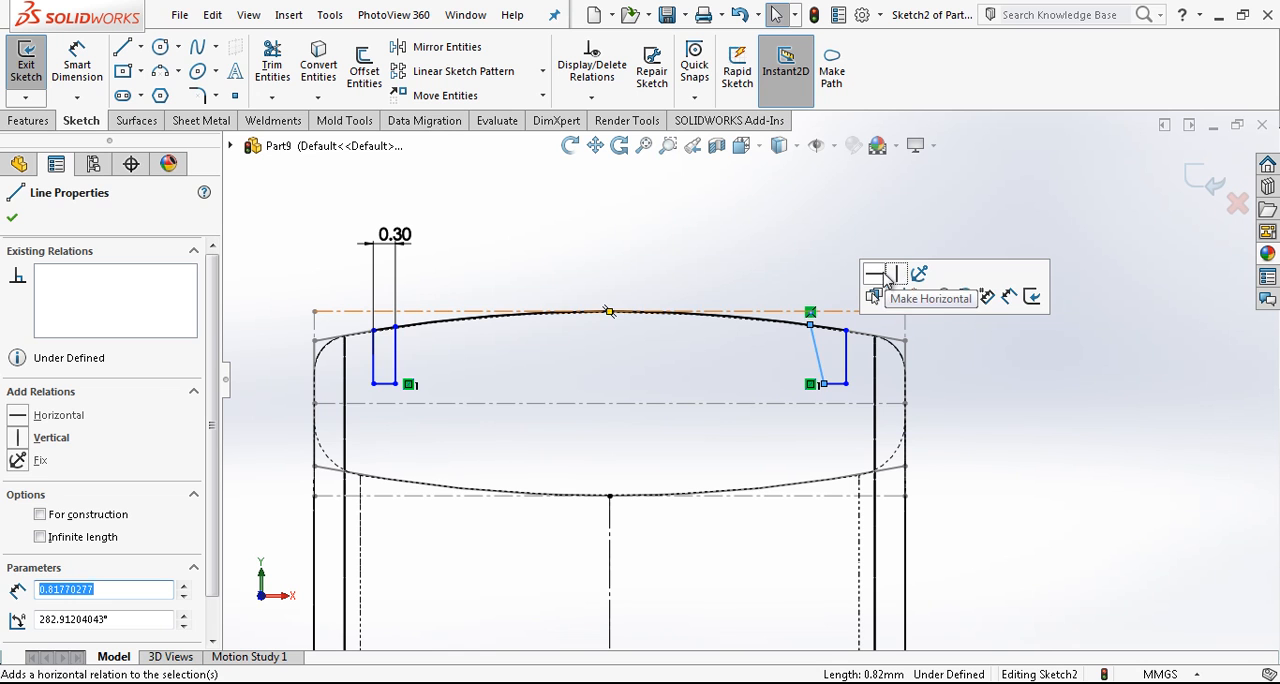
pyautogui.click(760, 254)
pyautogui.scroll(3, 828, 405)
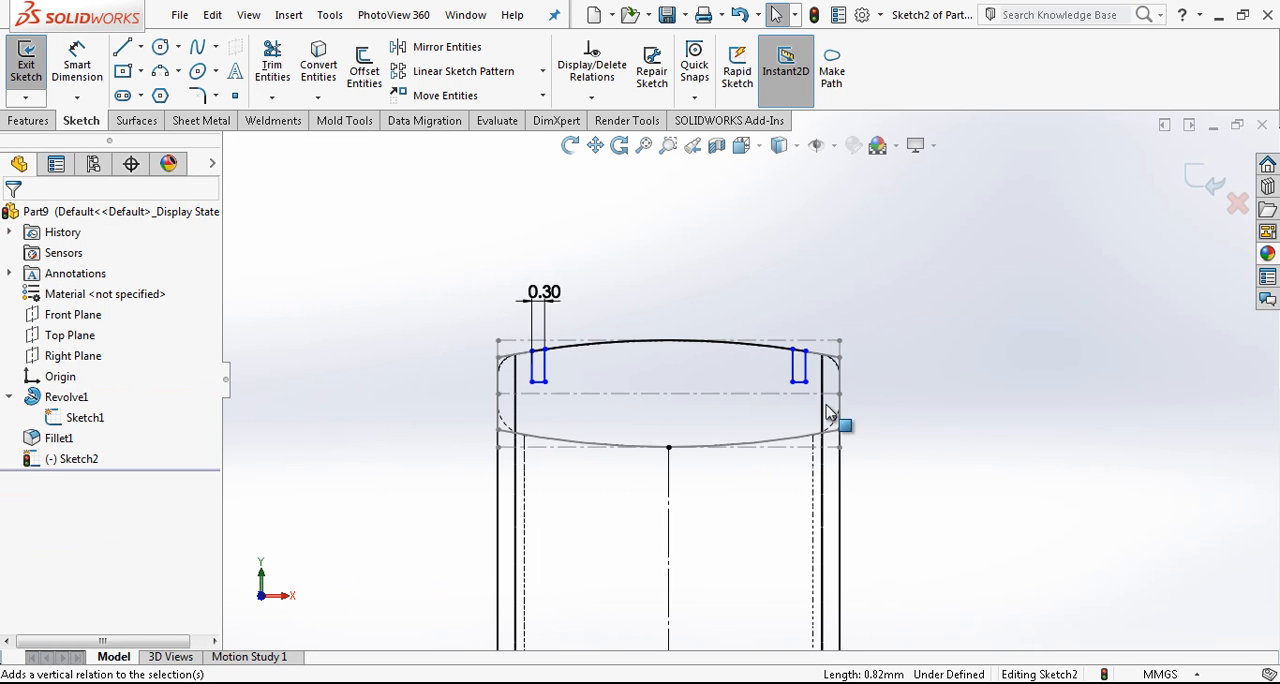
# - Dimension the distance from the profile's left edge to the left groove's inner side as 1 mm
pyautogui.press('d')
pyautogui.scroll(-2, 480, 405)
pyautogui.click(541, 360)
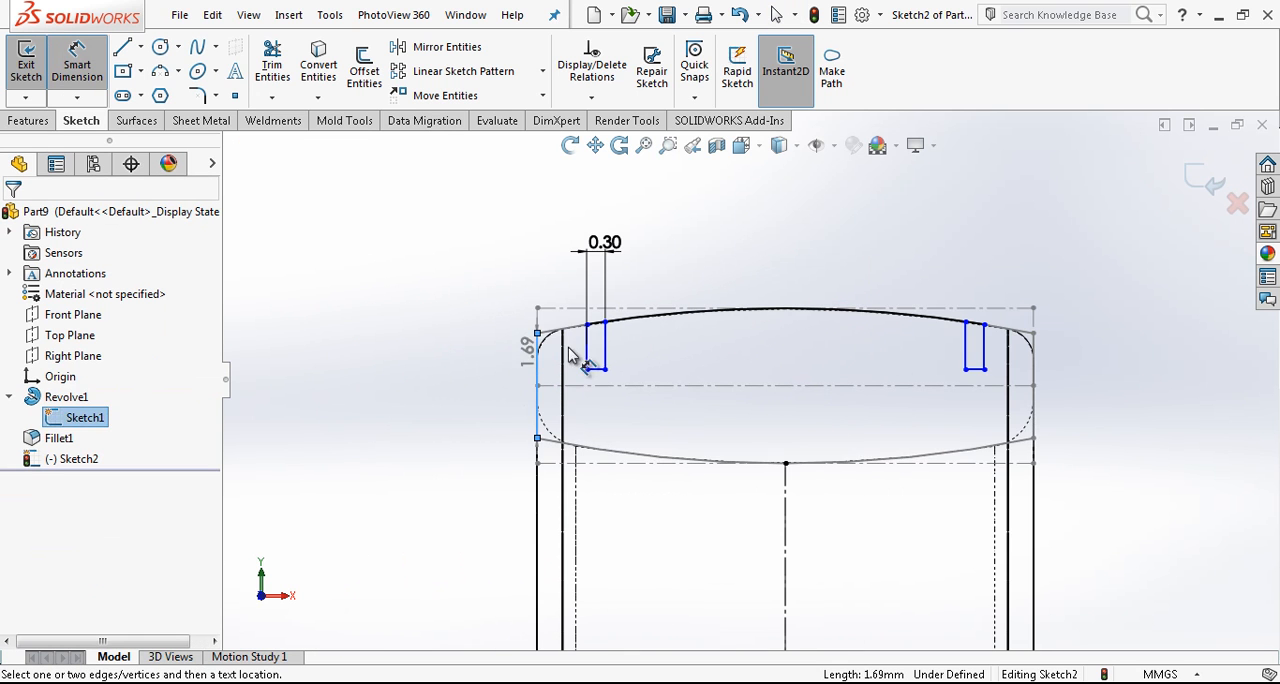
pyautogui.click(603, 352)
pyautogui.click(557, 214)
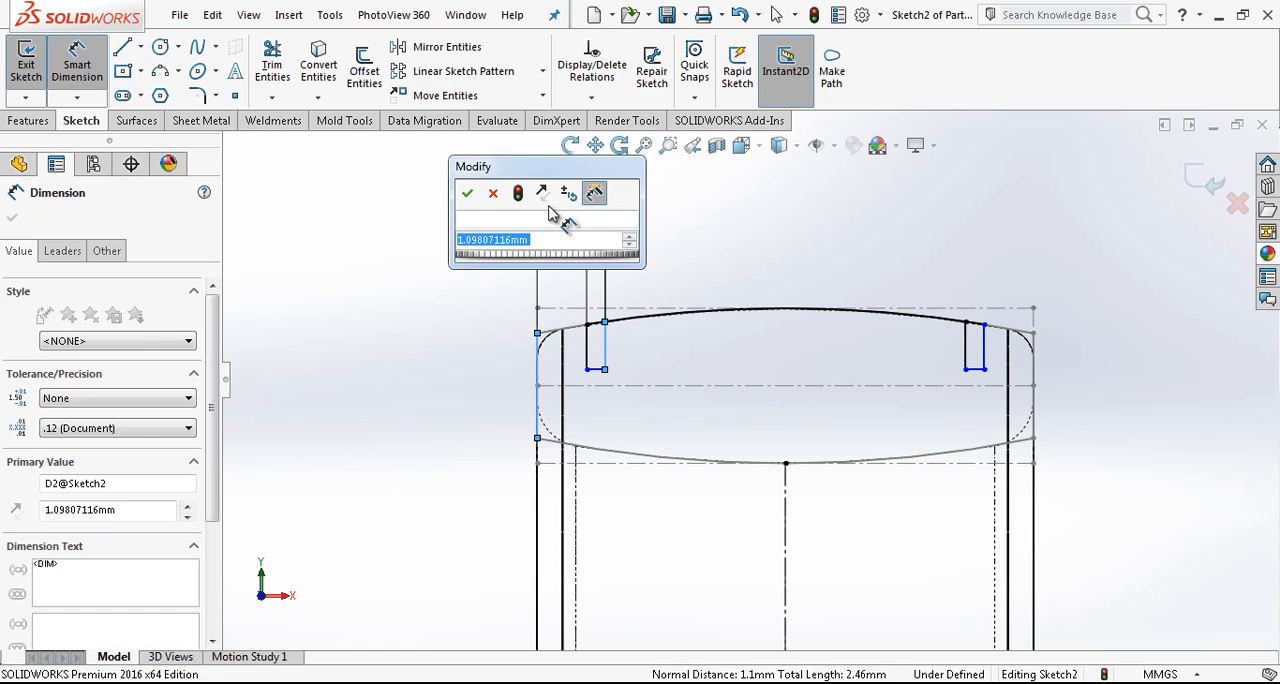
pyautogui.write('1')
pyautogui.press('Return')
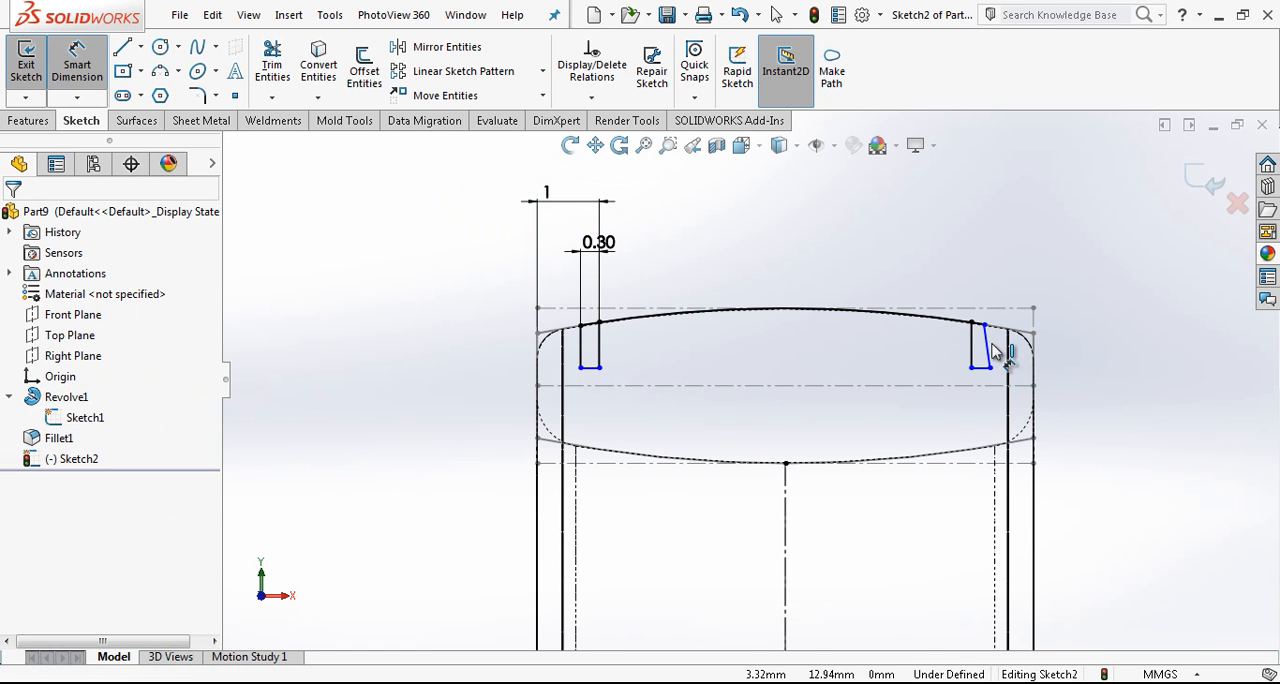
# - Make the slanted outer side of the right groove vertical
pyautogui.press('Escape')
pyautogui.click(993, 350)
pyautogui.click(1062, 266)
pyautogui.click(1095, 461)
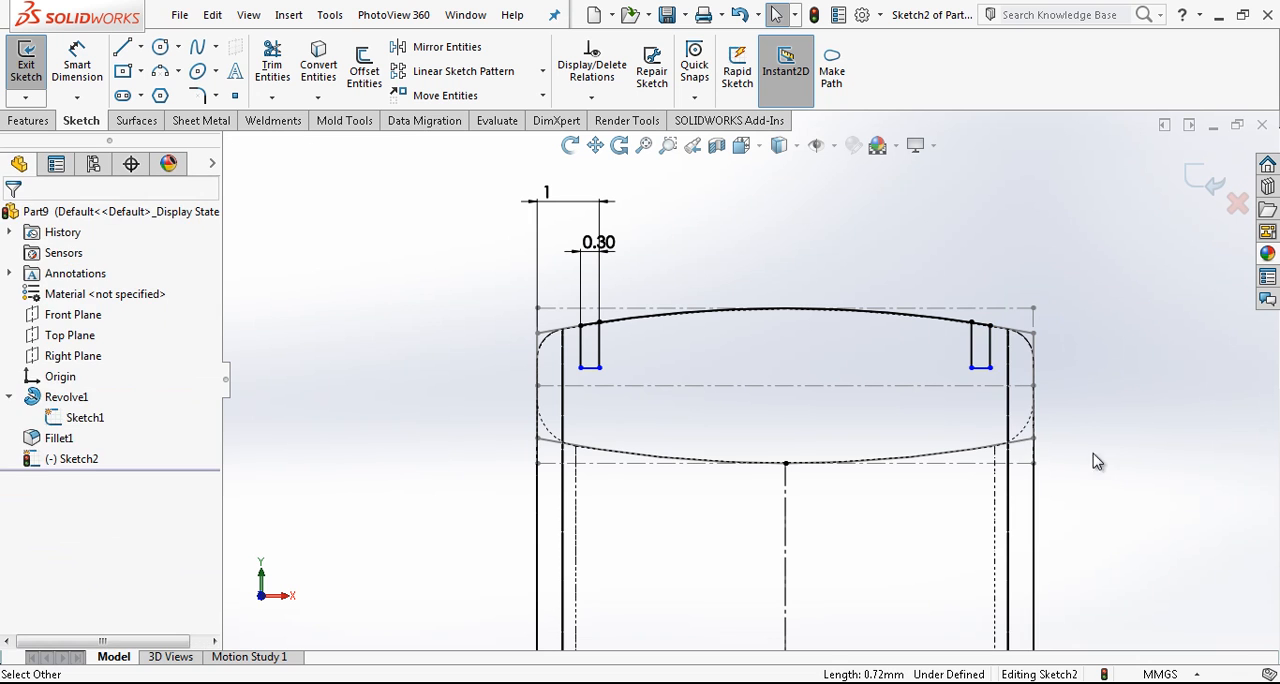
# - Draw a horizontal construction line joining the bottom inner corners of the two grooves
pyautogui.press('l')
pyautogui.click(598, 368)
pyautogui.click(984, 388)
pyautogui.press('Escape')
pyautogui.click(930, 368)
pyautogui.click(983, 318)
pyautogui.press('Escape')
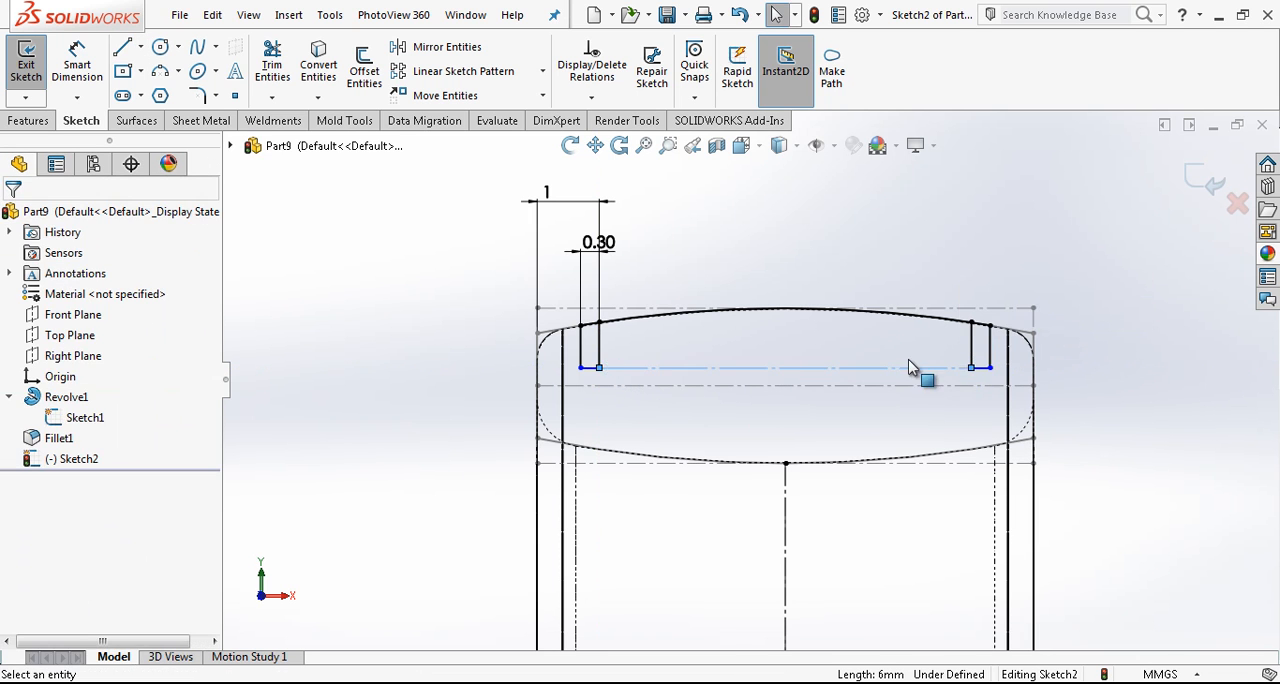
# - Dimension the distance from the groove-bottom construction line to the horizontal centerline through the origin as 12.5 mm
pyautogui.moveTo(866, 423); pyautogui.dragTo(801, 274, button='right')
pyautogui.click(722, 378)
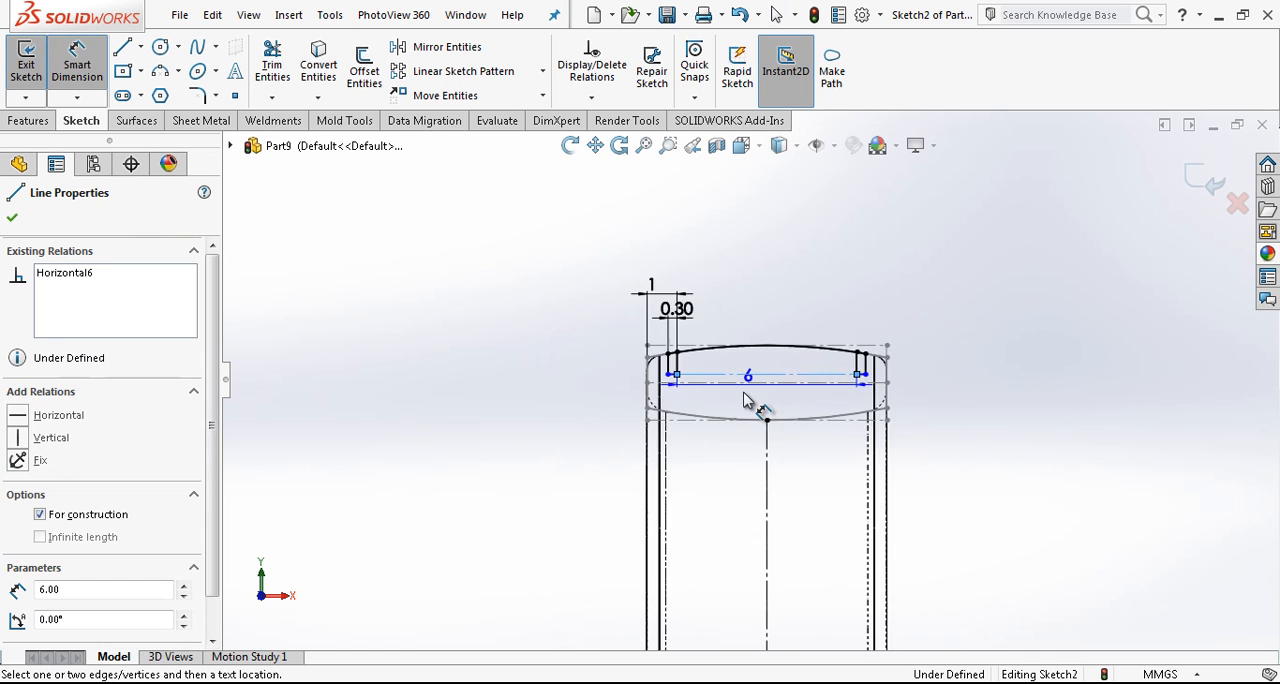
pyautogui.scroll(5, 833, 478)
pyautogui.click(795, 377)
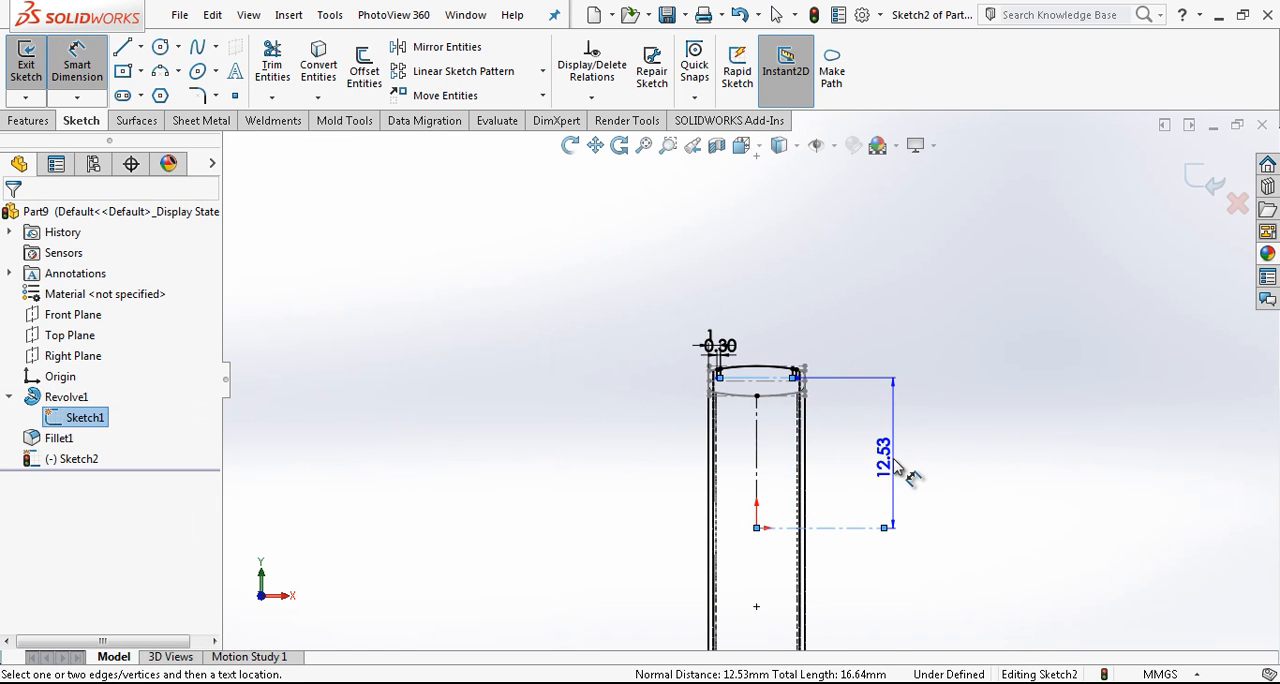
pyautogui.click(890, 460)
pyautogui.write('12,')
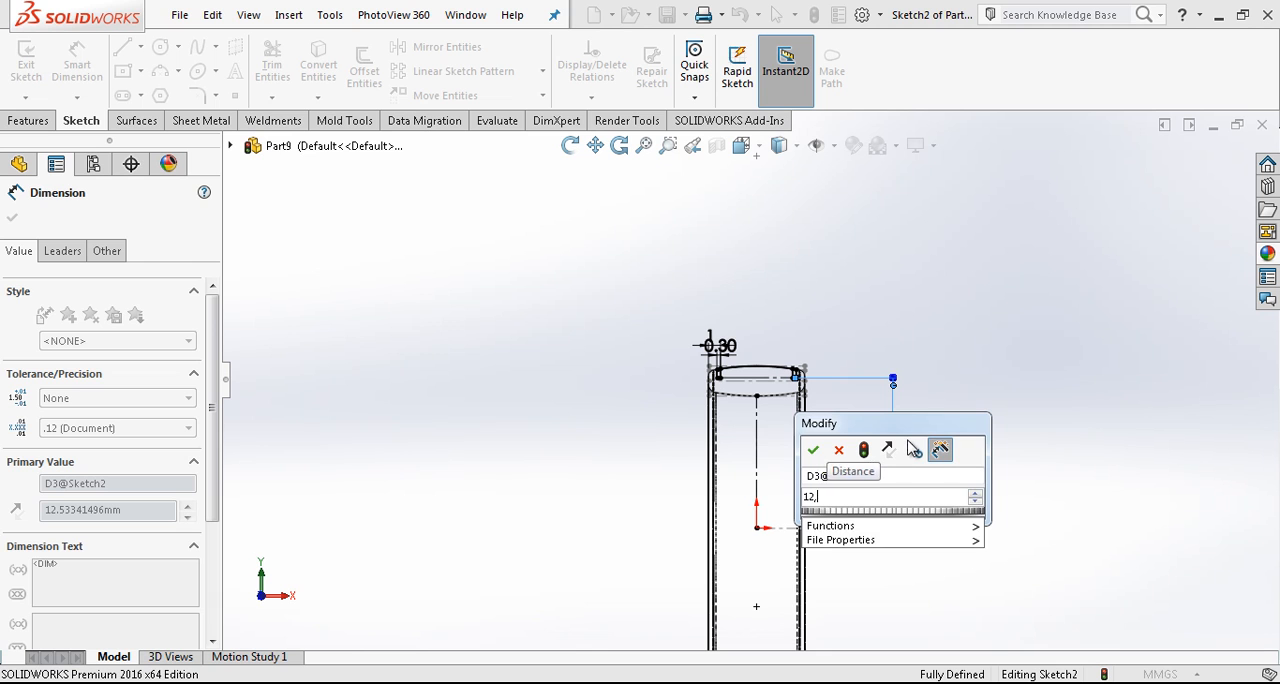
pyautogui.write('5')
pyautogui.press('Return')
# - Trim away the arc segment between the two grooves so that only the closed groove profiles remain
pyautogui.scroll(-8, 805, 388)
pyautogui.press('Escape')
pyautogui.click(650, 378)
pyautogui.scroll(2, 650, 378)
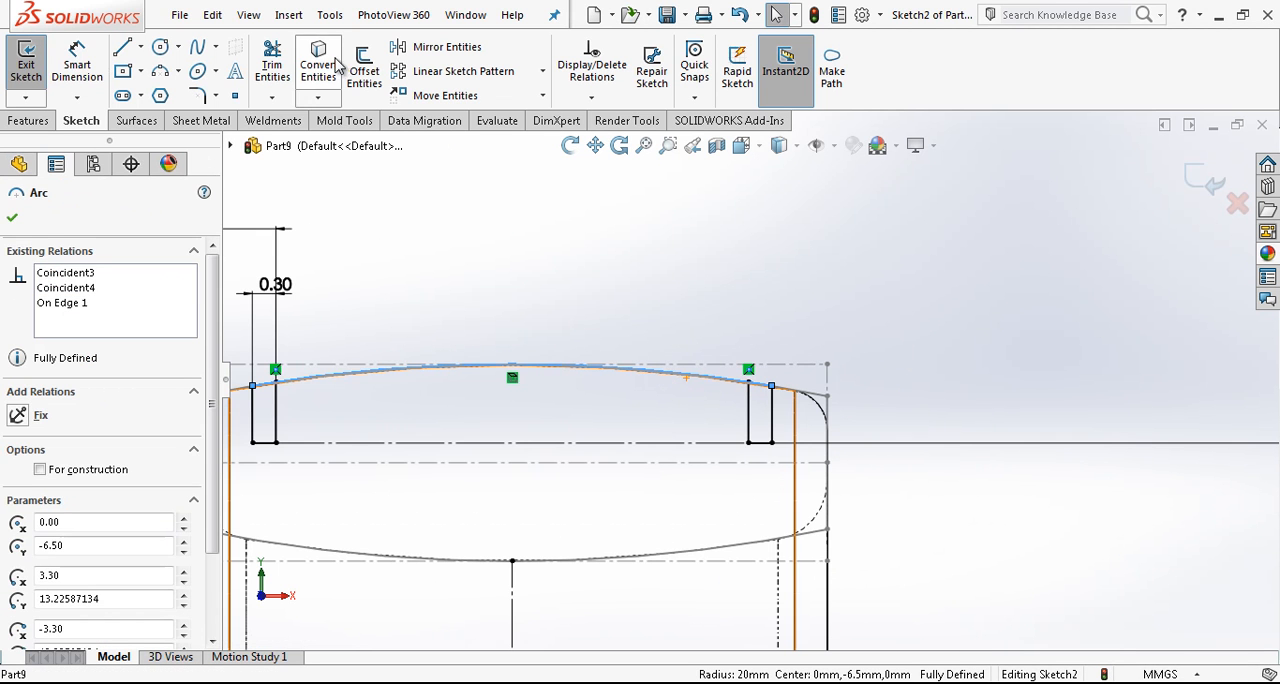
pyautogui.click(274, 62)
pyautogui.moveTo(424, 338); pyautogui.dragTo(435, 389)
pyautogui.scroll(4, 564, 390)
pyautogui.press('Escape')
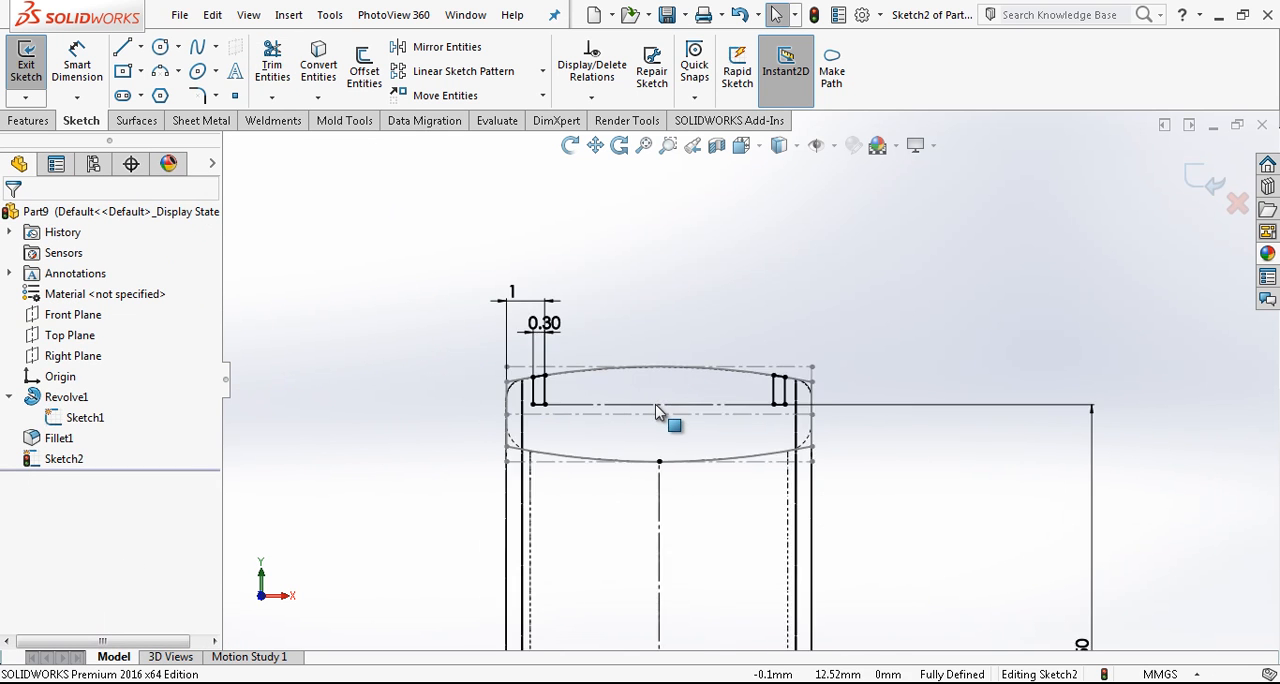
# - Finish the groove sketch and revolve-cut it 360 degrees around the horizontal centerline through the origin
pyautogui.scroll(-2, 656, 410)
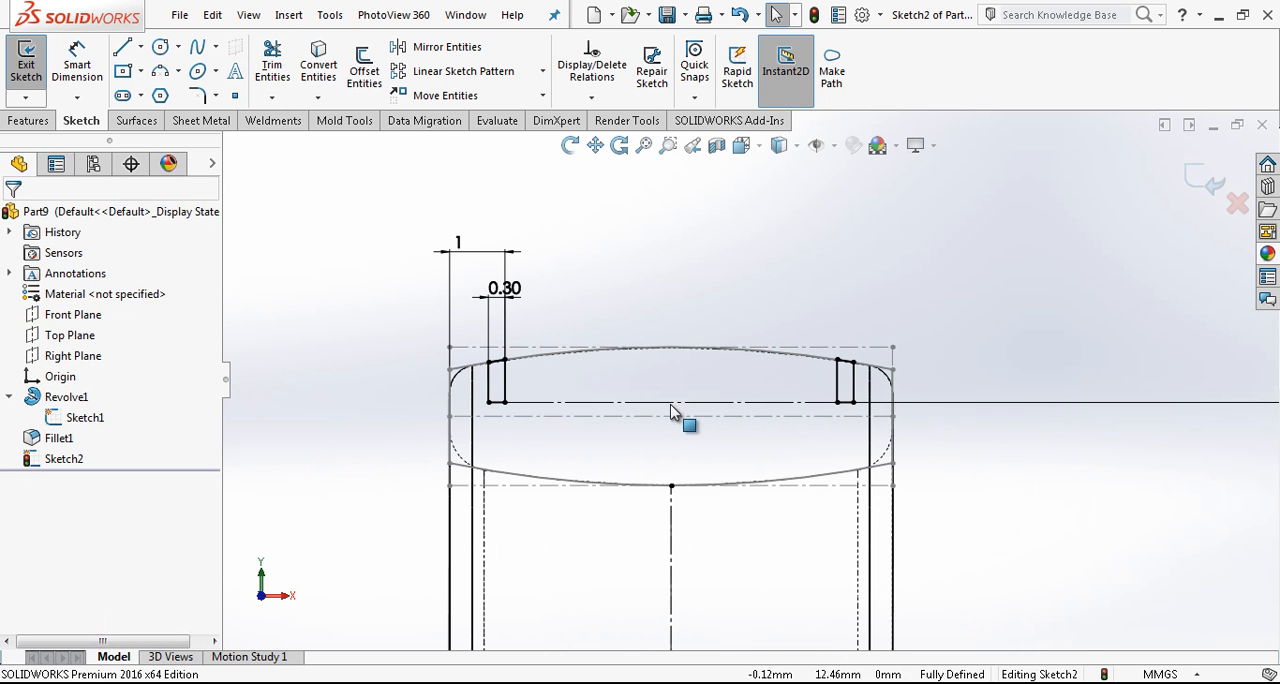
pyautogui.click(1193, 178)
pyautogui.scroll(5, 740, 378)
pyautogui.scroll(-1, 853, 465)
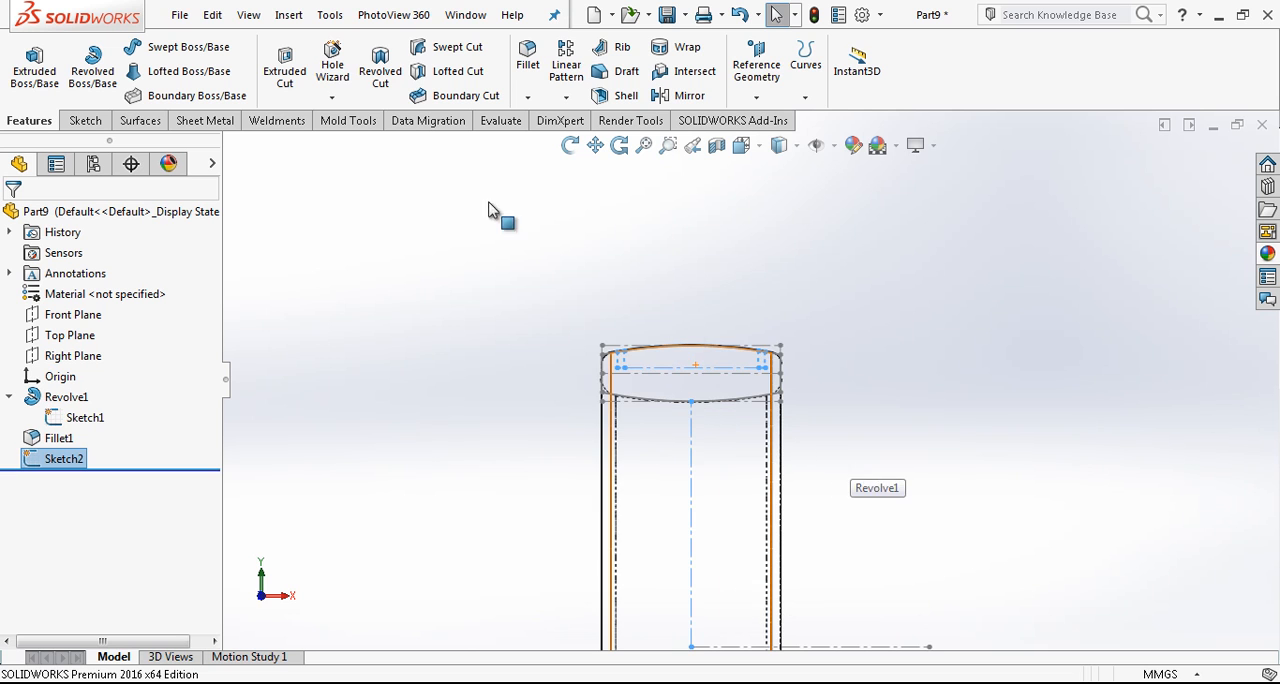
pyautogui.click(380, 72)
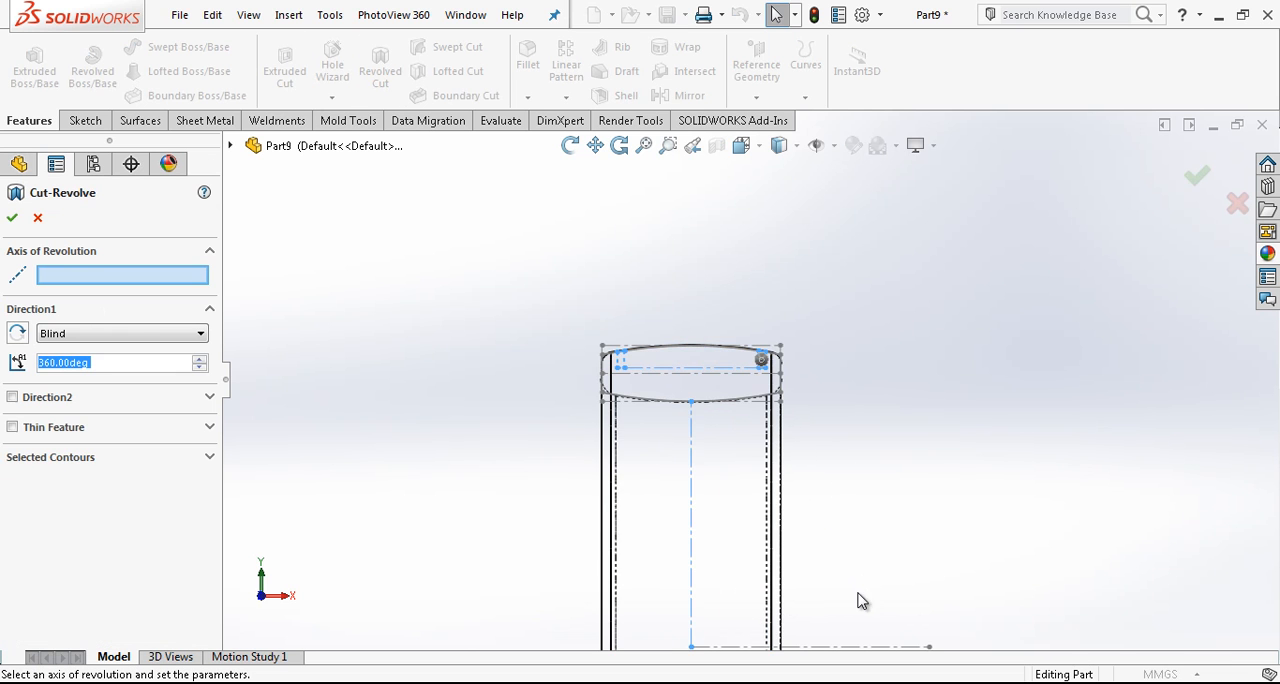
pyautogui.scroll(-1, 867, 587)
pyautogui.scroll(2, 843, 609)
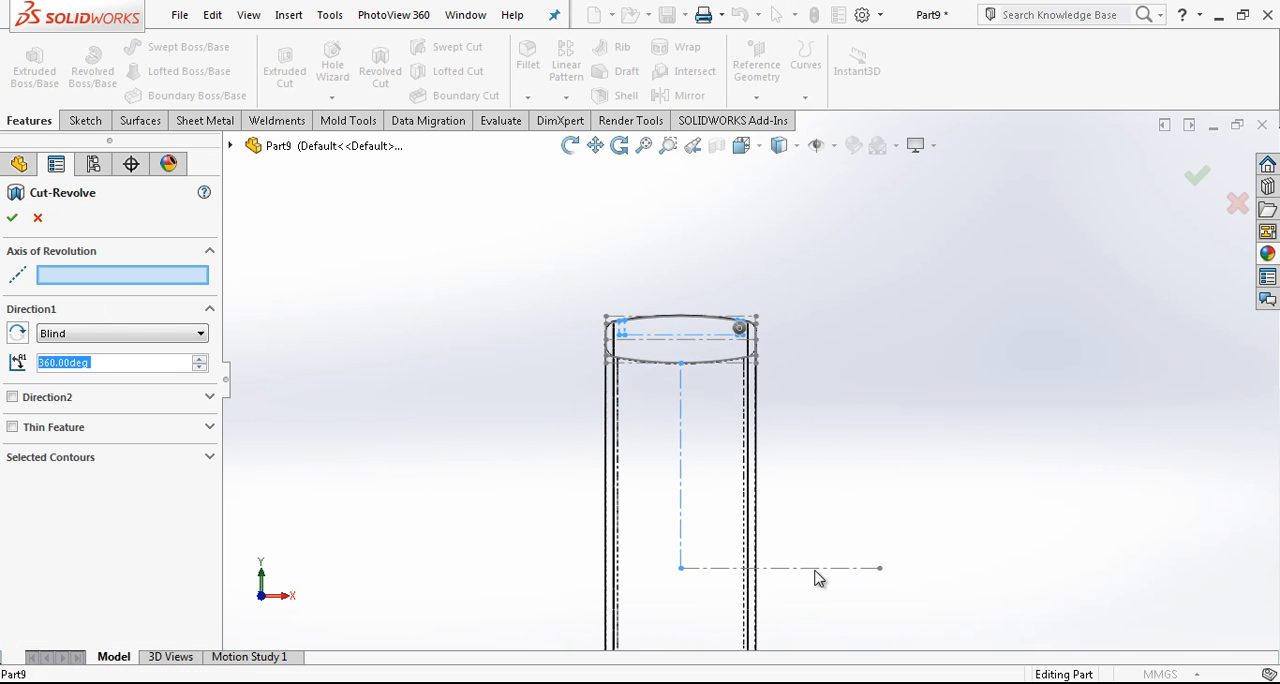
pyautogui.click(815, 569)
pyautogui.press('Return')
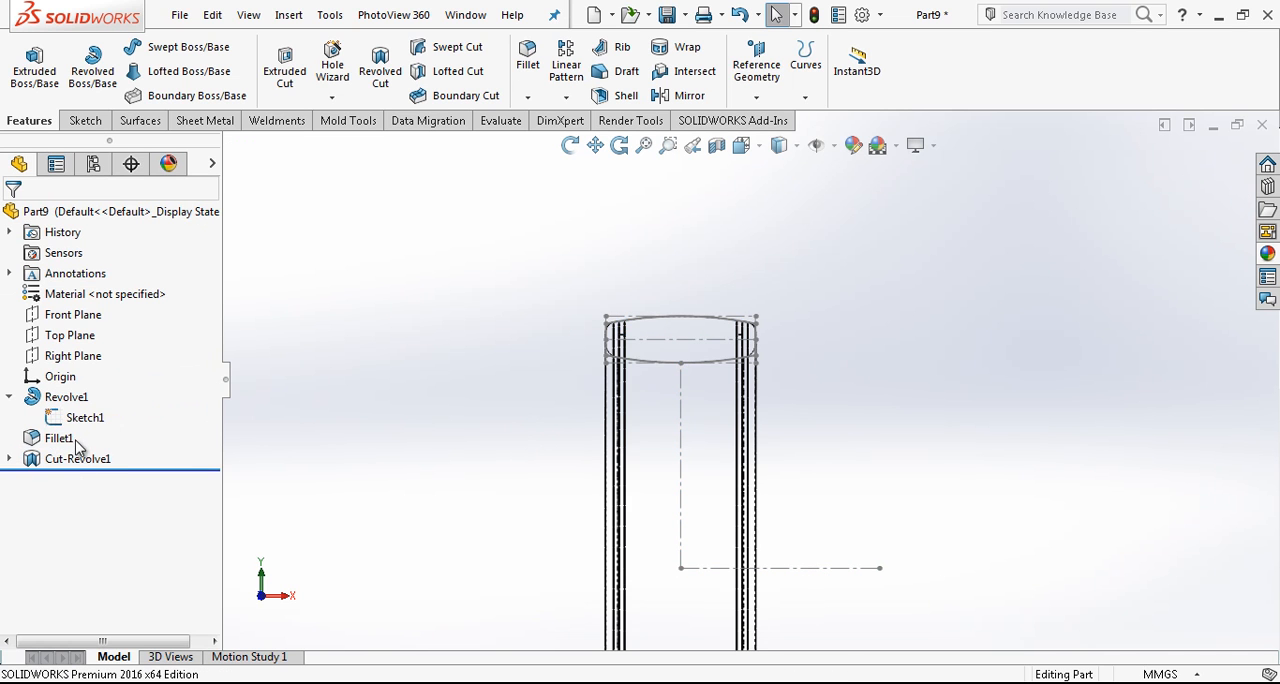
# - Revolve the groove sketch 360 degrees around the horizontal centerline as separate bodies, without merging the result
pyautogui.click(85, 482)
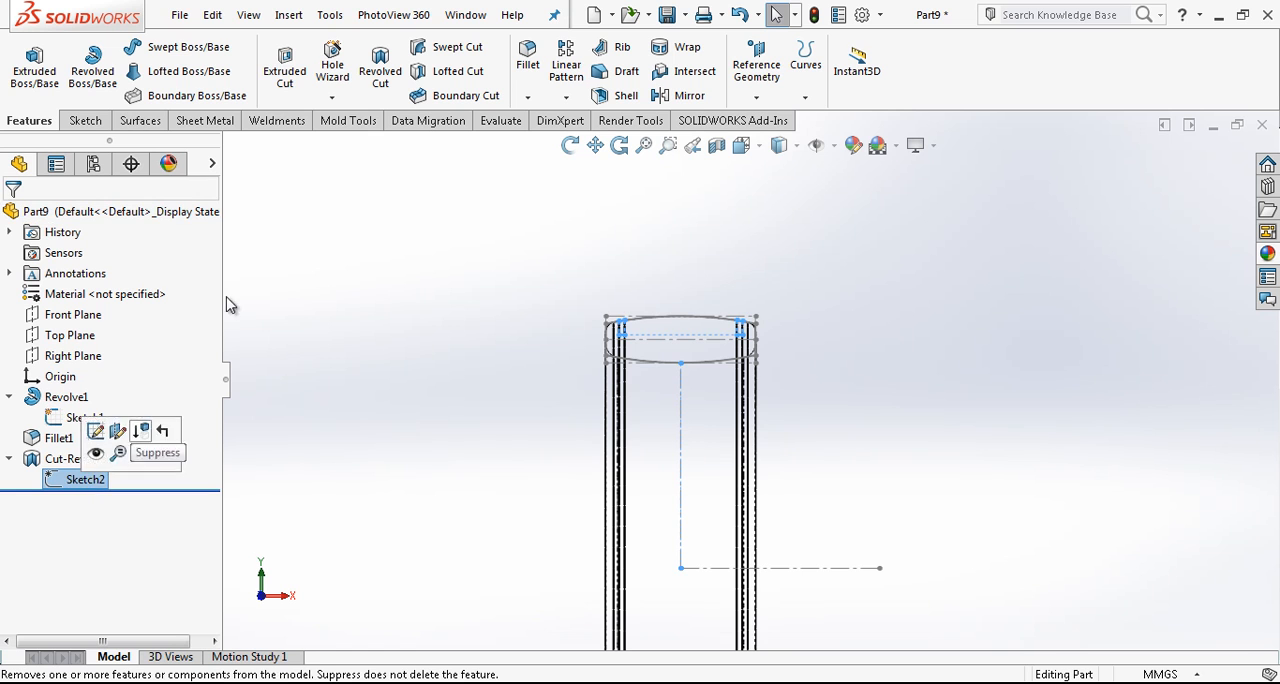
pyautogui.click(124, 50)
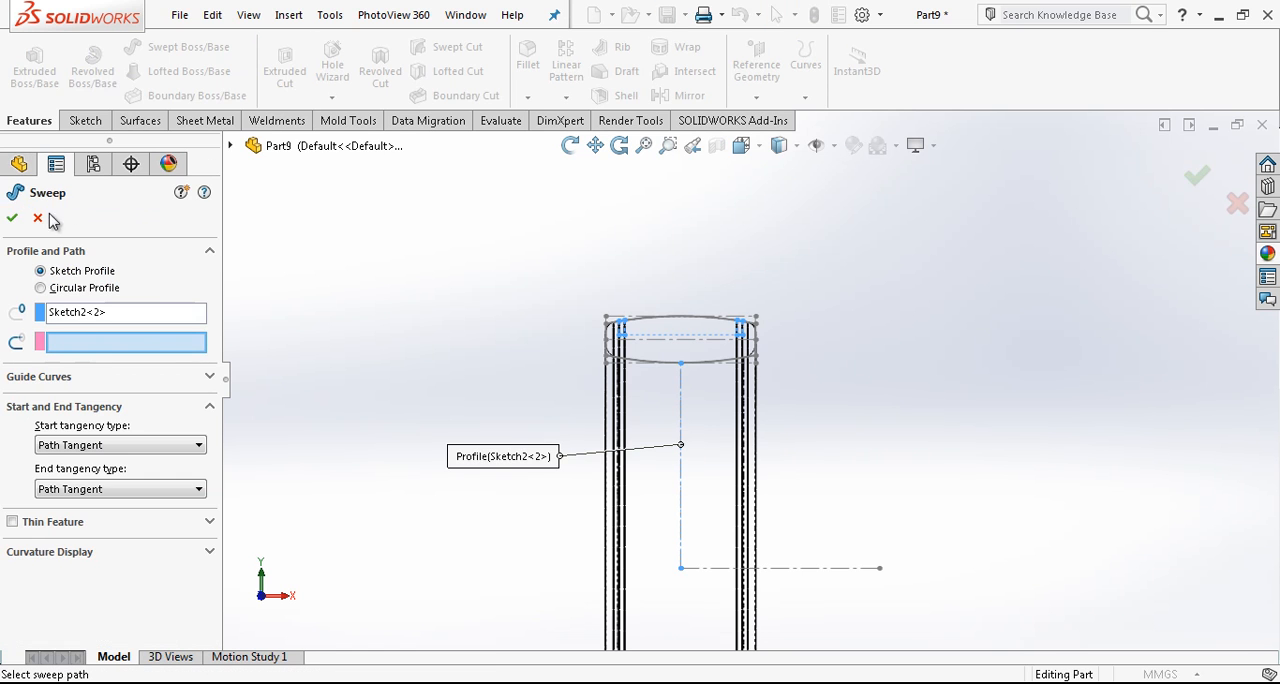
pyautogui.click(38, 214)
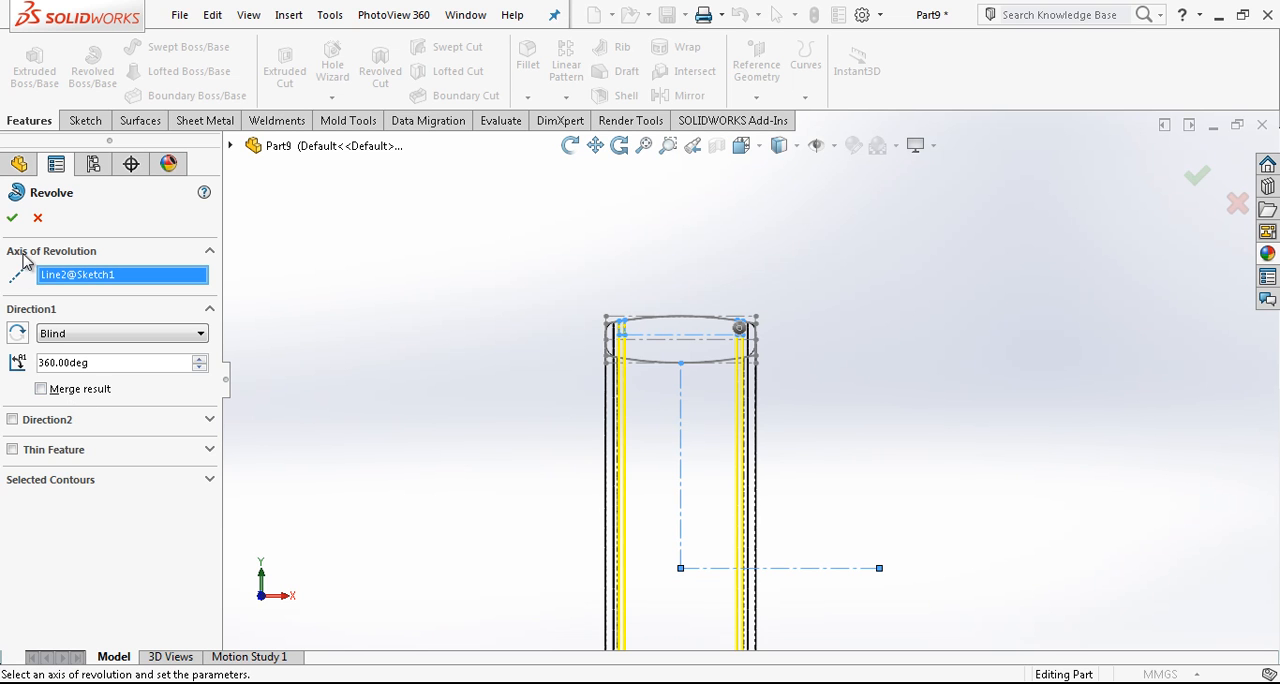
pyautogui.click(12, 217)
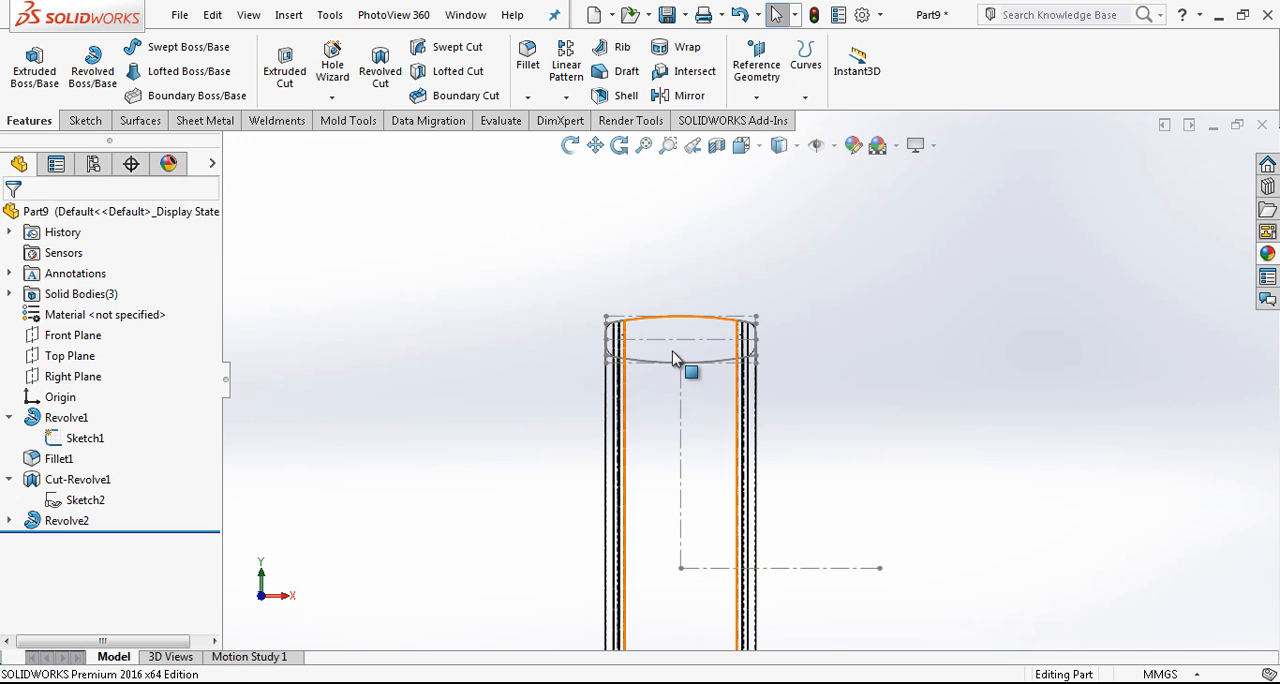
# - Hide the ring's profile sketch and show the model in the Shaded With Edges display style
pyautogui.click(608, 324)
pyautogui.click(674, 240)
pyautogui.click(793, 147)
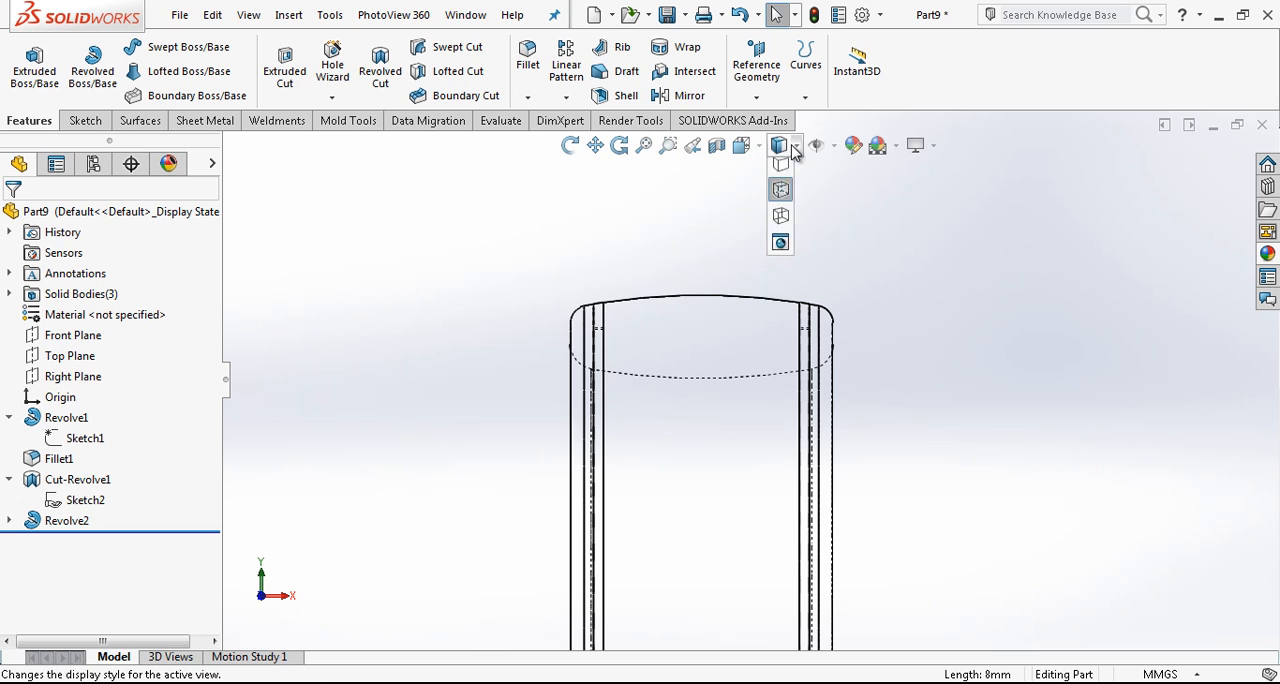
pyautogui.click(780, 172)
pyautogui.scroll(3, 671, 328)
pyautogui.moveTo(671, 328); pyautogui.dragTo(720, 412, button='middle')
pyautogui.scroll(-4, 725, 383)
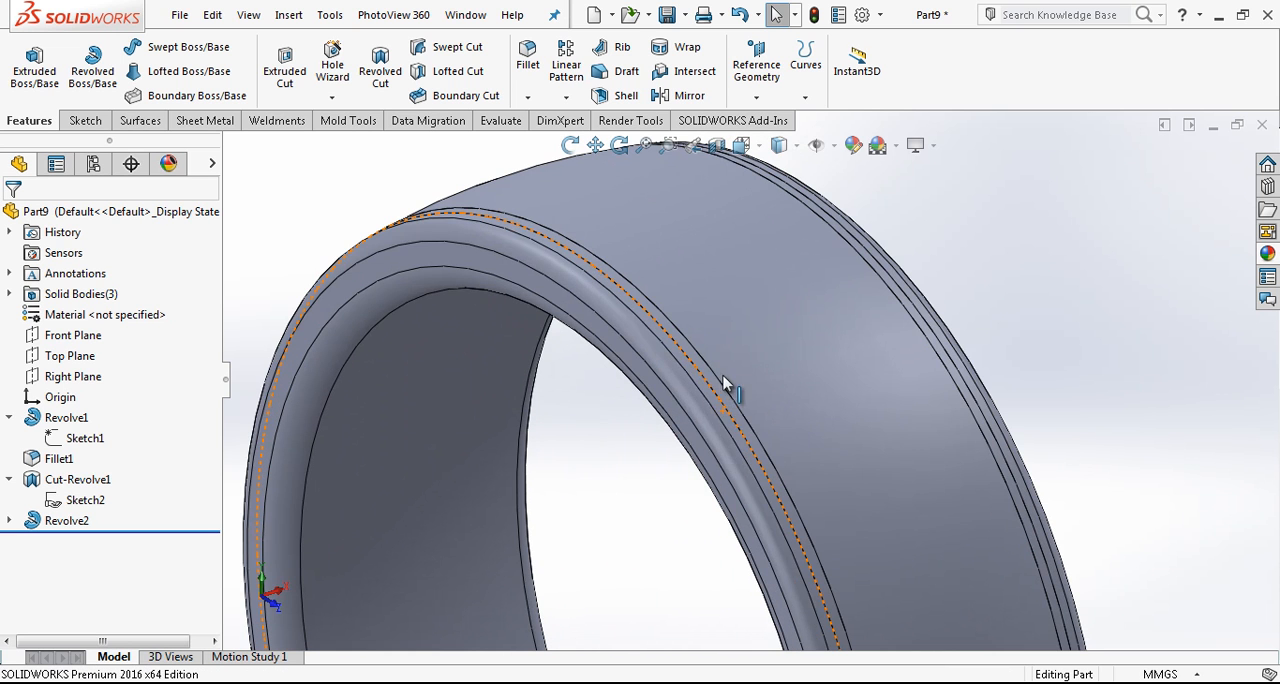
# - Apply a gold-coloured appearance to the main ring body, leaving out the two groove inserts
pyautogui.click(1267, 254)
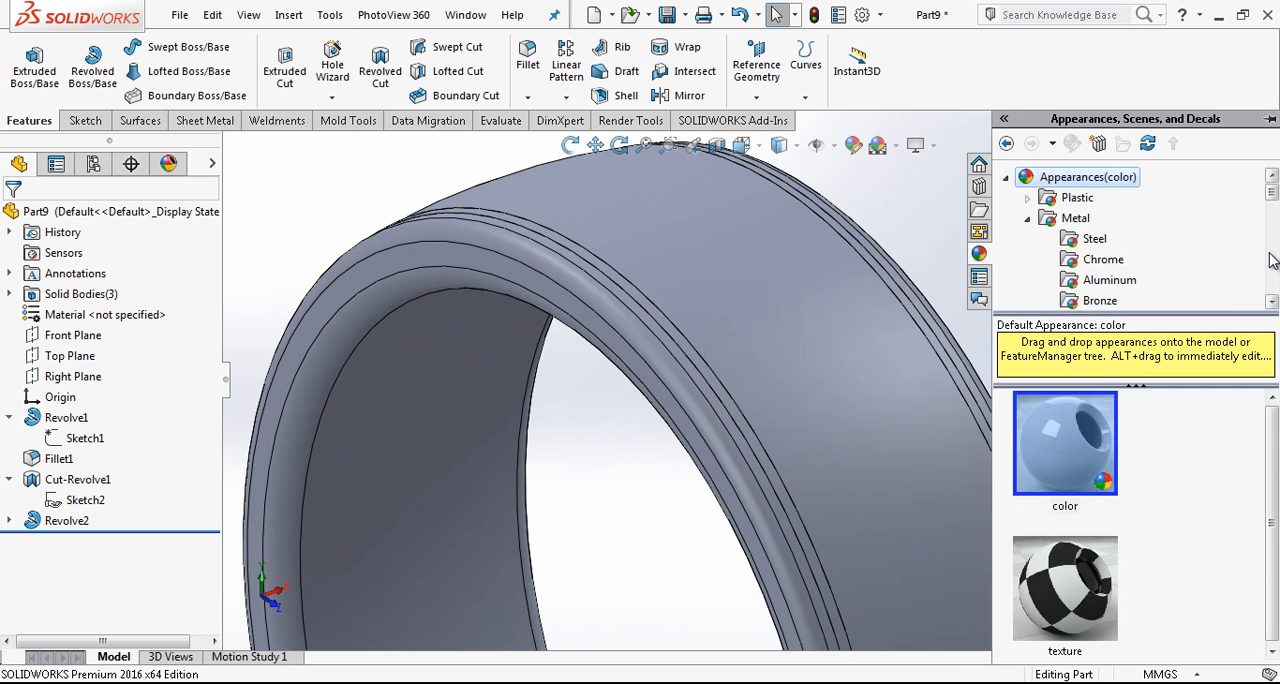
pyautogui.moveTo(1273, 200)
pyautogui.mouseDown()
pyautogui.moveTo(1255, 262)
pyautogui.moveTo(1240, 249)
pyautogui.mouseUp()
pyautogui.click(1090, 203)
pyautogui.moveTo(1065, 440); pyautogui.dragTo(593, 334)
pyautogui.click(593, 331)
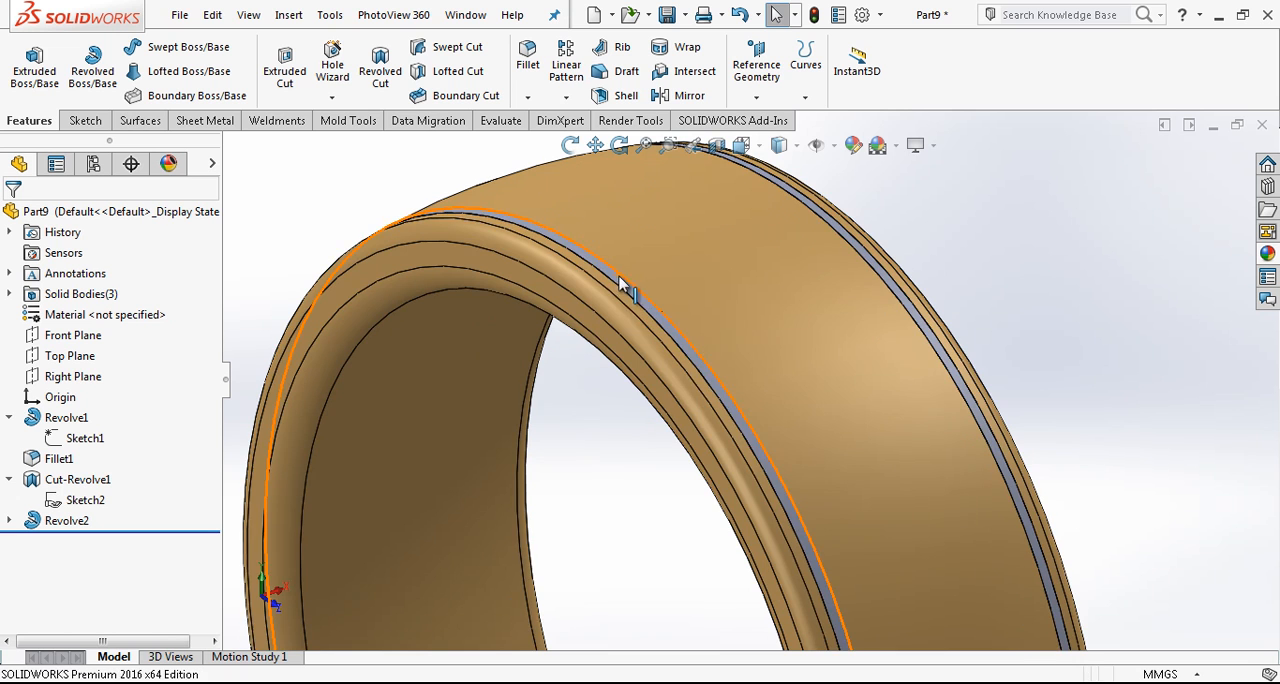
# - Colour the two revolved groove insert bodies black
pyautogui.click(622, 284)
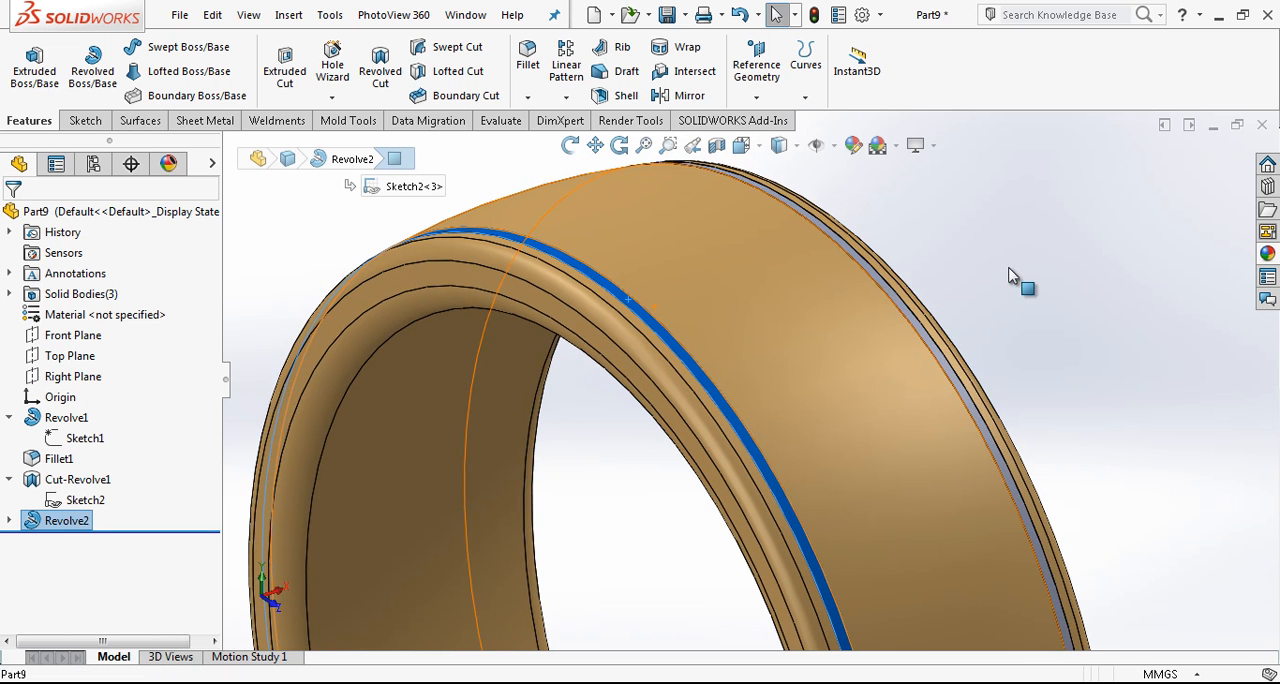
pyautogui.scroll(-1, 894, 289)
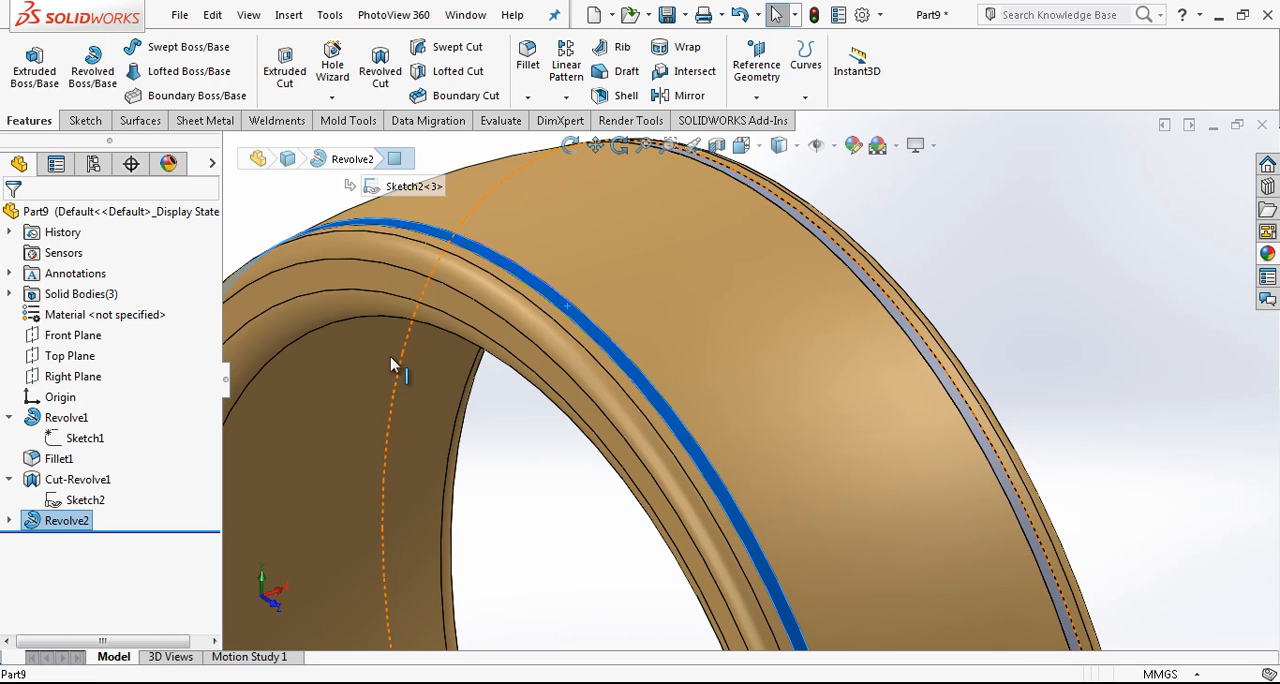
pyautogui.click(9, 294)
pyautogui.click(95, 335)
pyautogui.keyDown('ctrl'); pyautogui.click(95, 356); pyautogui.keyUp('ctrl')
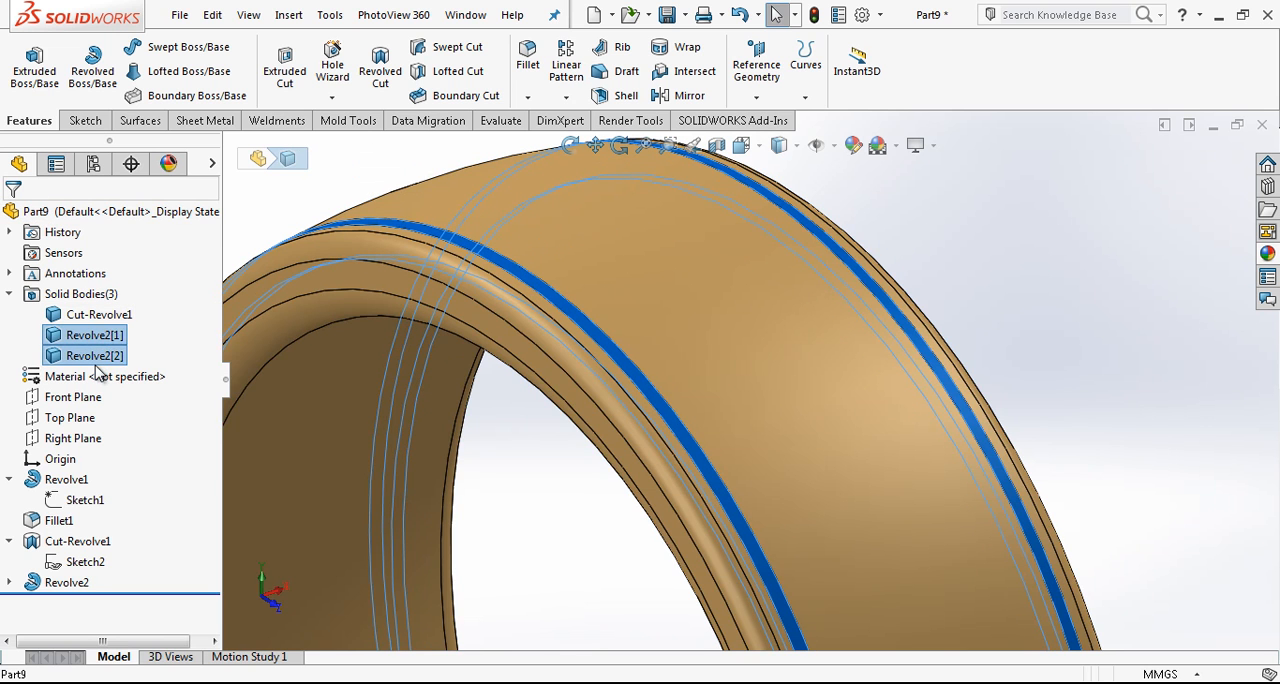
pyautogui.rightClick(97, 357)
pyautogui.click(182, 346)
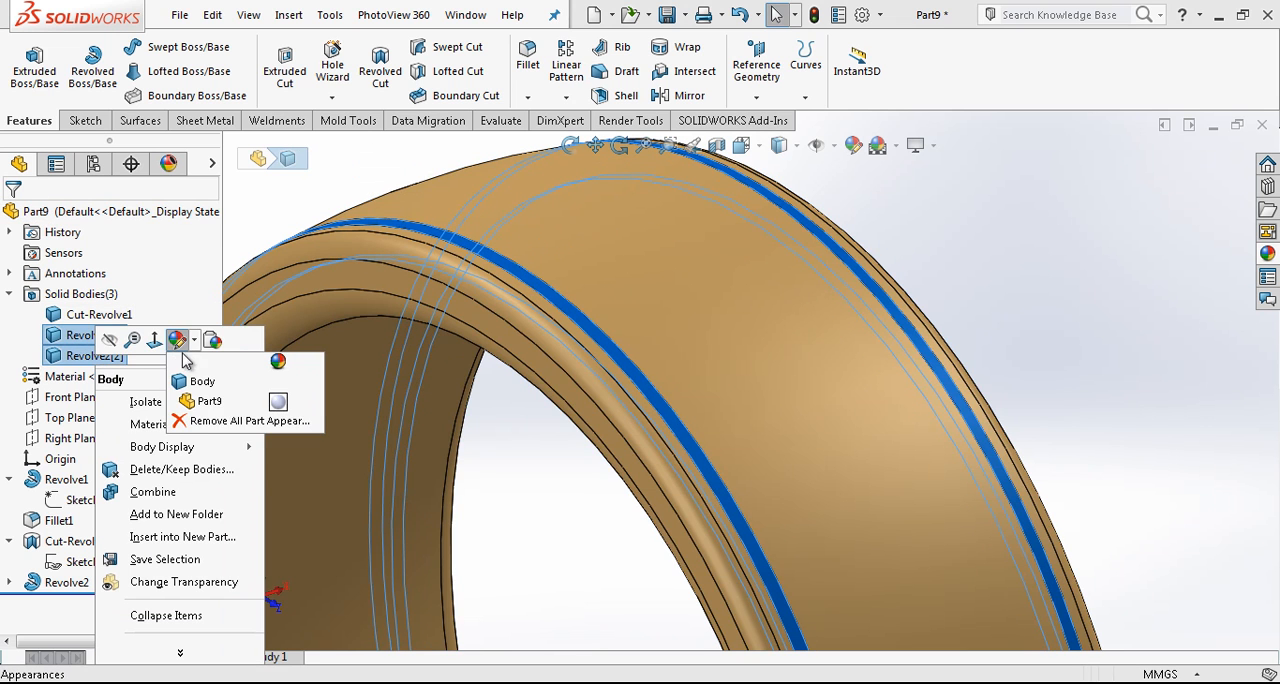
pyautogui.click(215, 383)
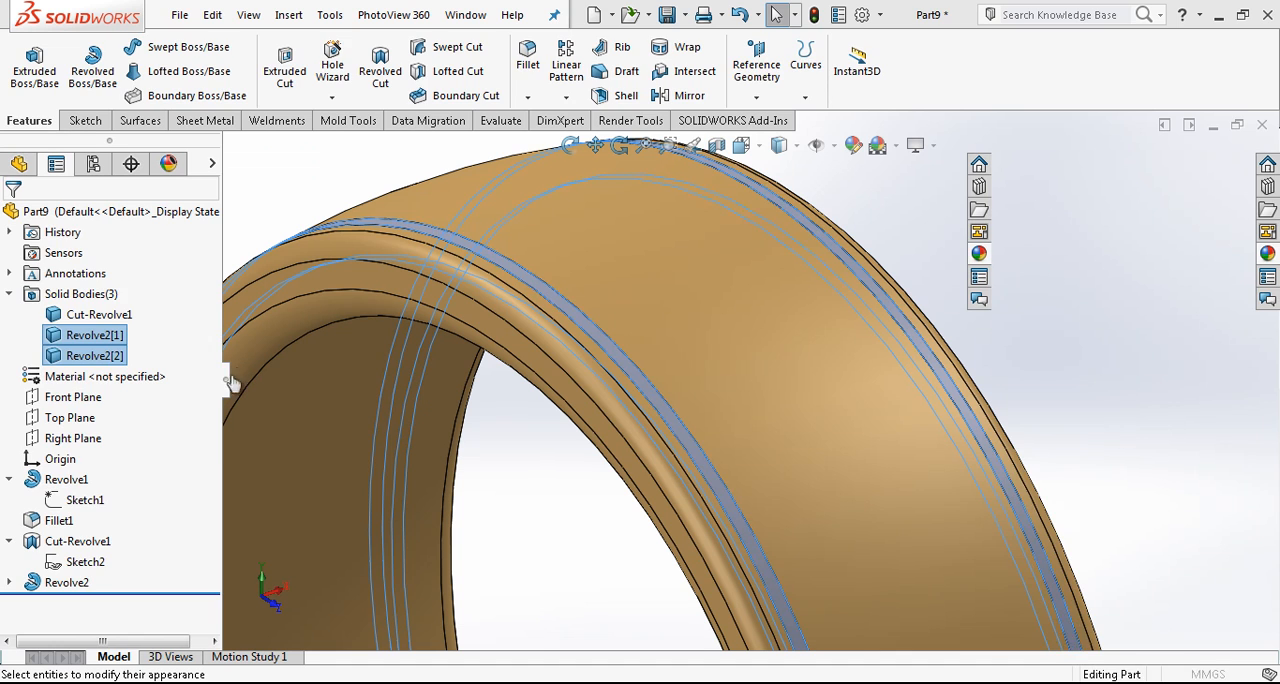
pyautogui.click(150, 626)
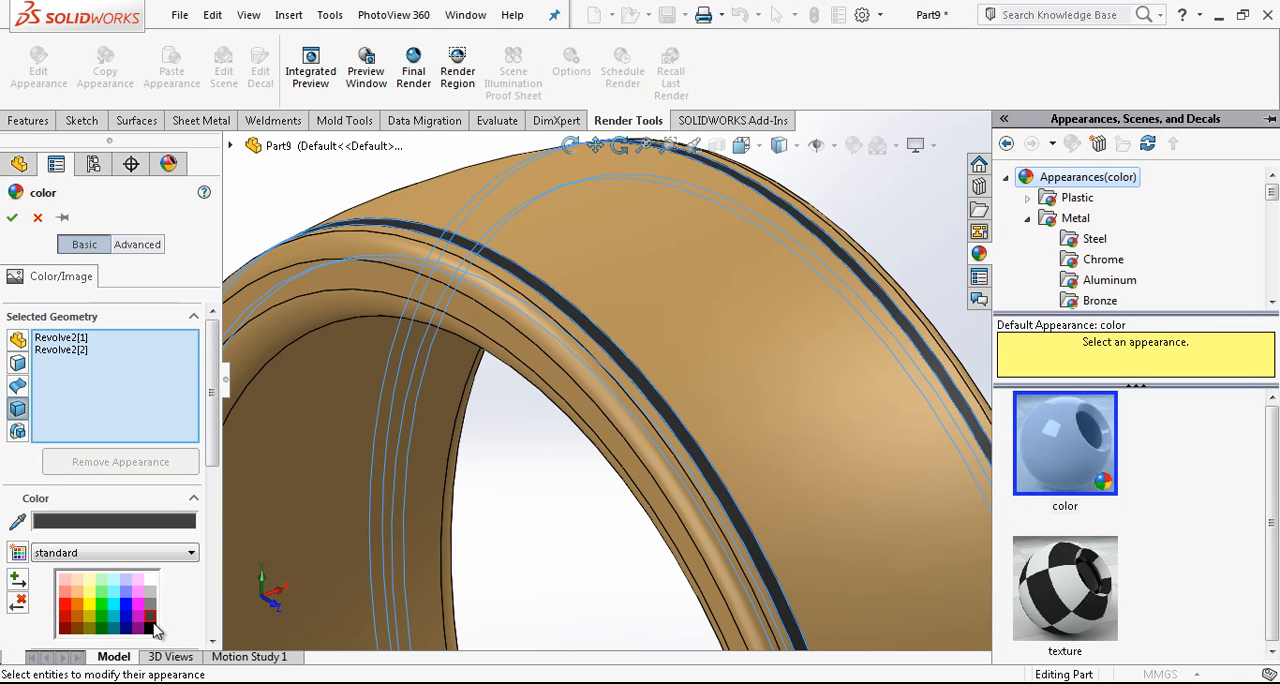
pyautogui.click(151, 628)
pyautogui.click(12, 218)
# - Orient the view straight onto the ring's front, looking at its outer band
pyautogui.scroll(3, 720, 307)
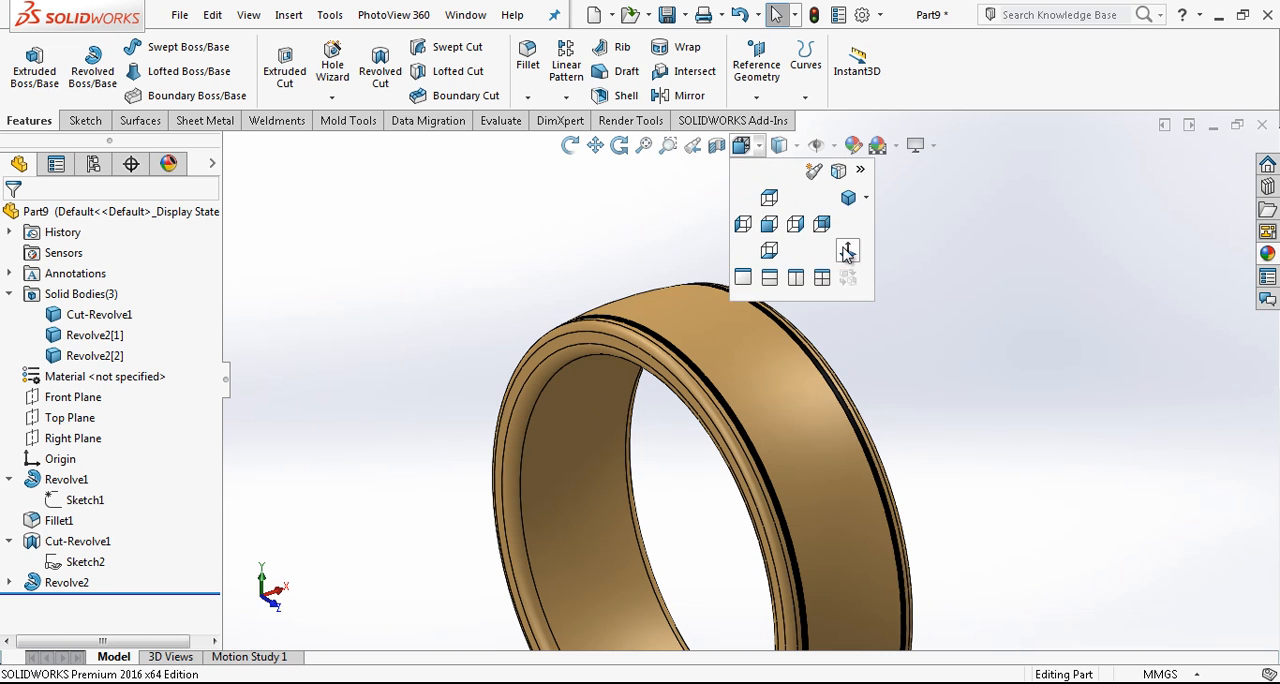
pyautogui.click(848, 250)
pyautogui.scroll(-3, 684, 311)
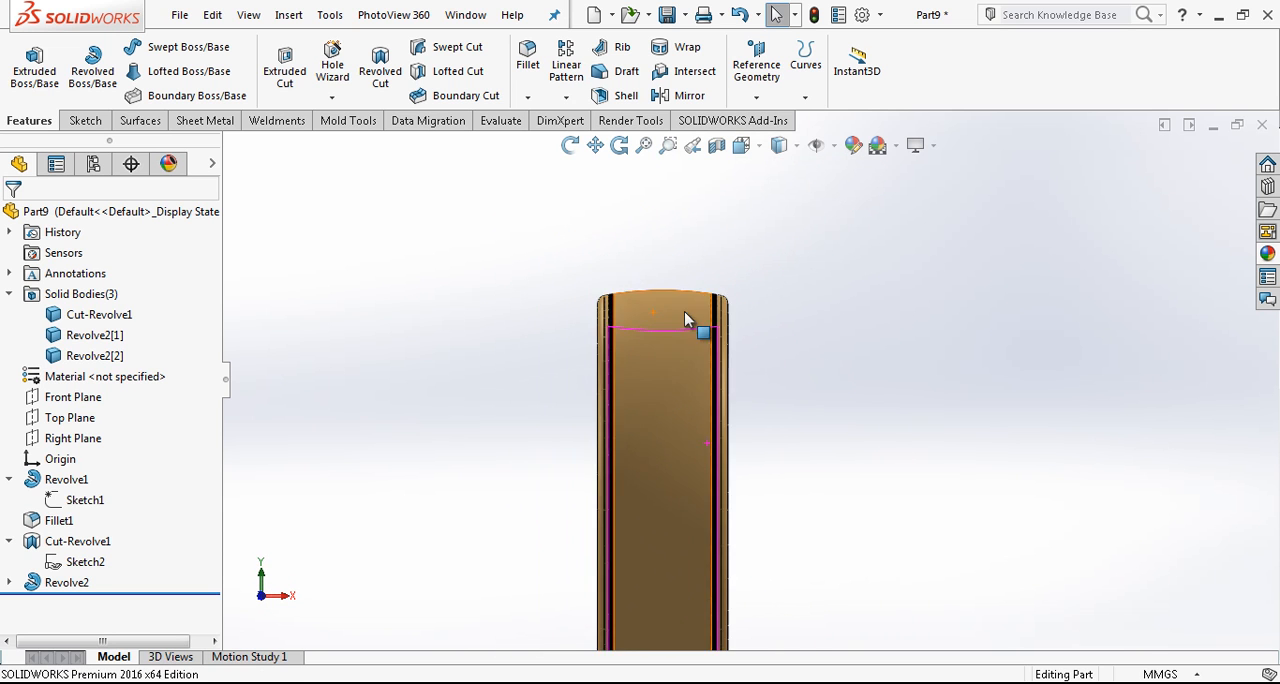
# - Collapse the expanded features and the solid bodies folder, and set the display style to Hidden Lines Visible
pyautogui.click(9, 480)
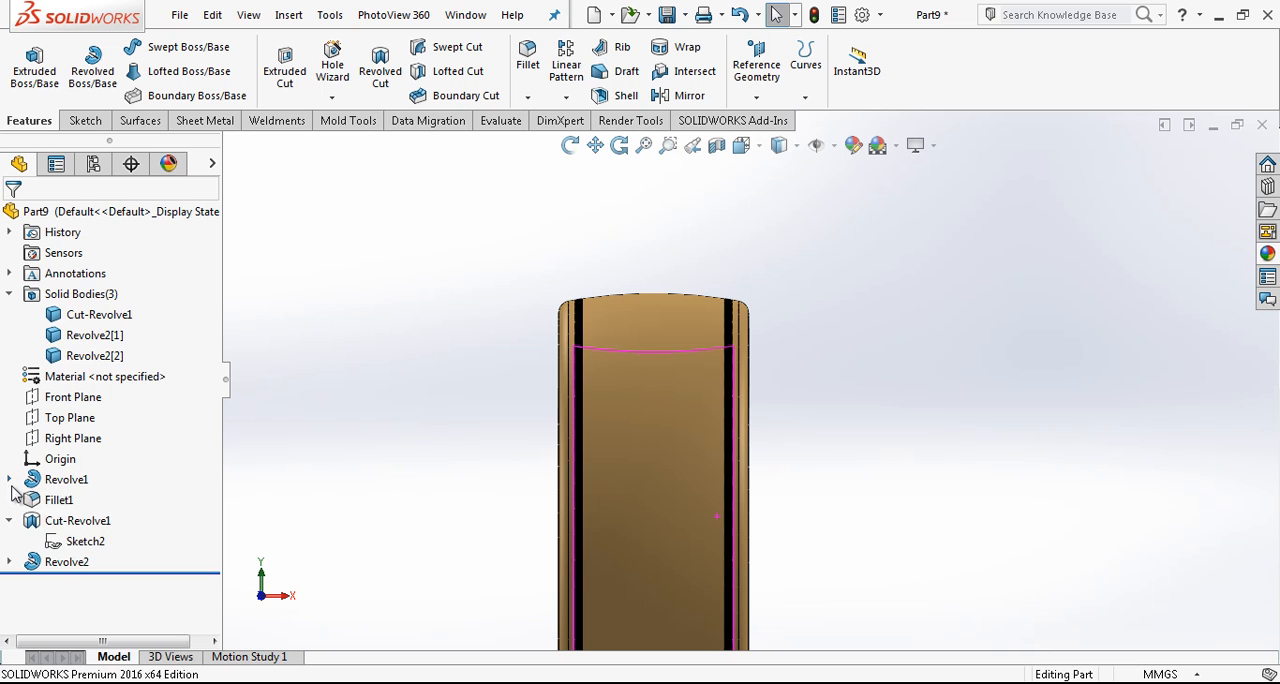
pyautogui.click(9, 294)
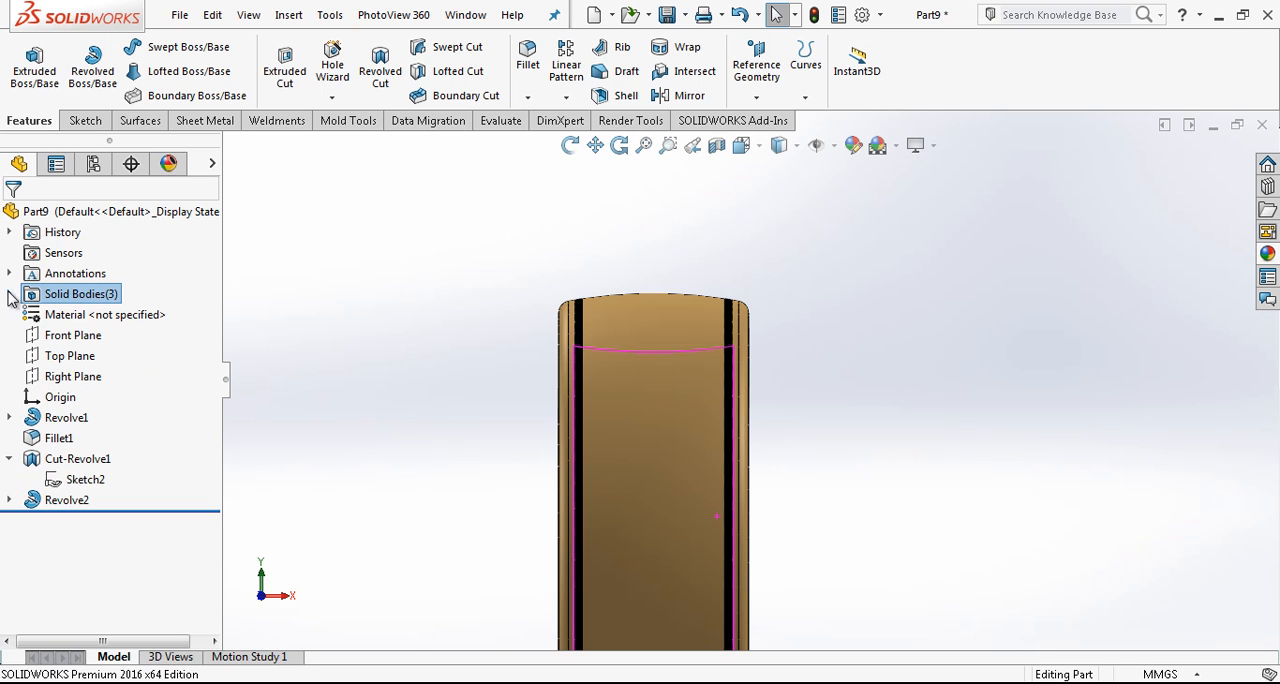
pyautogui.click(10, 459)
pyautogui.click(781, 148)
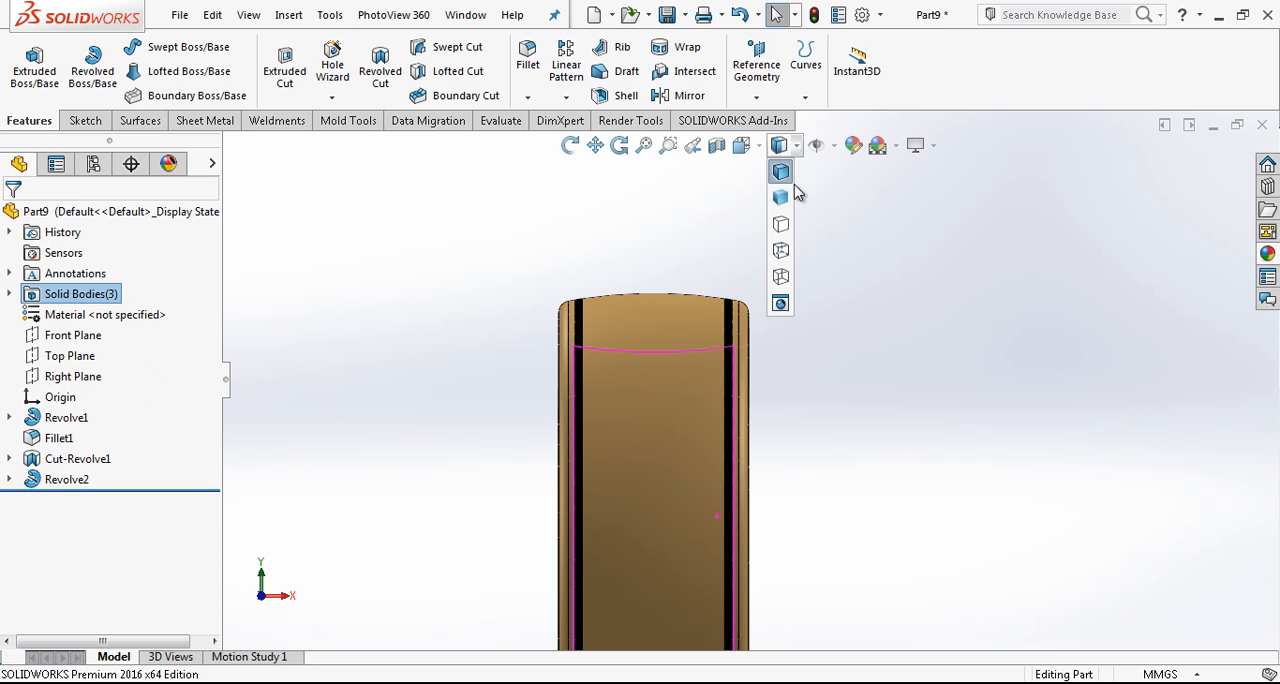
pyautogui.click(781, 251)
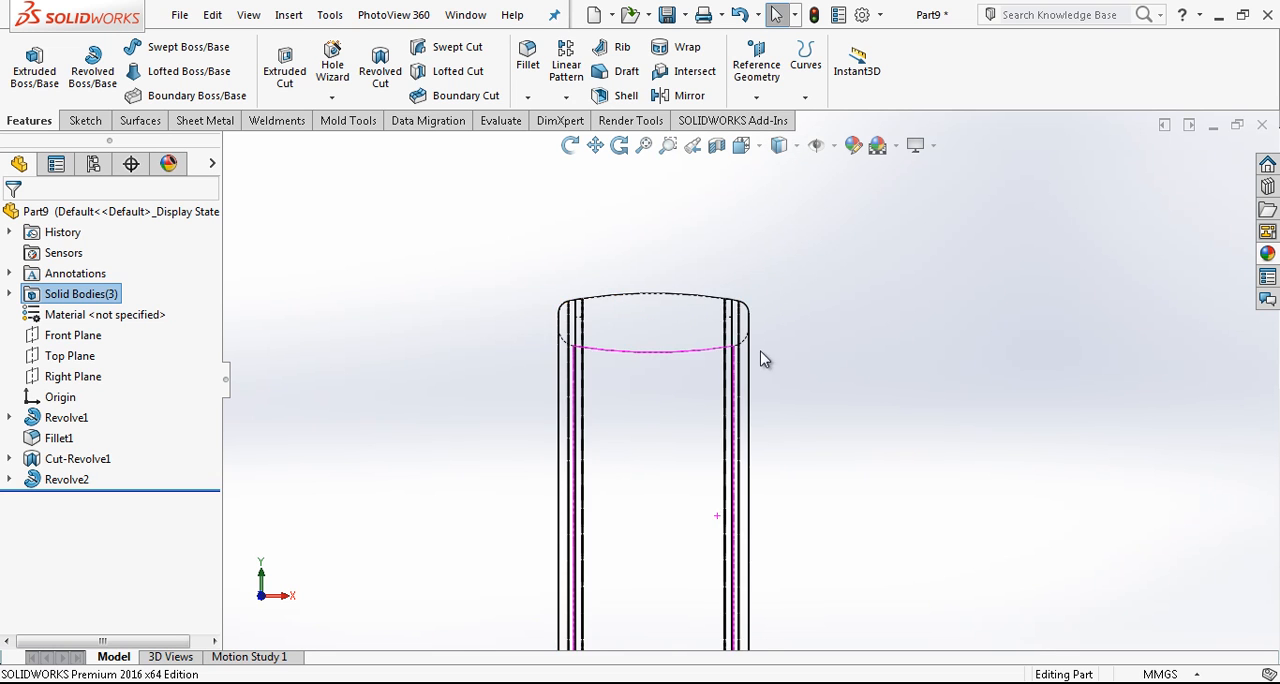
# - Show the base profile sketch of the first revolved feature
pyautogui.scroll(-2, 760, 358)
pyautogui.click(11, 418)
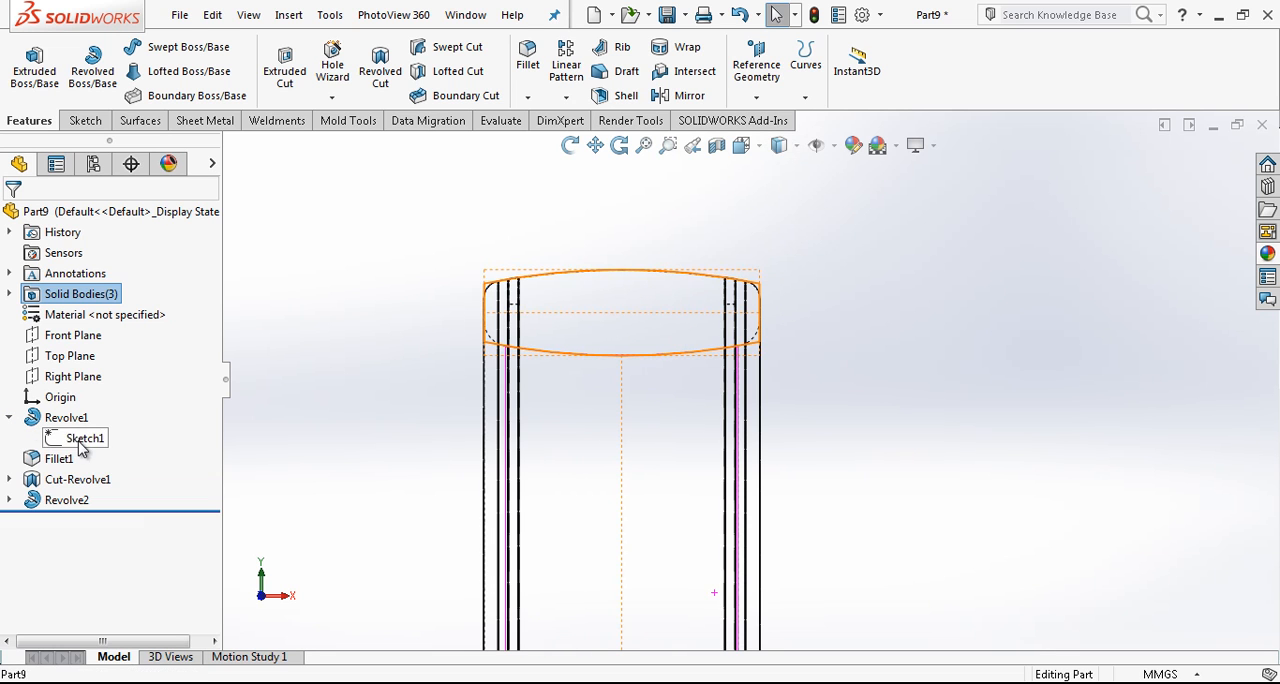
pyautogui.click(82, 440)
pyautogui.click(122, 399)
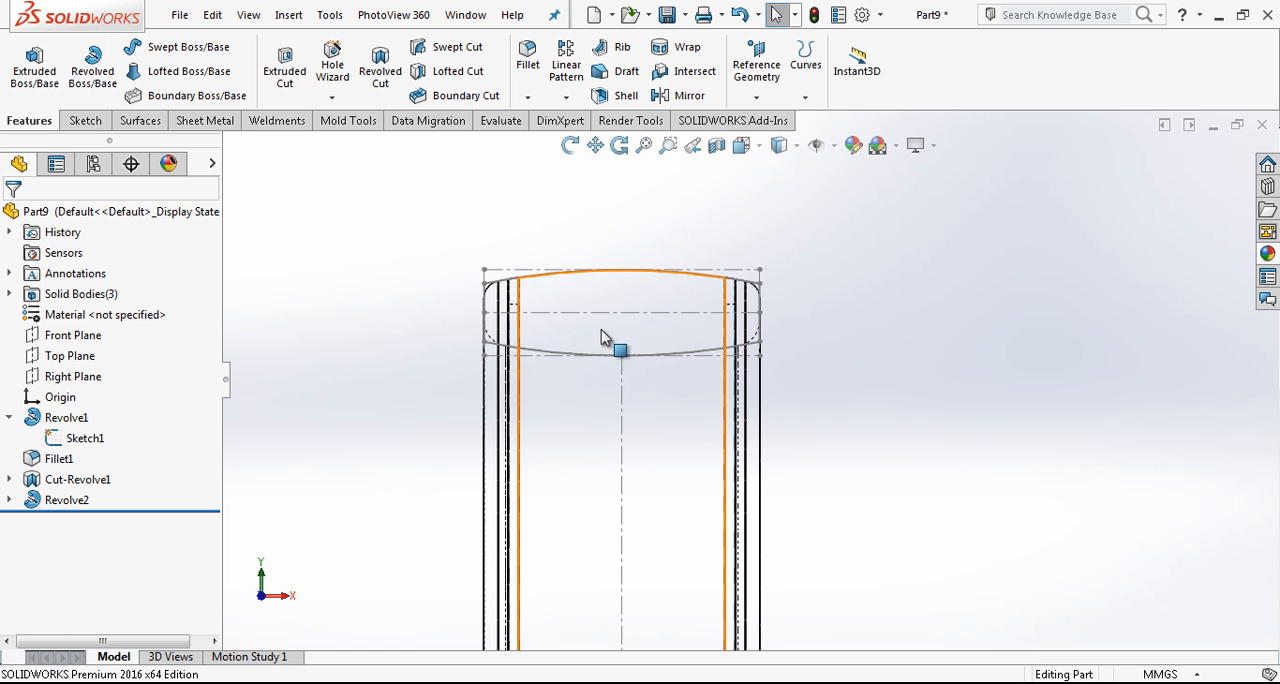
# - Start a sketch on the Front Plane and convert the upper arc of the base profile into it
pyautogui.scroll(-2, 604, 332)
pyautogui.scroll(1, 618, 320)
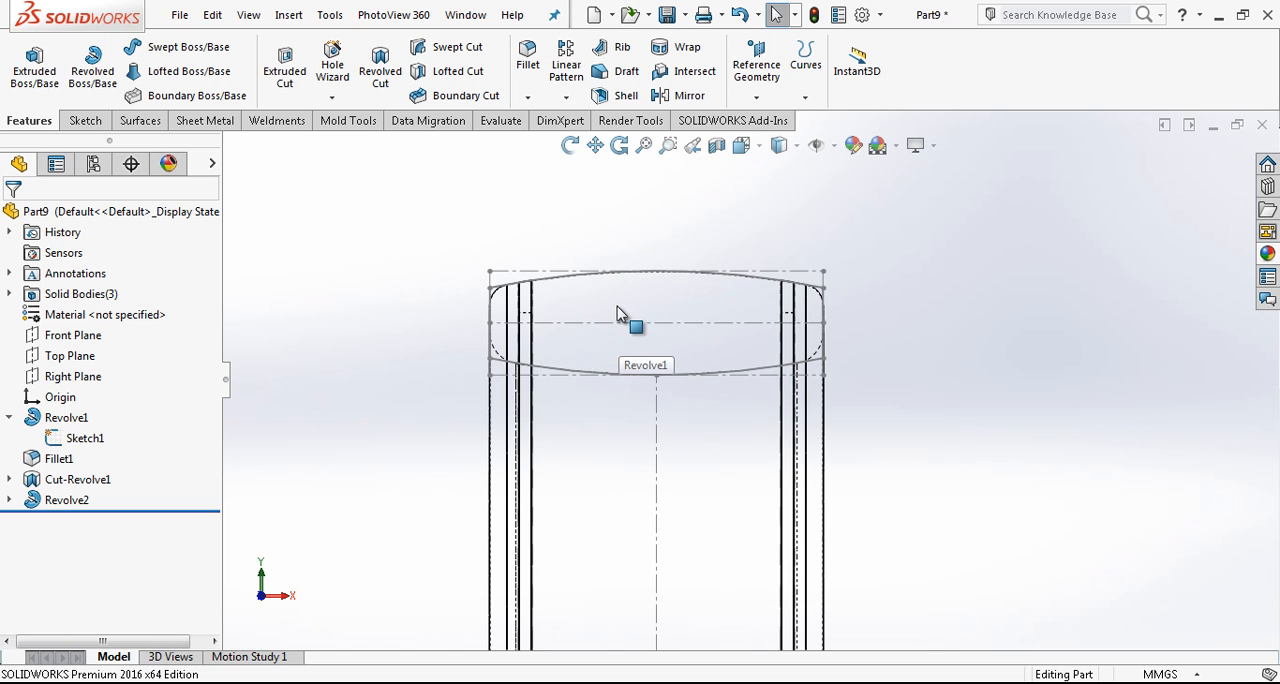
pyautogui.click(73, 336)
pyautogui.click(112, 316)
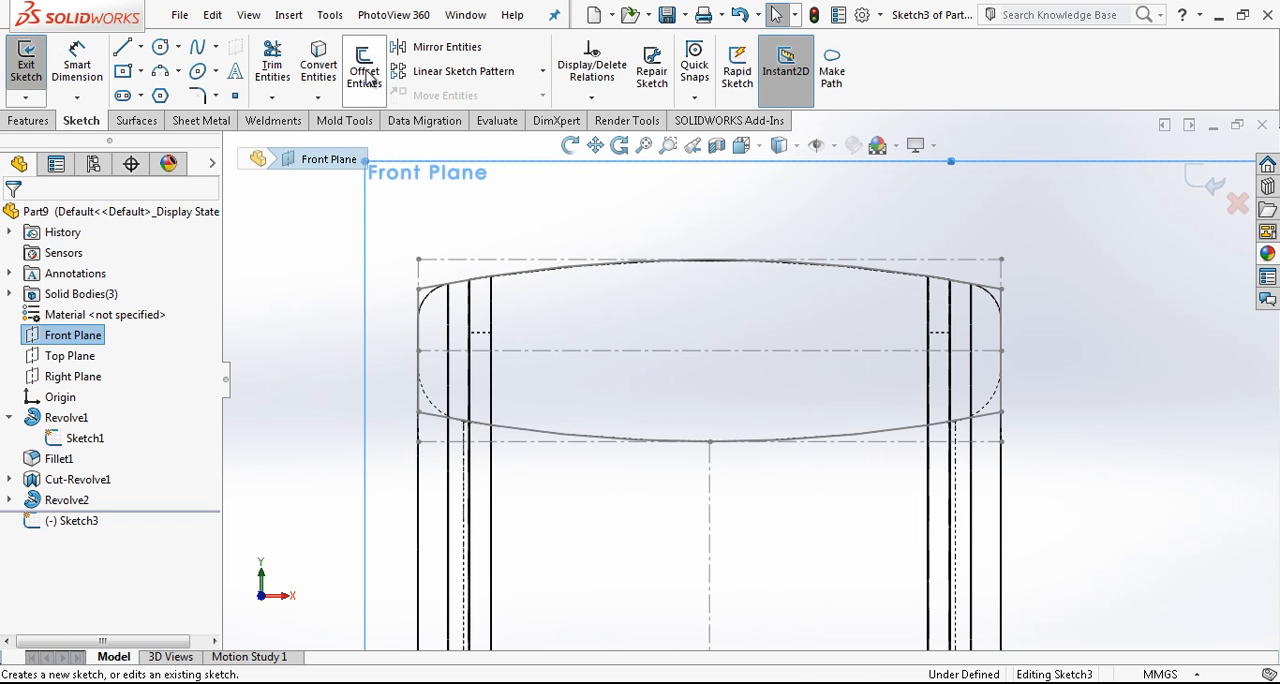
pyautogui.click(319, 64)
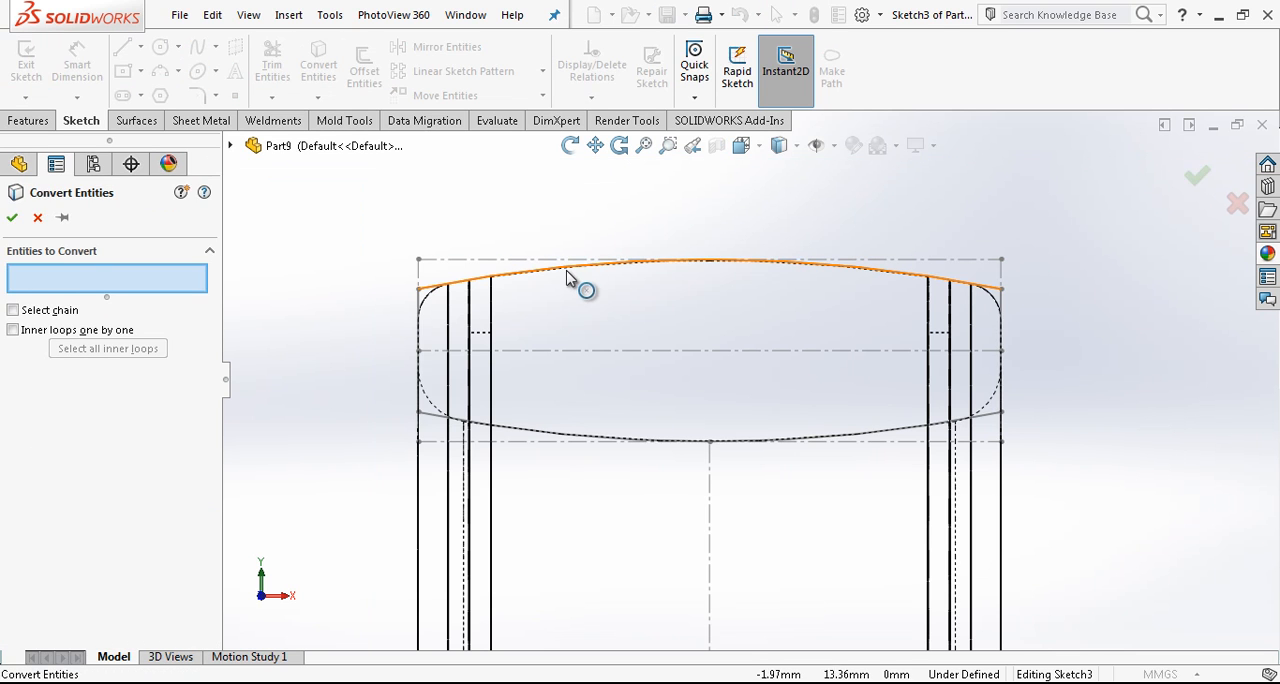
pyautogui.click(578, 267)
pyautogui.click(12, 218)
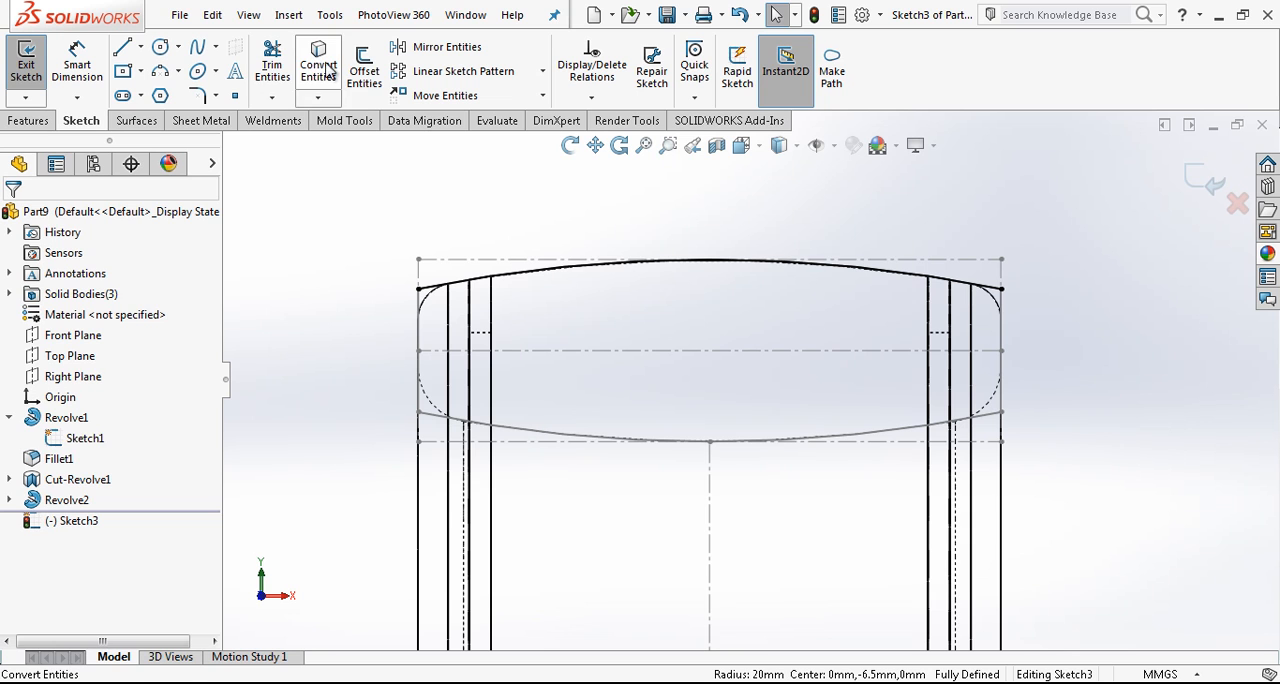
# - Offset the inner edges of both grooves by 0.50 mm towards the middle of the band
pyautogui.click(360, 66)
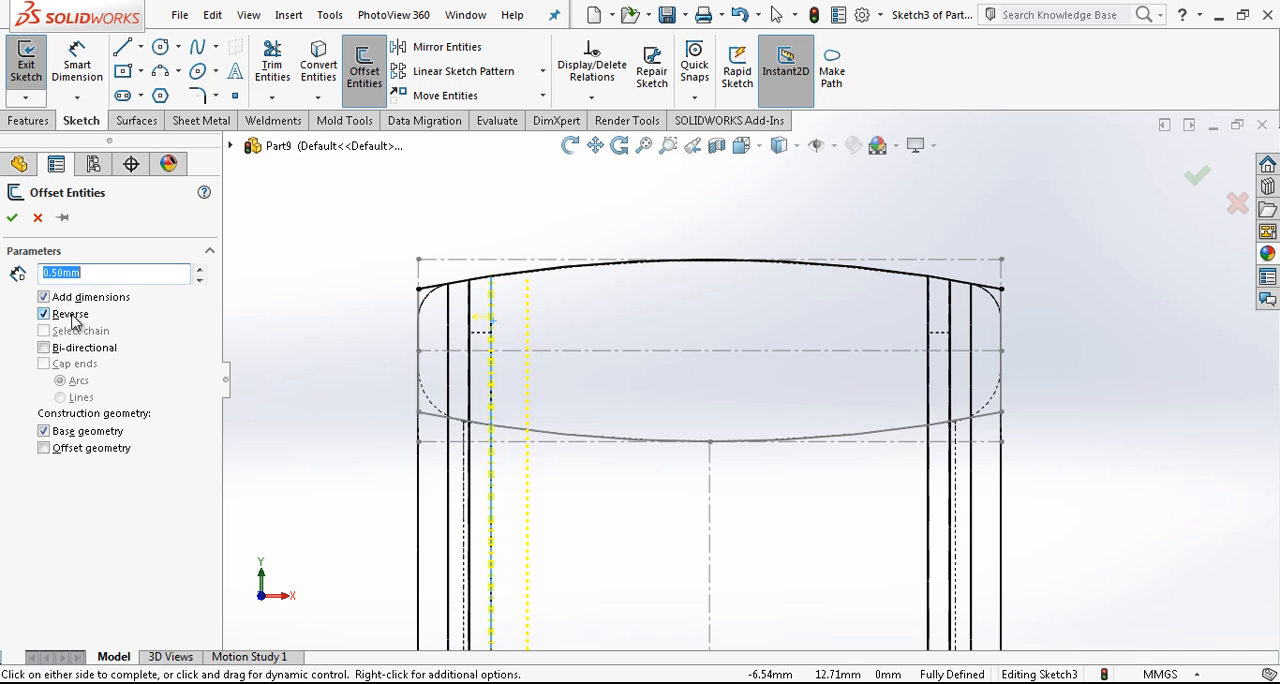
pyautogui.click(643, 354)
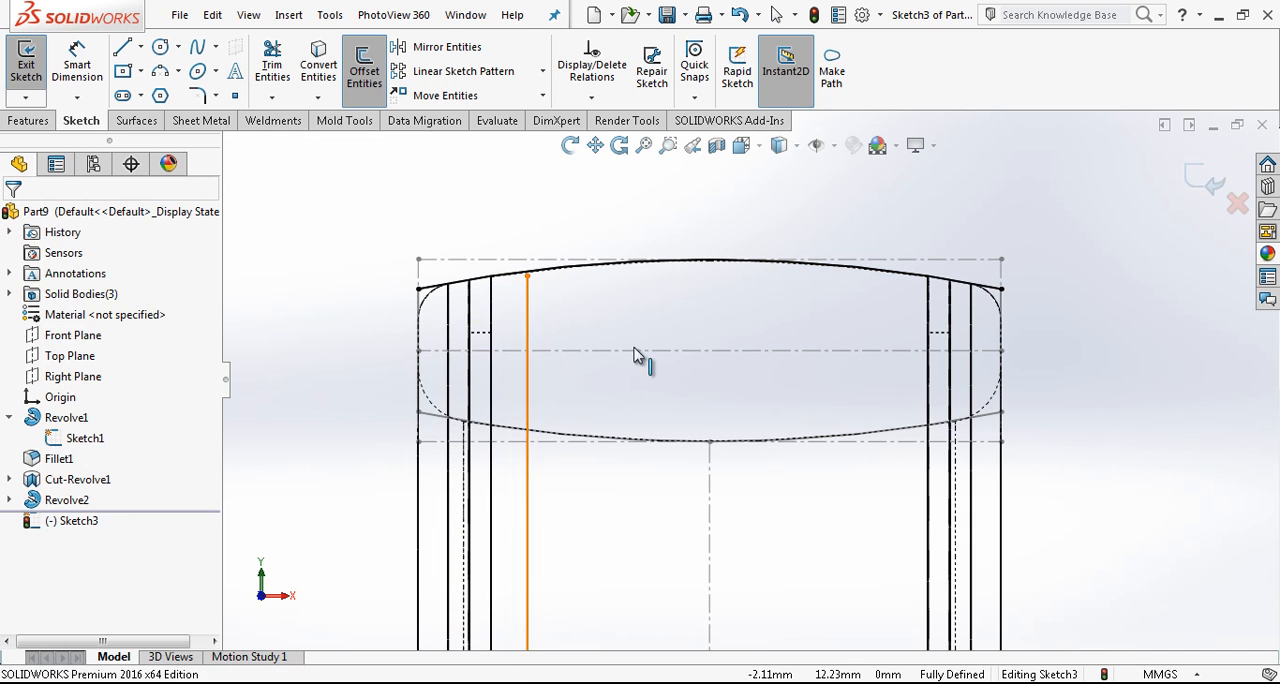
pyautogui.click(928, 305)
pyautogui.click(890, 316)
pyautogui.scroll(2, 862, 314)
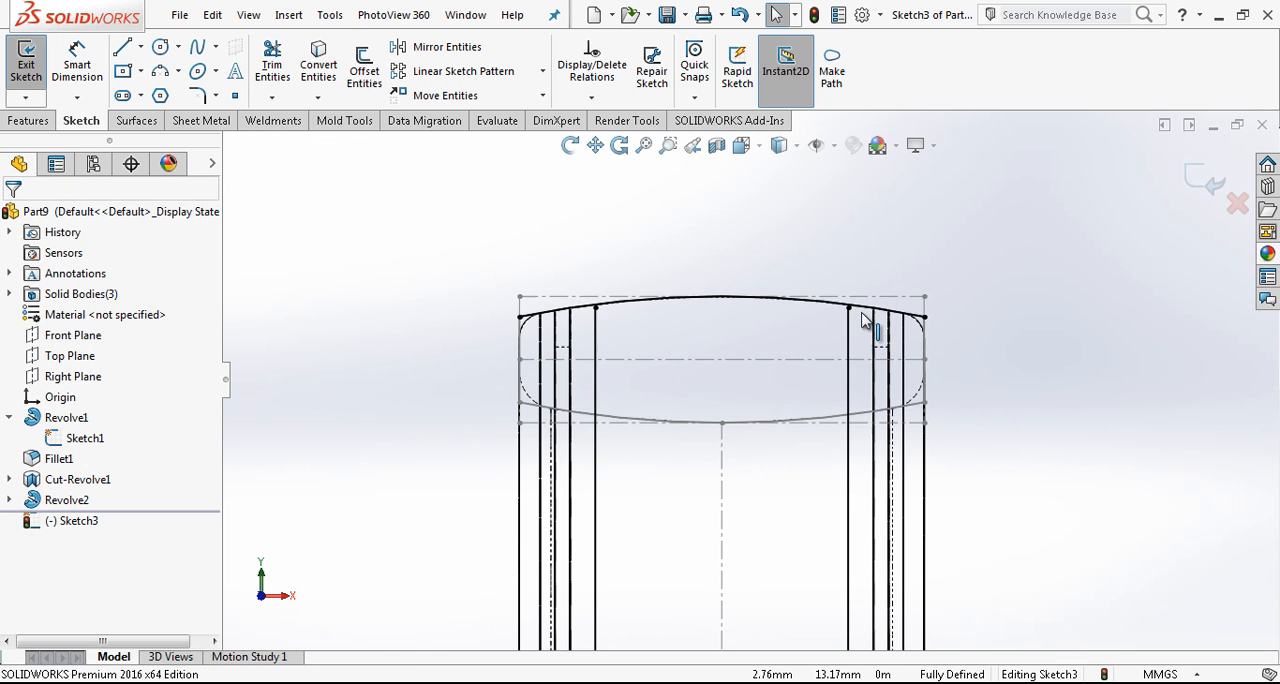
# - Extend the upper ends of both offset lines past the arc and trim the arc portions outside them
pyautogui.moveTo(856, 232); pyautogui.dragTo(849, 214)
pyautogui.moveTo(597, 308); pyautogui.dragTo(600, 235)
pyautogui.click(272, 62)
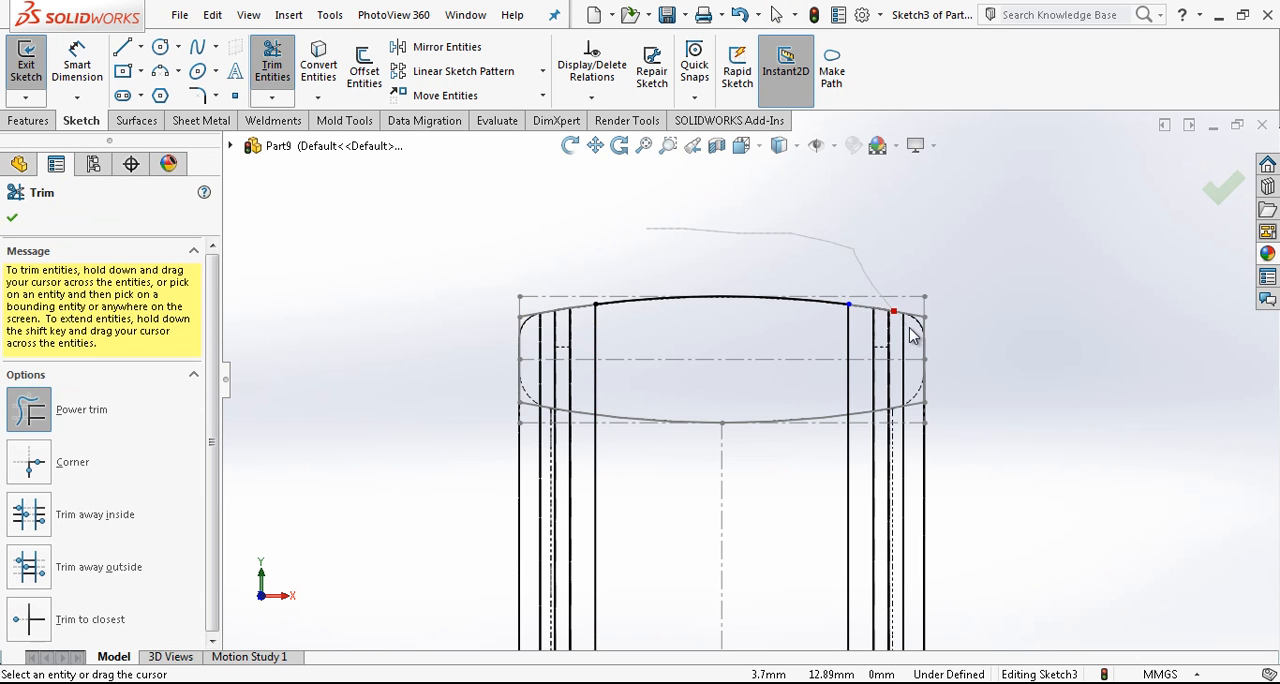
pyautogui.moveTo(910, 328); pyautogui.dragTo(912, 320)
# - Set the display style to Shaded With Edges and leave the Trim command
pyautogui.scroll(-2, 905, 292)
pyautogui.click(796, 147)
pyautogui.click(784, 168)
pyautogui.scroll(2, 788, 336)
pyautogui.scroll(-2, 788, 343)
pyautogui.scroll(1, 717, 409)
pyautogui.press('Escape')
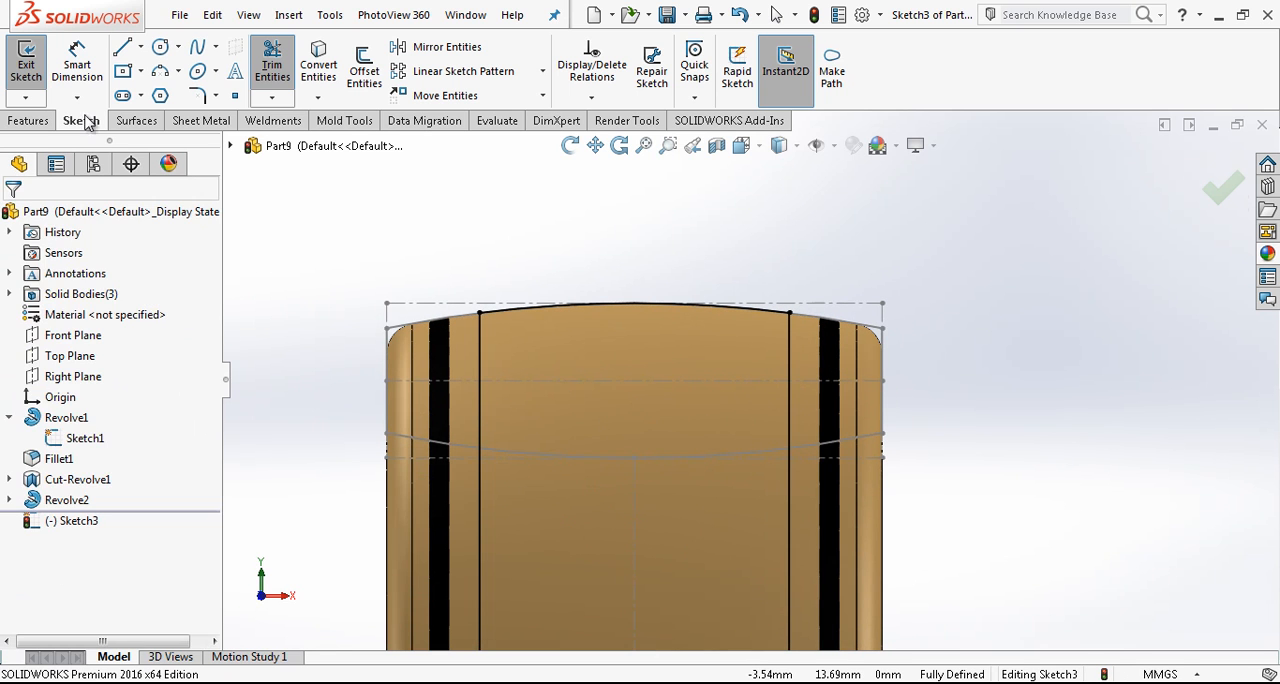
# - Sketch a horizontal line below the arc connecting the two vertical offset lines
pyautogui.click(123, 46)
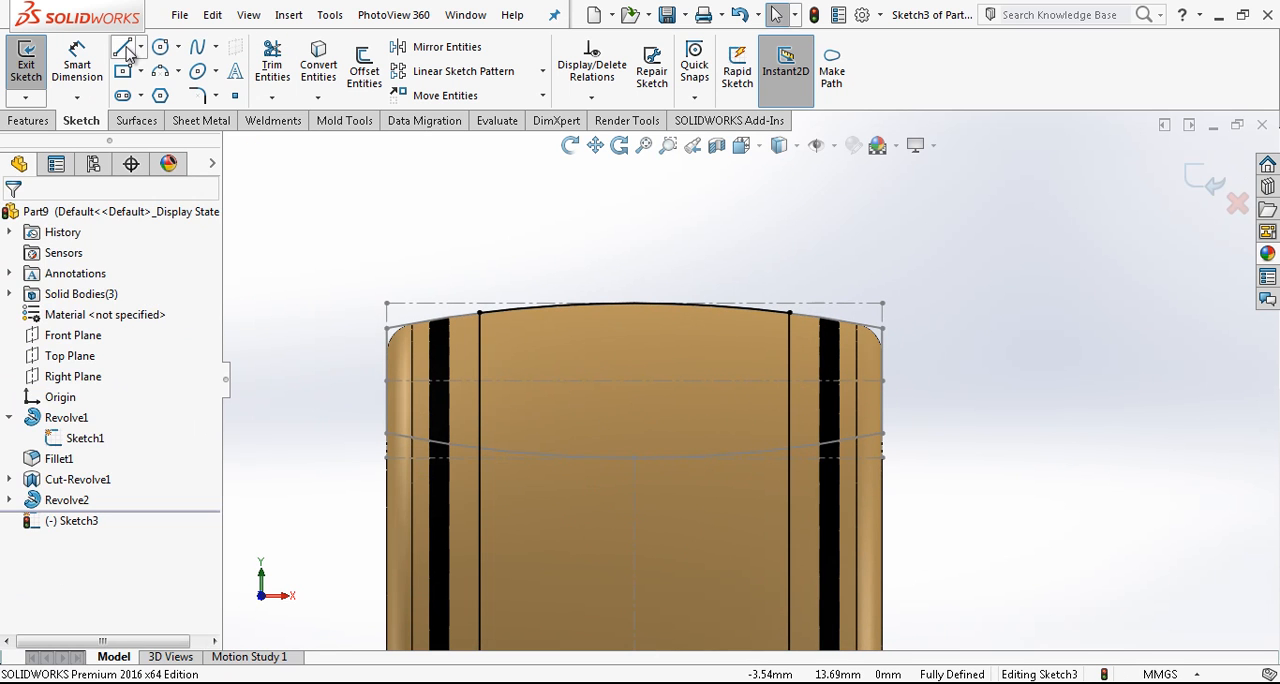
pyautogui.click(481, 414)
pyautogui.click(791, 416)
pyautogui.press('Escape')
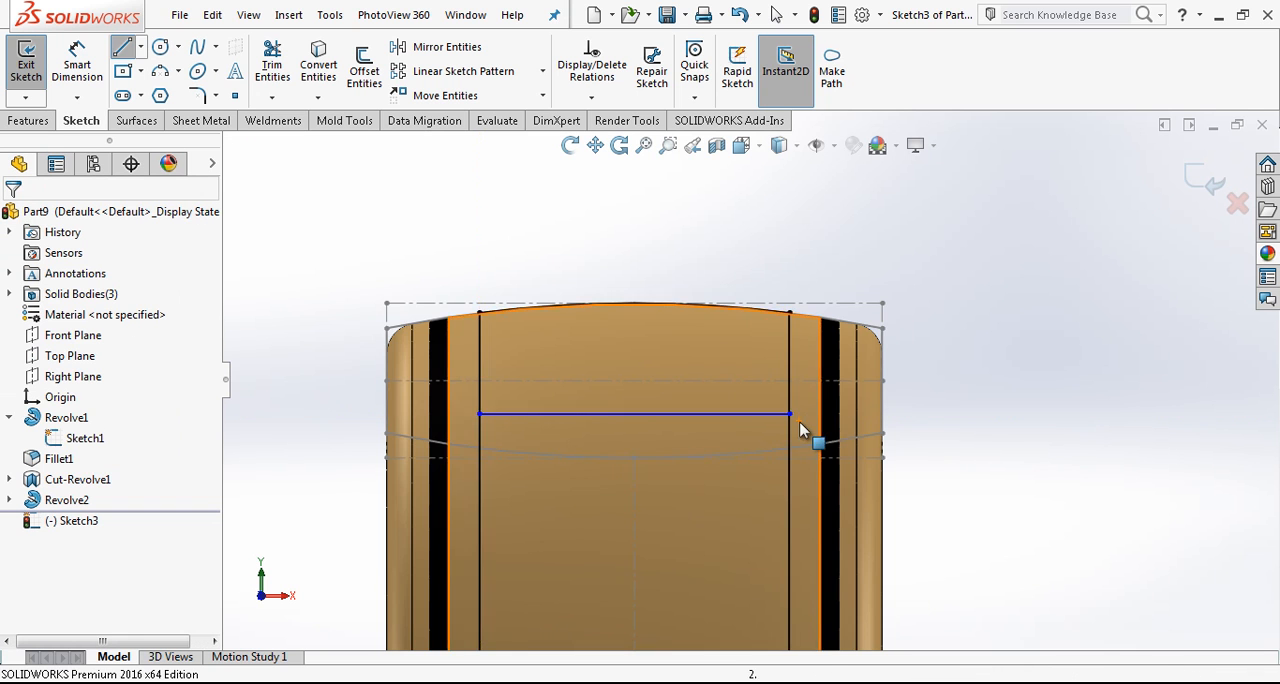
# - Dimension the horizontal line 12 mm from the ring's axis of revolution
pyautogui.scroll(10, 801, 423)
pyautogui.moveTo(868, 453); pyautogui.dragTo(829, 331, button='right')
pyautogui.click(791, 468)
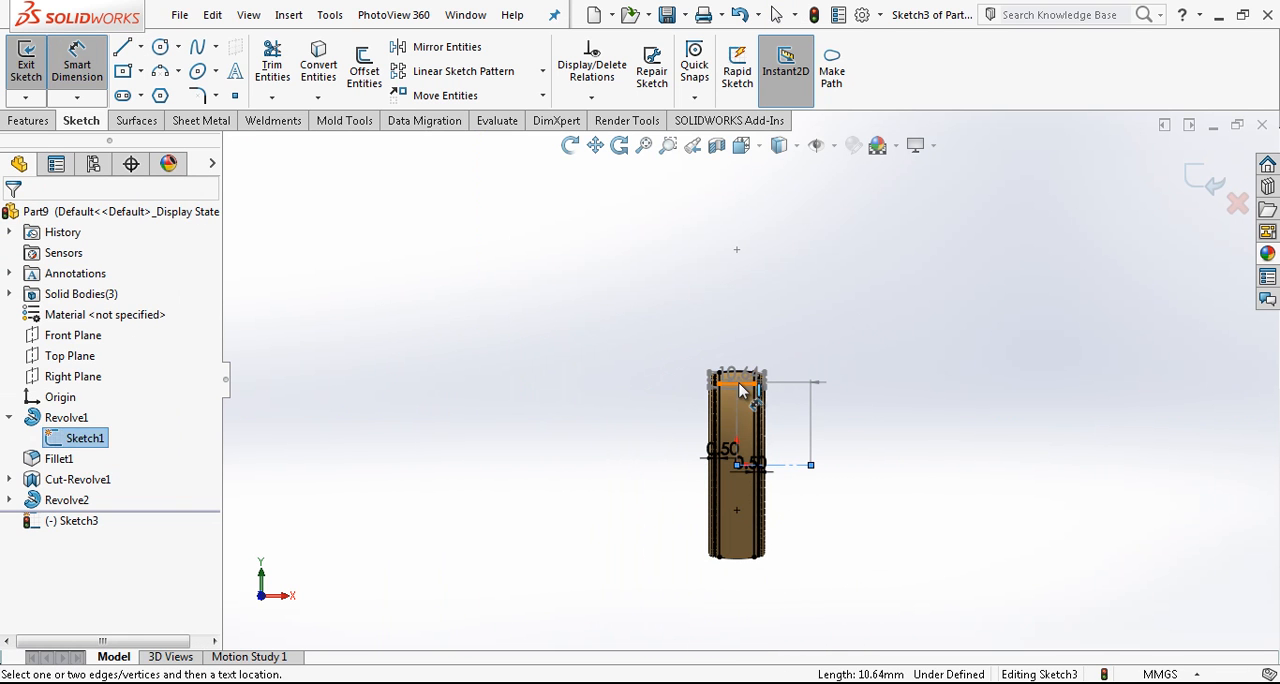
pyautogui.click(750, 384)
pyautogui.click(855, 484)
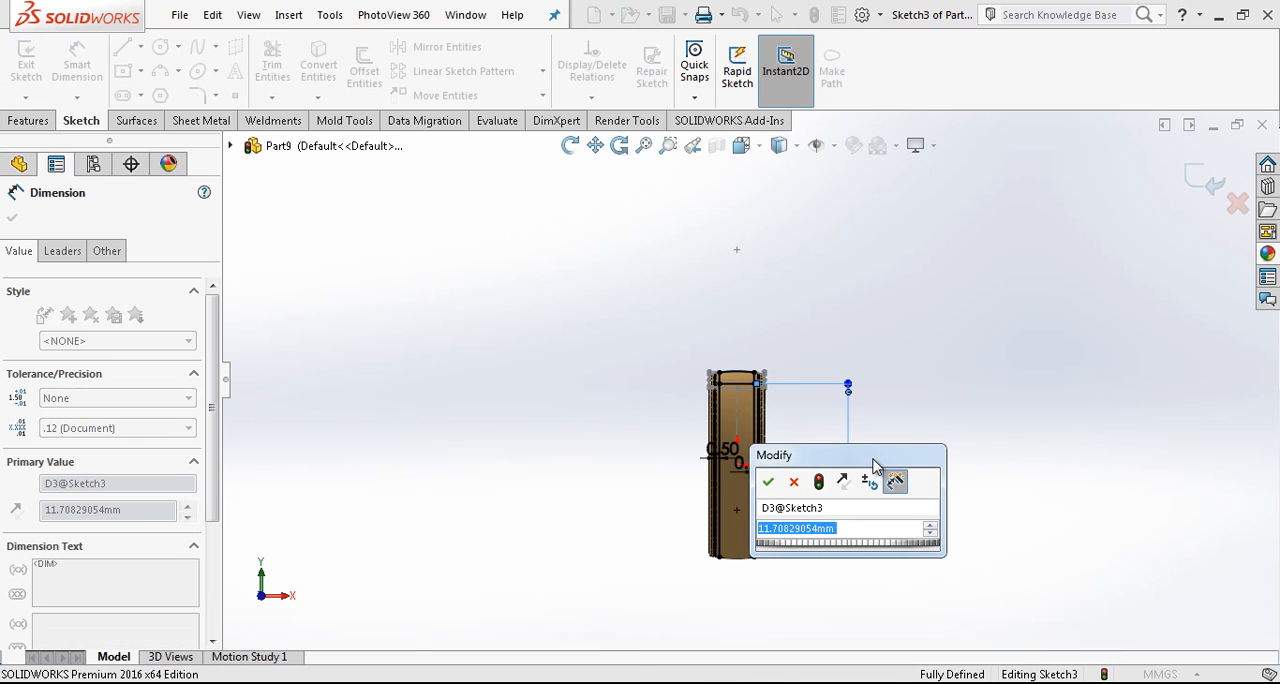
pyautogui.write('12')
pyautogui.press('Return')
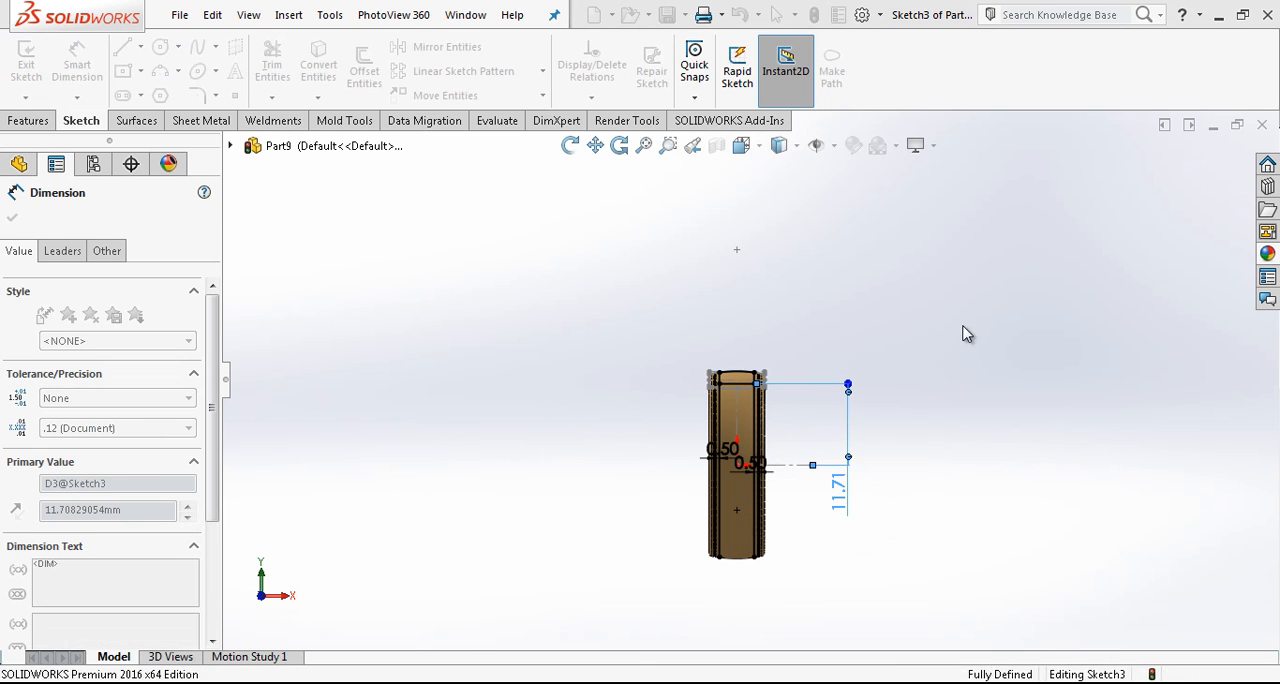
pyautogui.scroll(3, 743, 388)
pyautogui.scroll(5, 743, 388)
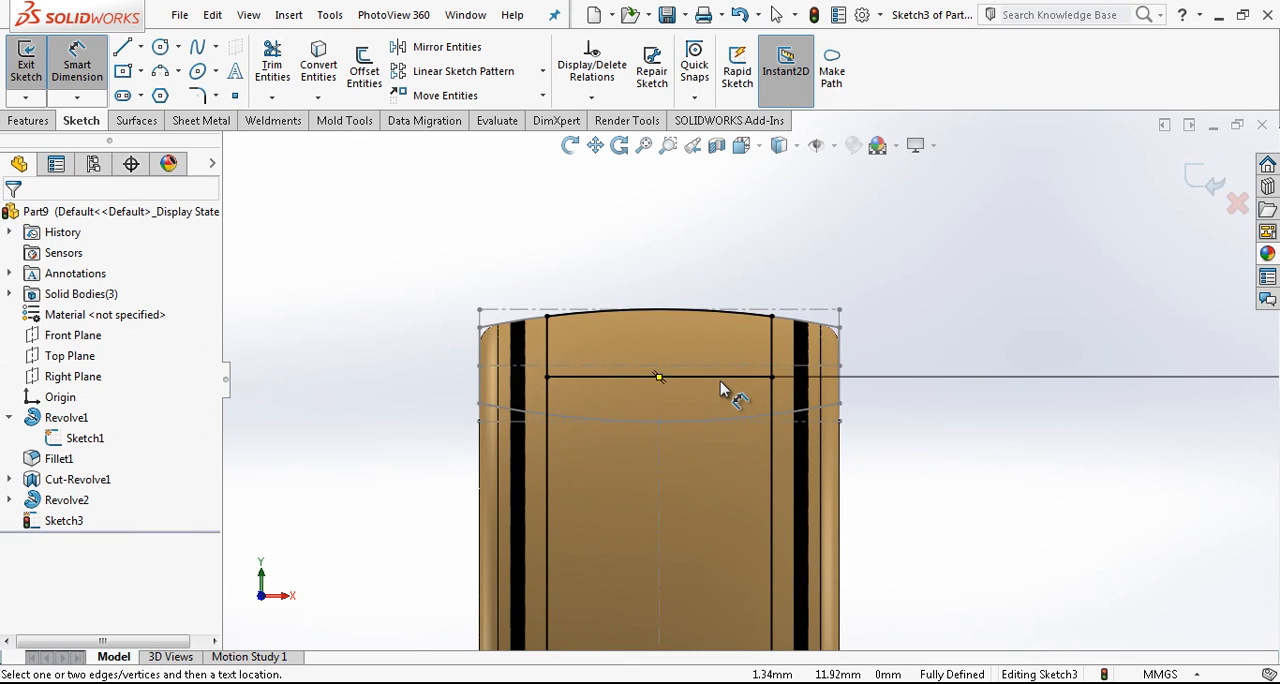
# - Convert the base profile's horizontal axis line into the sketch and make it construction geometry
pyautogui.press('Escape')
pyautogui.scroll(-6, 720, 381)
pyautogui.scroll(-3, 769, 490)
pyautogui.press('l')
pyautogui.press('Escape')
pyautogui.click(791, 463)
pyautogui.click(834, 465)
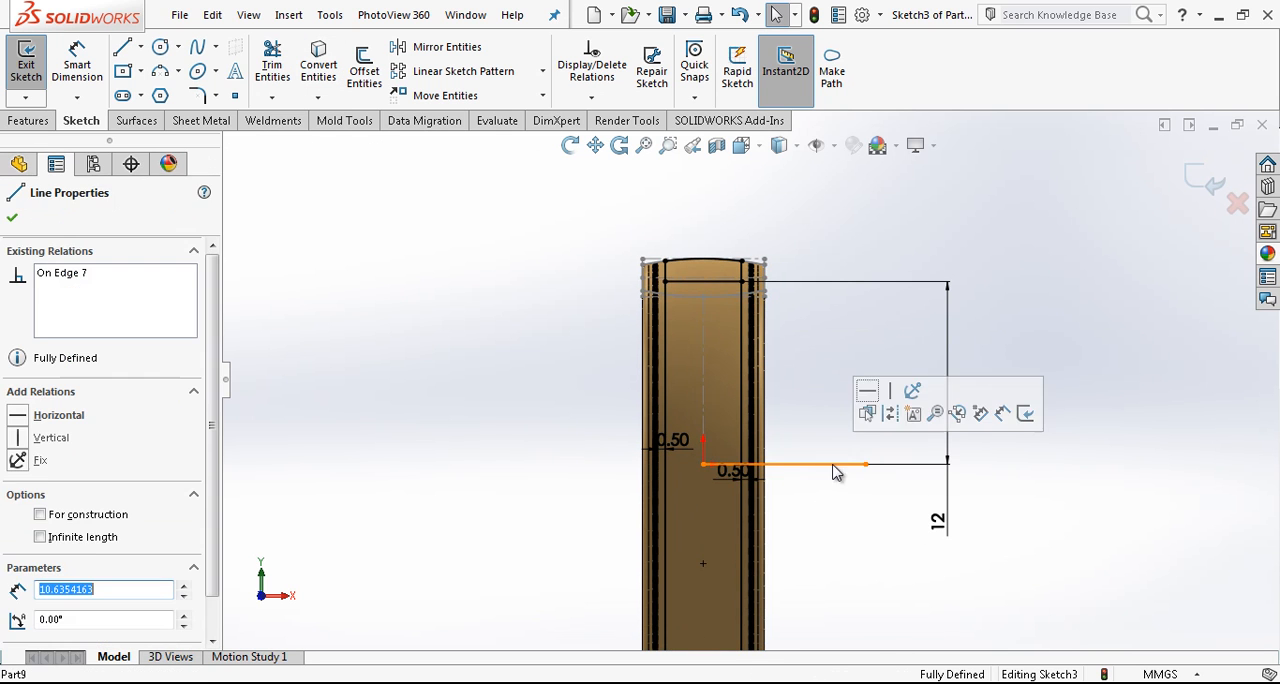
pyautogui.click(891, 414)
# - Trim the offset lines below the horizontal line to leave a closed profile, and exit the sketch
pyautogui.moveTo(740, 300)
pyautogui.mouseDown(button='middle')
pyautogui.moveTo(706, 346)
pyautogui.moveTo(746, 380)
pyautogui.moveTo(731, 423)
pyautogui.moveTo(726, 393)
pyautogui.mouseUp(button='middle')
pyautogui.click(287, 80)
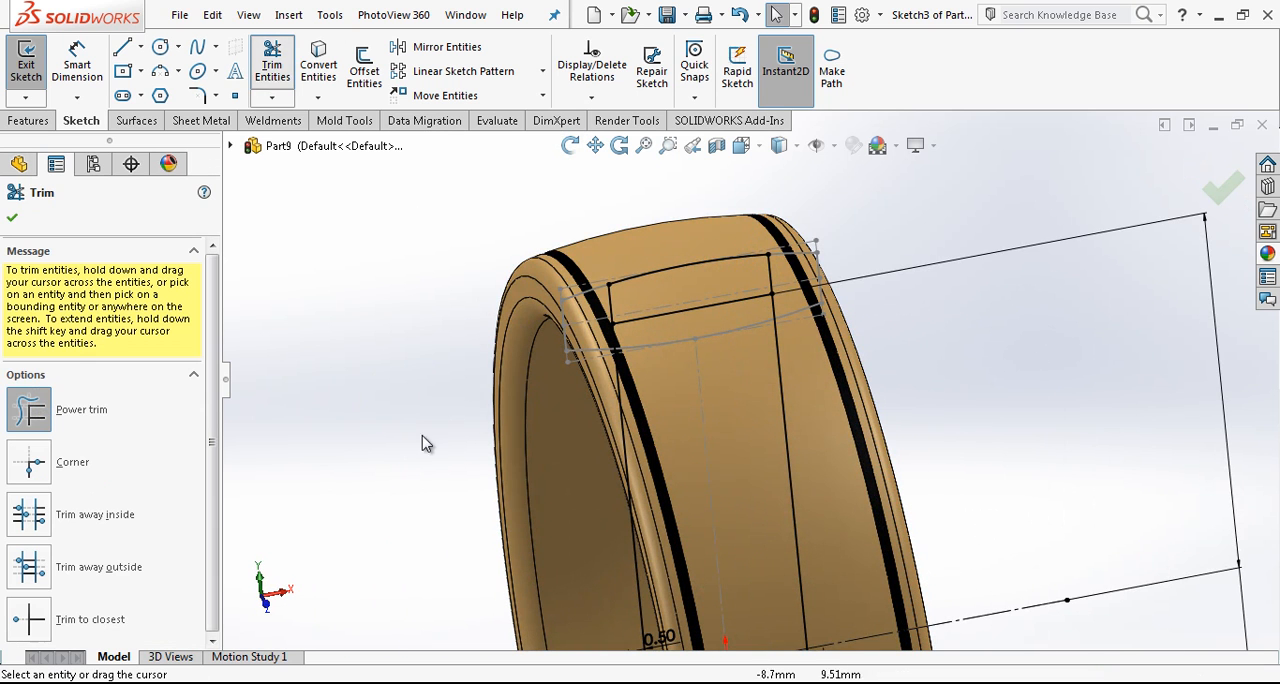
pyautogui.scroll(3, 787, 472)
pyautogui.scroll(-2, 787, 472)
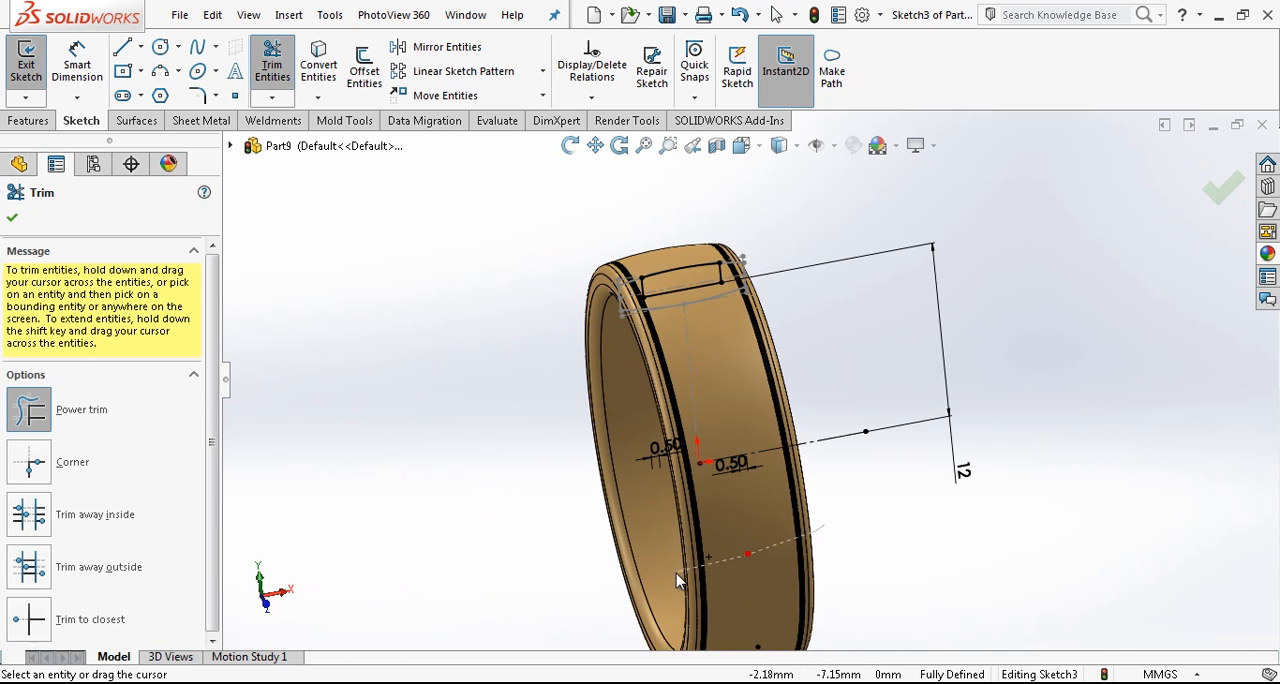
pyautogui.scroll(-5, 678, 273)
pyautogui.press('Escape')
pyautogui.scroll(3, 1094, 229)
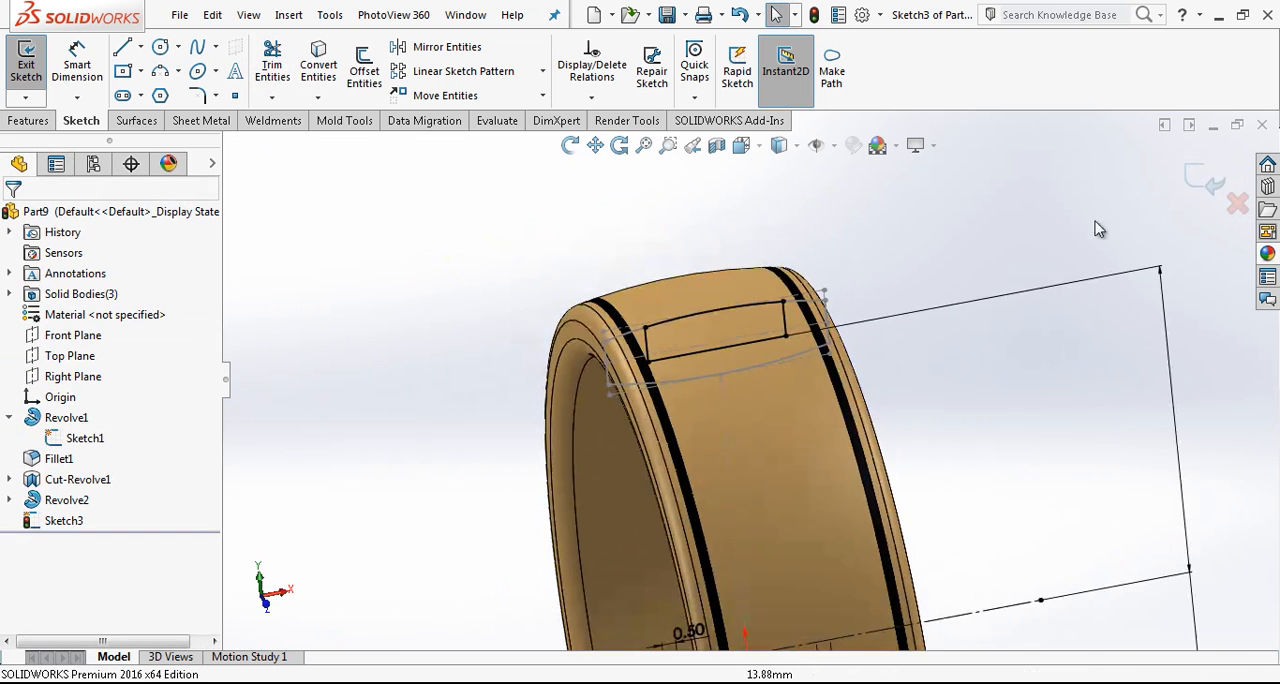
pyautogui.click(1205, 179)
# - Cut a wide central channel around the ring by revolving the sketched profile 360 degrees about the construction line
pyautogui.scroll(3, 862, 366)
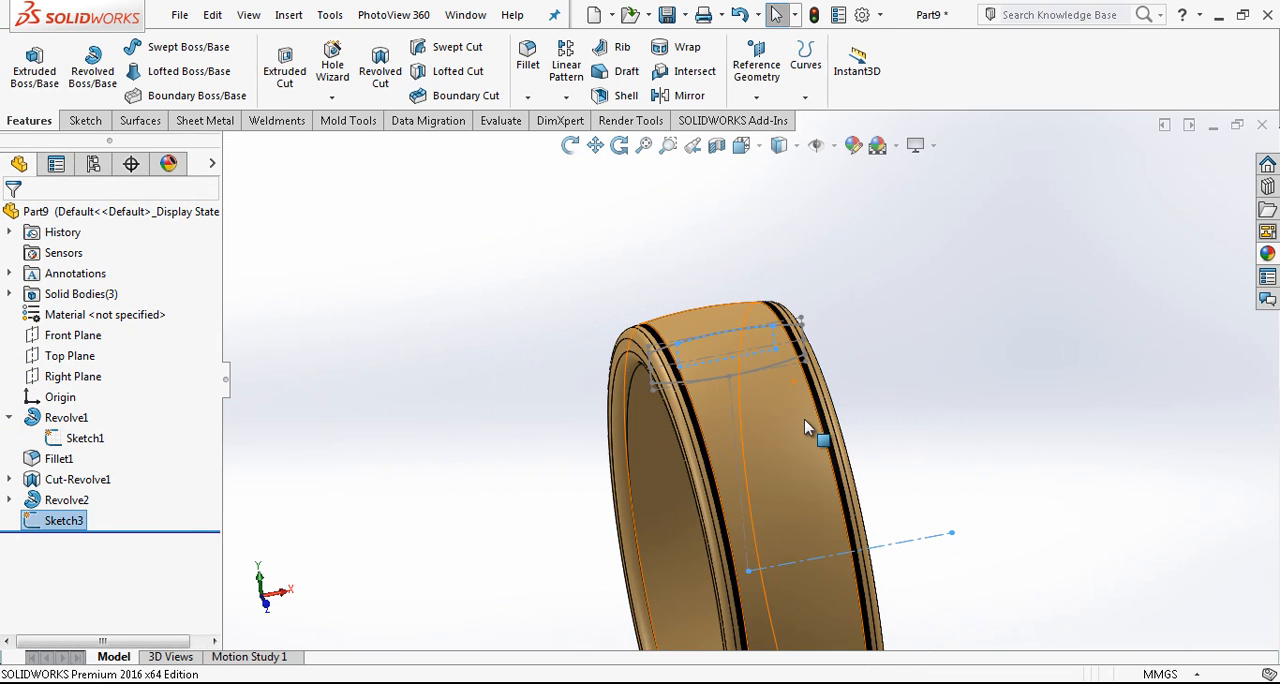
pyautogui.click(387, 58)
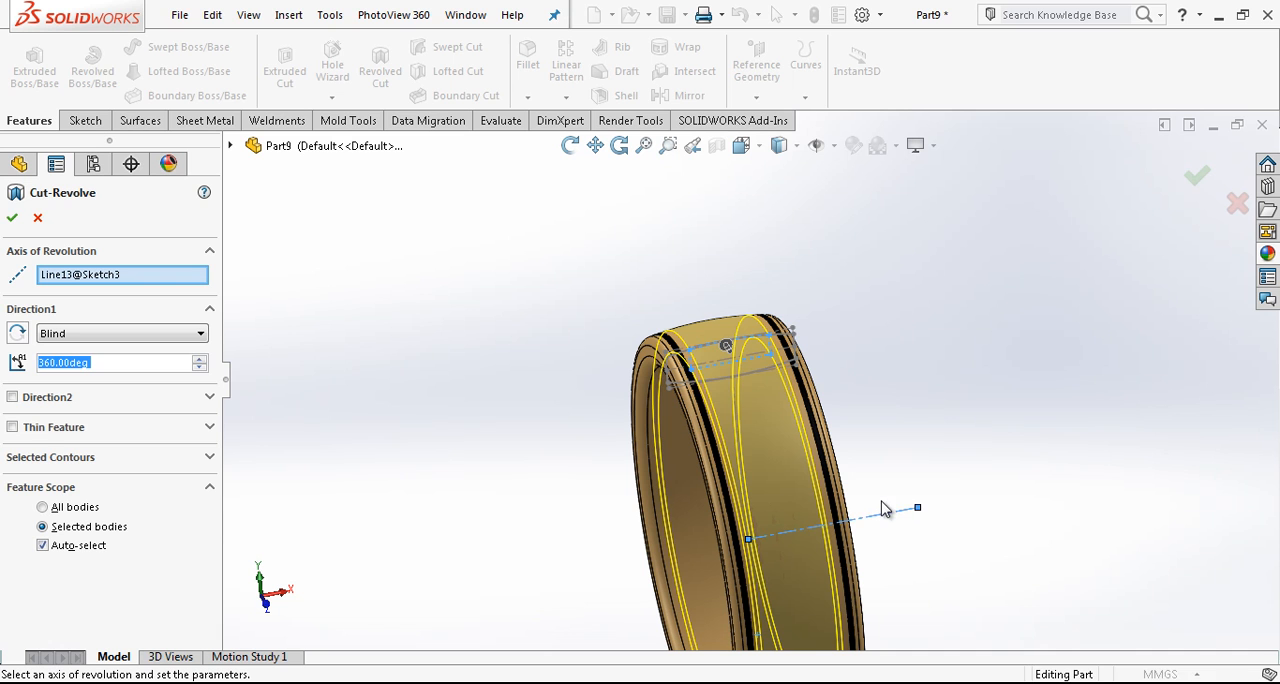
pyautogui.press('Return')
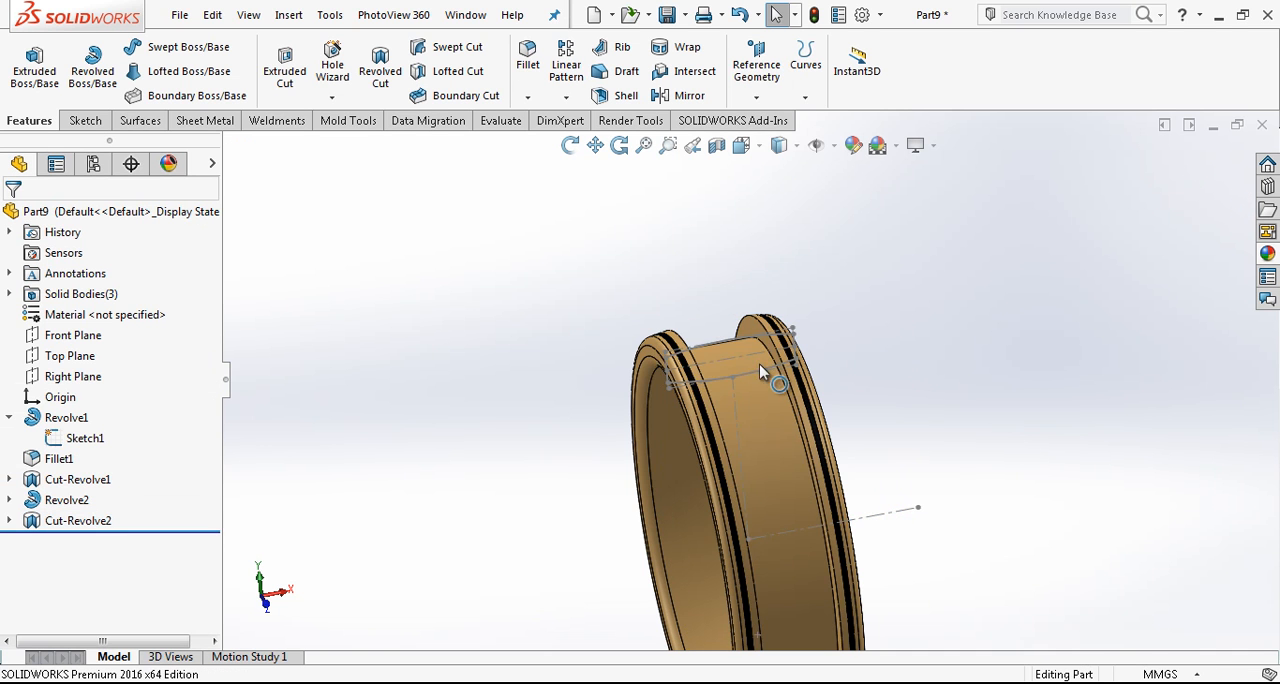
# - Revolve the channel cut's sketch 360 degrees as a separate body, with Merge result turned off
pyautogui.scroll(-4, 759, 365)
pyautogui.click(9, 521)
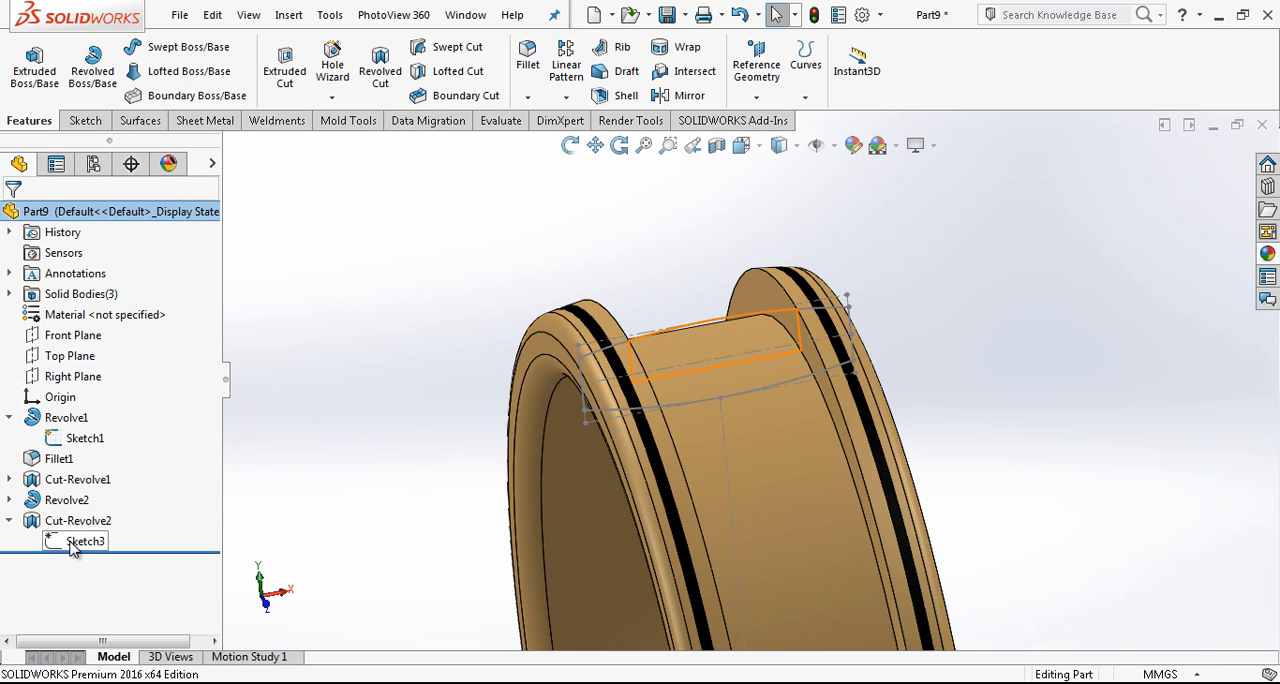
pyautogui.click(80, 541)
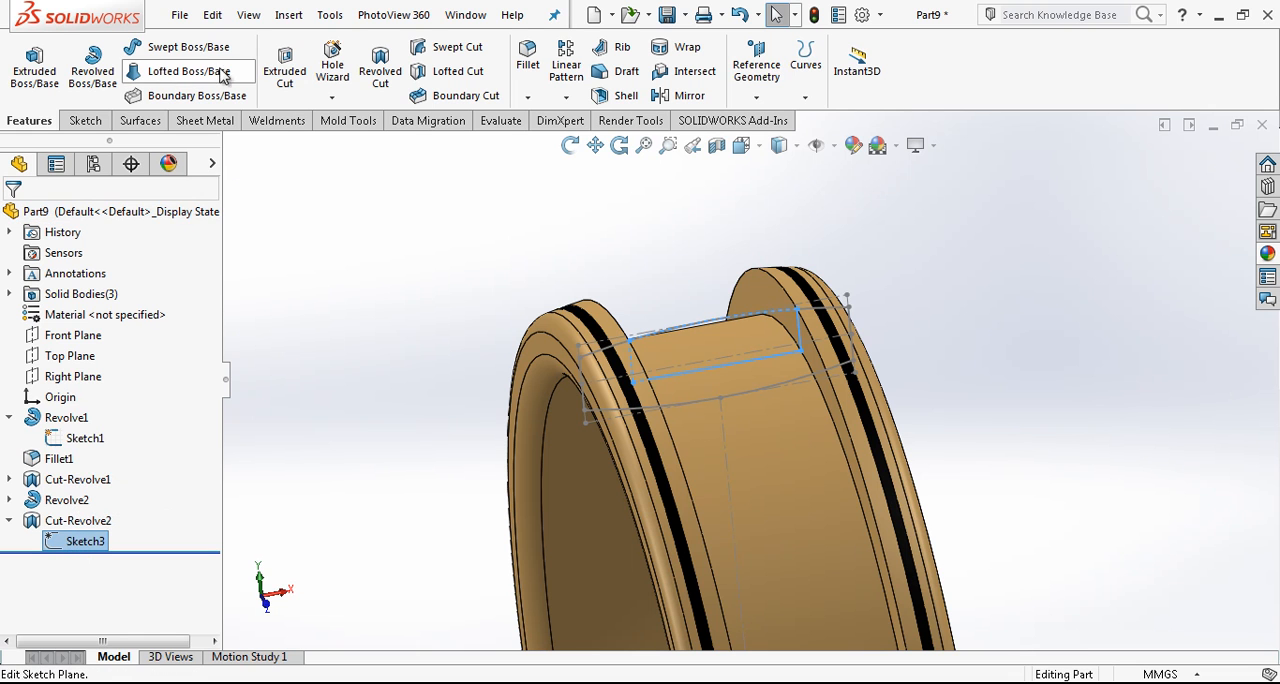
pyautogui.click(92, 65)
pyautogui.scroll(3, 857, 424)
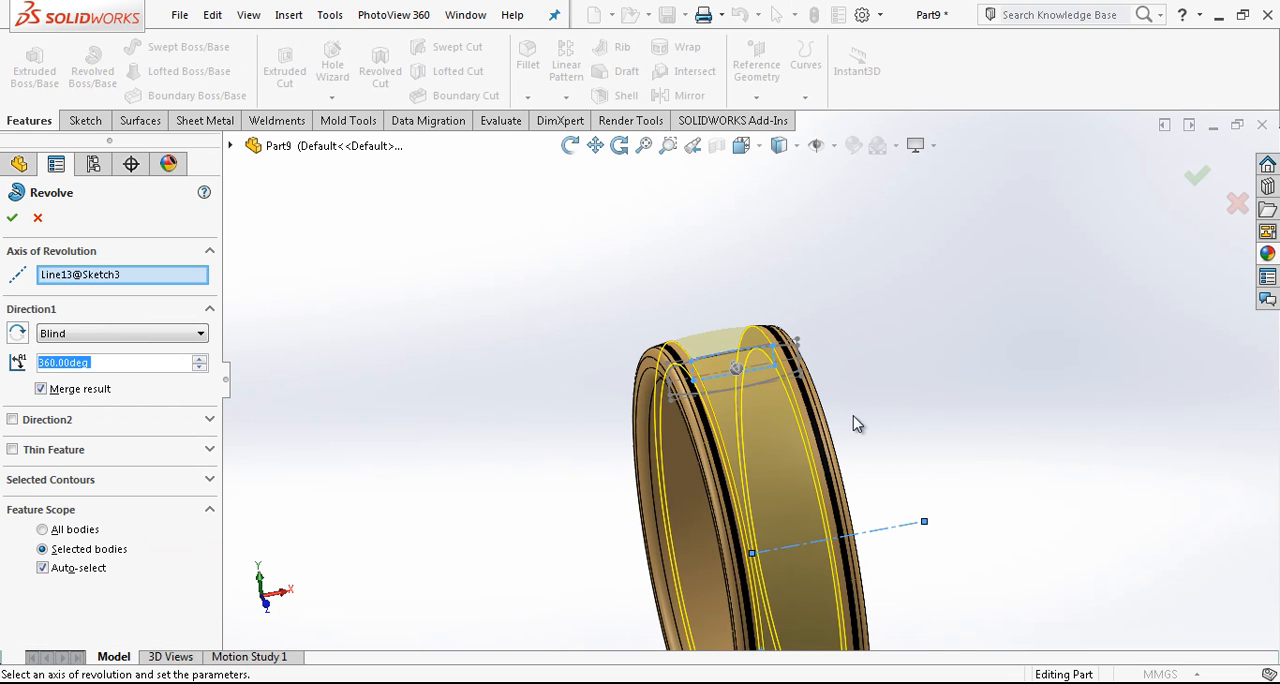
pyautogui.click(41, 389)
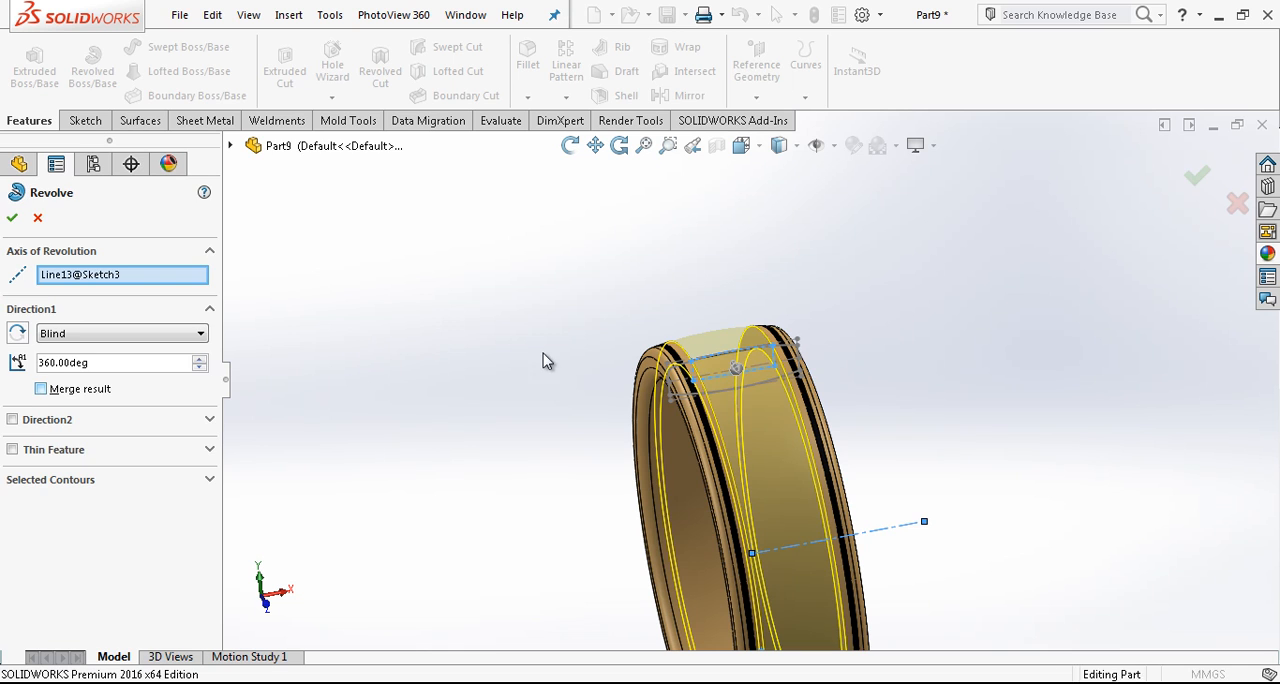
pyautogui.press('Return')
# - Apply an appearance from the Gold category to the body of the newly revolved central band
pyautogui.scroll(-3, 700, 351)
pyautogui.click(717, 339)
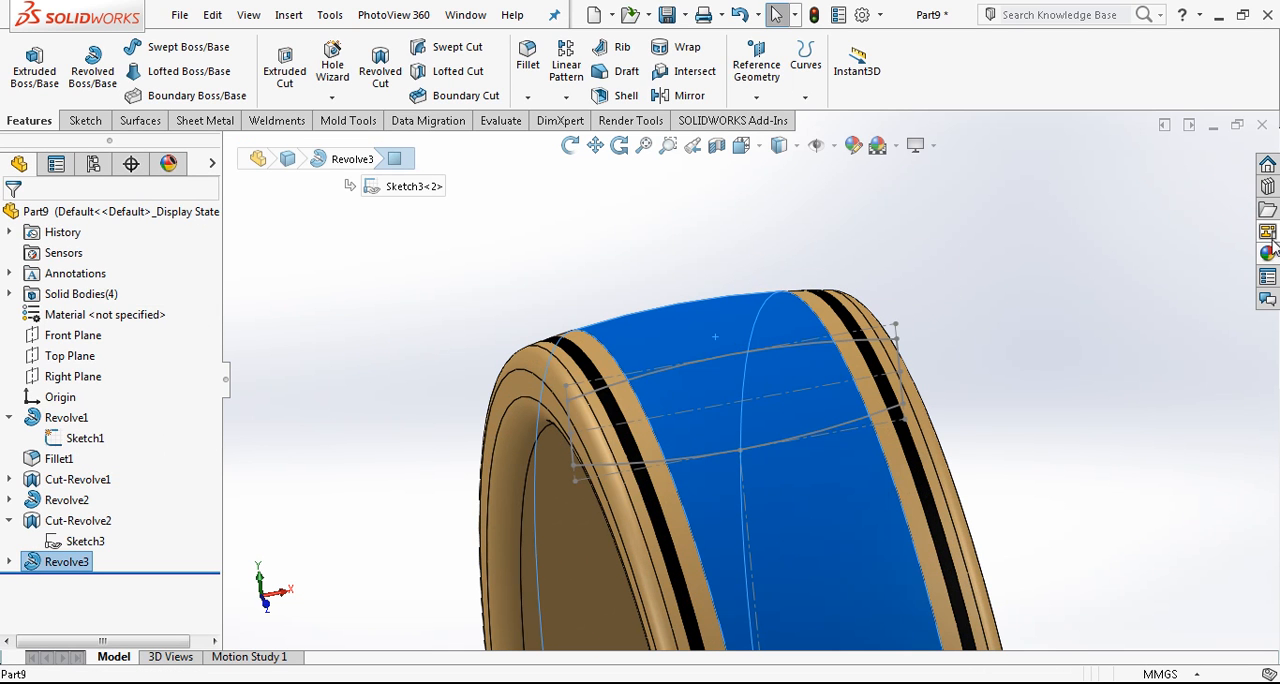
pyautogui.click(1268, 253)
pyautogui.click(1078, 219)
pyautogui.moveTo(1273, 195); pyautogui.dragTo(1278, 262)
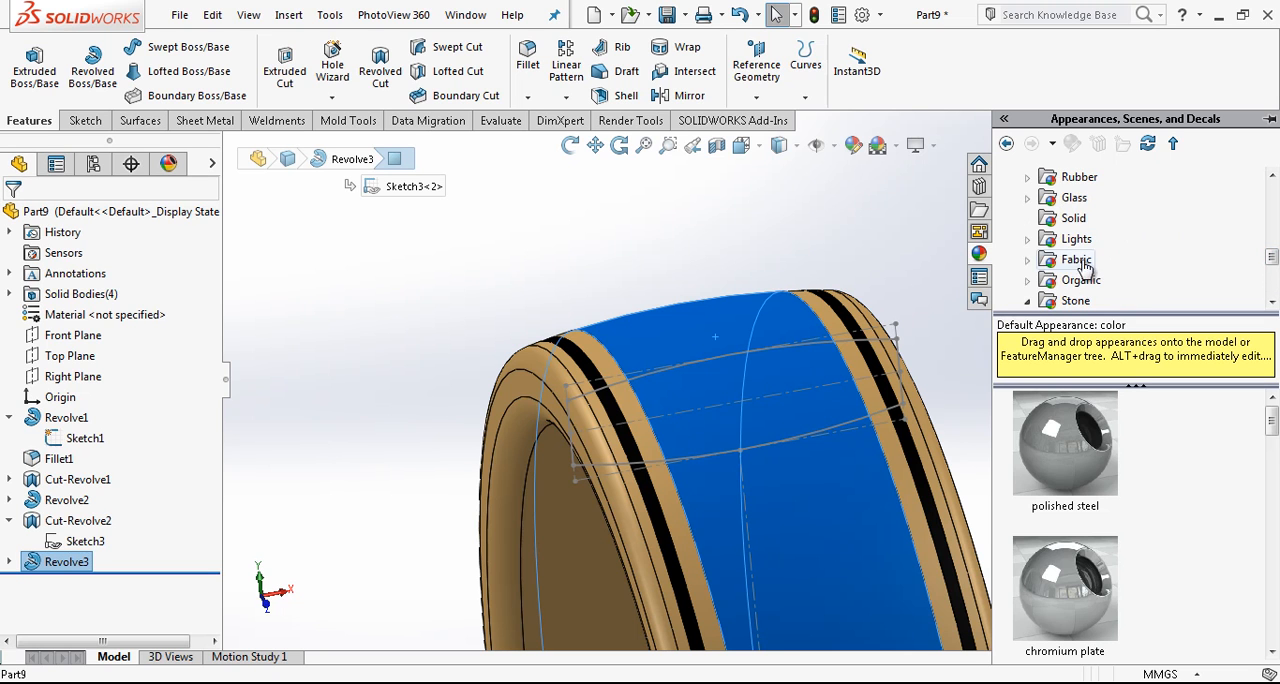
pyautogui.scroll(1, 1210, 265)
pyautogui.scroll(1, 1133, 259)
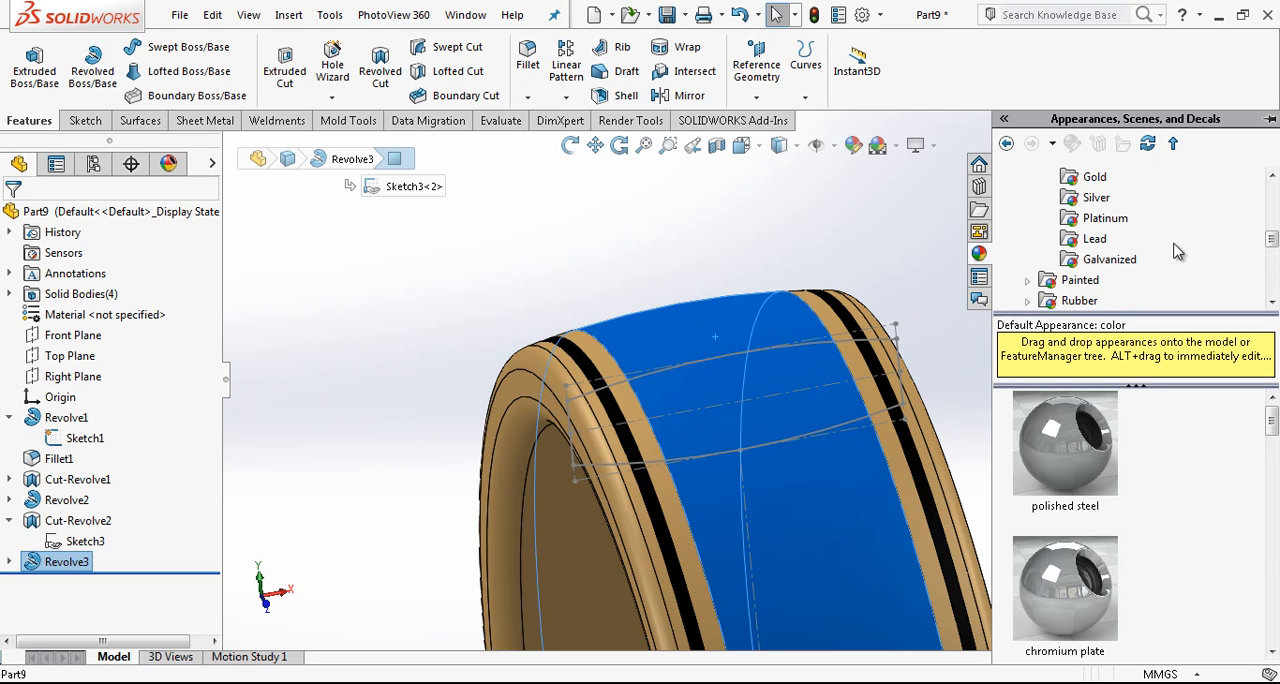
pyautogui.click(1094, 177)
pyautogui.moveTo(1065, 443); pyautogui.dragTo(694, 362)
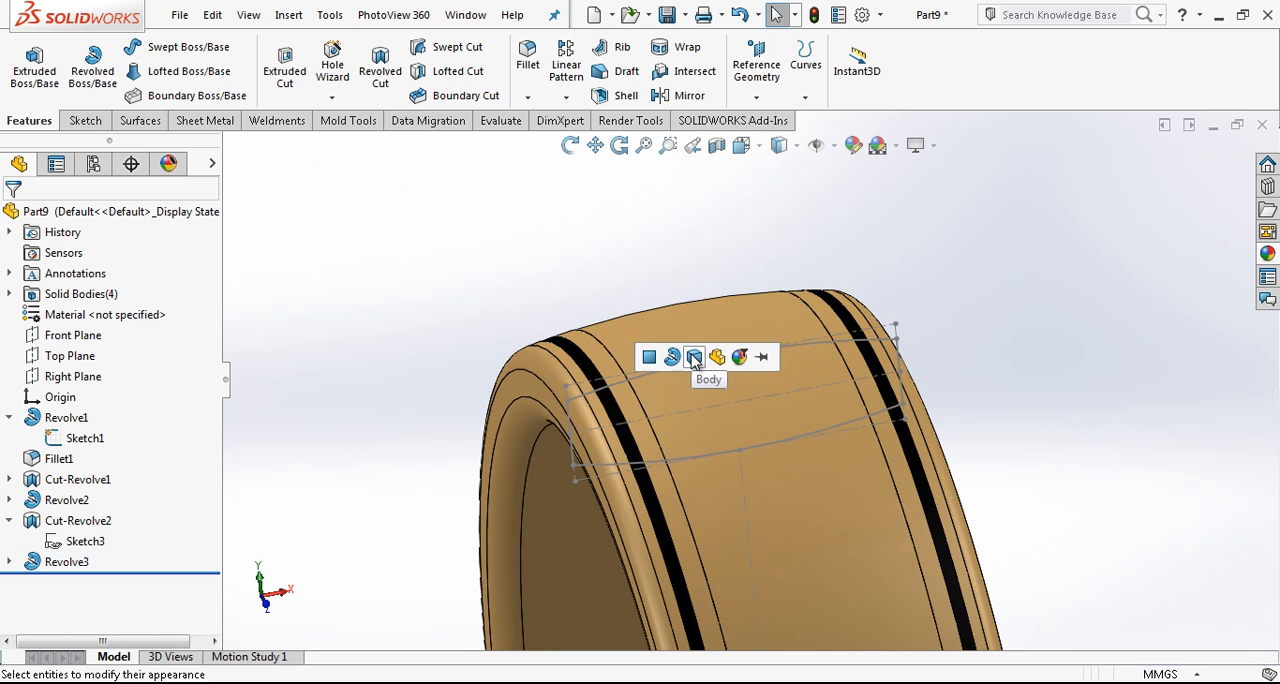
pyautogui.click(694, 357)
# - Hide the base profile sketch and orient the view straight onto the ring's outer band, with the ring lying flat
pyautogui.click(778, 385)
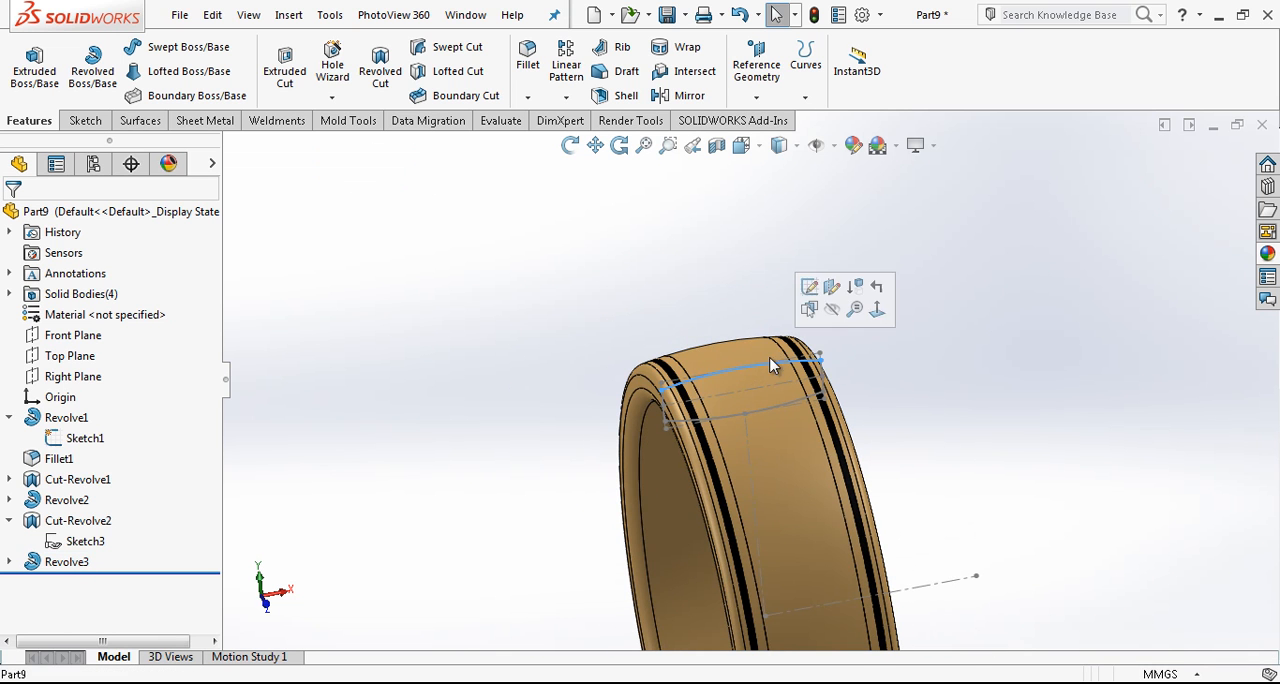
pyautogui.click(840, 310)
pyautogui.moveTo(697, 397); pyautogui.dragTo(722, 557, button='middle')
pyautogui.scroll(3, 760, 370)
pyautogui.scroll(-3, 787, 366)
pyautogui.click(742, 146)
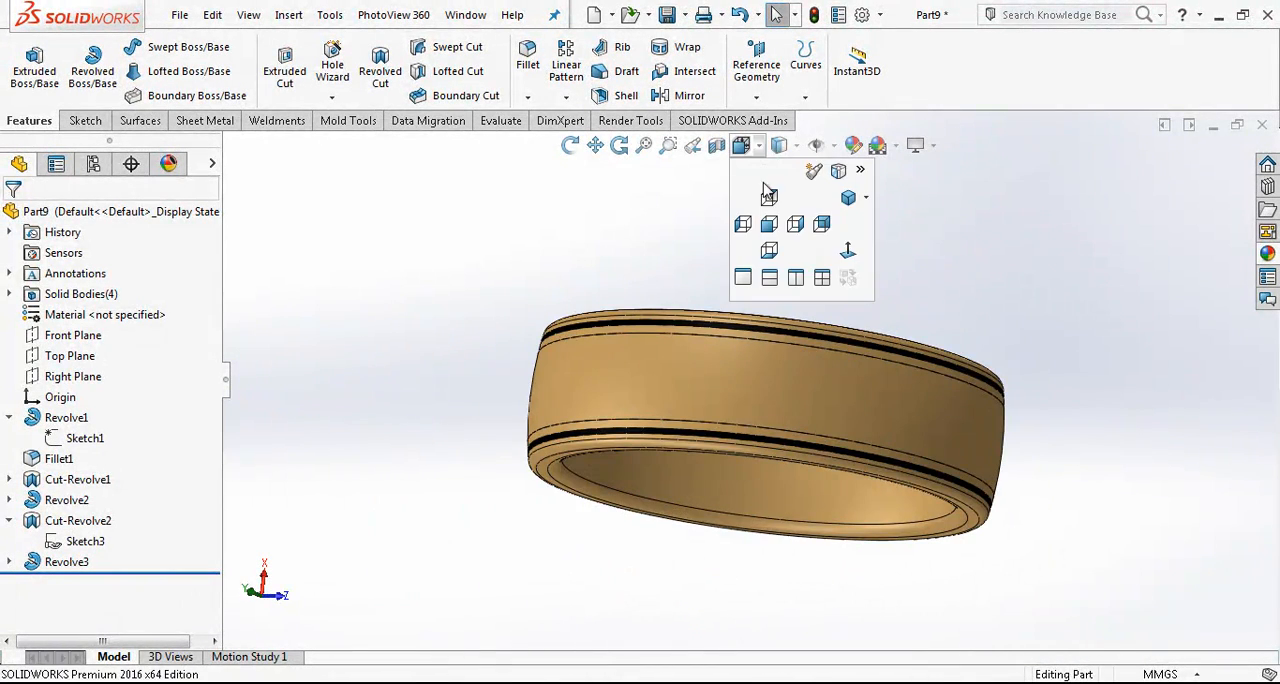
pyautogui.click(845, 252)
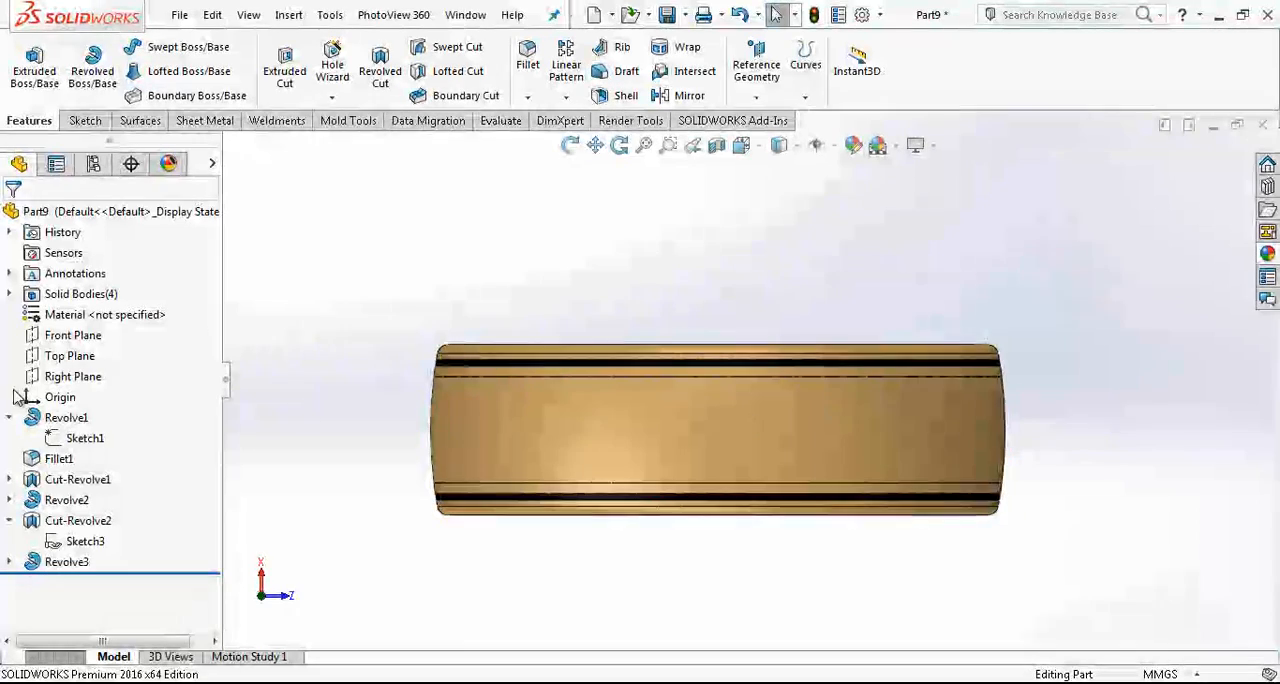
# - Sketch a vertical line about 13.5 mm long on the Right Plane, from the origin to the ring's outer edge
pyautogui.scroll(2, 706, 420)
pyautogui.moveTo(706, 422); pyautogui.dragTo(786, 263, button='middle')
pyautogui.click(742, 146)
pyautogui.click(769, 223)
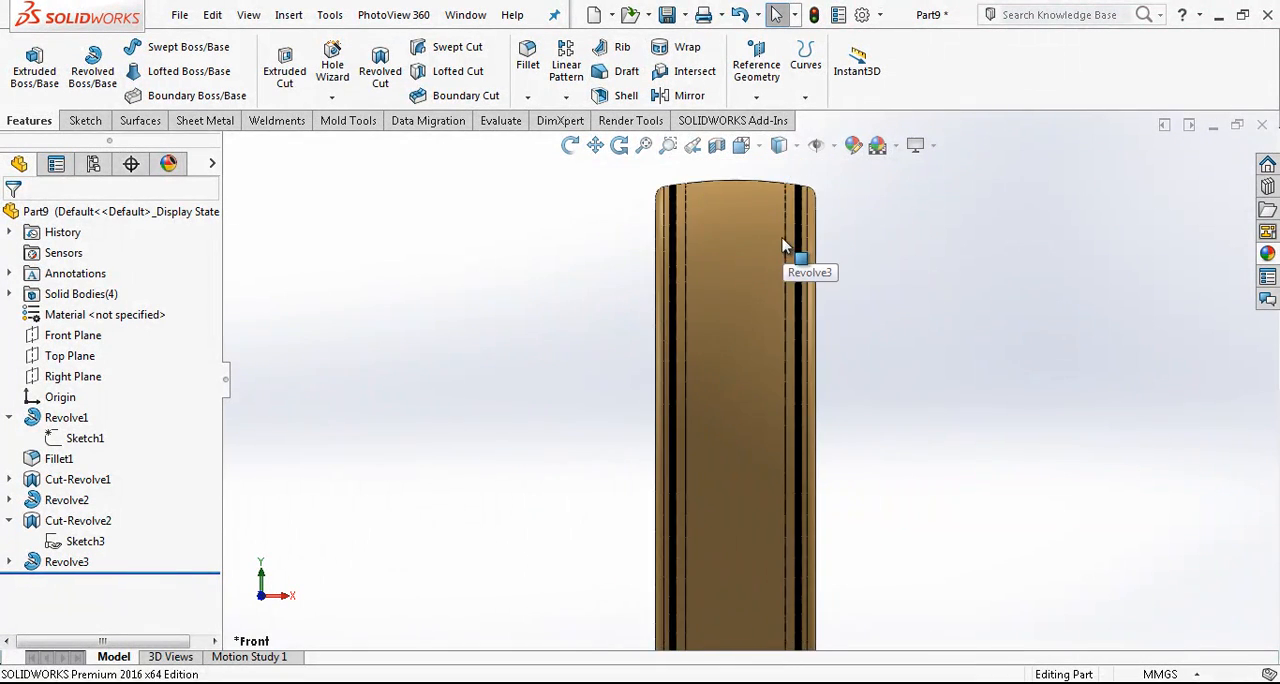
pyautogui.click(742, 147)
pyautogui.click(795, 224)
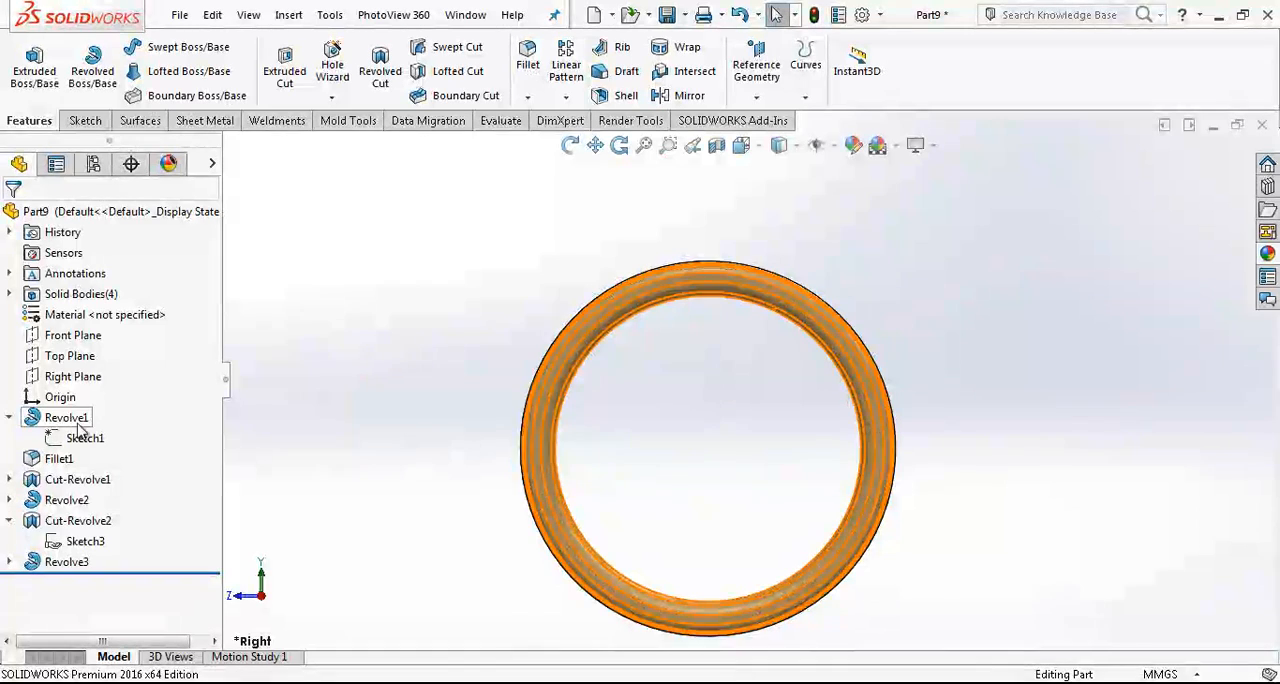
pyautogui.click(72, 376)
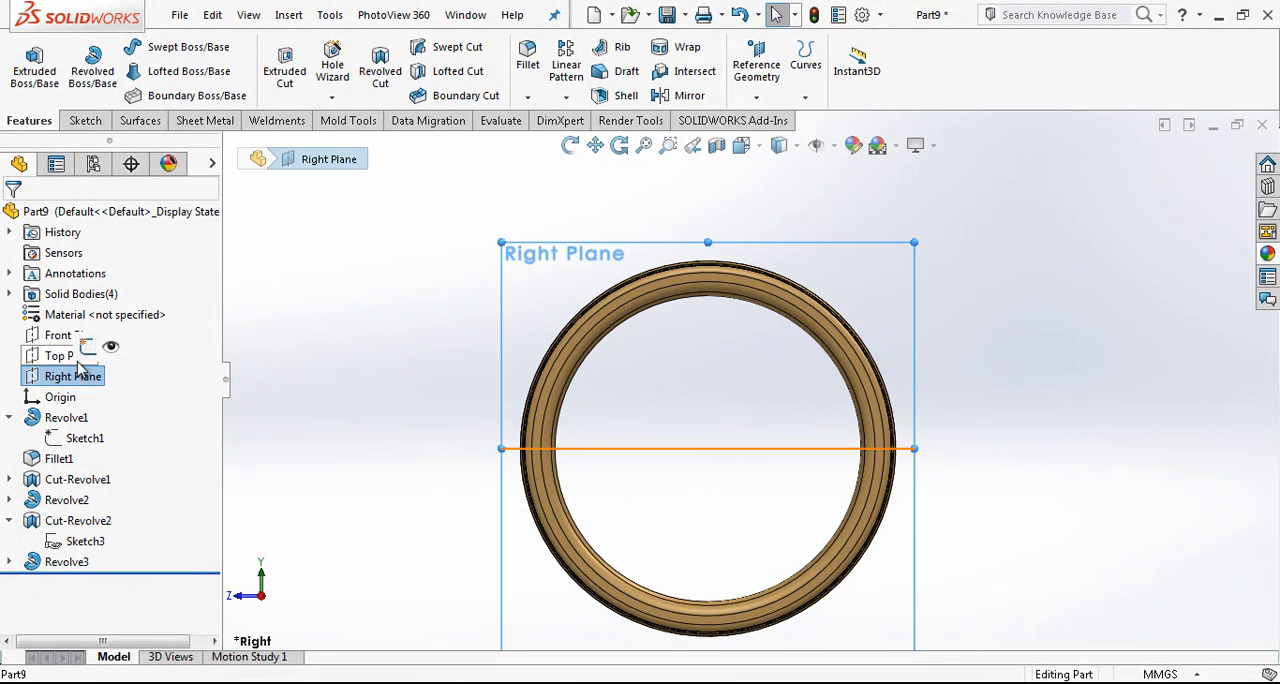
pyautogui.click(112, 346)
pyautogui.press('l')
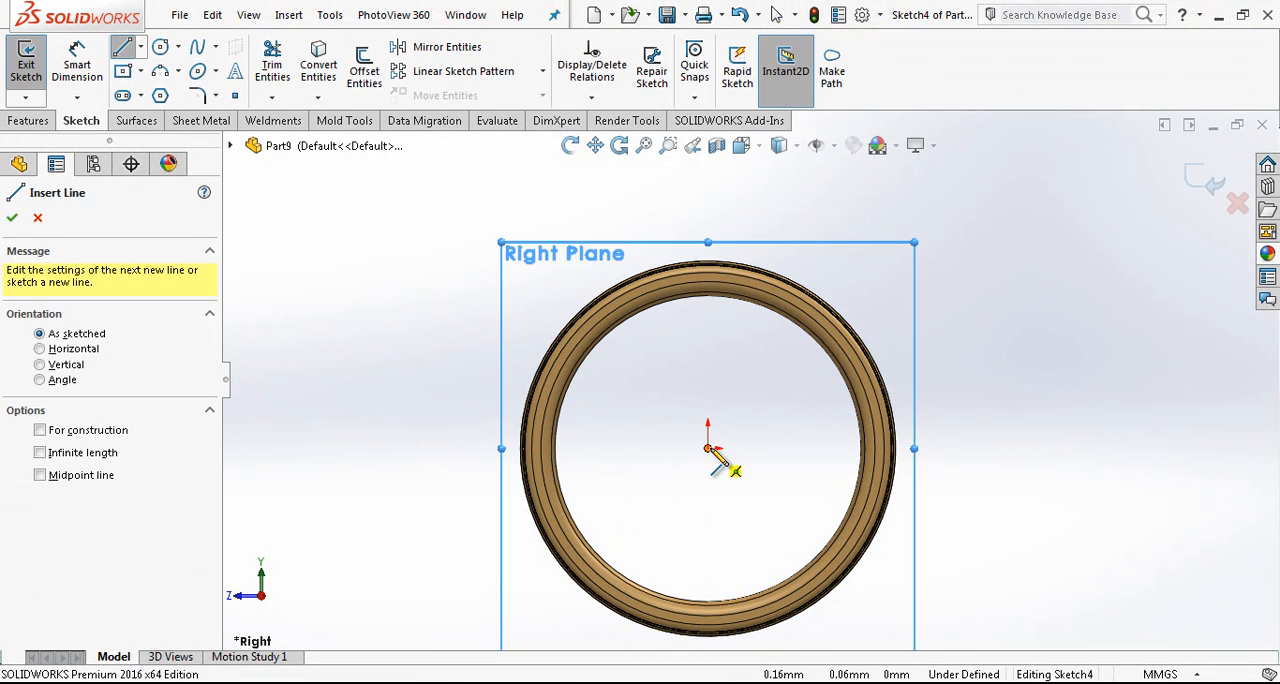
pyautogui.click(710, 447)
pyautogui.scroll(-3, 717, 272)
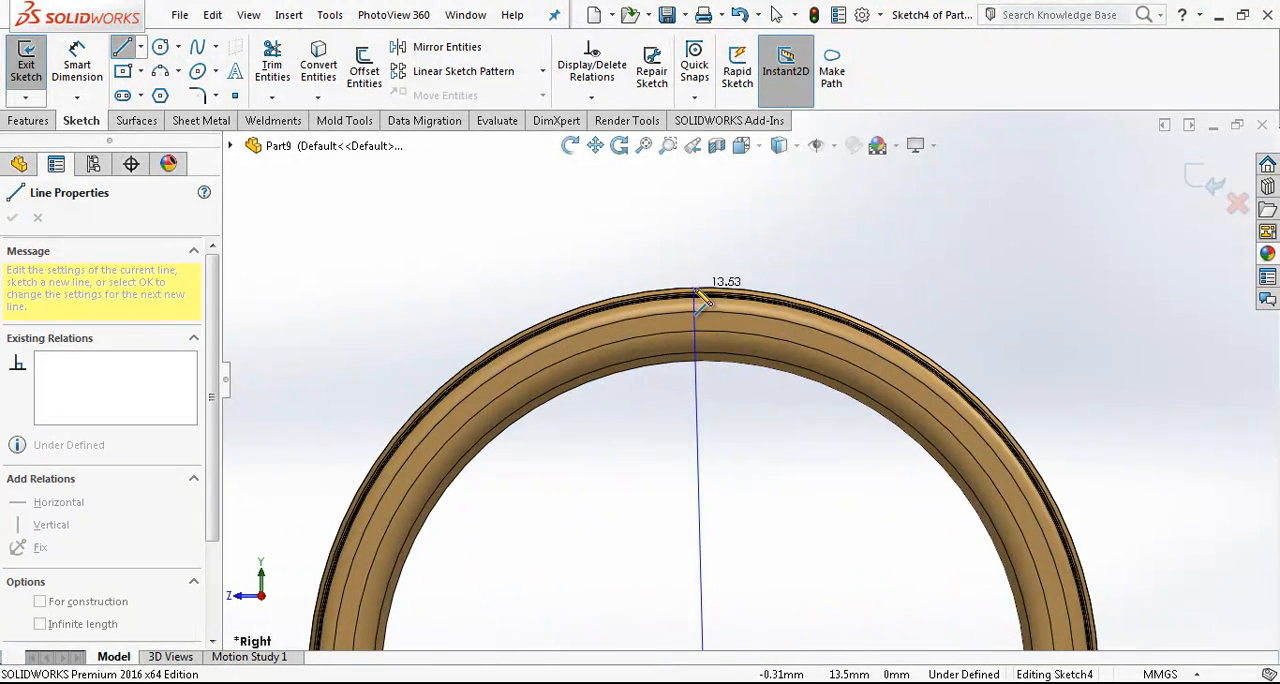
pyautogui.doubleClick(704, 290)
pyautogui.press('Escape')
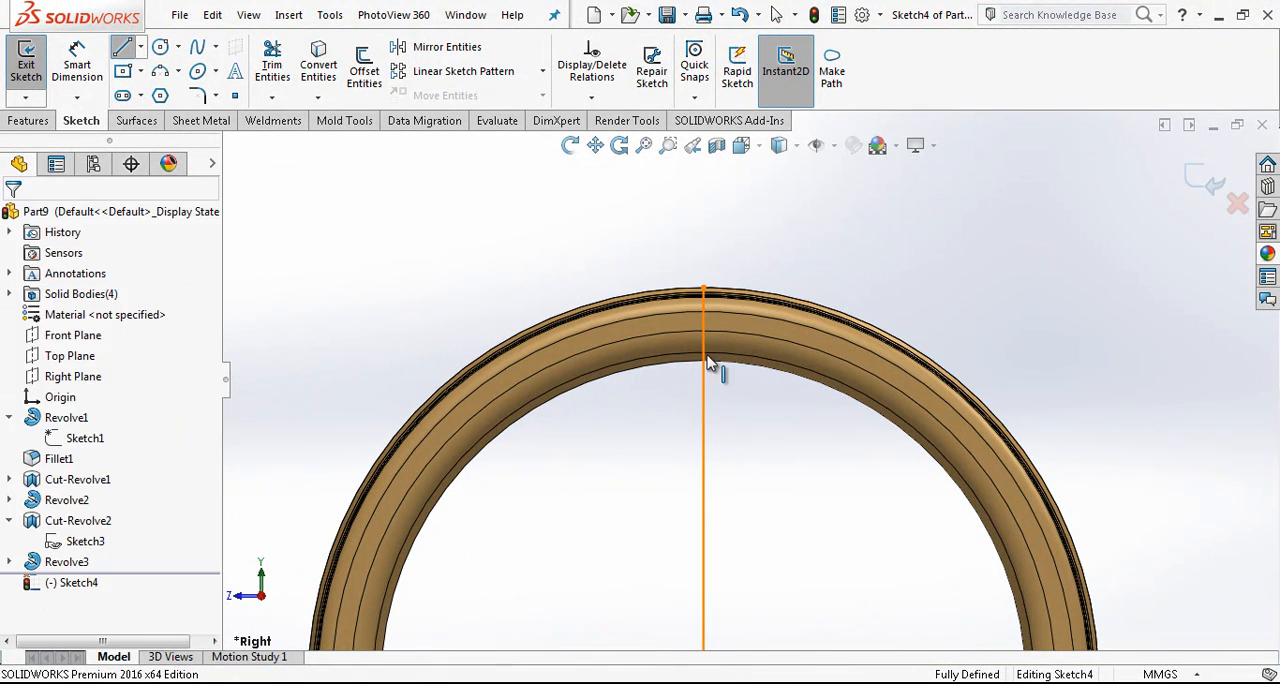
# - Convert the vertical line to construction geometry and exit the sketch
pyautogui.click(712, 363)
pyautogui.click(783, 300)
pyautogui.moveTo(692, 367); pyautogui.dragTo(762, 357, button='middle')
pyautogui.click(1212, 183)
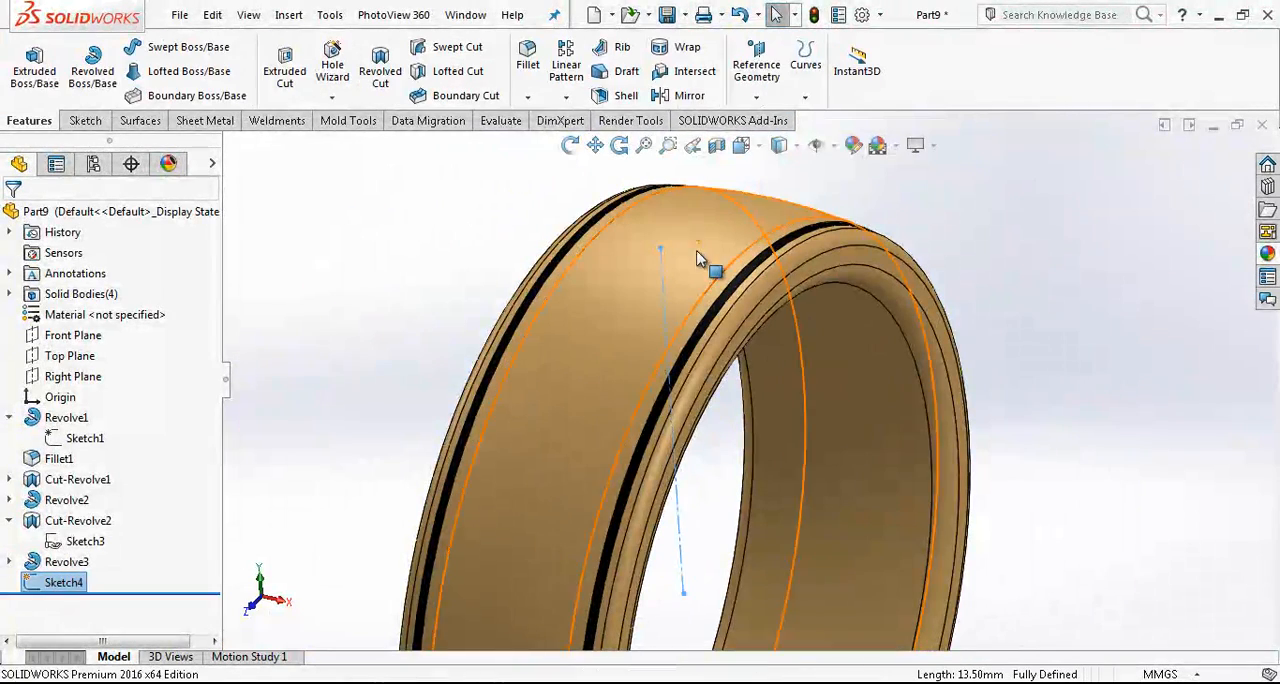
# - Create a reference plane perpendicular to the construction line and coincident with its upper endpoint on the ring's outer surface
pyautogui.click(757, 62)
pyautogui.click(762, 118)
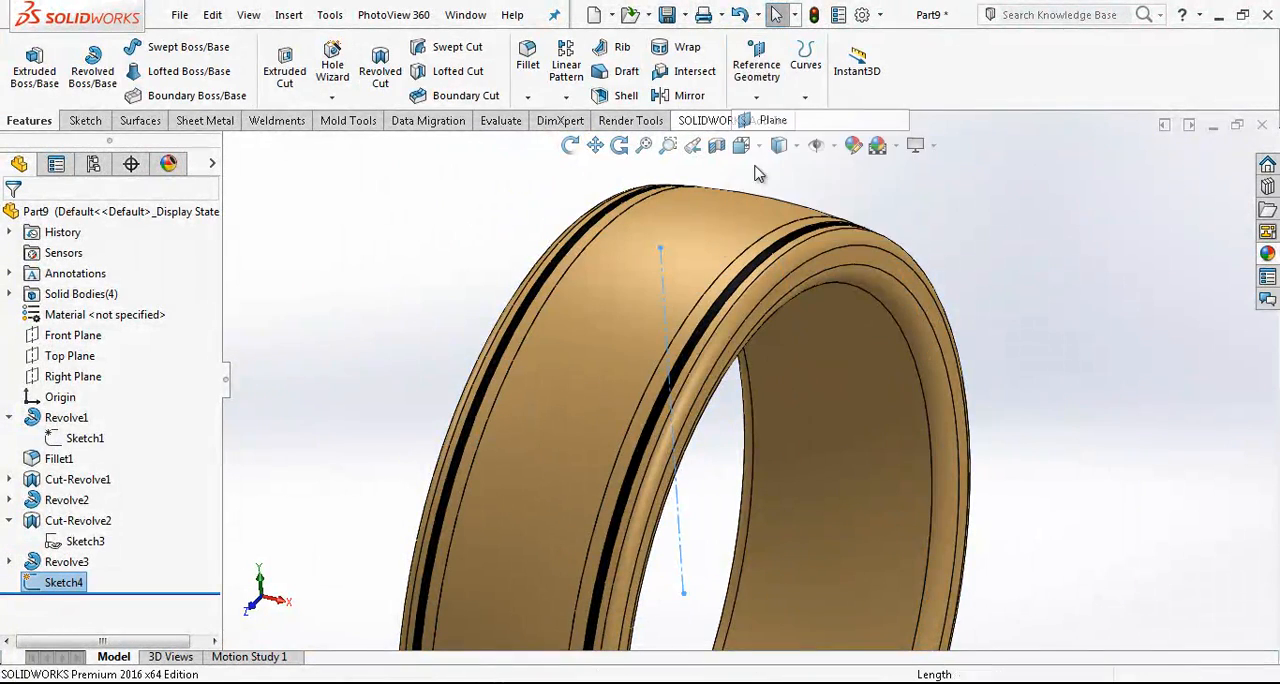
pyautogui.click(664, 312)
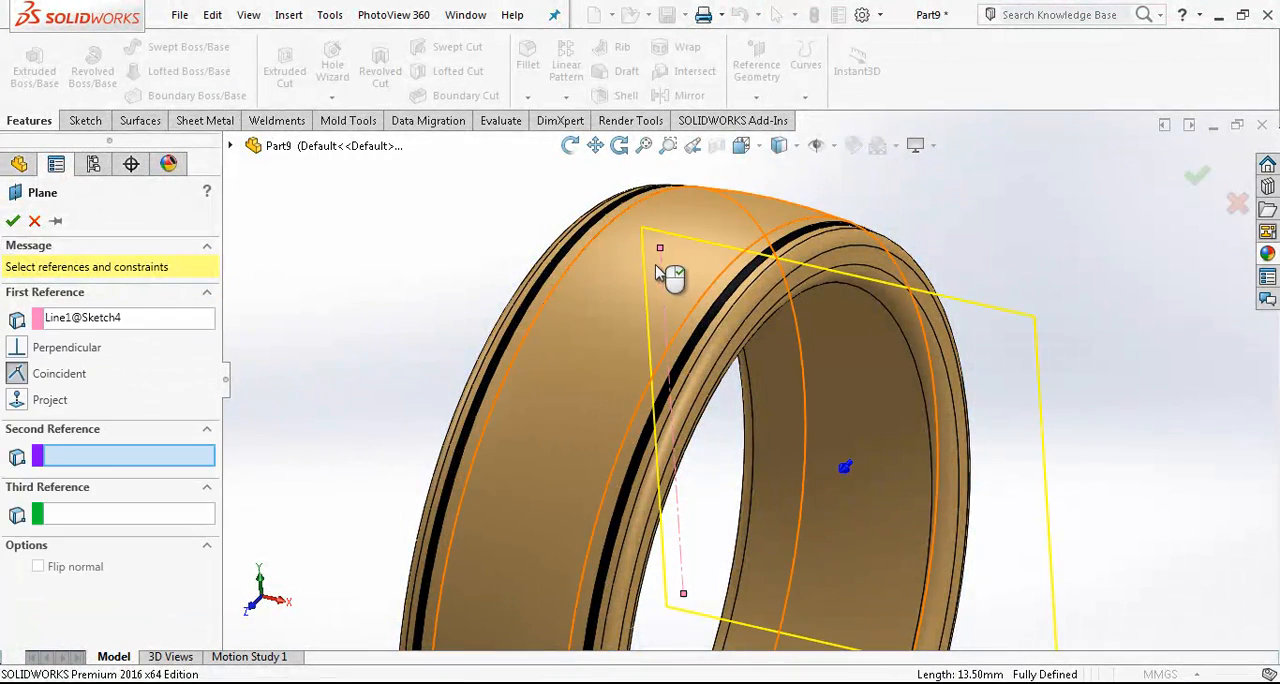
pyautogui.click(660, 248)
pyautogui.rightClick(660, 250)
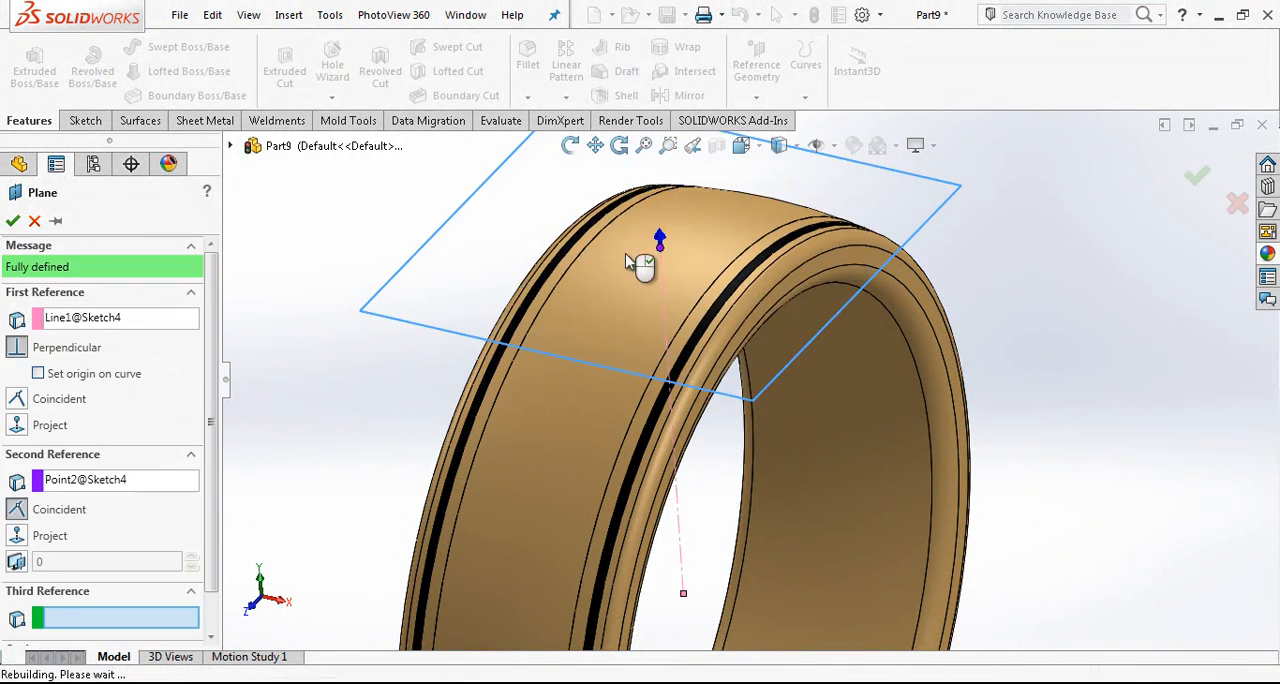
# - Start a sketch on the new reference plane, viewed straight on, and draw a six-sided polygon centred on the origin
pyautogui.click(757, 148)
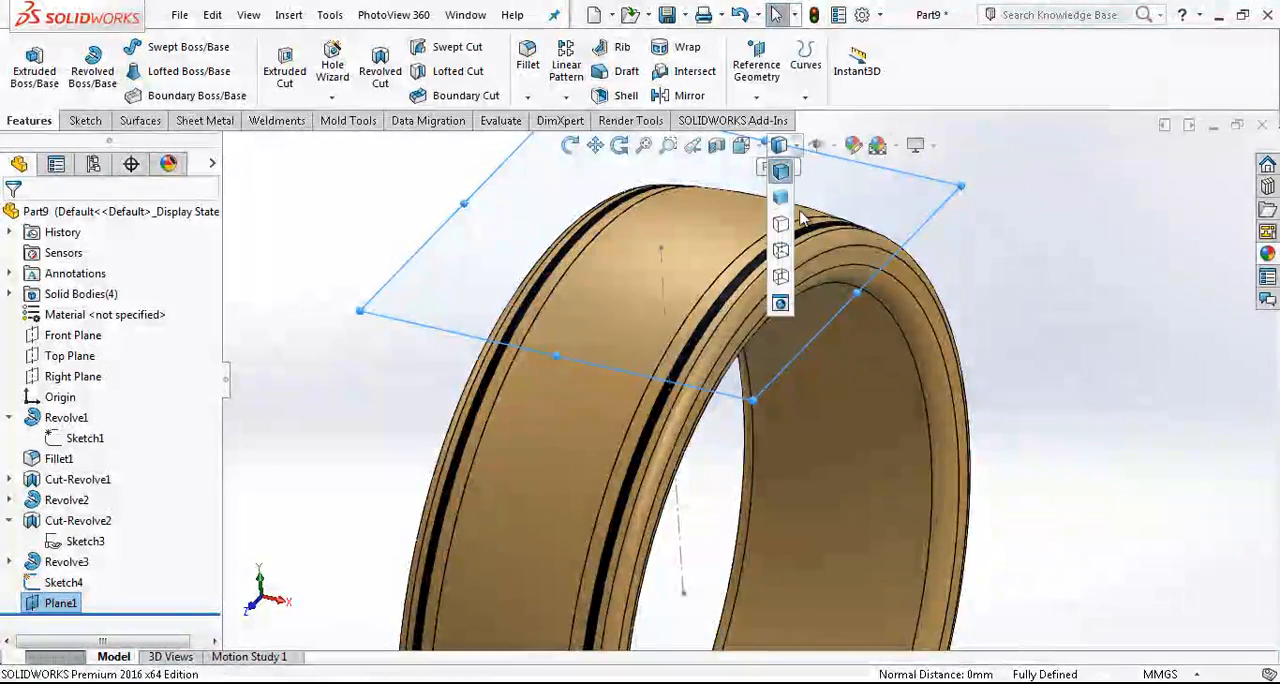
pyautogui.click(846, 251)
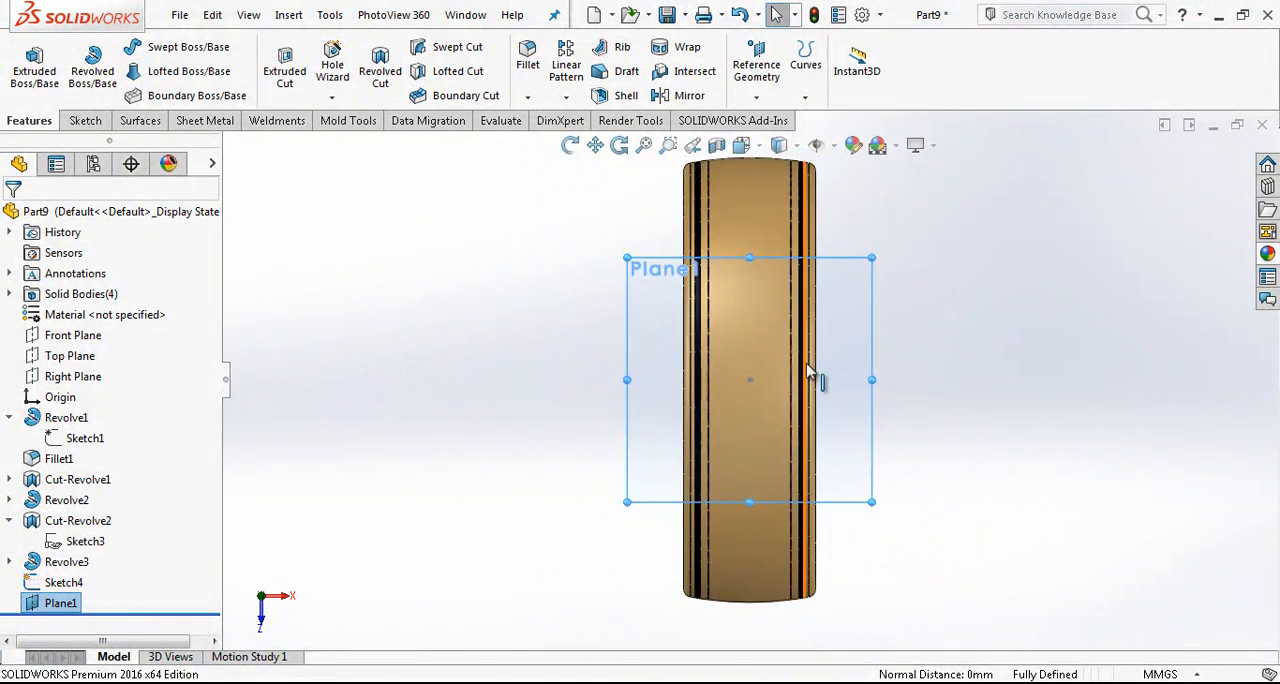
pyautogui.click(86, 121)
pyautogui.click(26, 65)
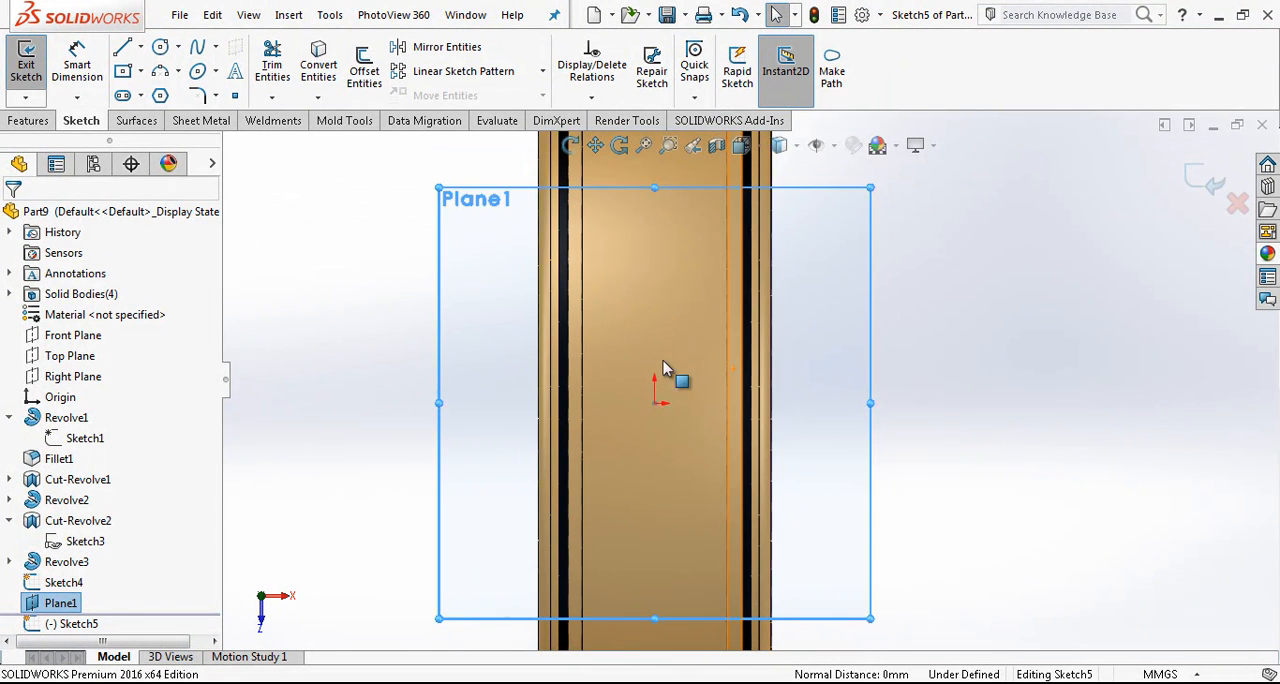
pyautogui.click(160, 95)
pyautogui.scroll(-2, 651, 349)
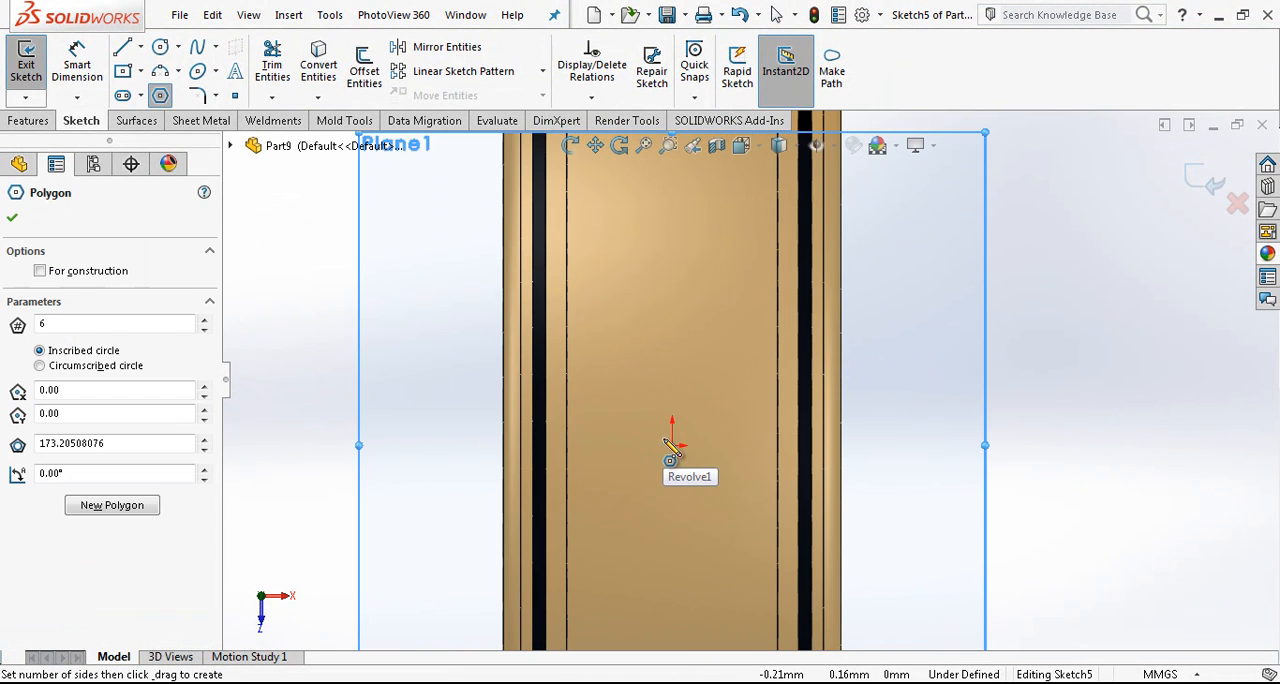
pyautogui.click(673, 445)
pyautogui.scroll(-2, 675, 447)
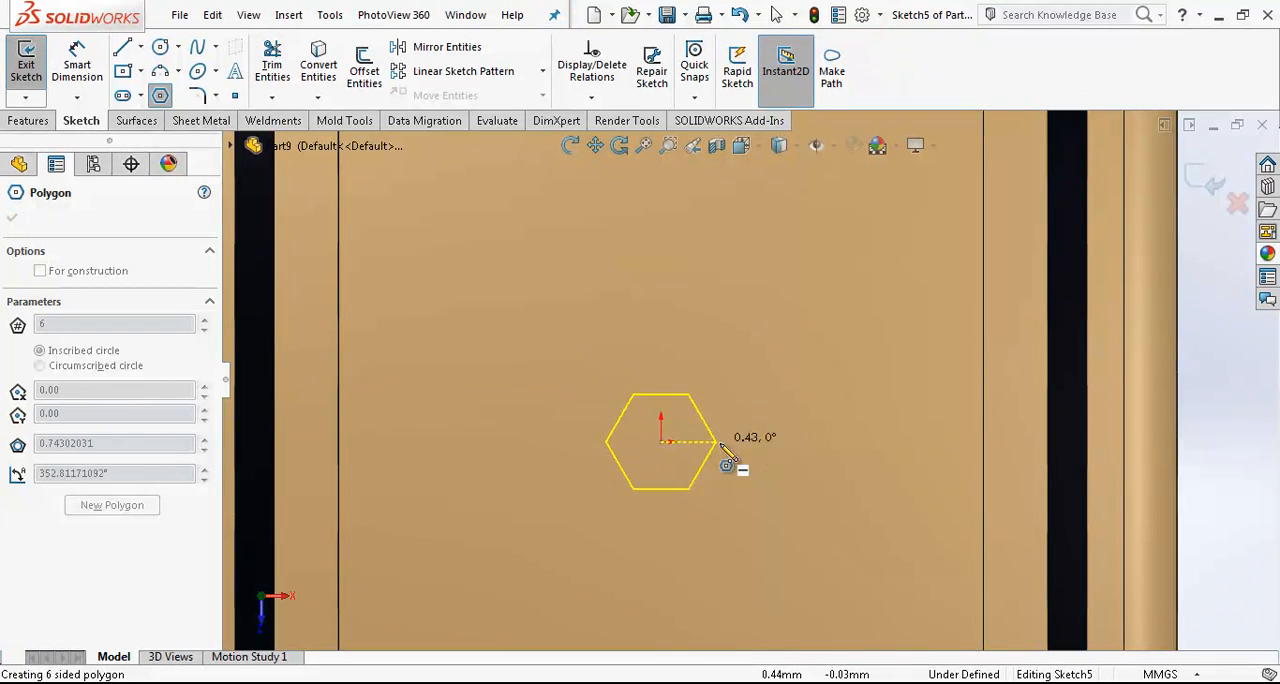
pyautogui.click(738, 442)
pyautogui.press('Escape')
# - Make the hexagon's upper side horizontal and enlarge the hexagon to a side length of about 0.94 mm
pyautogui.click(678, 376)
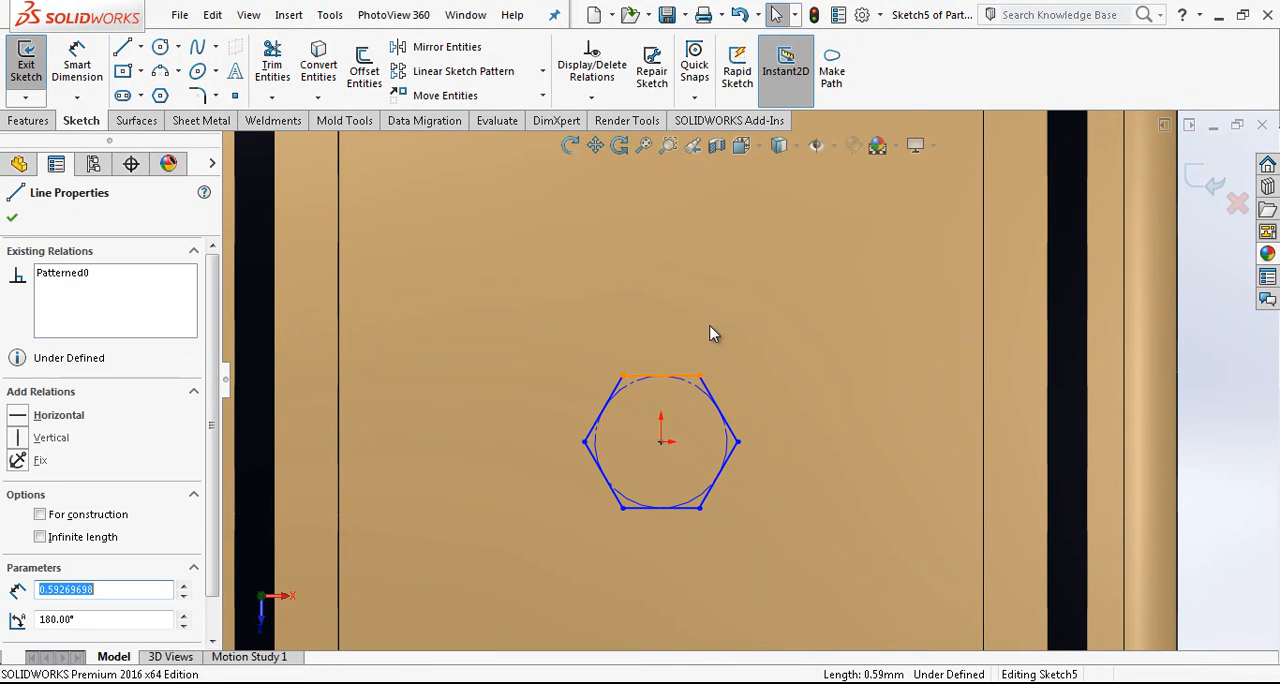
pyautogui.click(731, 298)
pyautogui.scroll(2, 748, 382)
pyautogui.moveTo(741, 428); pyautogui.dragTo(771, 432)
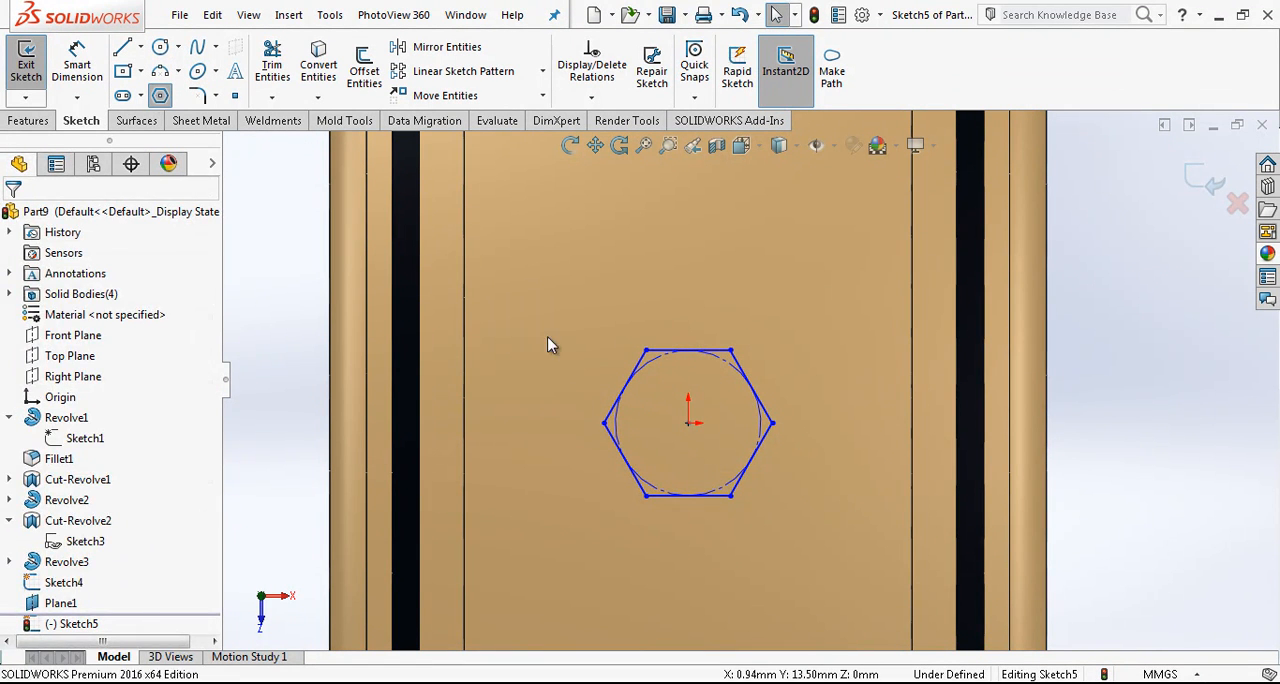
# - Draw a second hexagon with sides about 1.13 mm long, centred on the central band's left edge and level with the origin
pyautogui.press('Return')
pyautogui.moveTo(463, 421); pyautogui.dragTo(565, 422)
pyautogui.press('Escape')
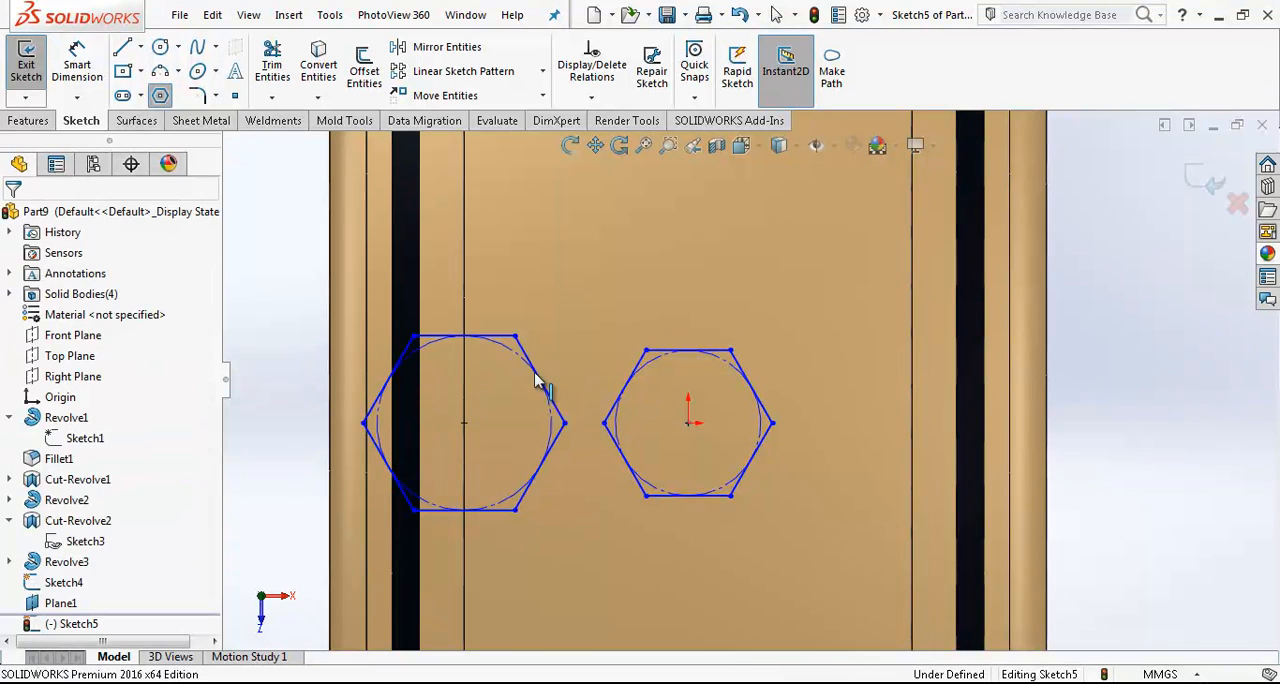
# - Add an Equal relation between one side of each hexagon and shrink both hexagons slightly
pyautogui.click(535, 374)
pyautogui.keyDown('ctrl'); pyautogui.click(630, 374); pyautogui.keyUp('ctrl')
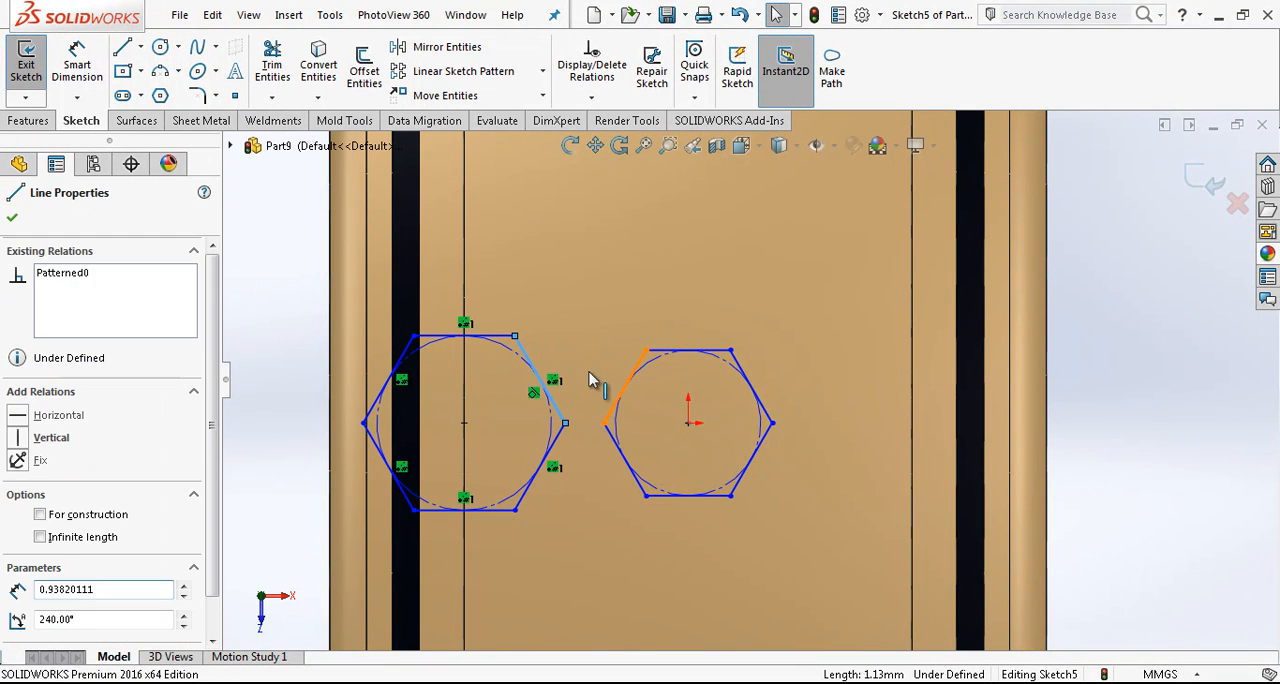
pyautogui.click(47, 632)
pyautogui.press('Escape')
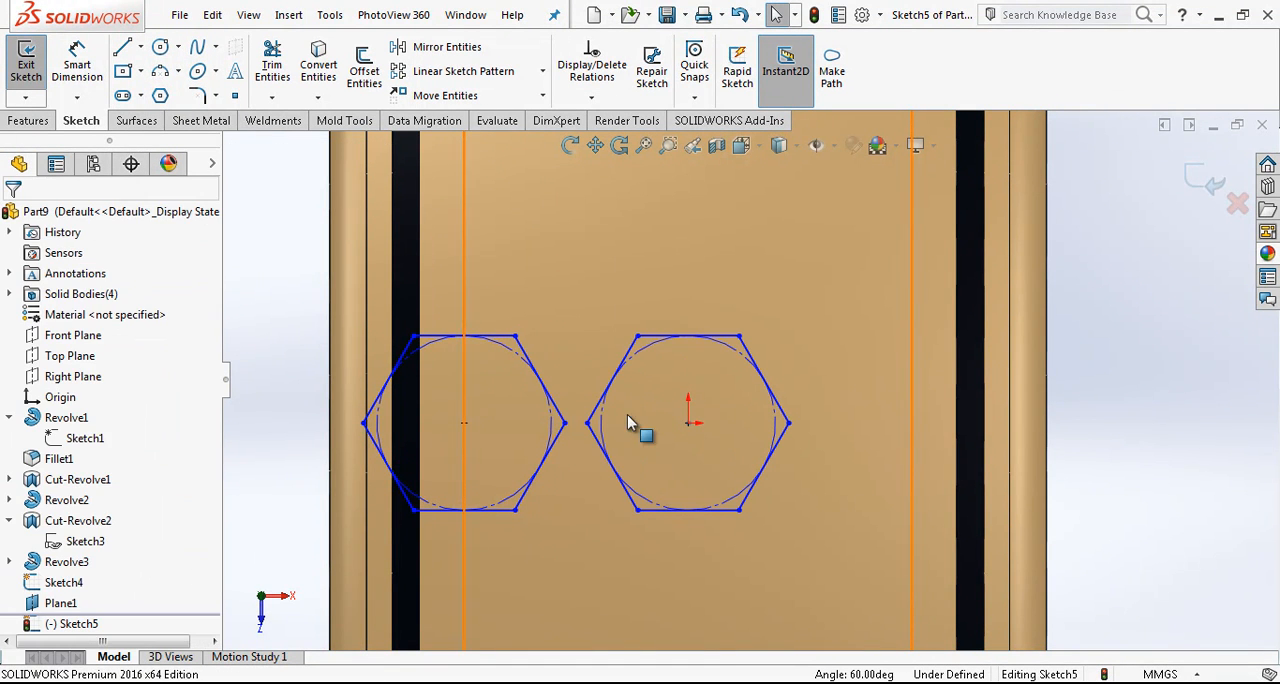
pyautogui.click(563, 427)
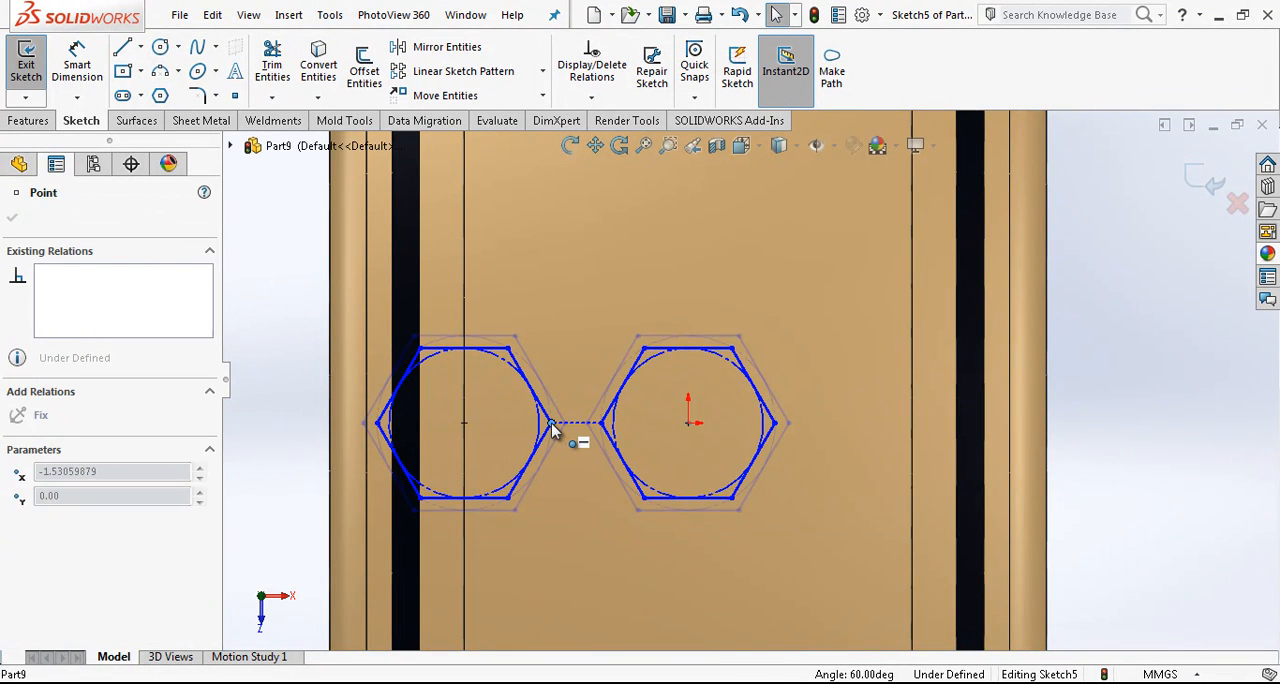
pyautogui.press('Escape')
# - Sketch a vertical construction line about 3.51 mm long upward from the origin
pyautogui.scroll(4, 910, 416)
pyautogui.press('l')
pyautogui.moveTo(720, 400); pyautogui.dragTo(720, 248)
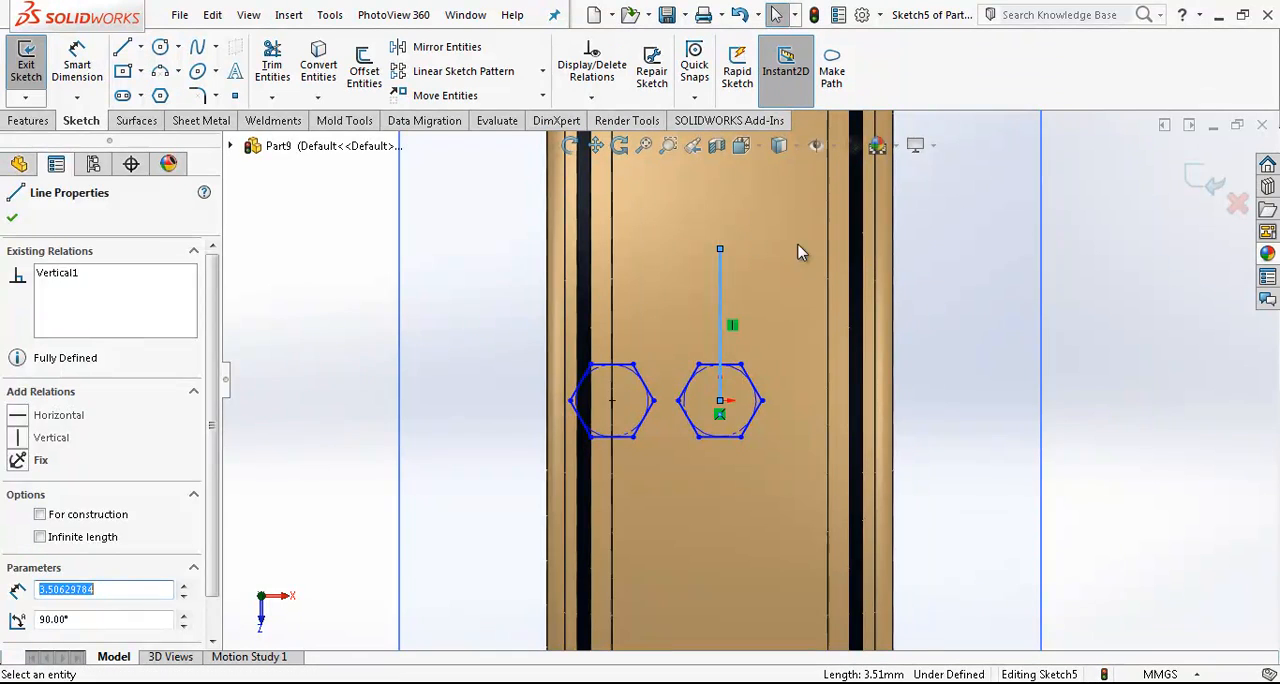
pyautogui.press('Escape')
# - Mirror the left hexagon about the vertical construction line, keeping the original as a copy
pyautogui.scroll(-3, 800, 255)
pyautogui.click(447, 47)
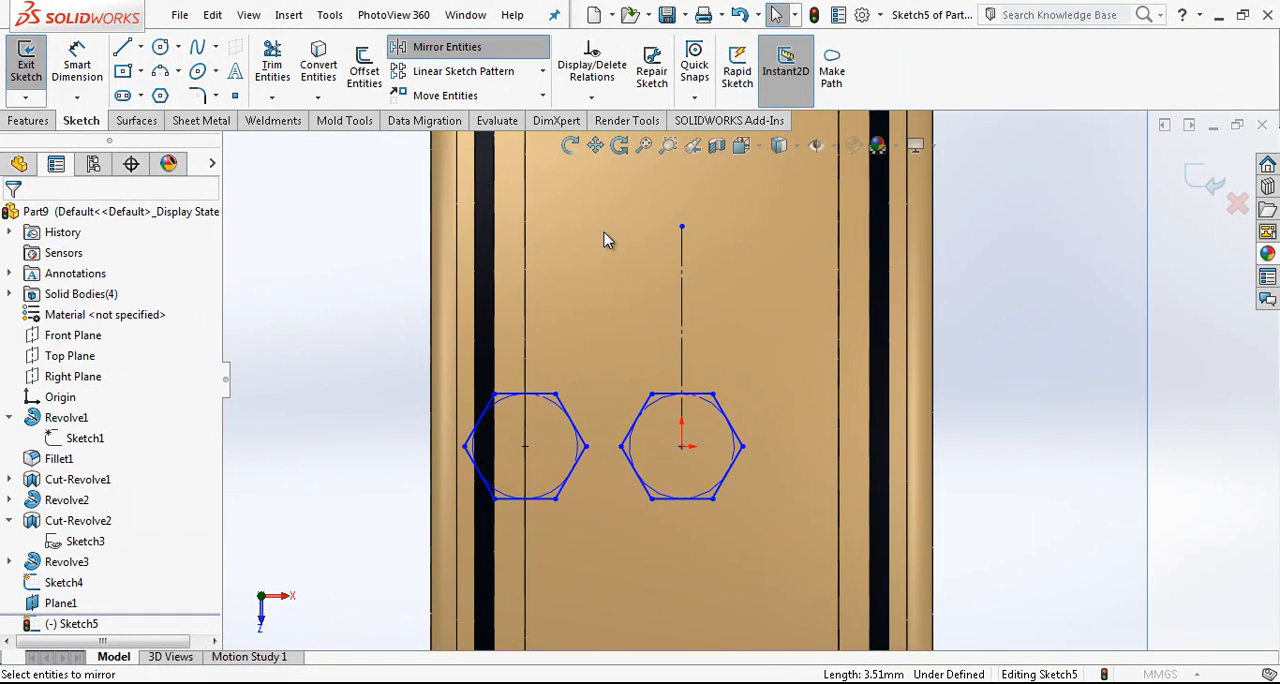
pyautogui.moveTo(600, 262); pyautogui.dragTo(392, 546)
pyautogui.click(118, 523)
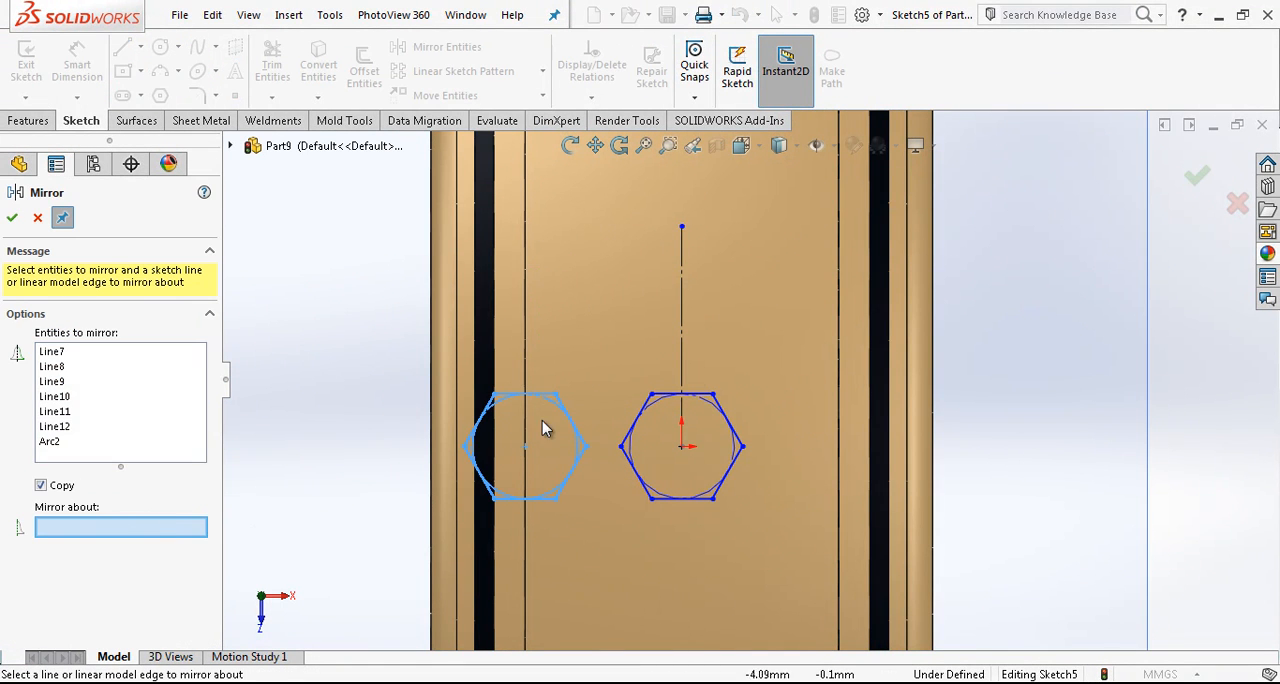
pyautogui.click(684, 345)
pyautogui.press('Return')
pyautogui.press('Escape')
pyautogui.scroll(-2, 823, 434)
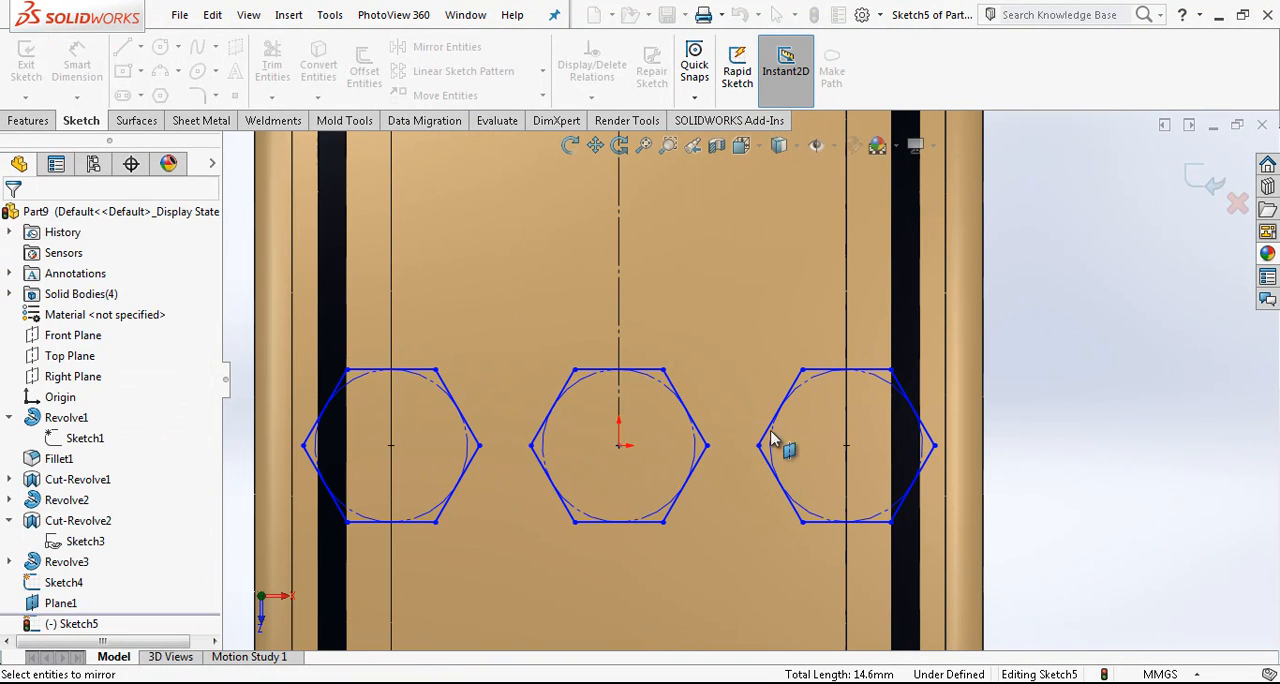
# - Shrink the hexagons slightly and dimension the central one 1.5 mm across two opposite sides
pyautogui.moveTo(663, 371); pyautogui.dragTo(657, 386)
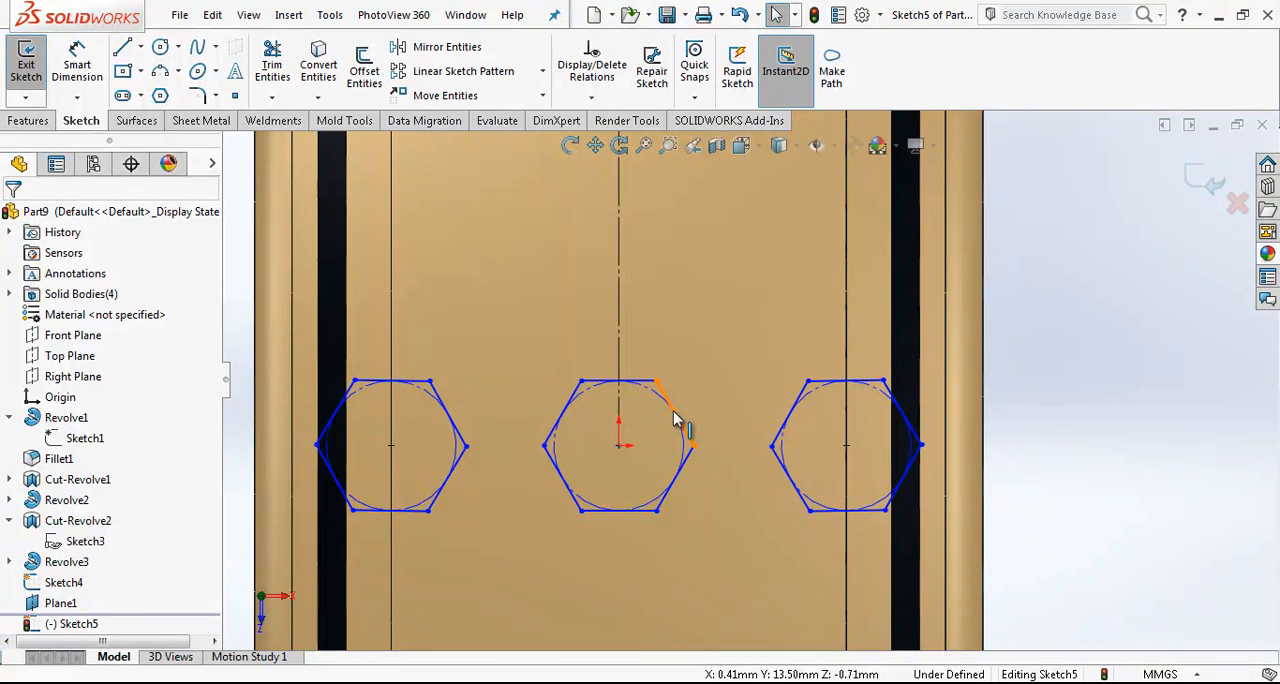
pyautogui.click(84, 72)
pyautogui.click(560, 476)
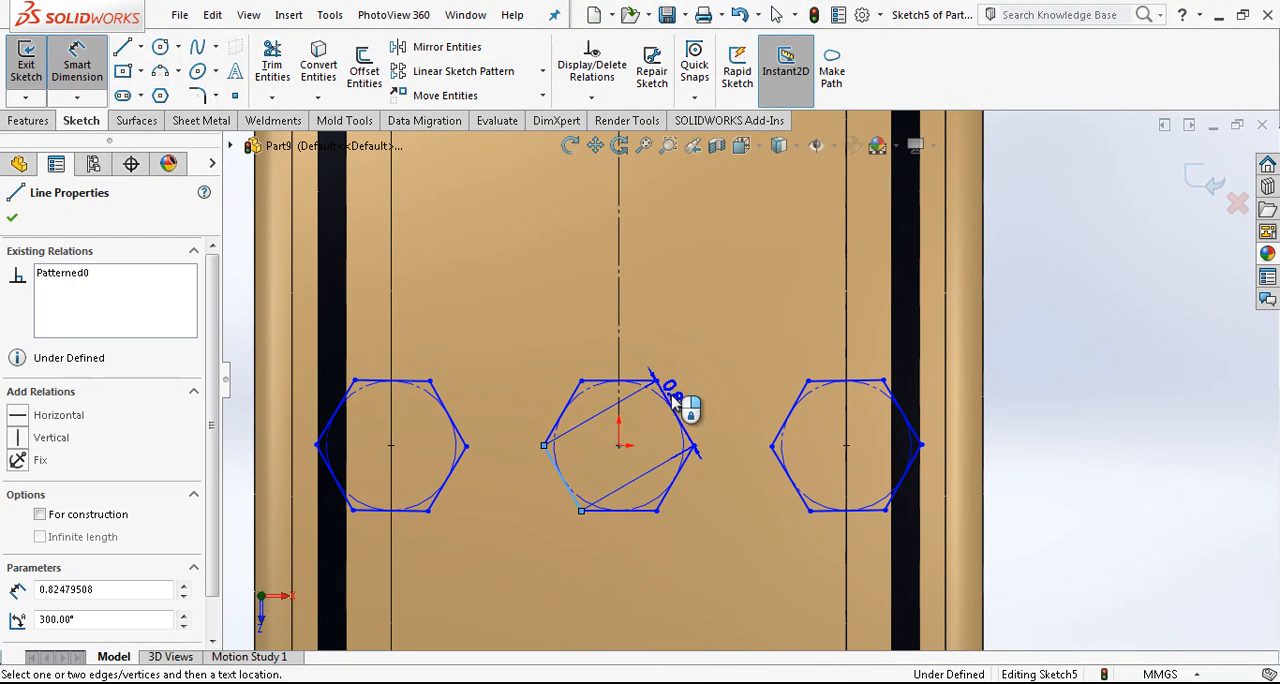
pyautogui.click(672, 396)
pyautogui.click(571, 335)
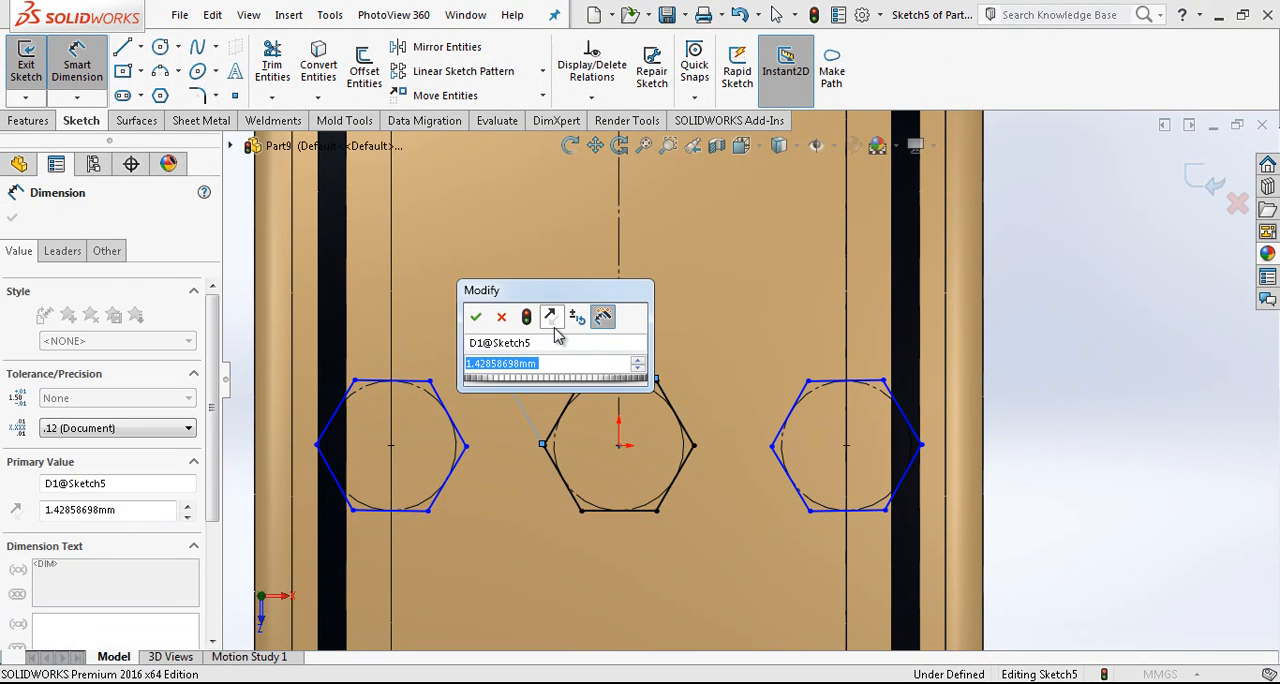
pyautogui.write('1,5')
pyautogui.press('Return')
pyautogui.press('Escape')
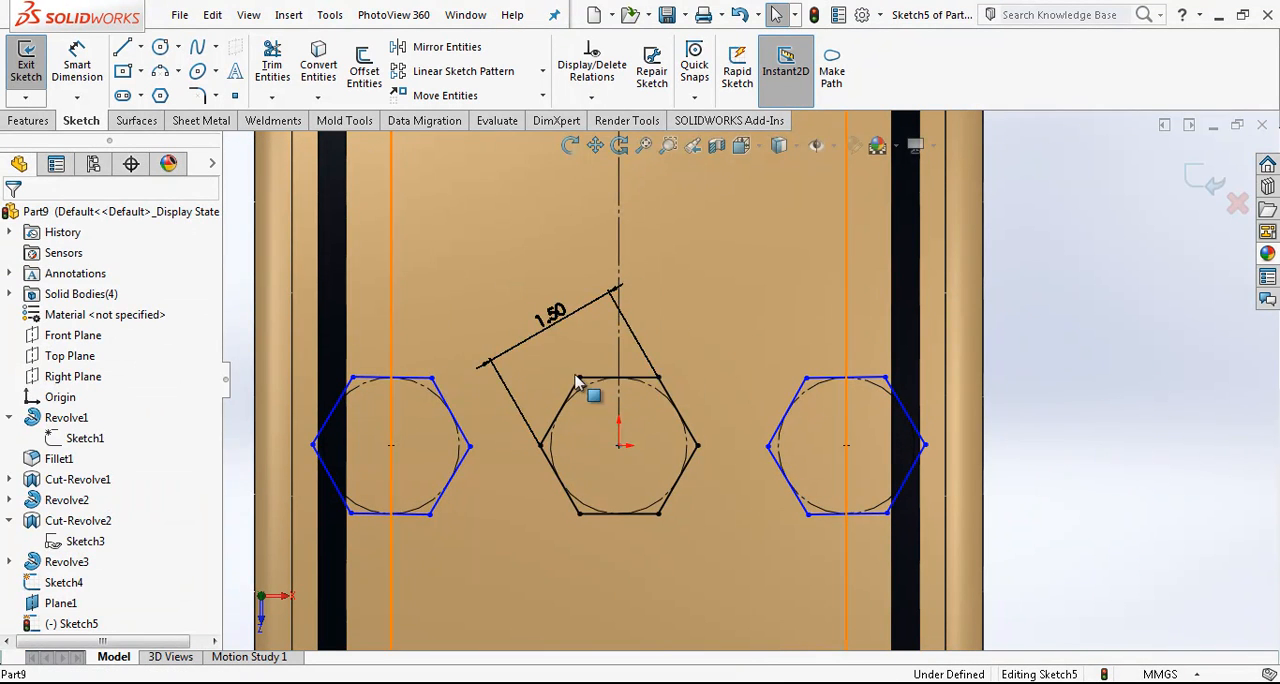
# - Make the upper side of the left hexagon collinear with the upper side of the central hexagon
pyautogui.click(415, 387)
pyautogui.click(415, 382)
pyautogui.keyDown('ctrl'); pyautogui.click(603, 379); pyautogui.keyUp('ctrl')
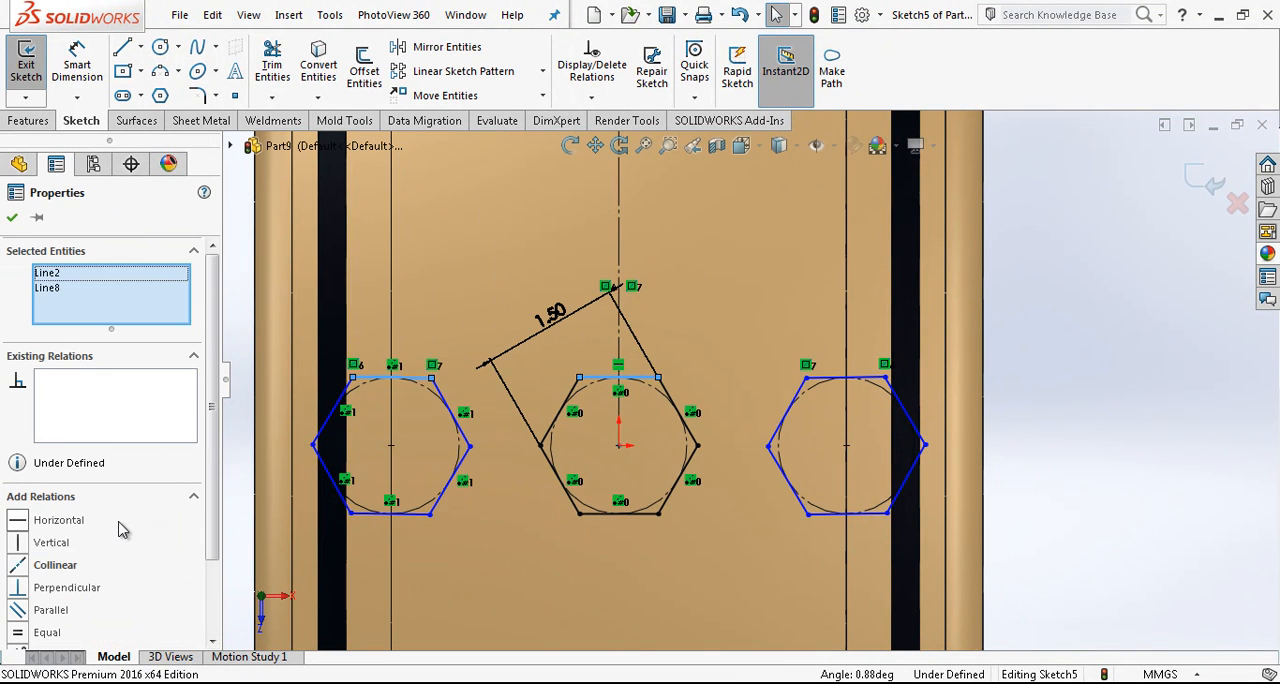
pyautogui.click(57, 570)
pyautogui.press('Escape')
# - Draw a fourth hexagon above the gap between the central and right hexagons and move it closer to them
pyautogui.scroll(-2, 766, 414)
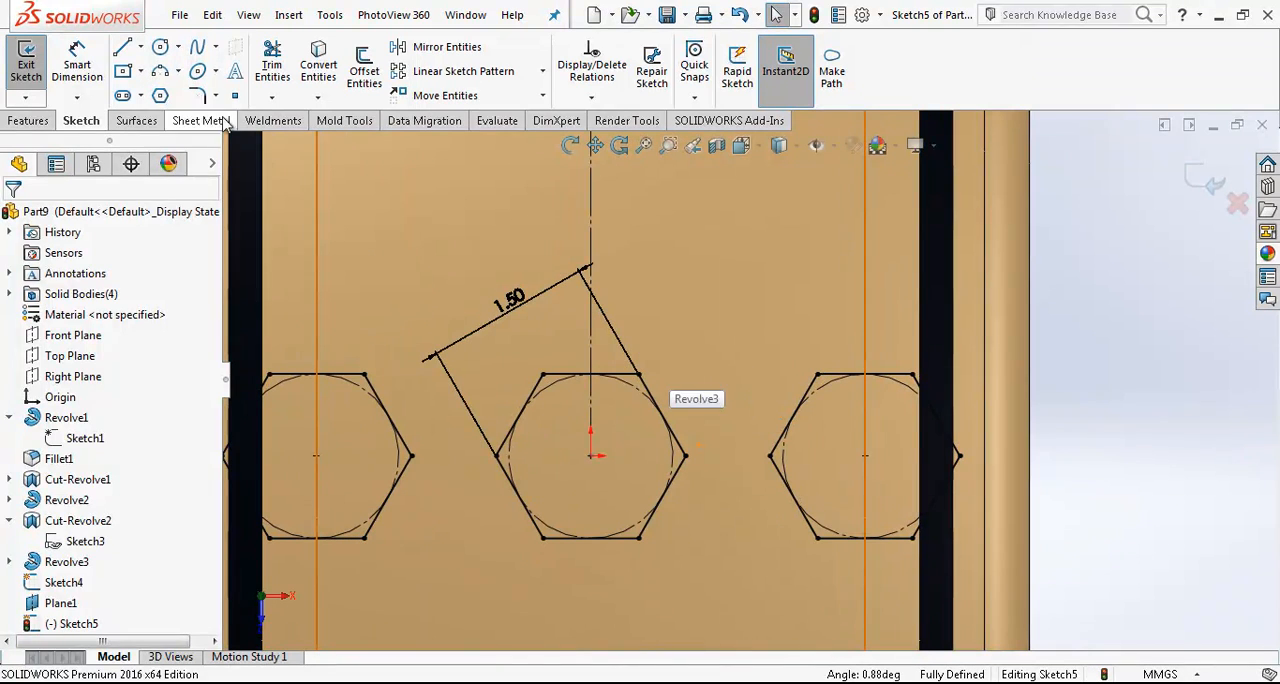
pyautogui.click(160, 95)
pyautogui.click(705, 333)
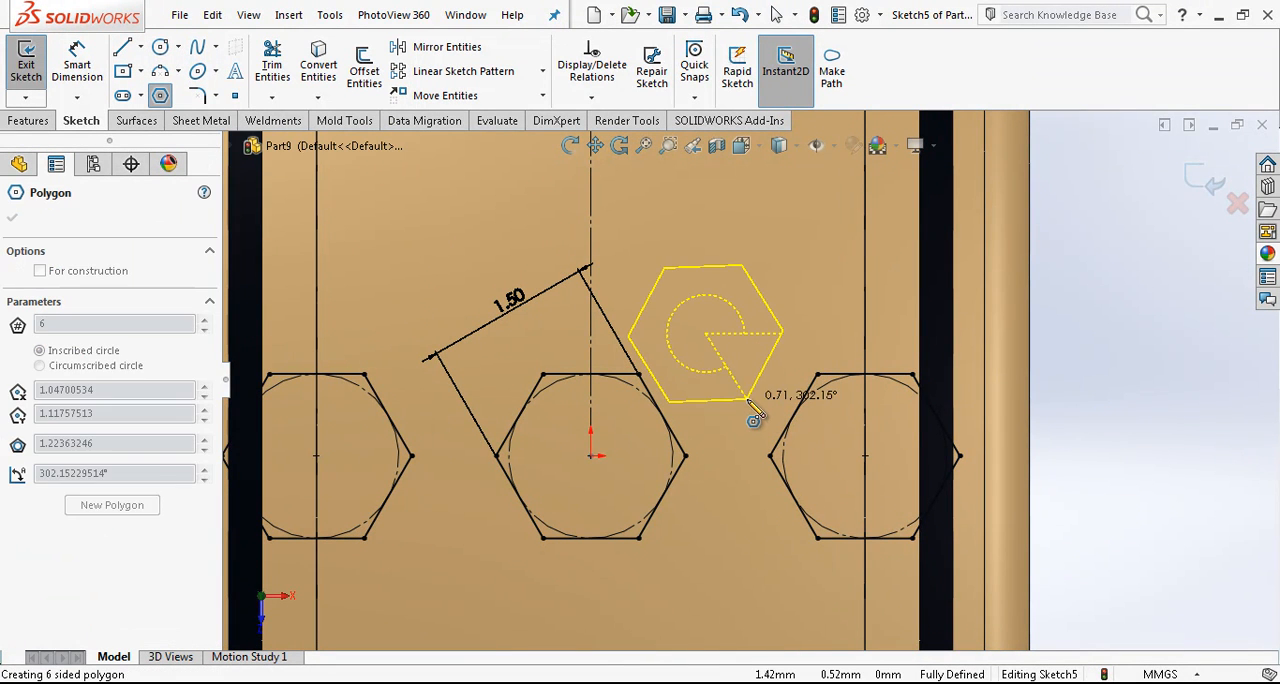
pyautogui.click(749, 399)
pyautogui.moveTo(707, 334); pyautogui.dragTo(730, 358)
pyautogui.scroll(2, 730, 358)
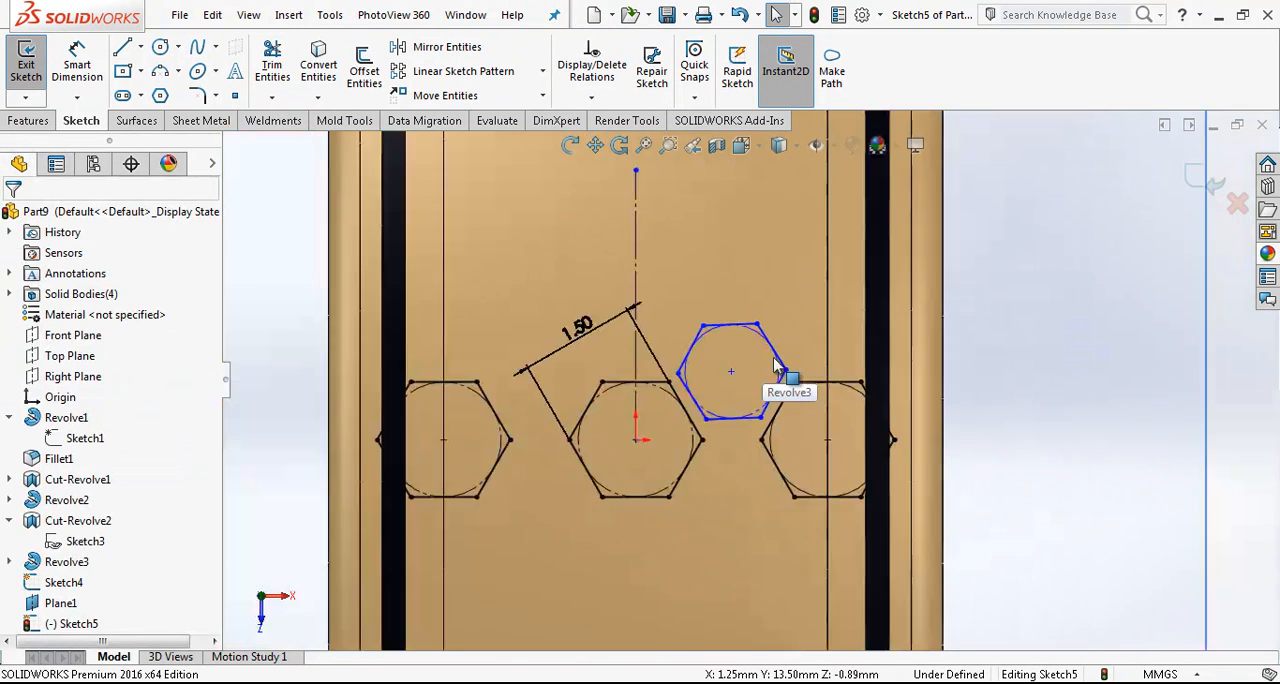
# - Make the facing sides of the upper hexagon and the central hexagon parallel
pyautogui.scroll(-2, 749, 366)
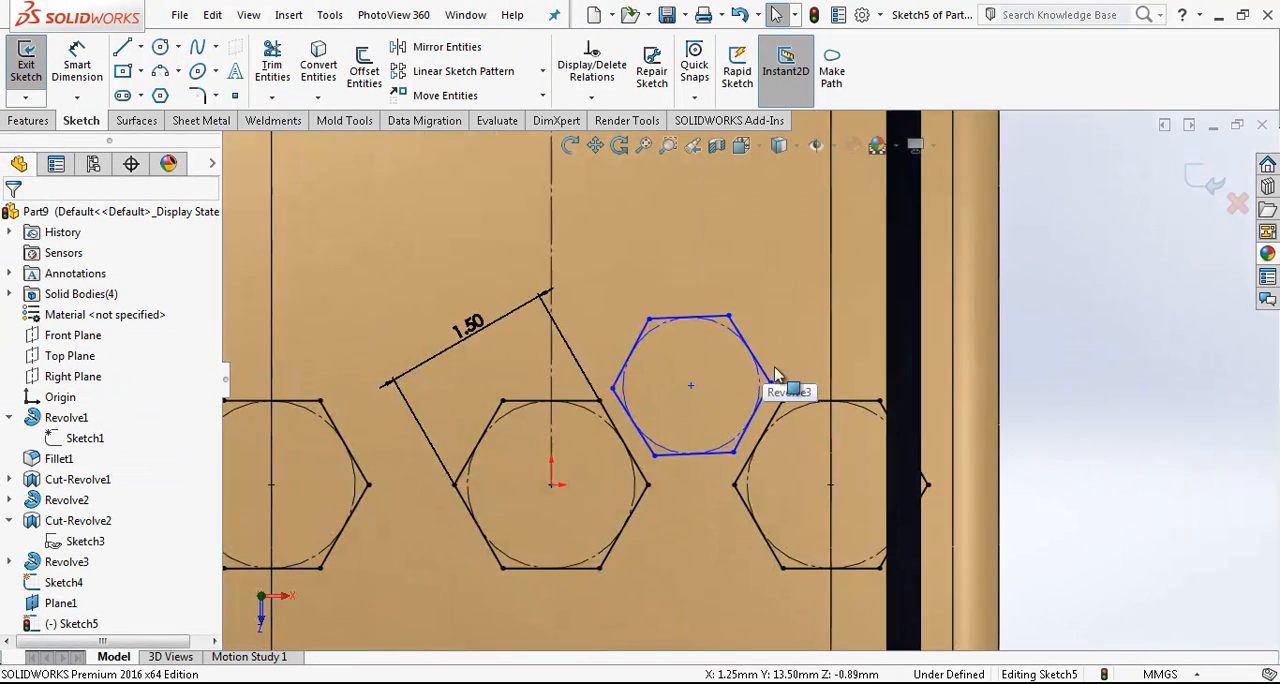
pyautogui.click(627, 430)
pyautogui.keyDown('ctrl'); pyautogui.click(610, 421); pyautogui.keyUp('ctrl')
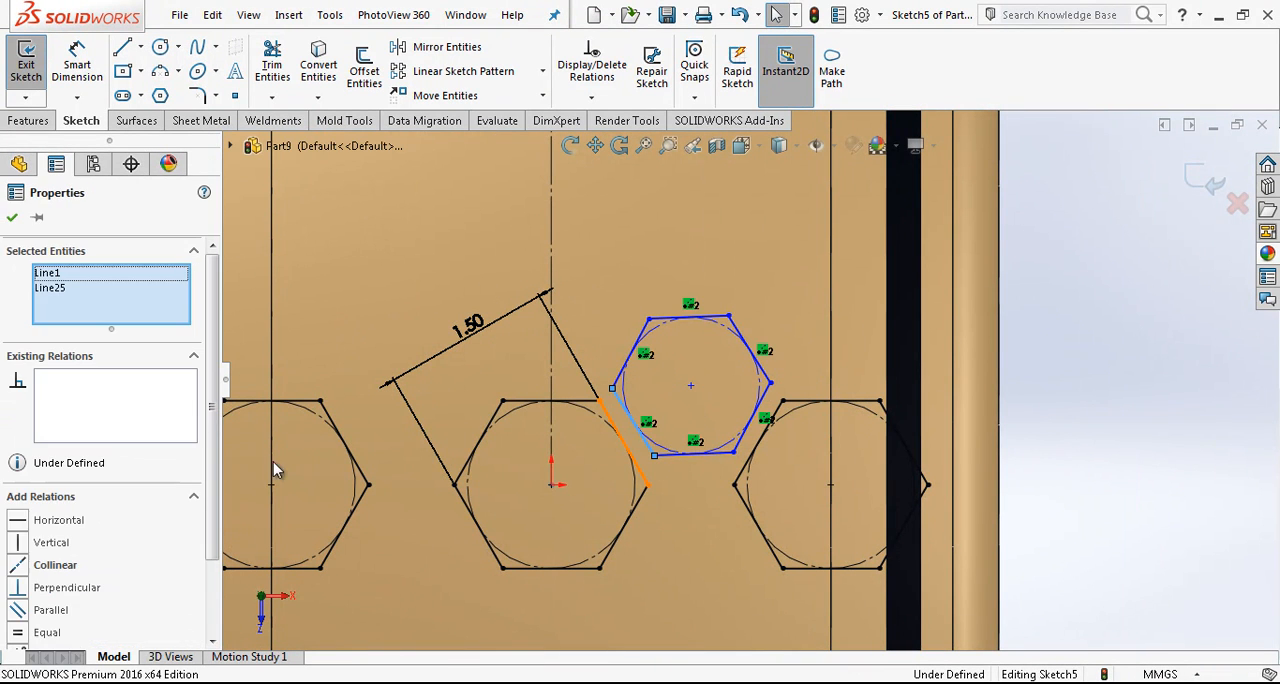
pyautogui.click(52, 611)
pyautogui.press('Escape')
pyautogui.click(752, 428)
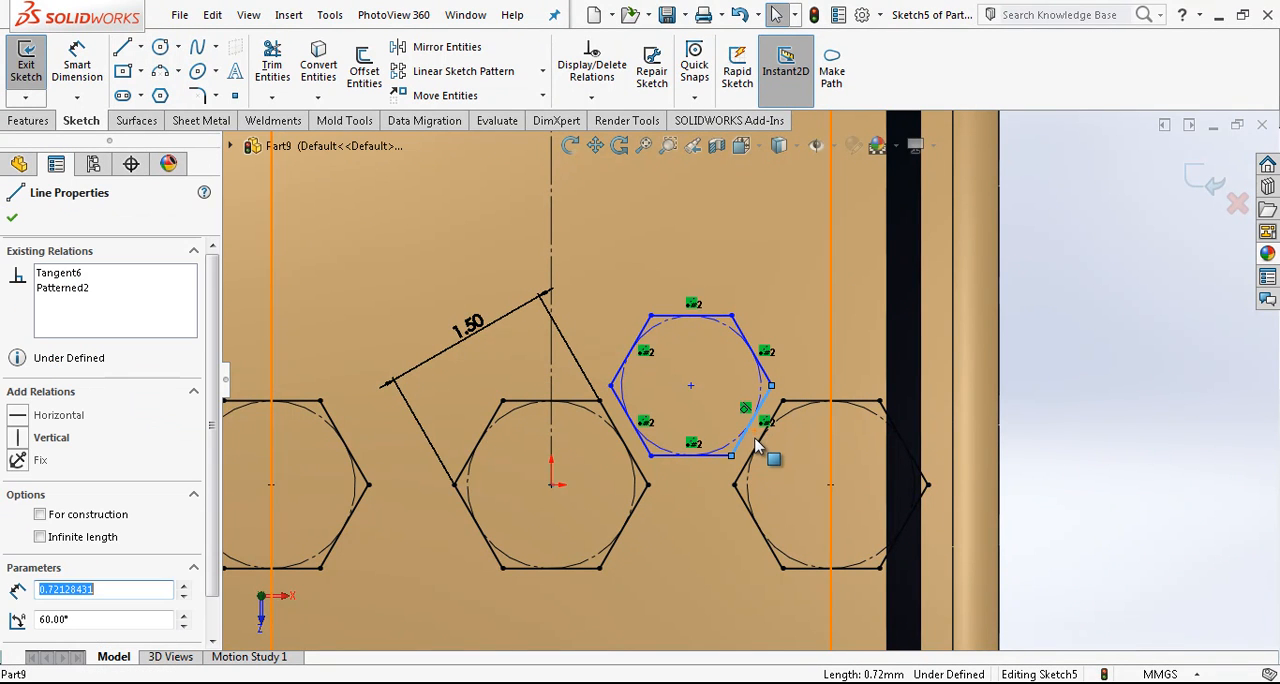
pyautogui.scroll(-1, 755, 420)
pyautogui.press('Escape')
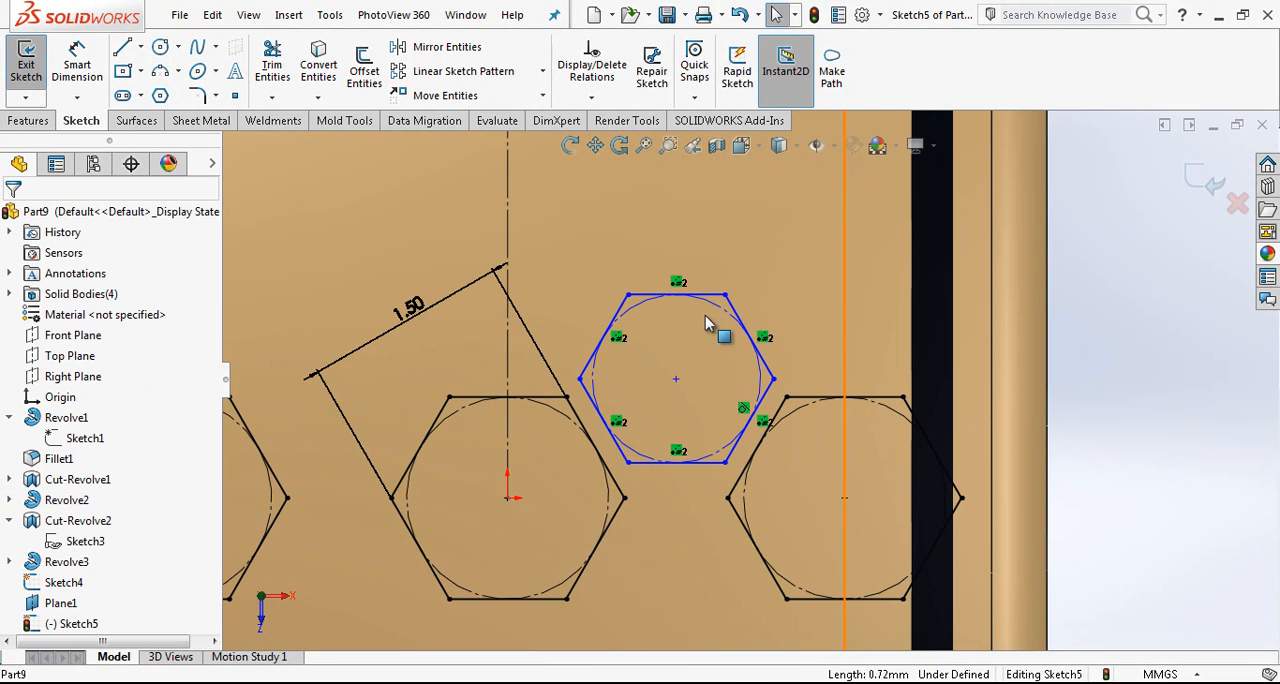
pyautogui.click(705, 322)
pyautogui.press('Escape')
# - Dimension the upper hexagon 1.5 mm across two opposite sides
pyautogui.click(90, 66)
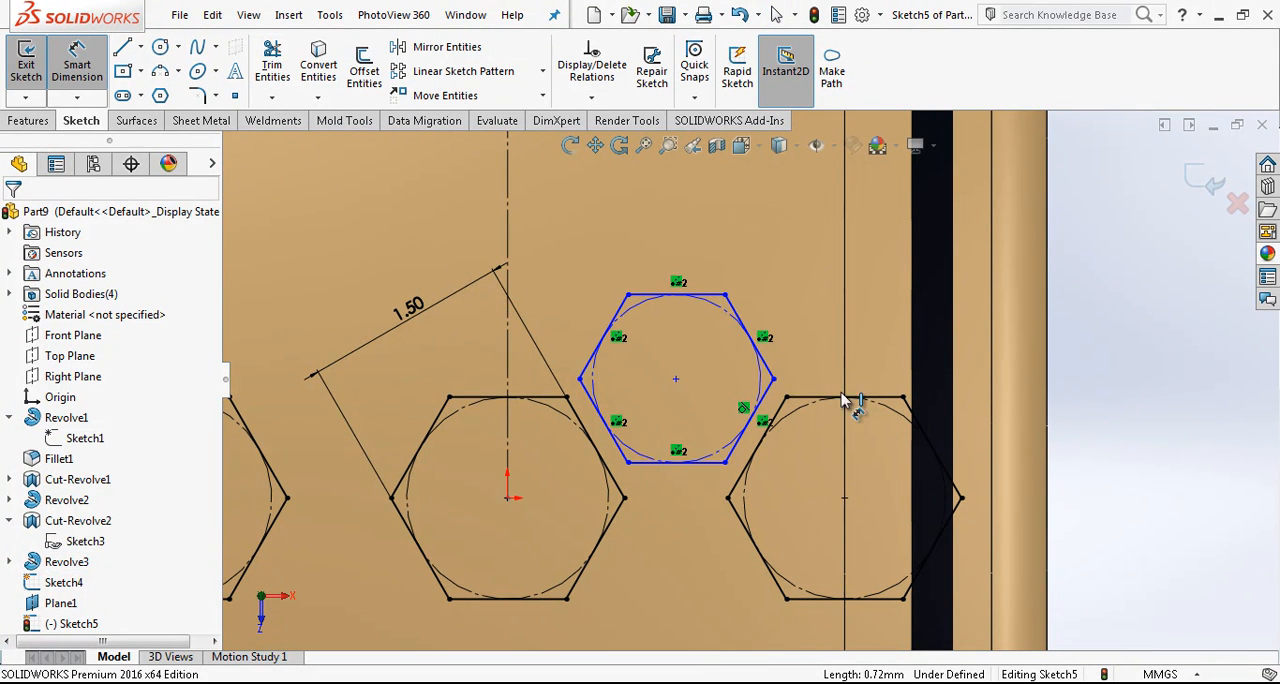
pyautogui.click(767, 378)
pyautogui.click(597, 418)
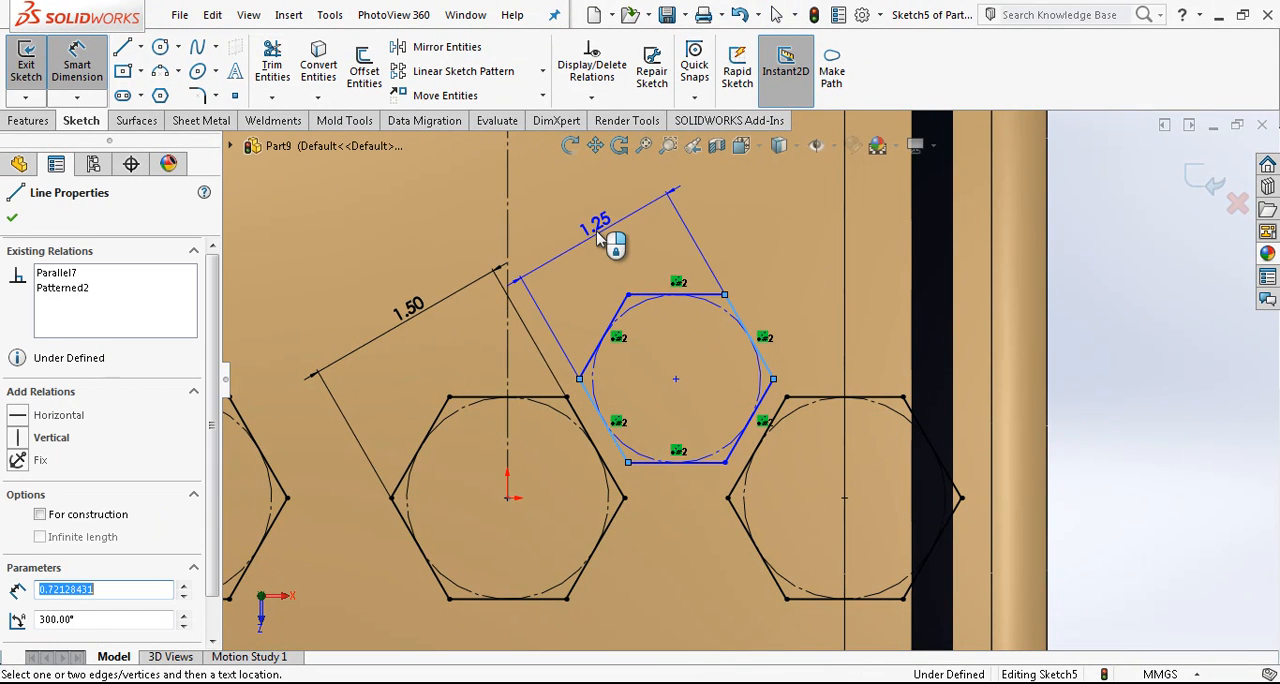
pyautogui.click(602, 242)
pyautogui.write('0')
pyautogui.press('BackSpace')
pyautogui.write('1,5')
pyautogui.press('Return')
pyautogui.press('Escape')
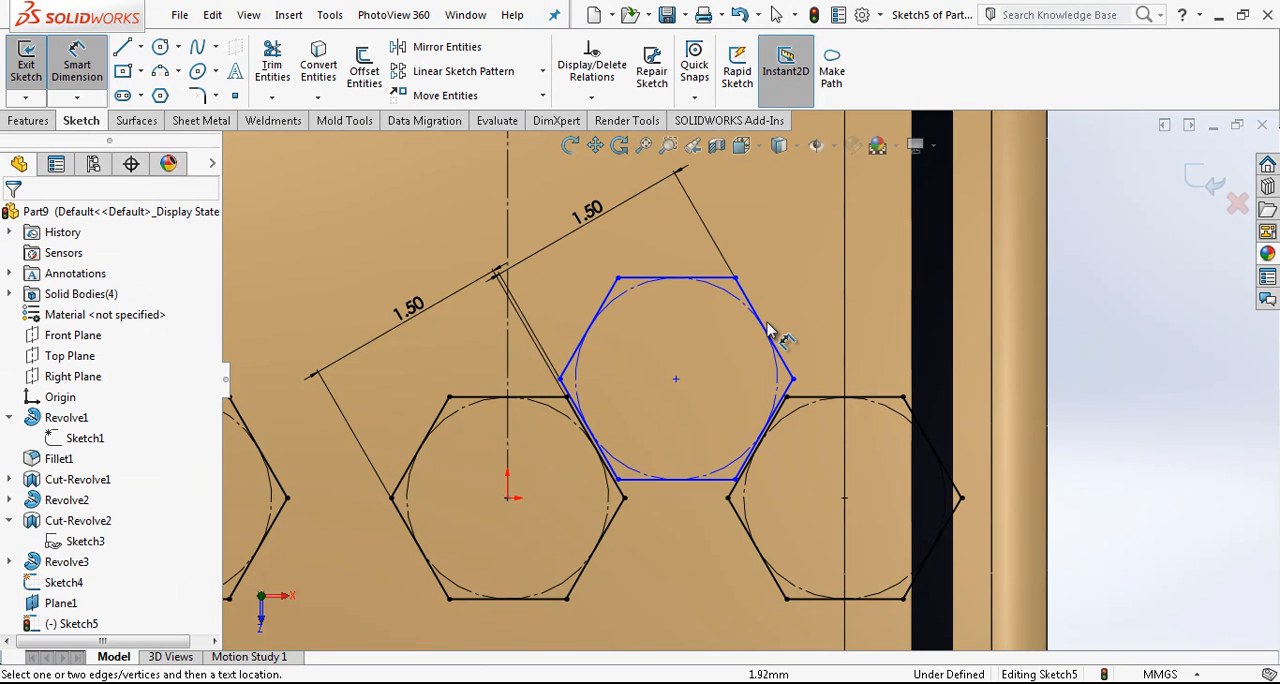
# - Move the upper hexagon slightly upward and dimension its gap to the right hexagon's facing side as 0.25 mm
pyautogui.click(677, 377)
pyautogui.moveTo(680, 363); pyautogui.dragTo(678, 339)
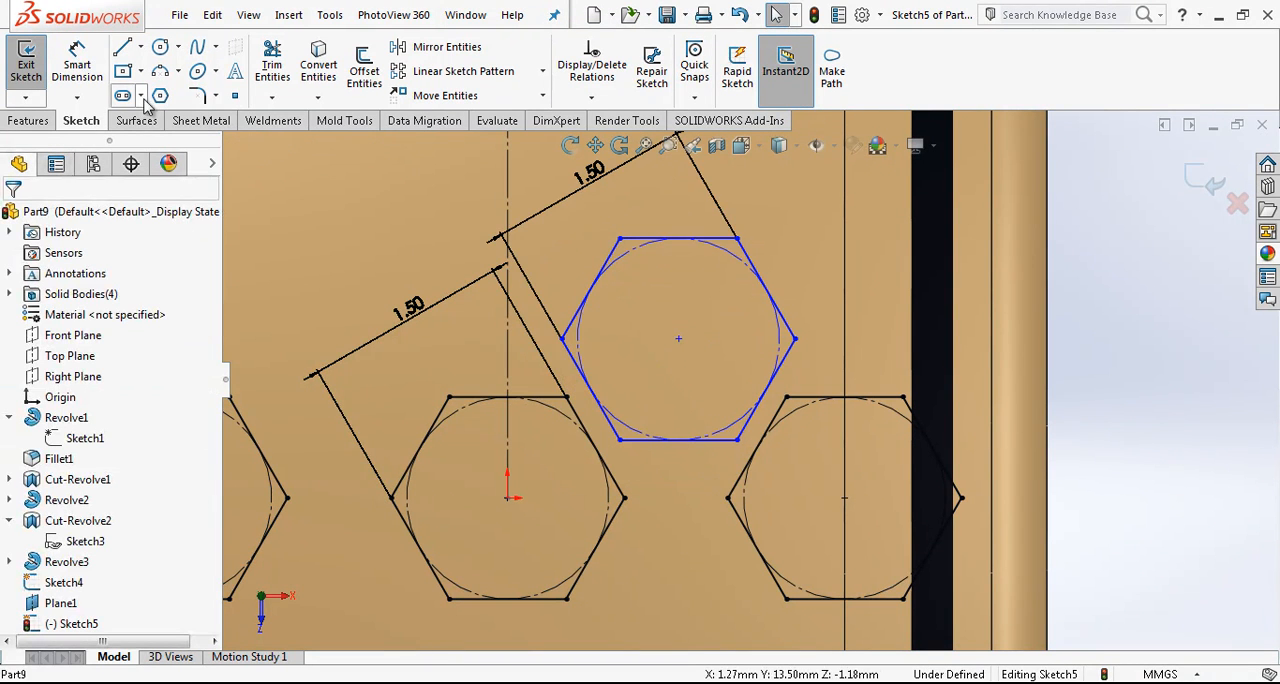
pyautogui.click(766, 443)
pyautogui.click(768, 428)
pyautogui.click(862, 350)
pyautogui.write('0.25')
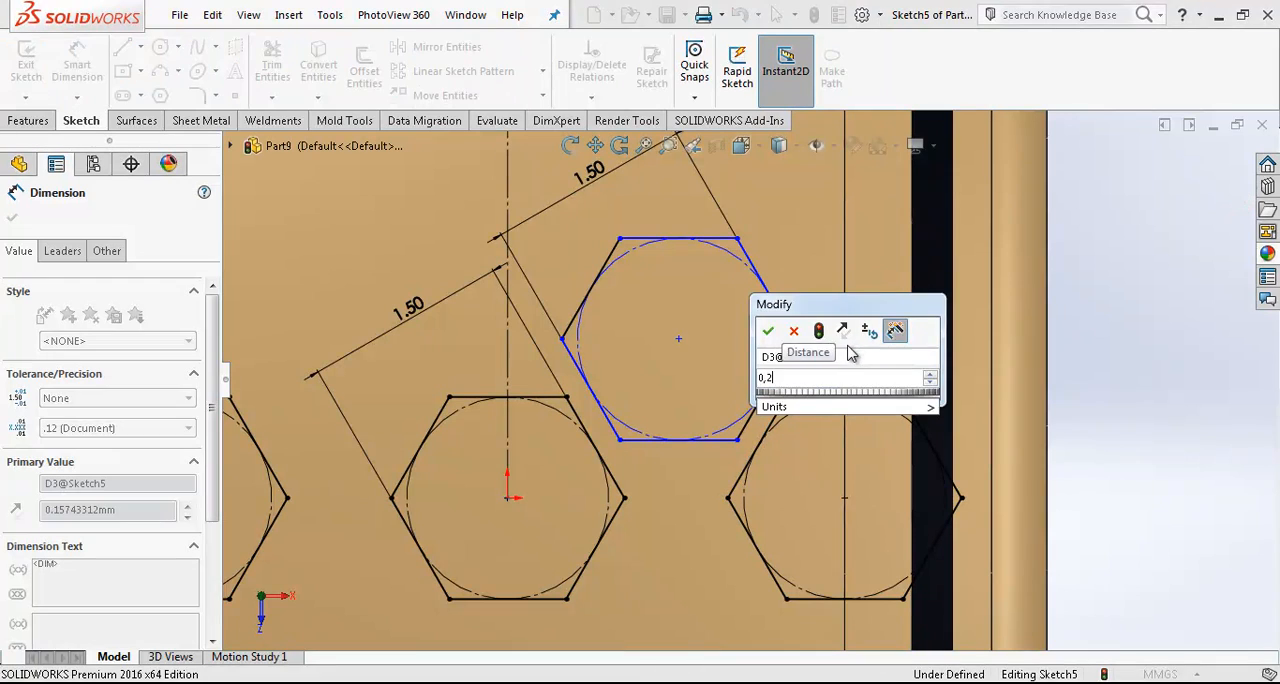
pyautogui.press('Return')
# - Dimension the gap between the facing sides of the upper and central hexagons as 0.25 mm
pyautogui.click(589, 414)
pyautogui.click(590, 421)
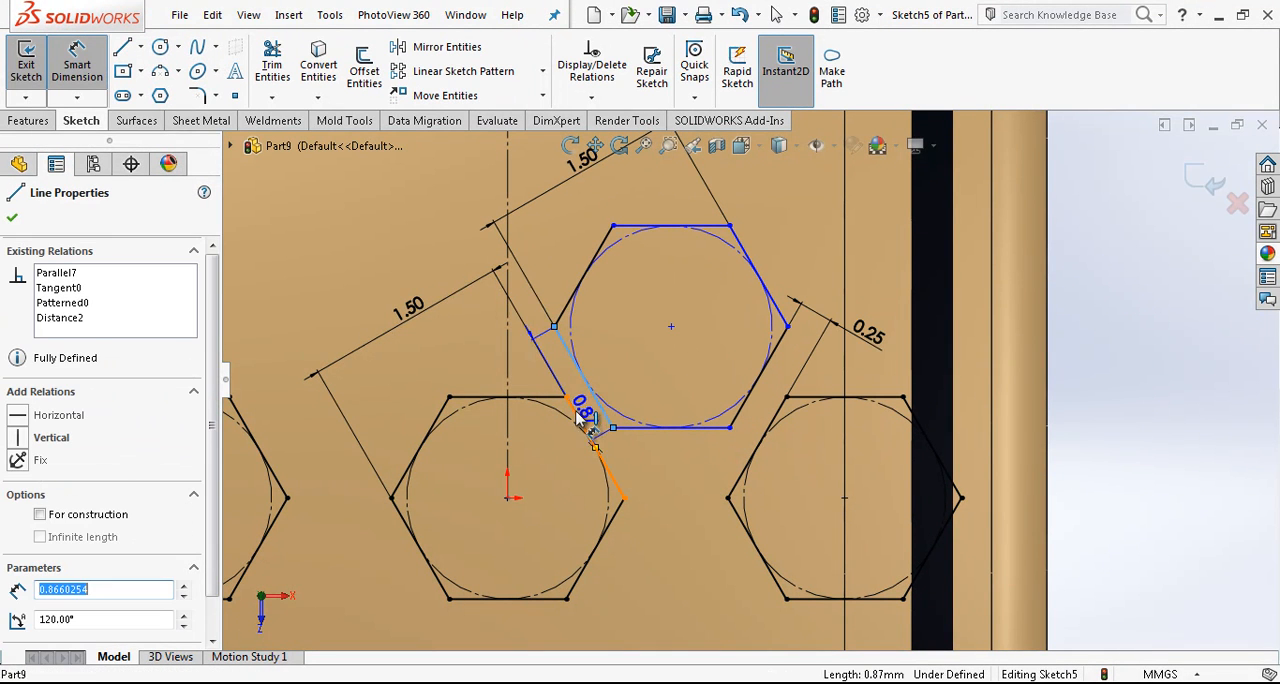
pyautogui.click(508, 334)
pyautogui.write('0.25')
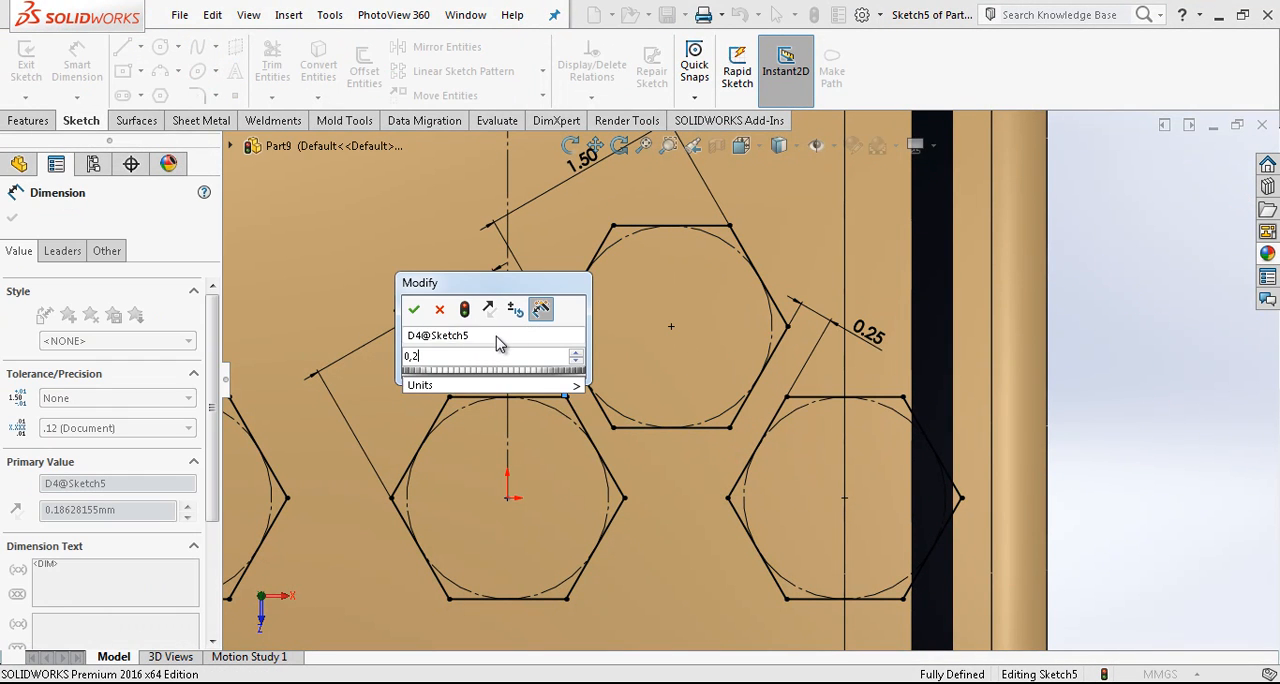
pyautogui.press('Return')
pyautogui.press('Escape')
# - Set the central hexagon's width across opposite sides to 1.35 mm
pyautogui.scroll(3, 755, 380)
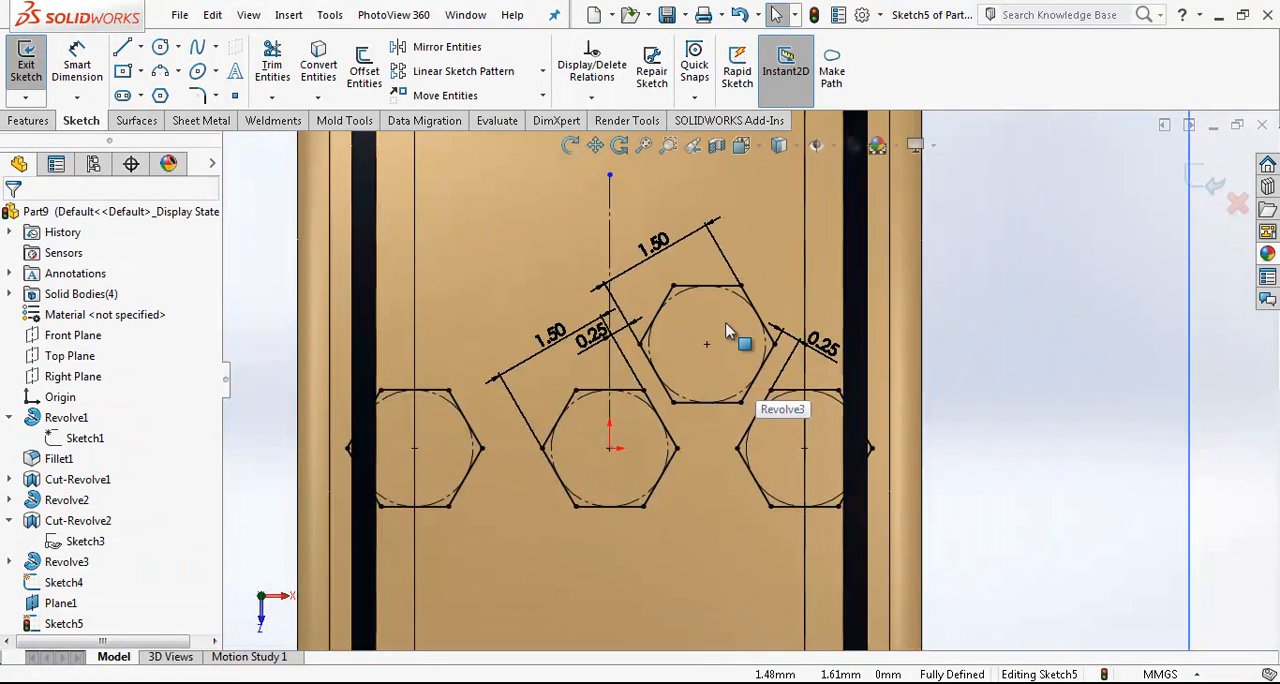
pyautogui.scroll(-2, 729, 332)
pyautogui.scroll(2, 735, 428)
pyautogui.scroll(-2, 746, 402)
pyautogui.doubleClick(484, 330)
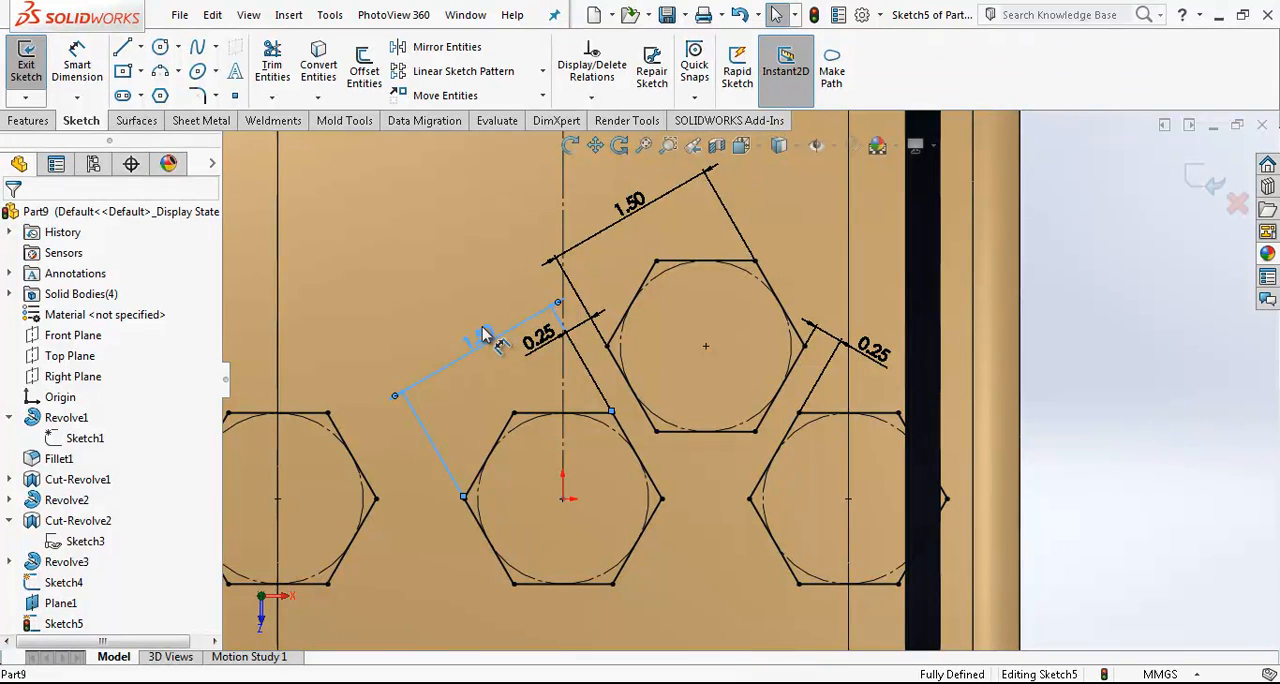
pyautogui.click(638, 207)
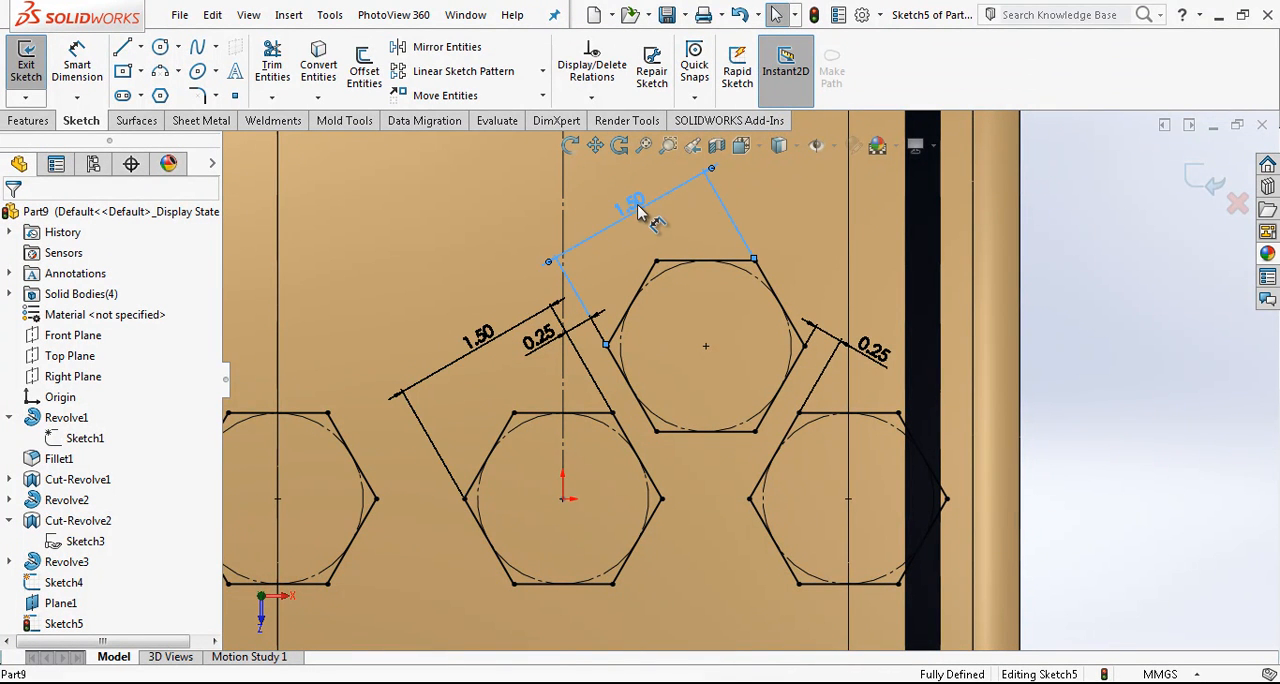
pyautogui.click(520, 312)
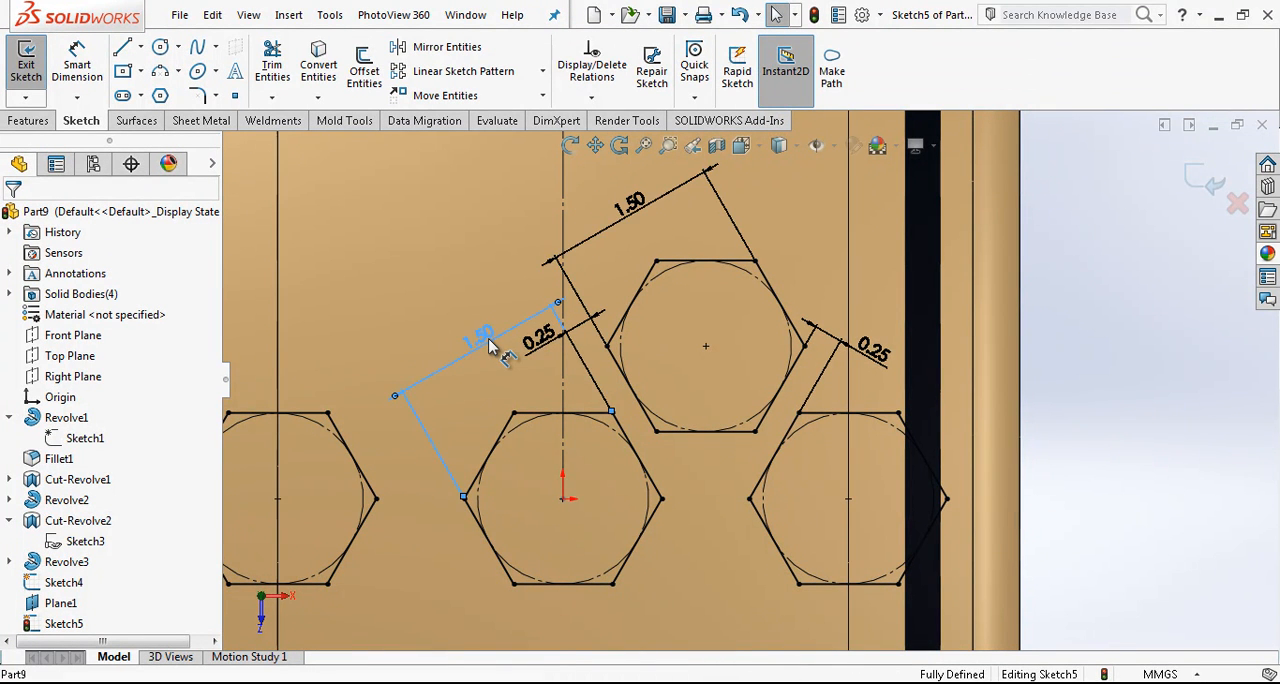
pyautogui.doubleClick(490, 345)
pyautogui.write('1.35')
pyautogui.press('Return')
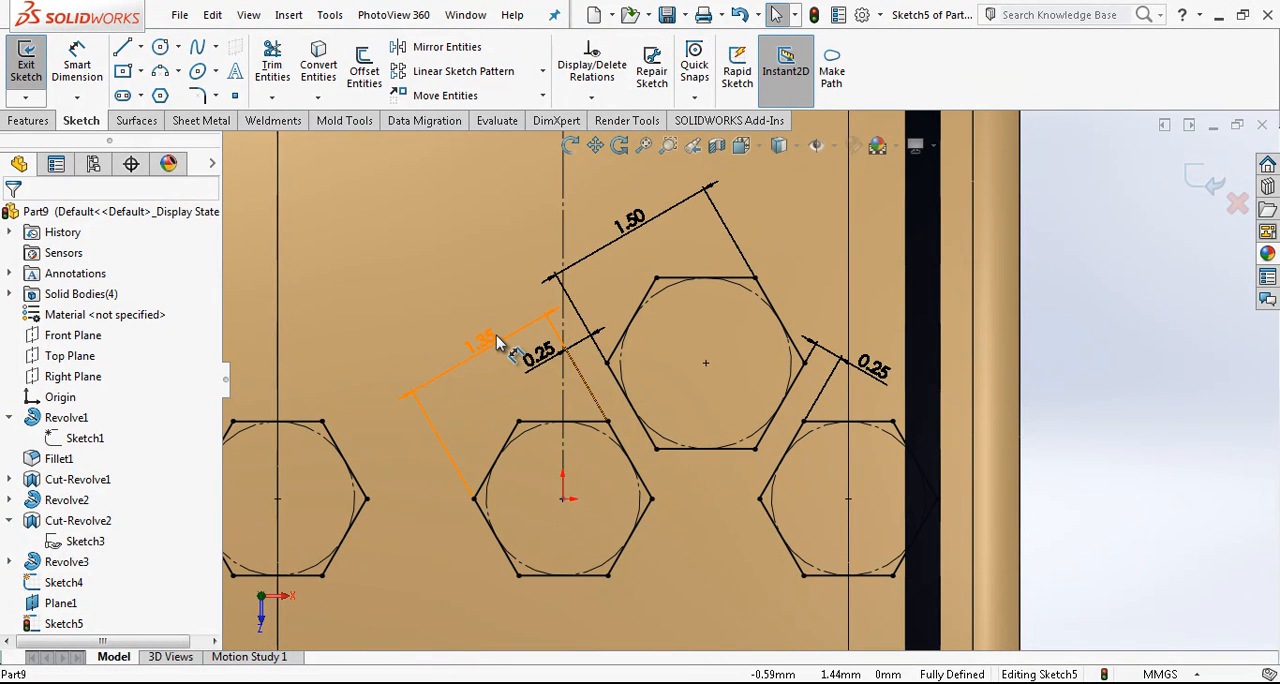
pyautogui.doubleClick(623, 230)
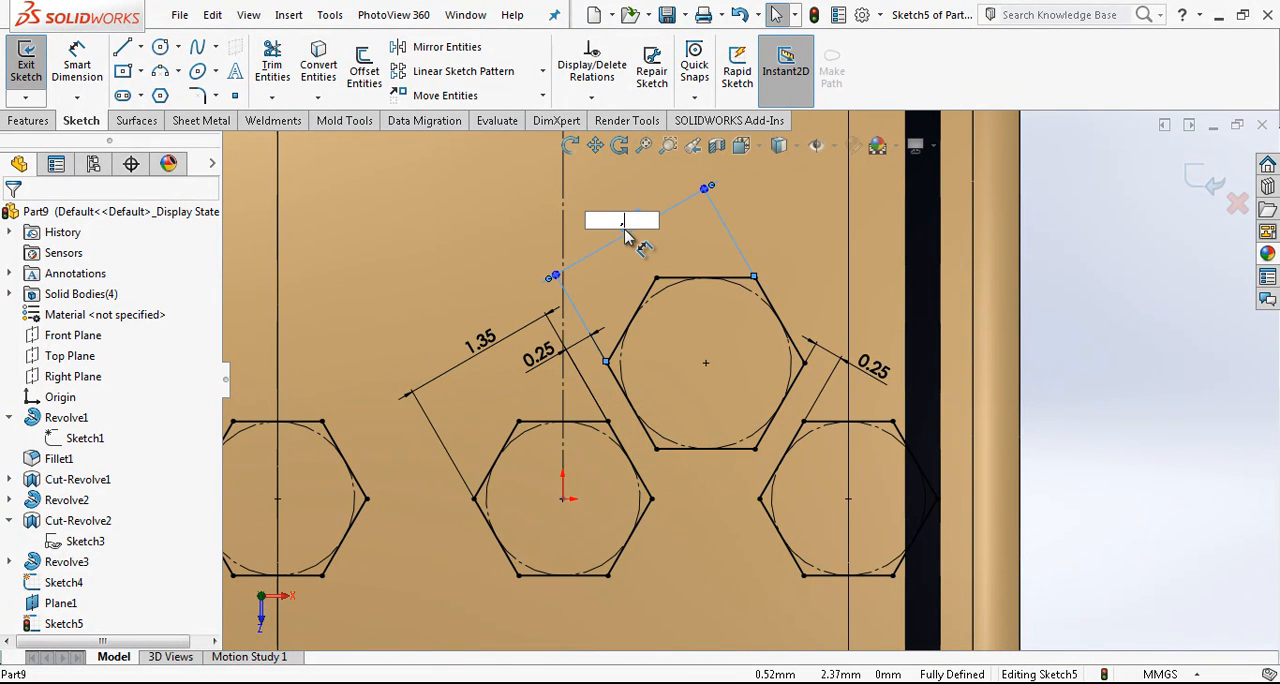
pyautogui.write(',35')
pyautogui.press('Return')
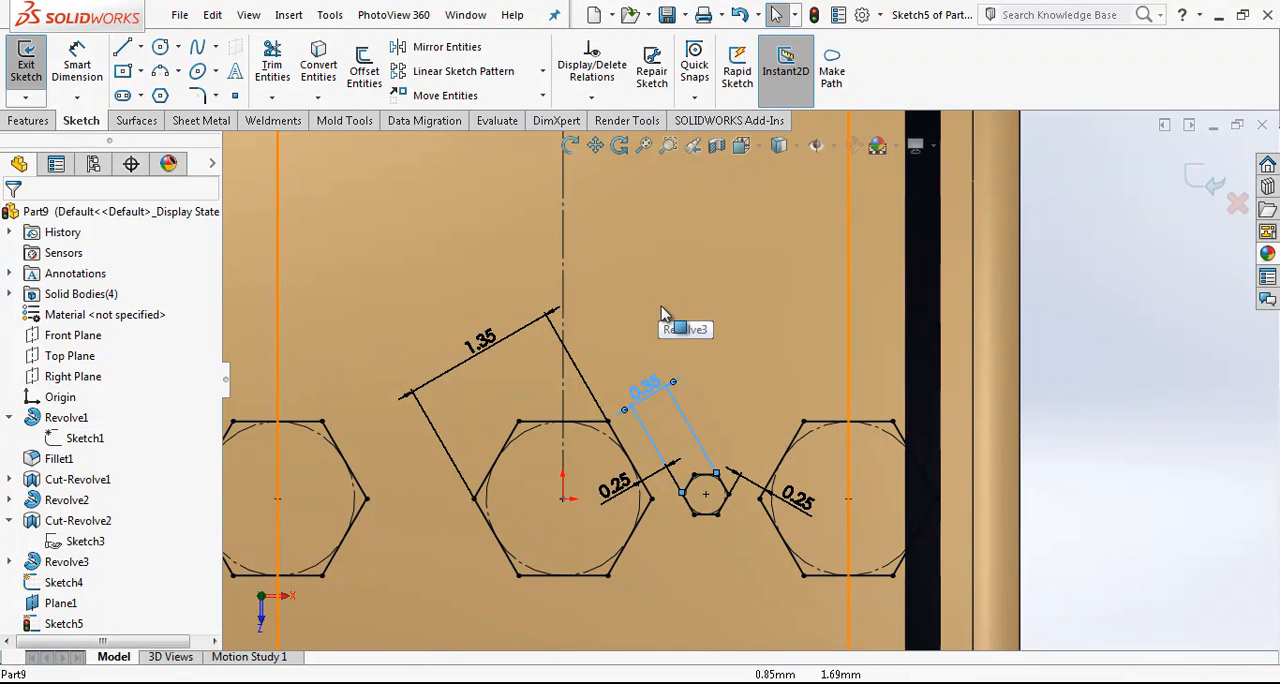
pyautogui.hotkey('ctrl', 'z')
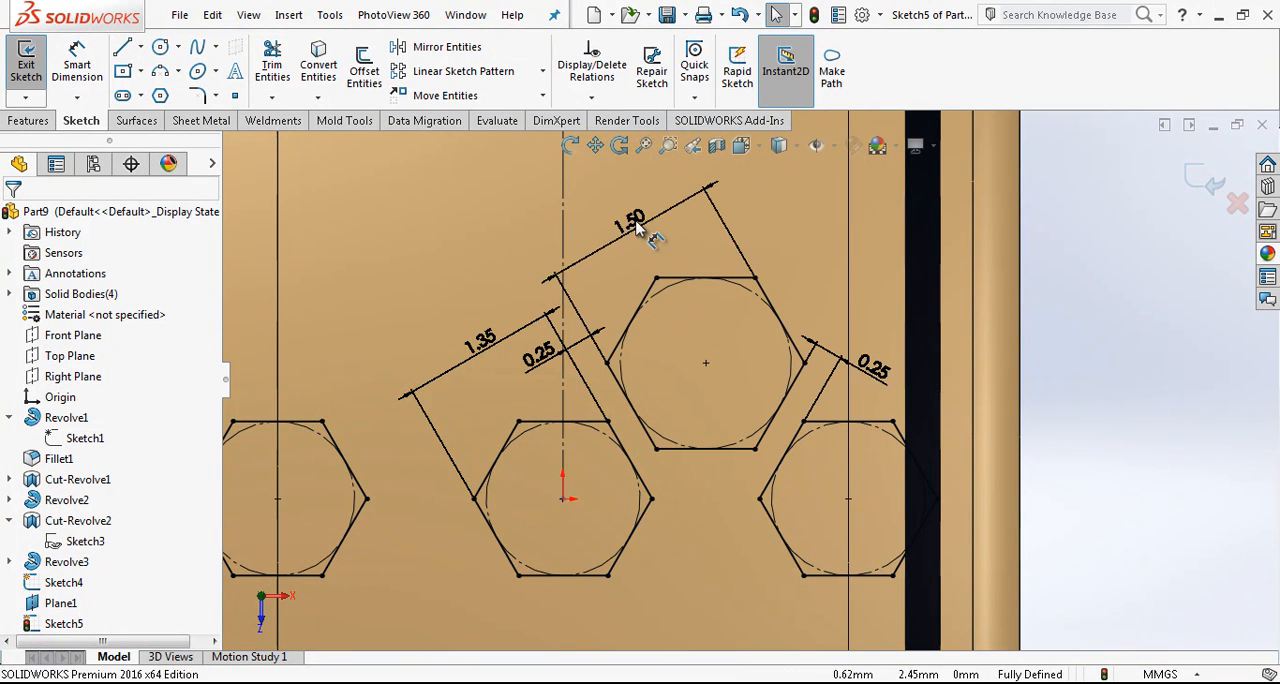
# - Set the upper hexagon's width across opposite sides to 1.35 mm and reposition its dimension text
pyautogui.moveTo(636, 227); pyautogui.dragTo(716, 214)
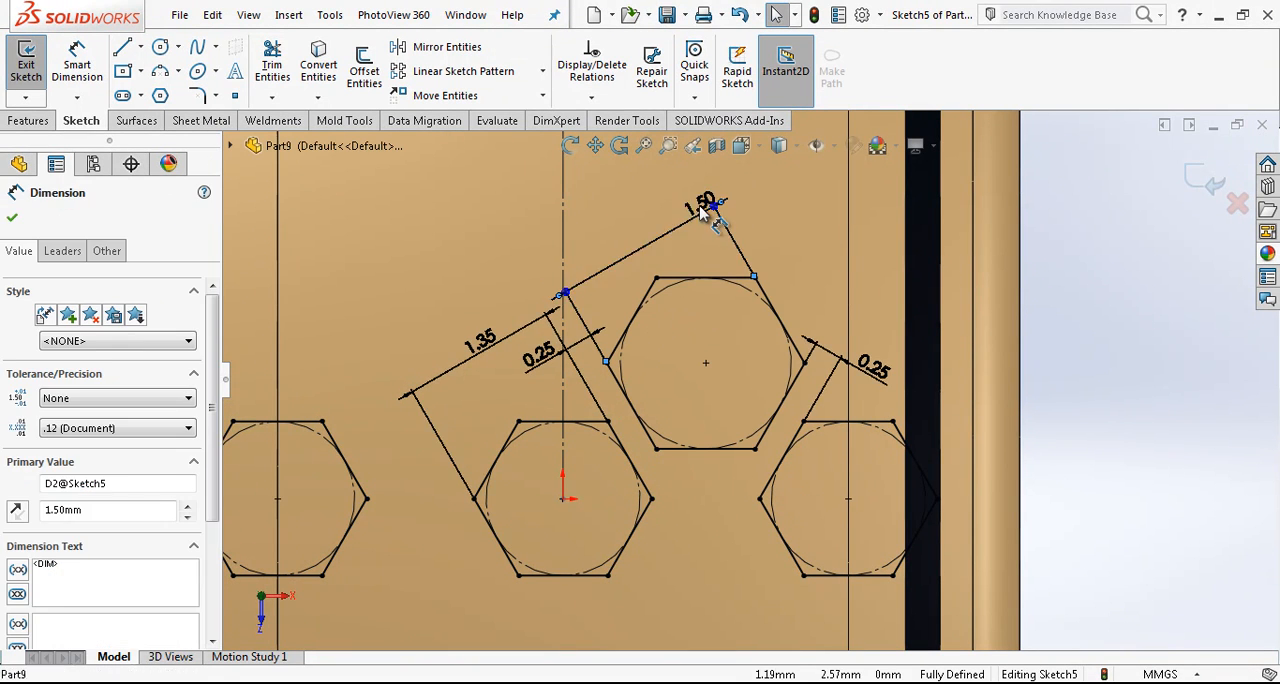
pyautogui.click(701, 211)
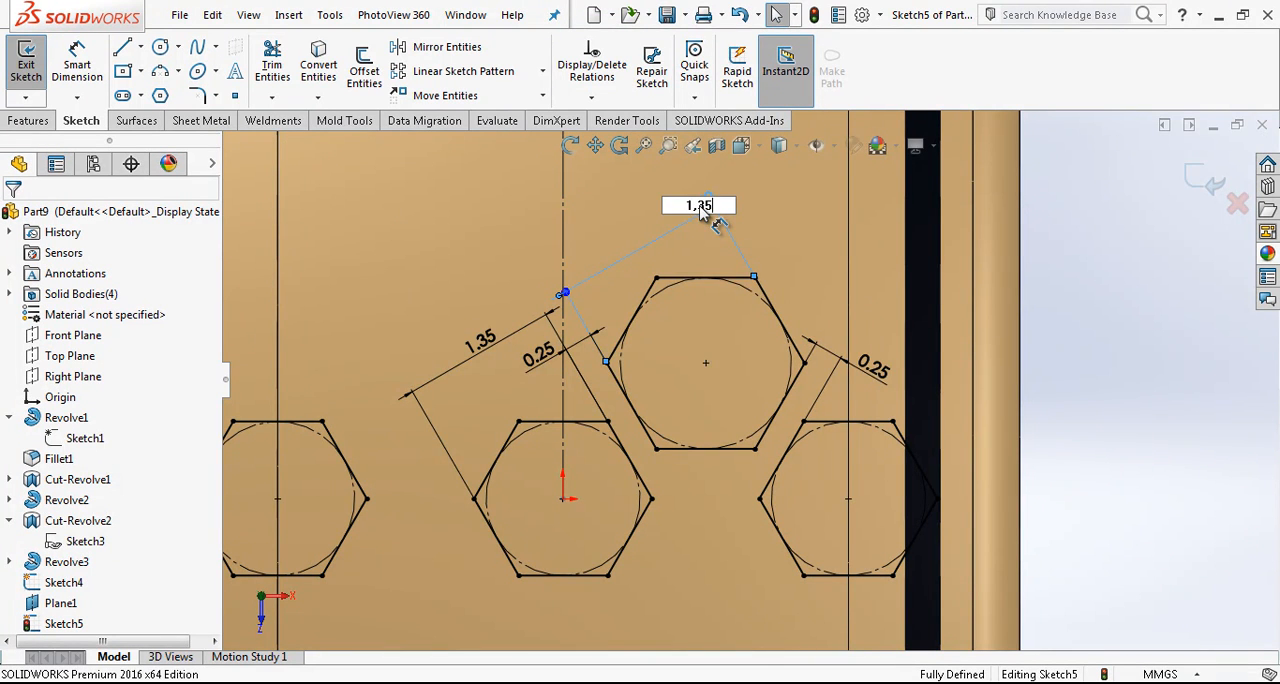
pyautogui.press('Return')
pyautogui.moveTo(700, 228); pyautogui.dragTo(700, 255)
pyautogui.press('Escape')
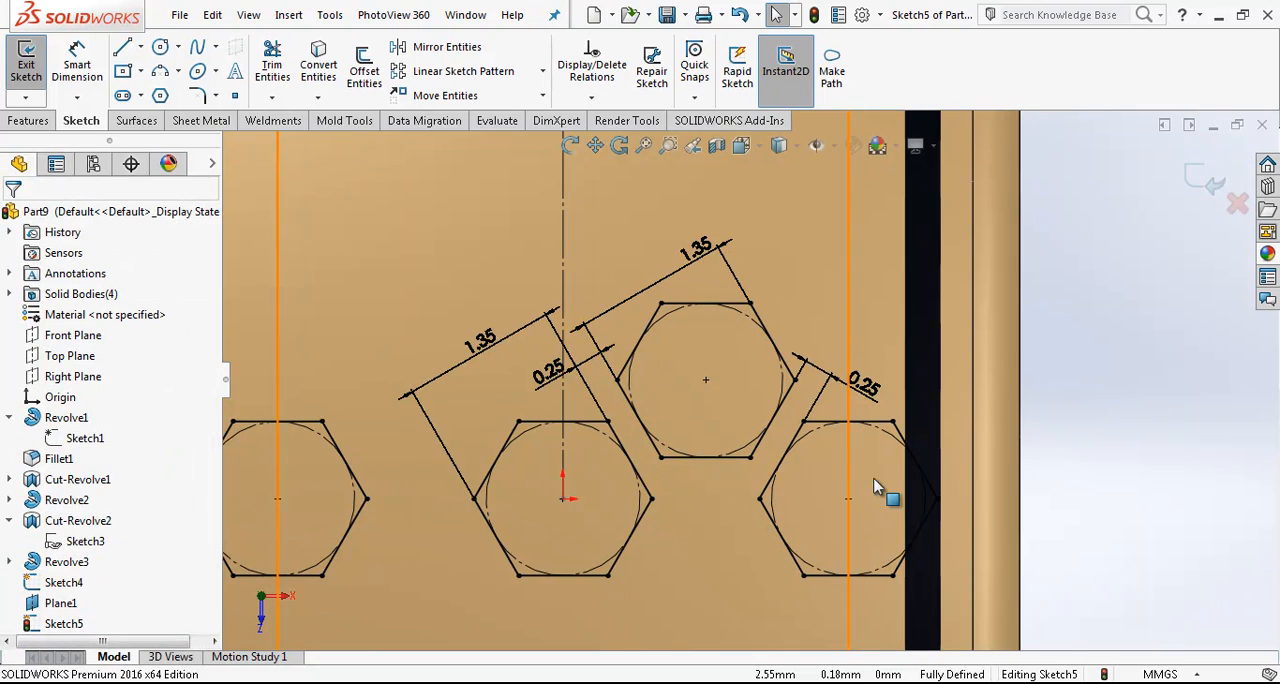
# - Draw a horizontal construction line from the origin to the centre of the right hexagon
pyautogui.press('l')
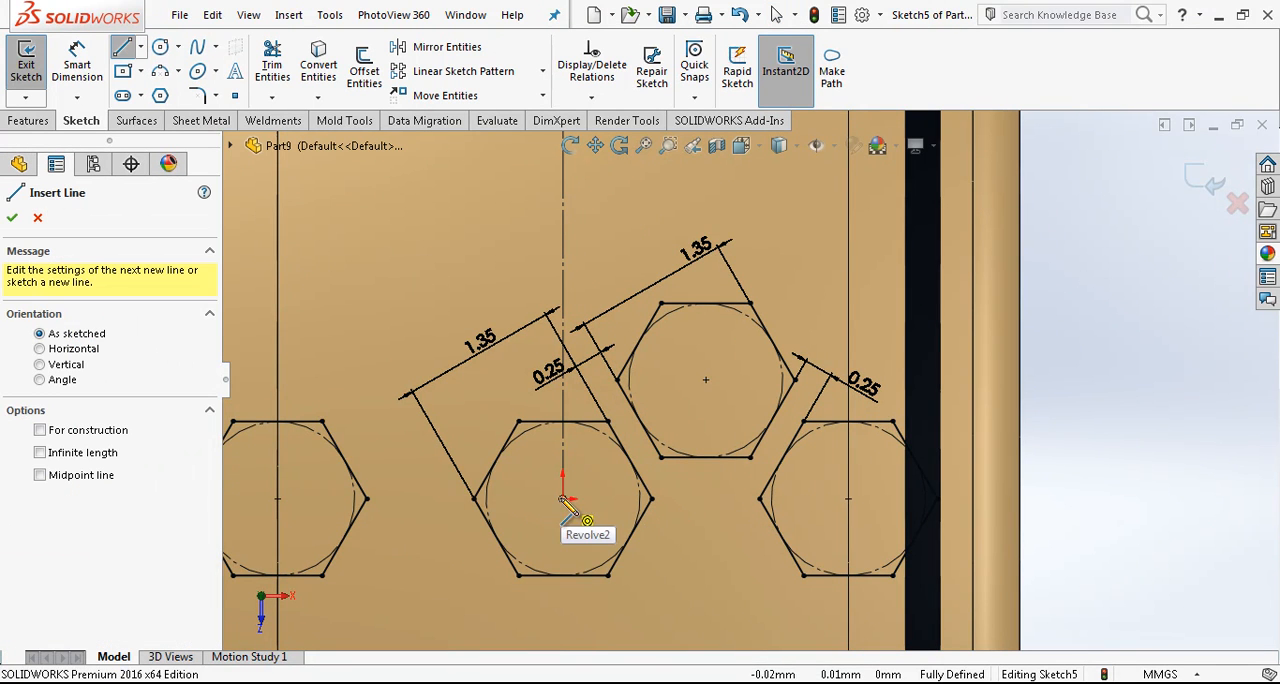
pyautogui.click(563, 498)
pyautogui.click(848, 498)
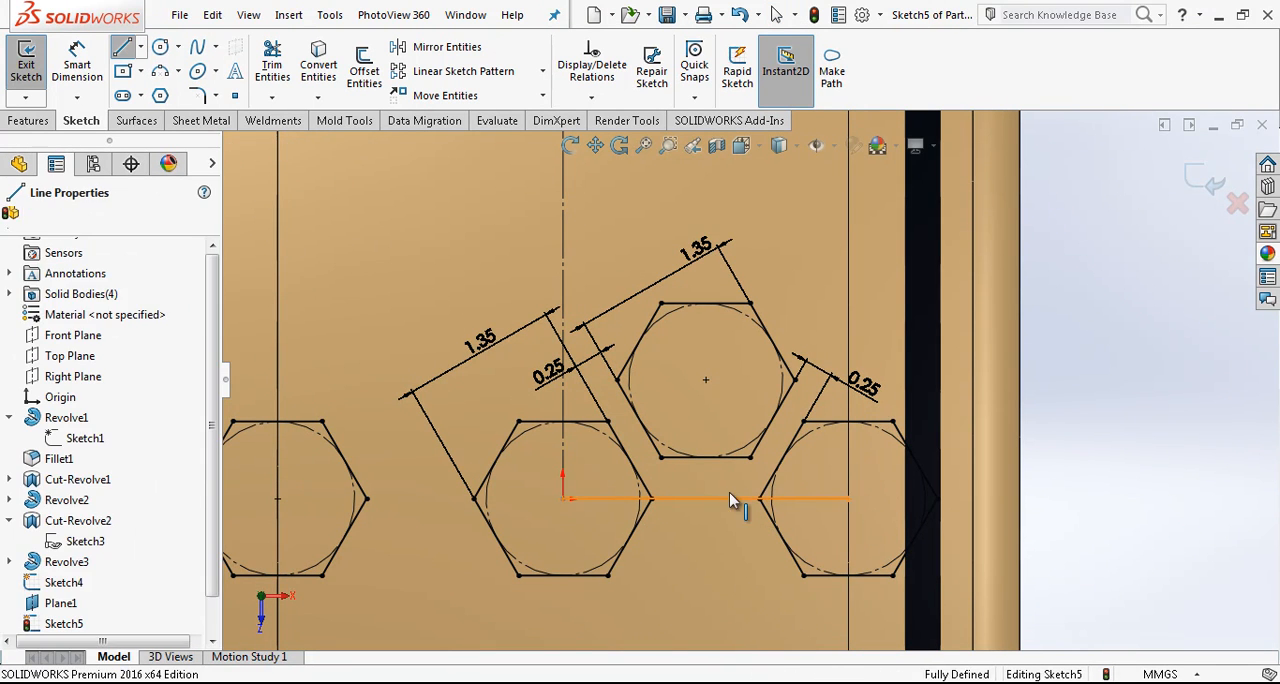
pyautogui.click(731, 497)
pyautogui.click(794, 444)
# - Mirror all six sides of the upper hexagon about the horizontal construction line, keeping the original
pyautogui.rightClick(727, 469)
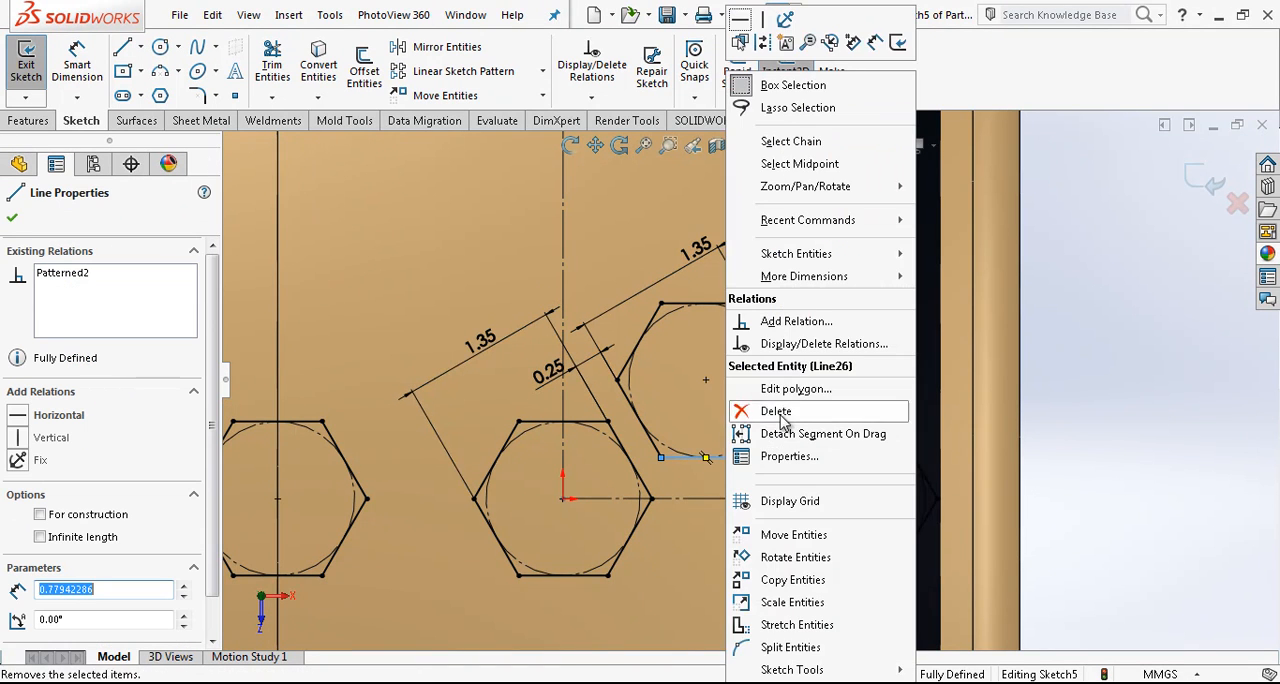
pyautogui.click(789, 139)
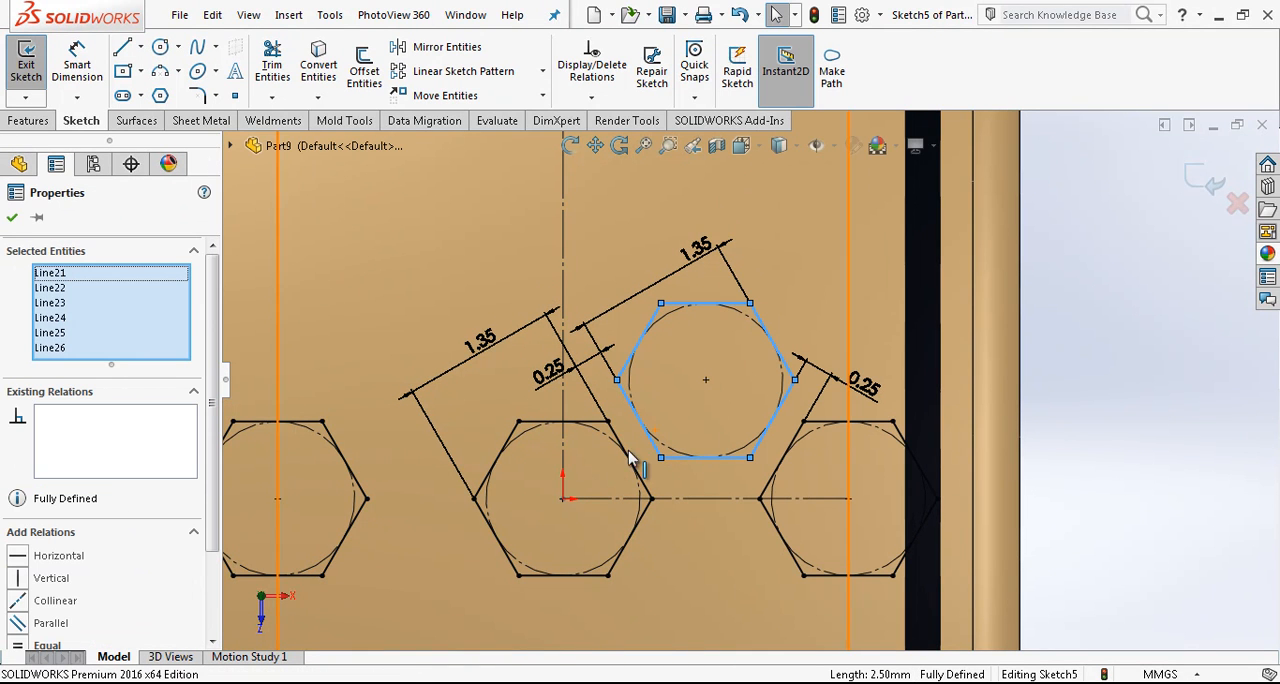
pyautogui.click(419, 50)
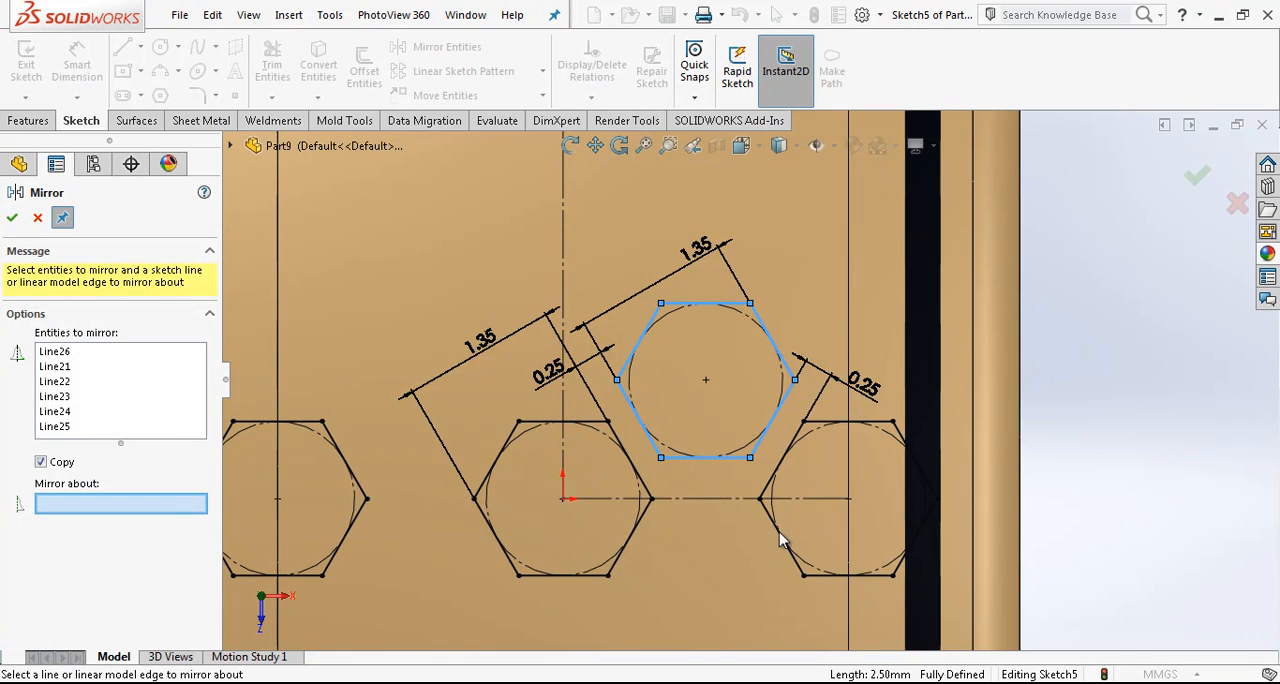
pyautogui.click(713, 499)
pyautogui.rightClick(720, 498)
pyautogui.press('Escape')
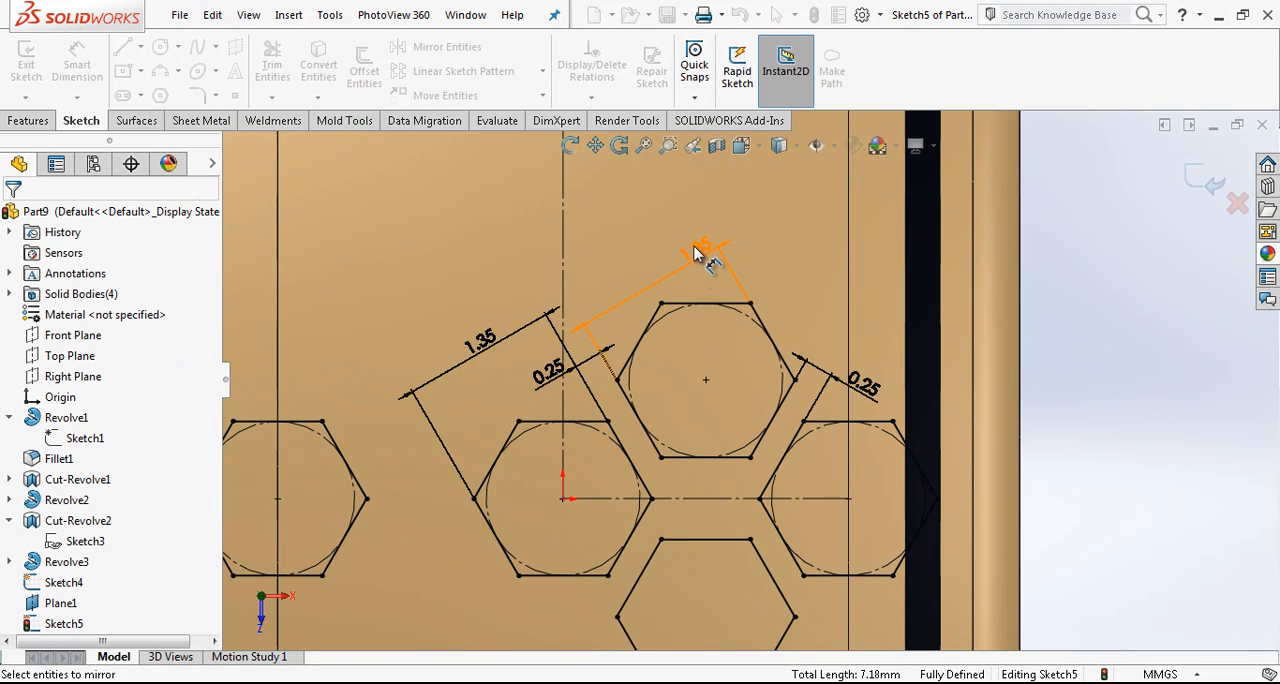
# - Delete the upper hexagon's 1.35 mm dimension and dimension the gap between it and its mirrored copy as 0.25 mm
pyautogui.moveTo(694, 249); pyautogui.dragTo(674, 203)
pyautogui.press('Delete')
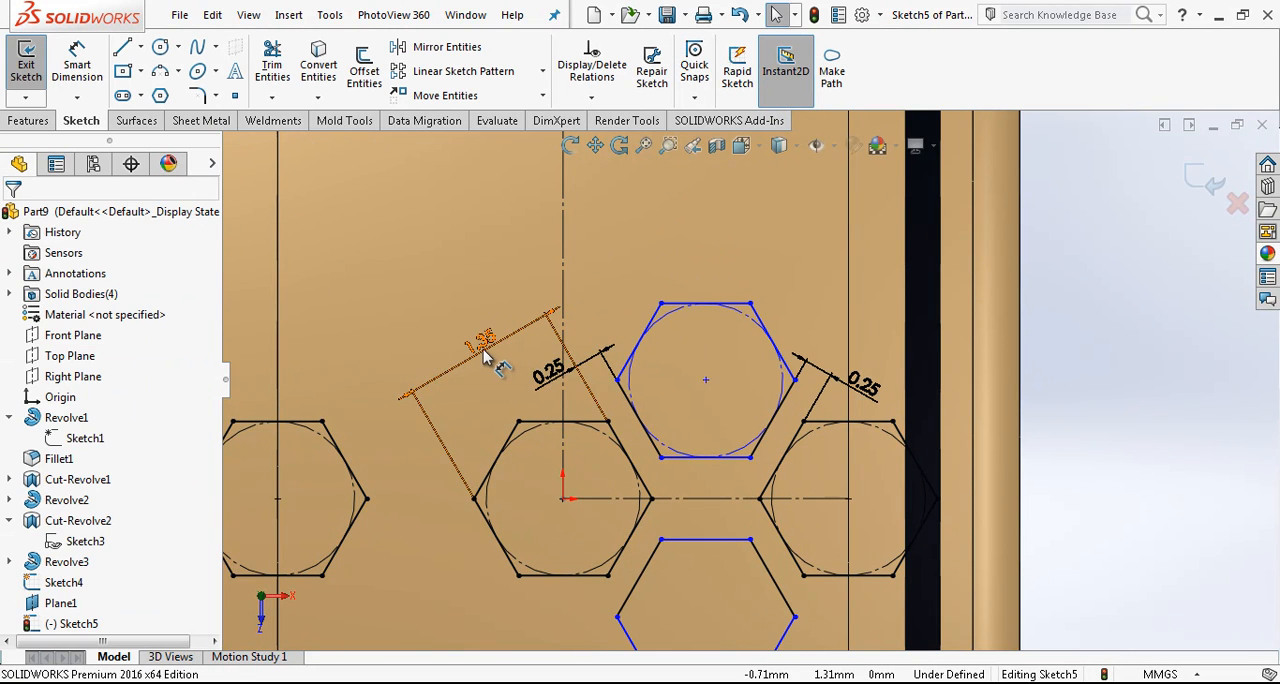
pyautogui.click(77, 65)
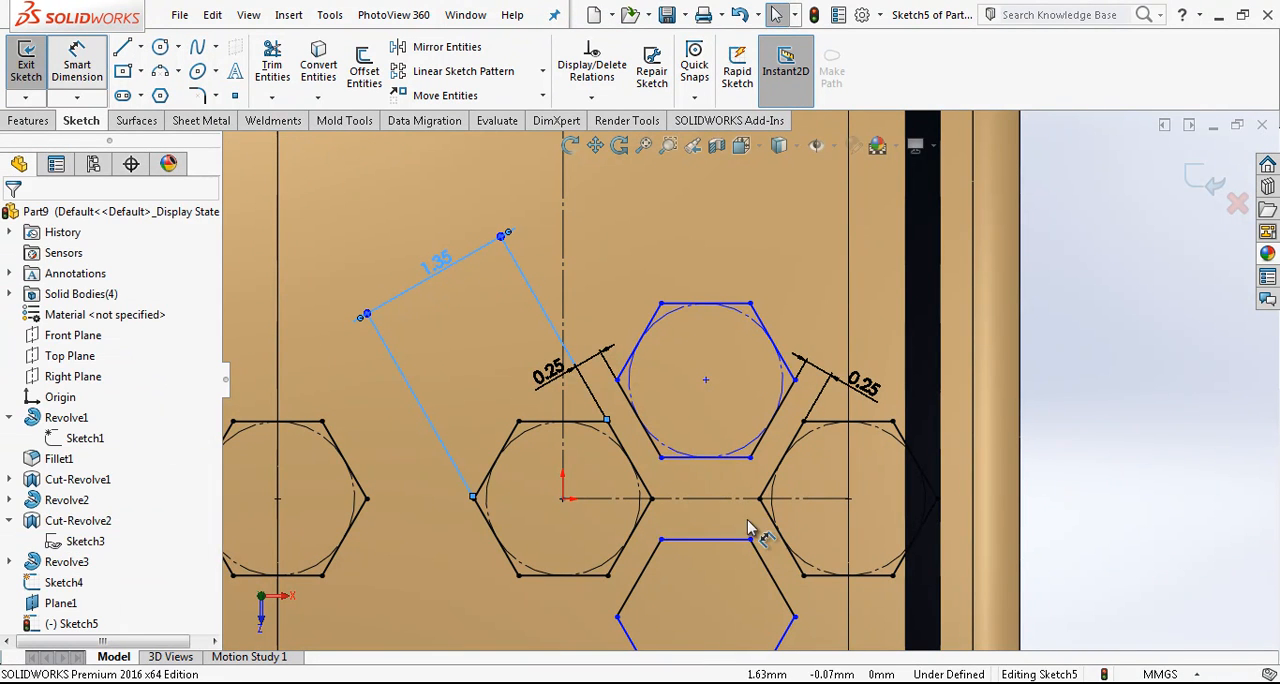
pyautogui.click(723, 540)
pyautogui.click(686, 482)
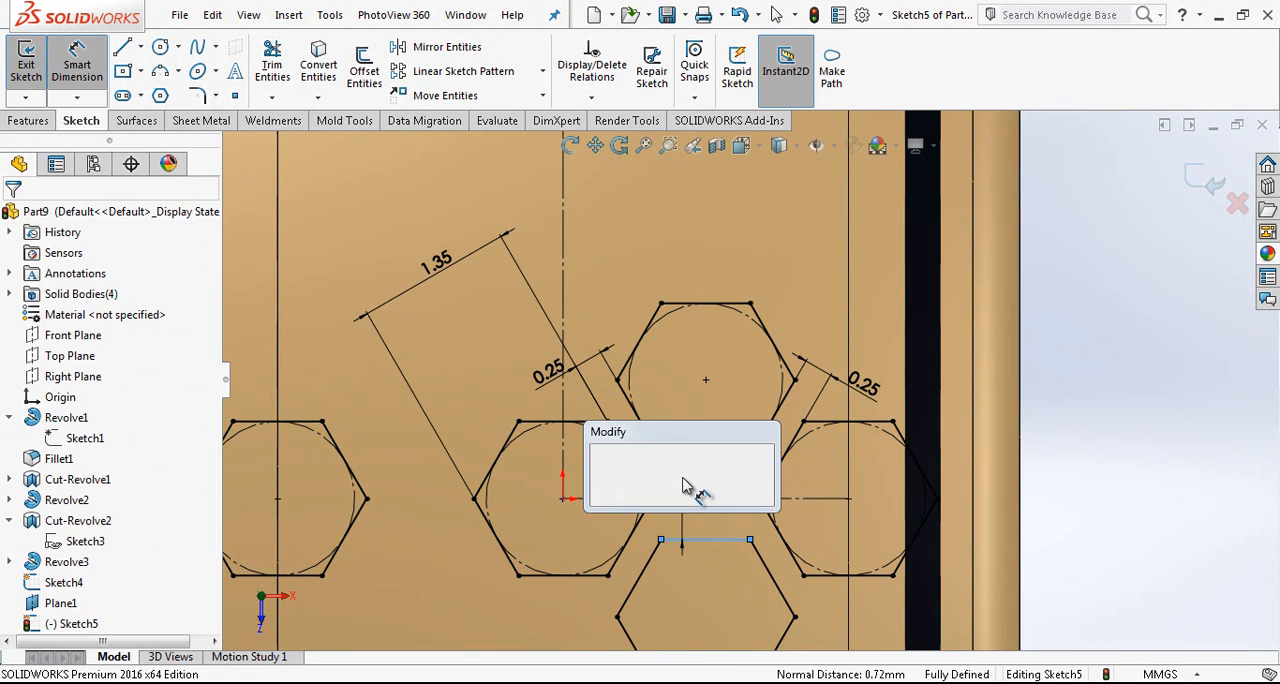
pyautogui.write('0,25')
pyautogui.press('Return')
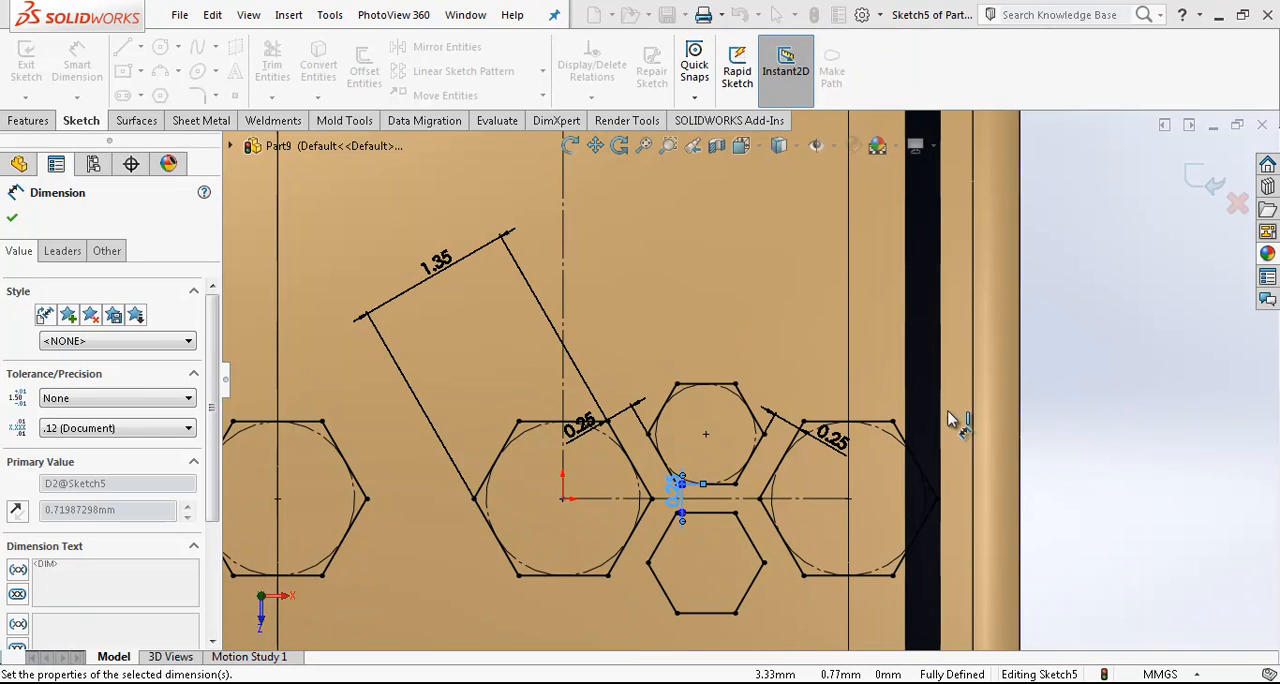
# - Delete the central hexagon's 1.35 mm dimension and make its upper side equal in length to the upper hexagon's top side
pyautogui.click(458, 266)
pyautogui.press('Delete')
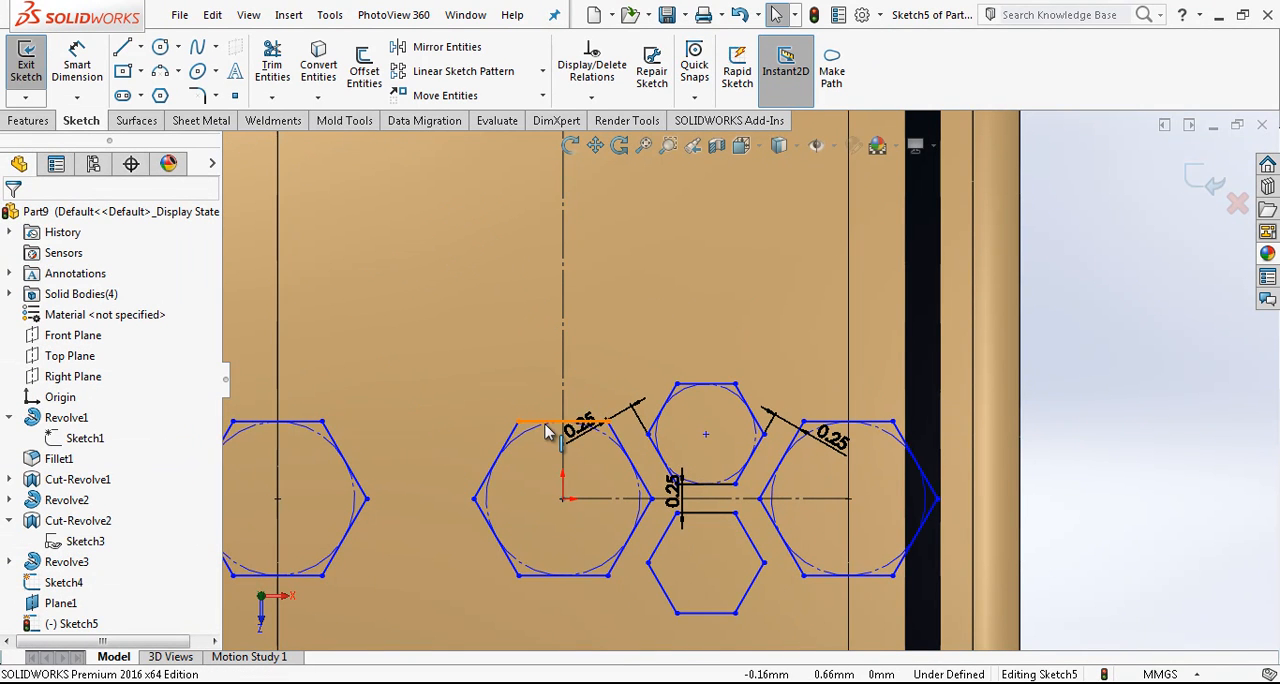
pyautogui.click(648, 408)
pyautogui.keyDown('ctrl'); pyautogui.click(706, 384); pyautogui.keyUp('ctrl')
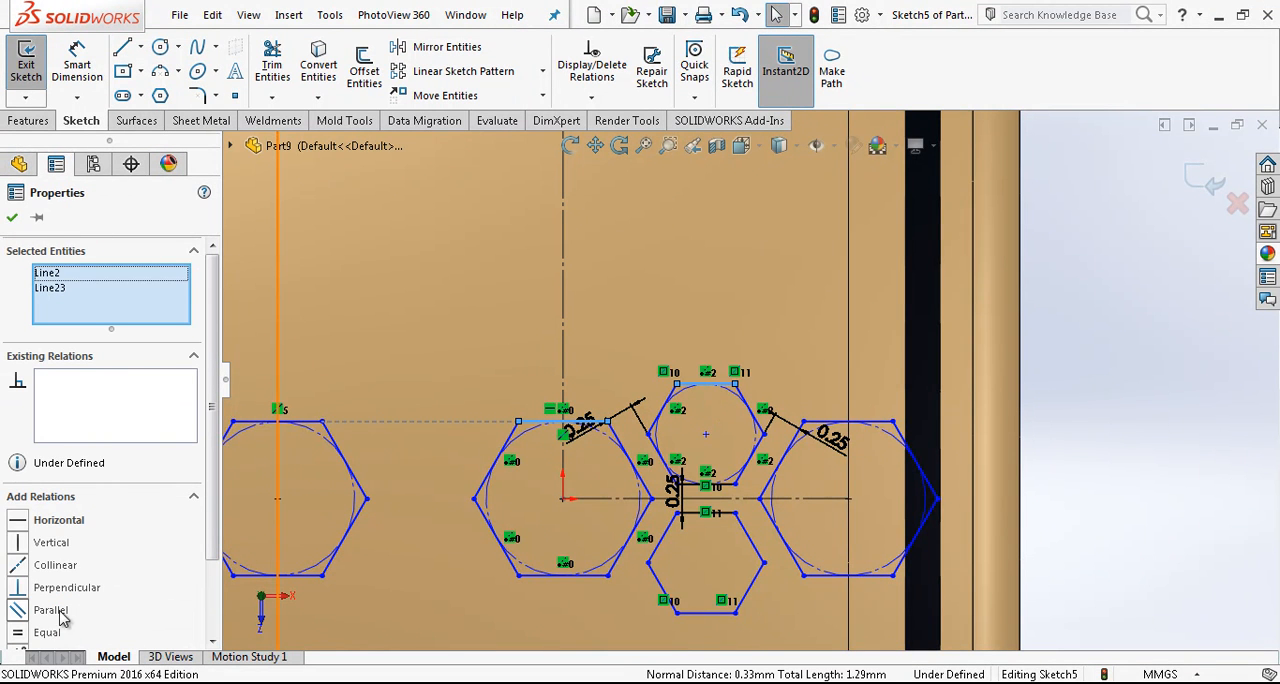
pyautogui.click(47, 632)
pyautogui.press('Escape')
pyautogui.scroll(2, 738, 415)
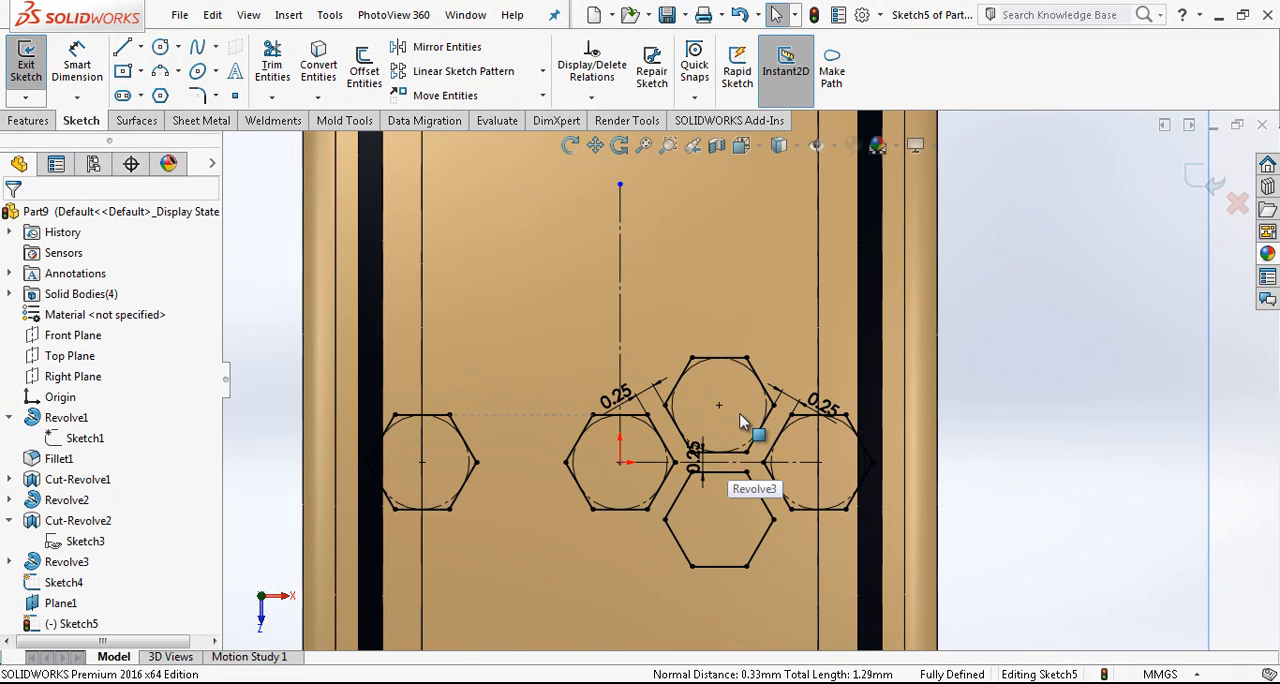
# - Try to dimension the distance between two opposite slanted sides of the upper hexagon
pyautogui.scroll(-2, 738, 413)
pyautogui.scroll(1, 743, 418)
pyautogui.scroll(-1, 733, 414)
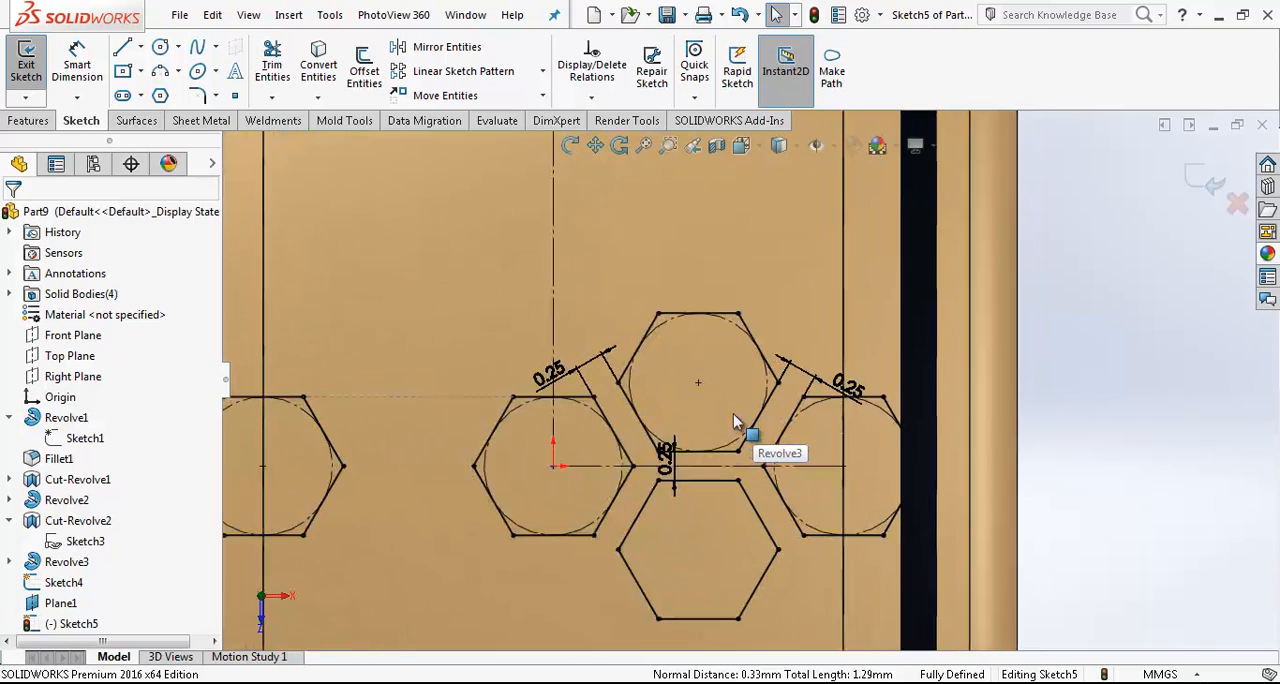
pyautogui.click(607, 418)
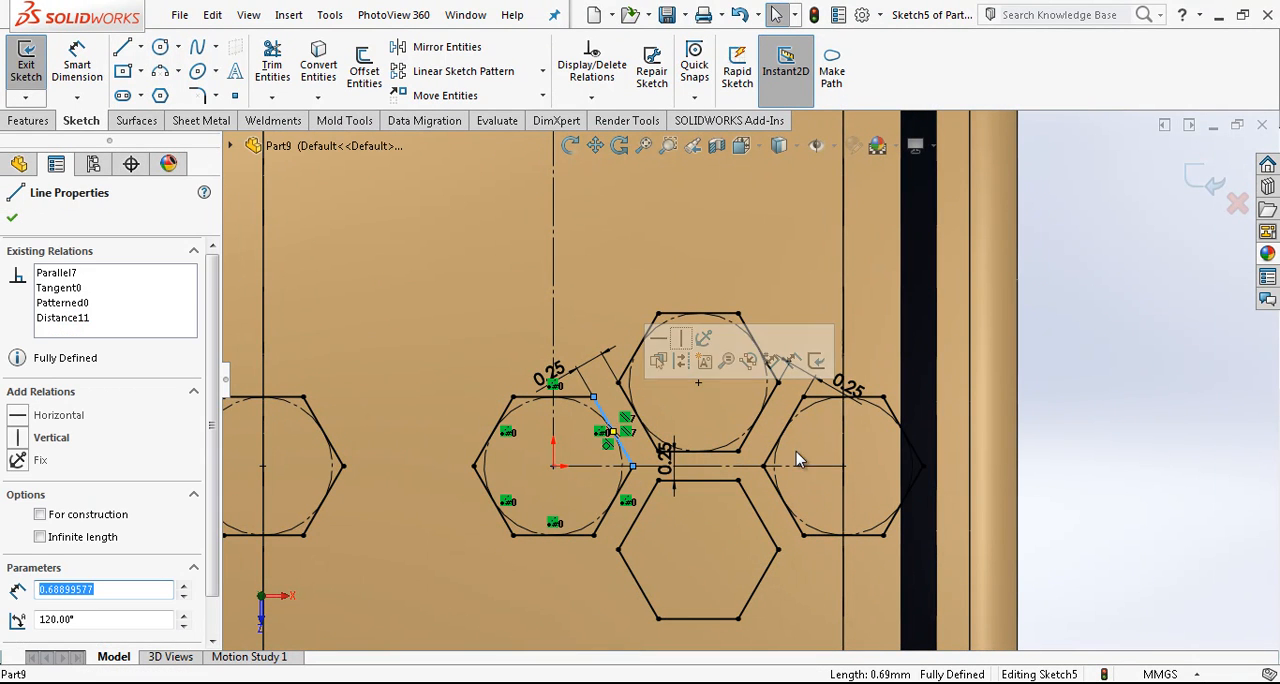
pyautogui.click(1124, 568)
pyautogui.click(318, 62)
pyautogui.press('Escape')
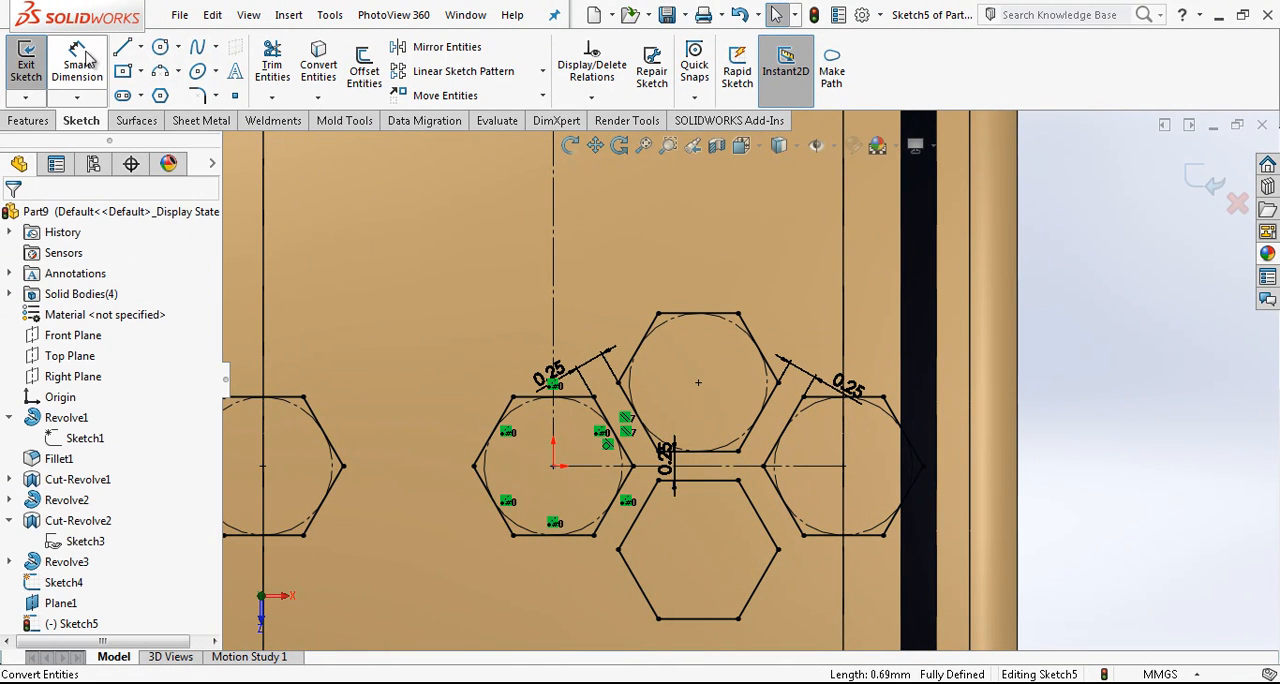
pyautogui.click(631, 403)
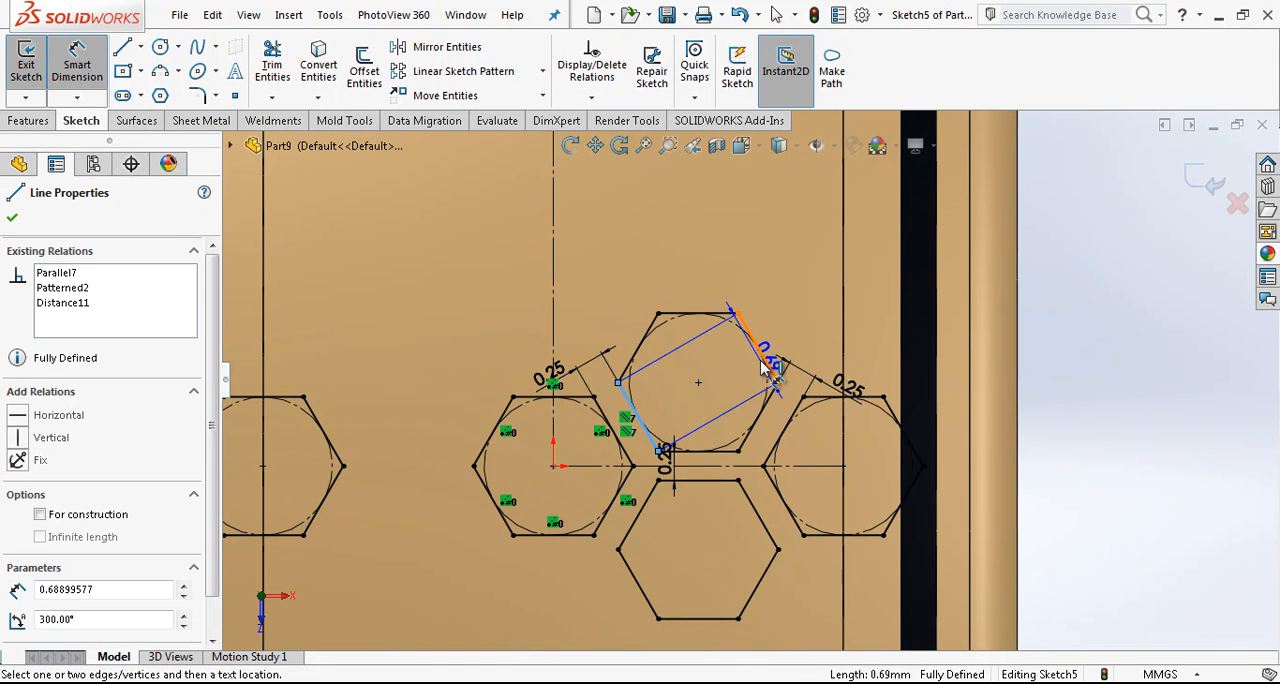
pyautogui.click(768, 366)
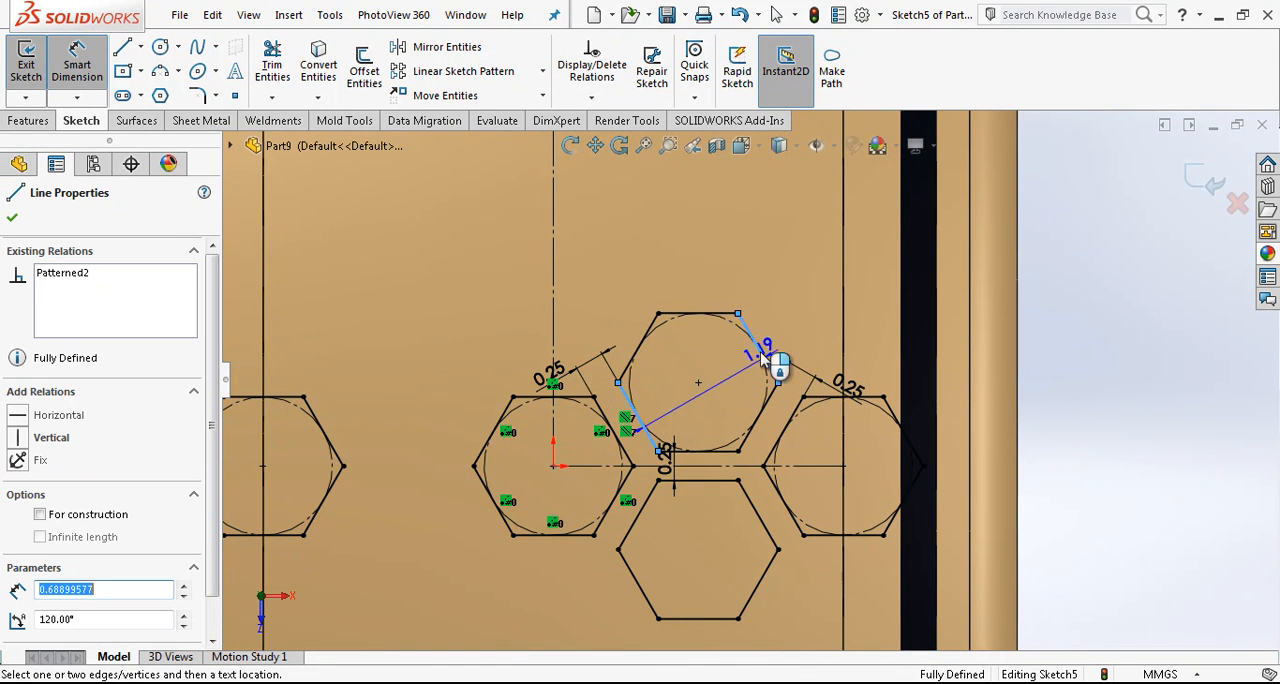
pyautogui.click(655, 293)
pyautogui.click(700, 337)
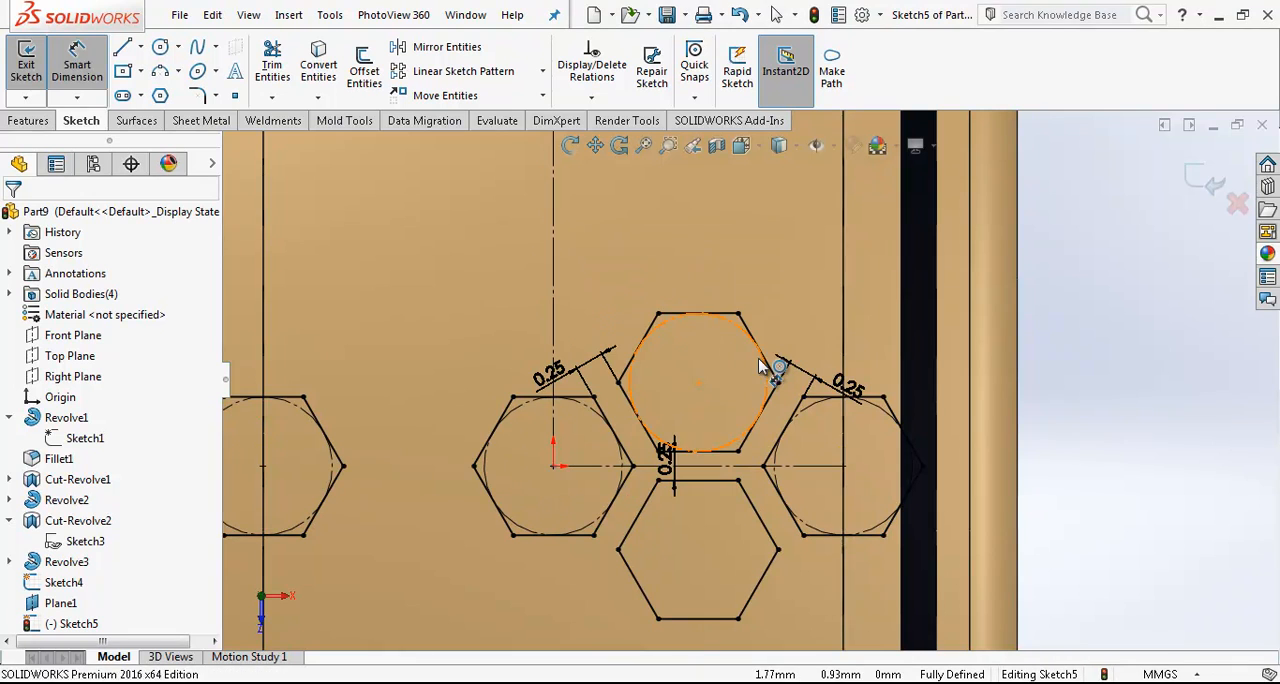
pyautogui.press('Escape')
# - Convert all six sides of the upper hexagon to construction geometry
pyautogui.rightClick(724, 318)
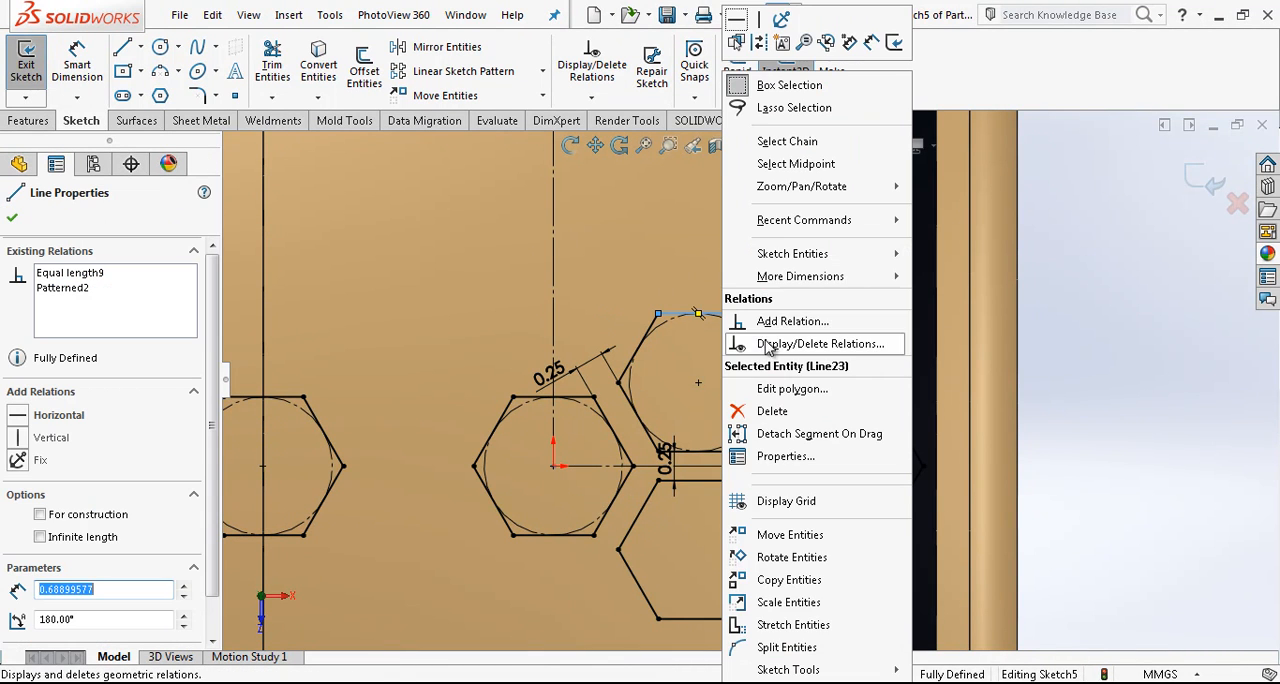
pyautogui.click(787, 141)
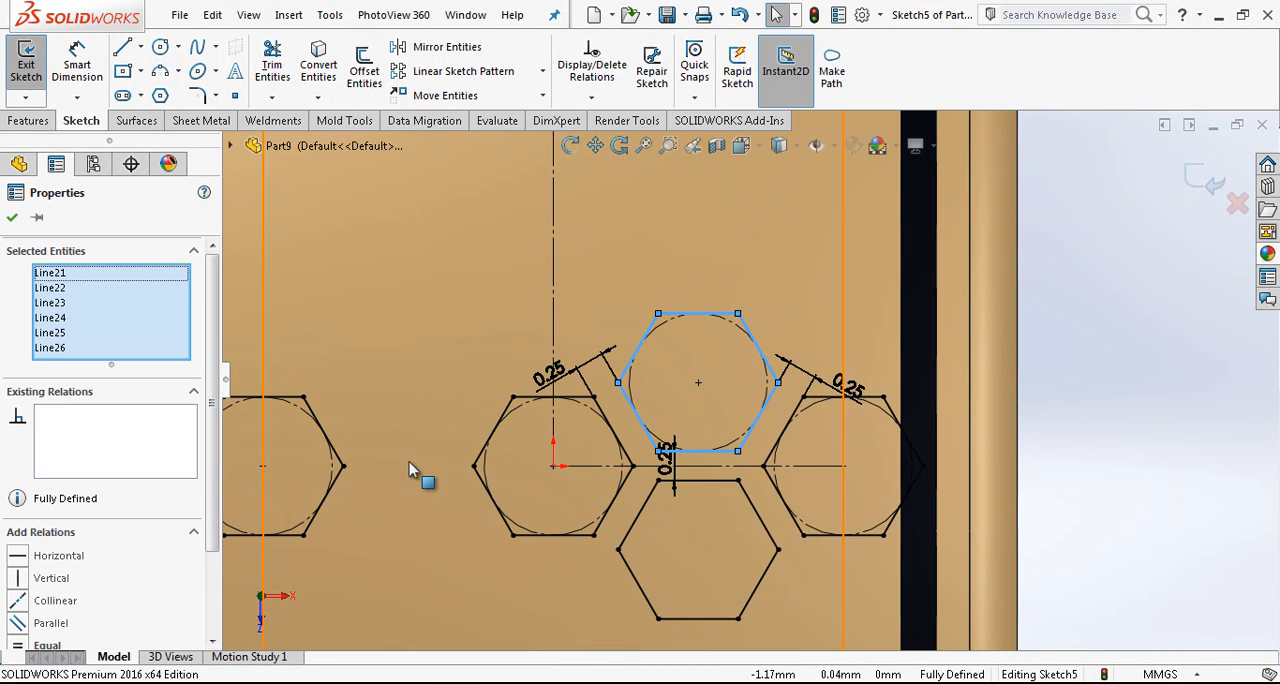
pyautogui.scroll(-3, 190, 591)
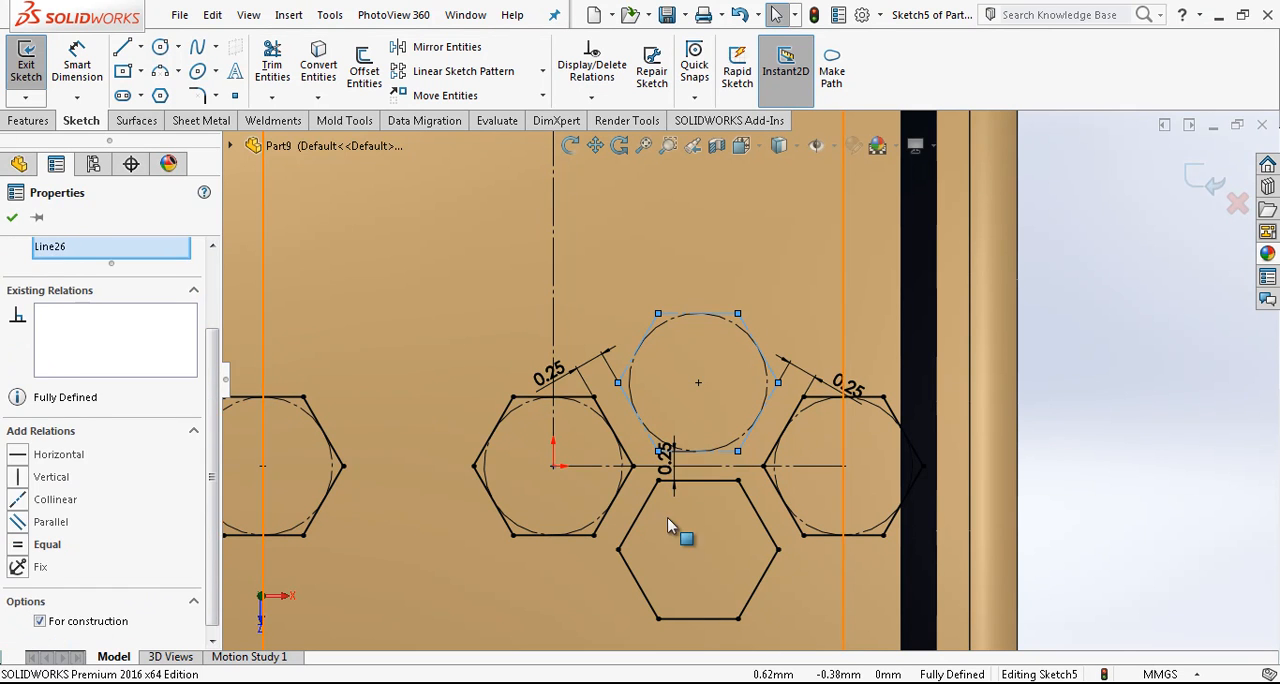
# - Convert all six sides of the mirrored lower hexagon to construction geometry and exit the sketch
pyautogui.click(658, 508)
pyautogui.rightClick(655, 506)
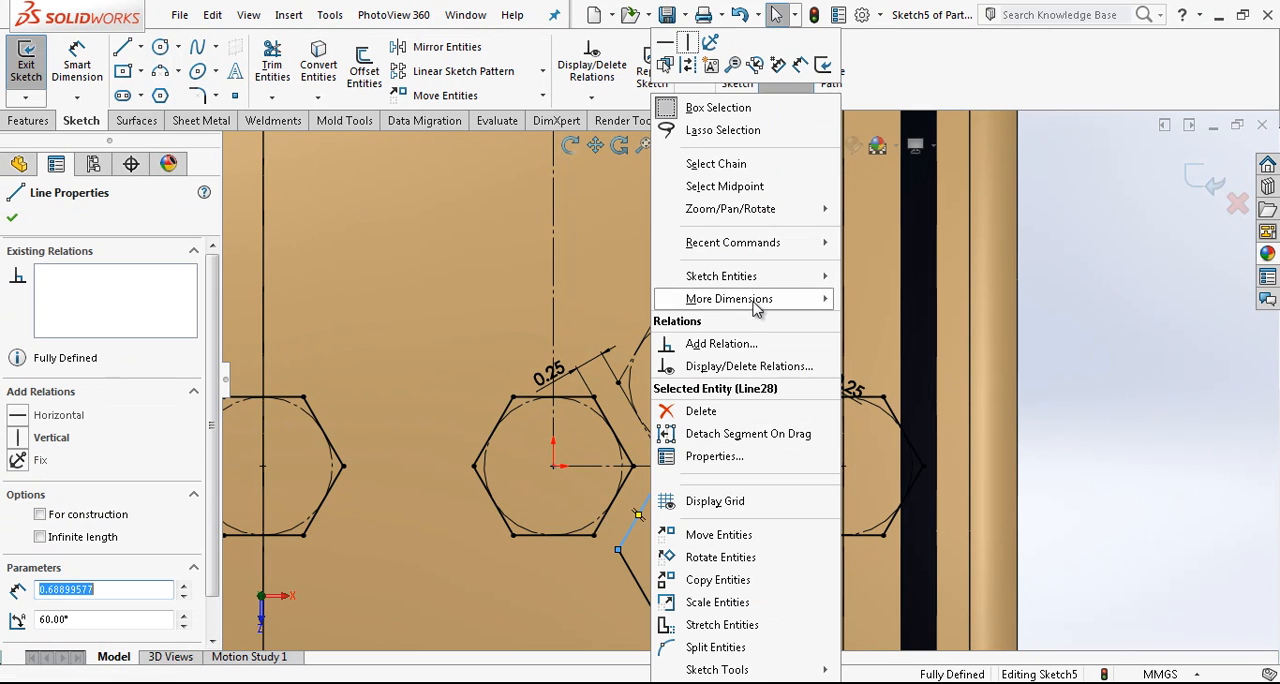
pyautogui.click(737, 166)
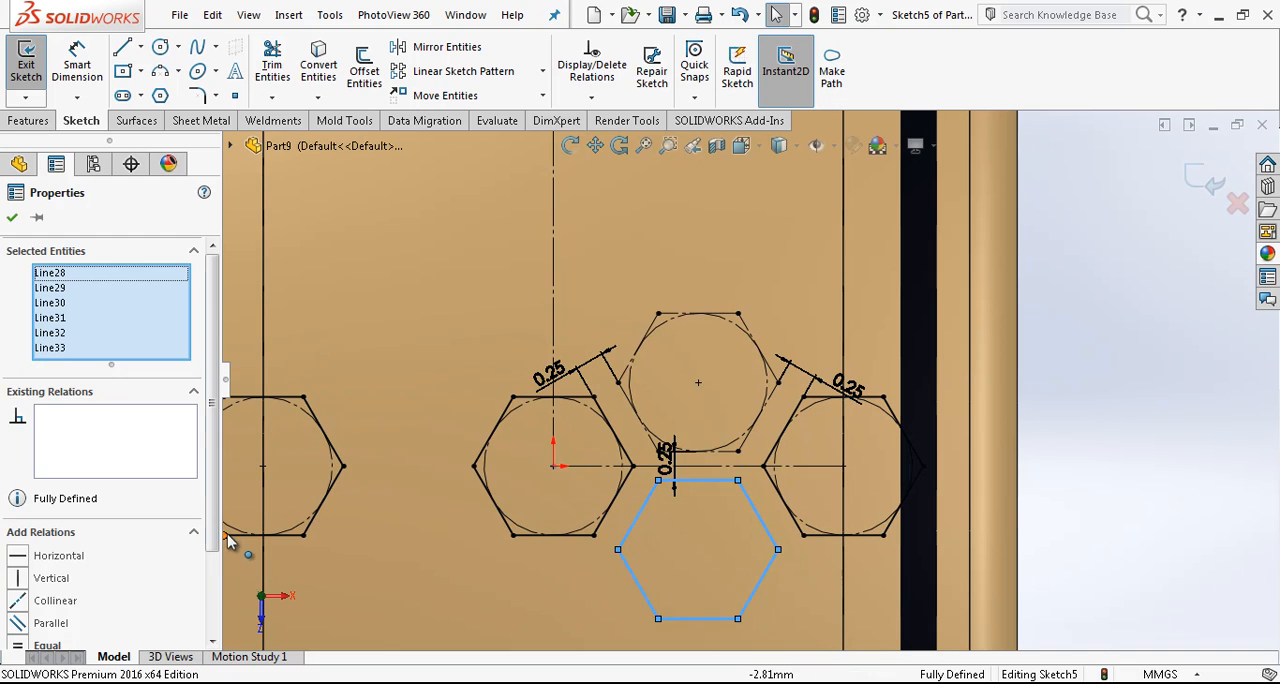
pyautogui.scroll(-1, 218, 567)
pyautogui.scroll(-1, 218, 567)
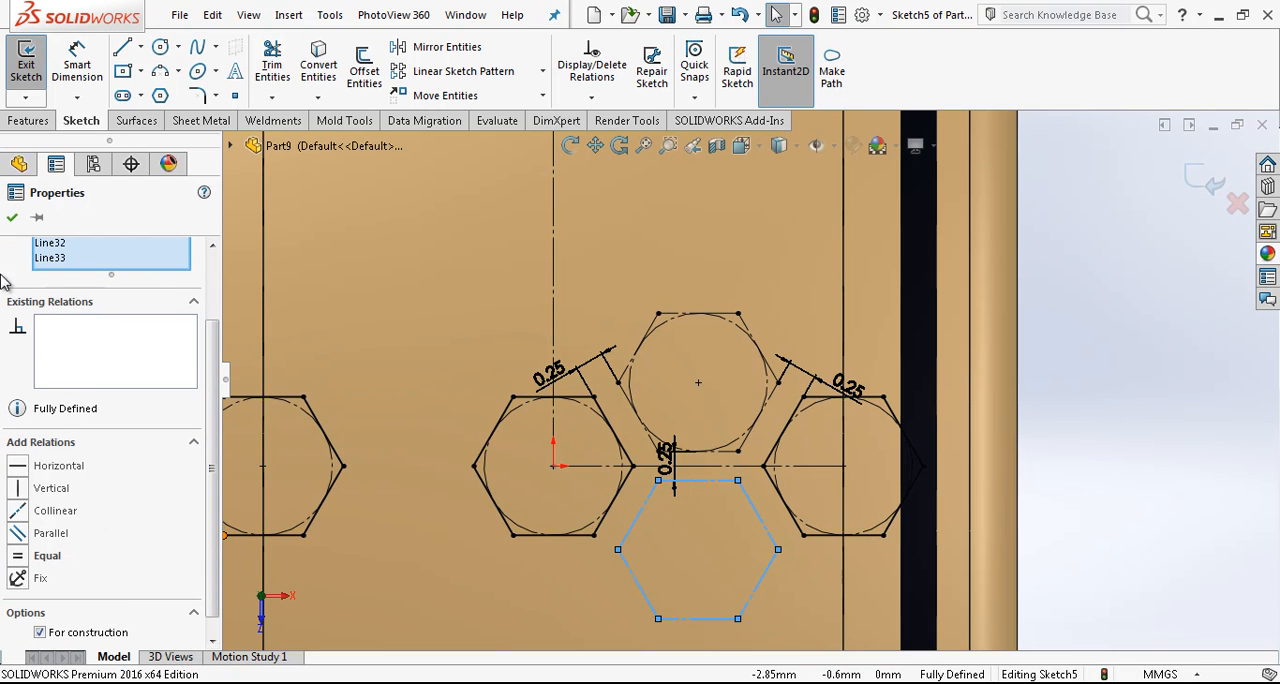
pyautogui.click(12, 217)
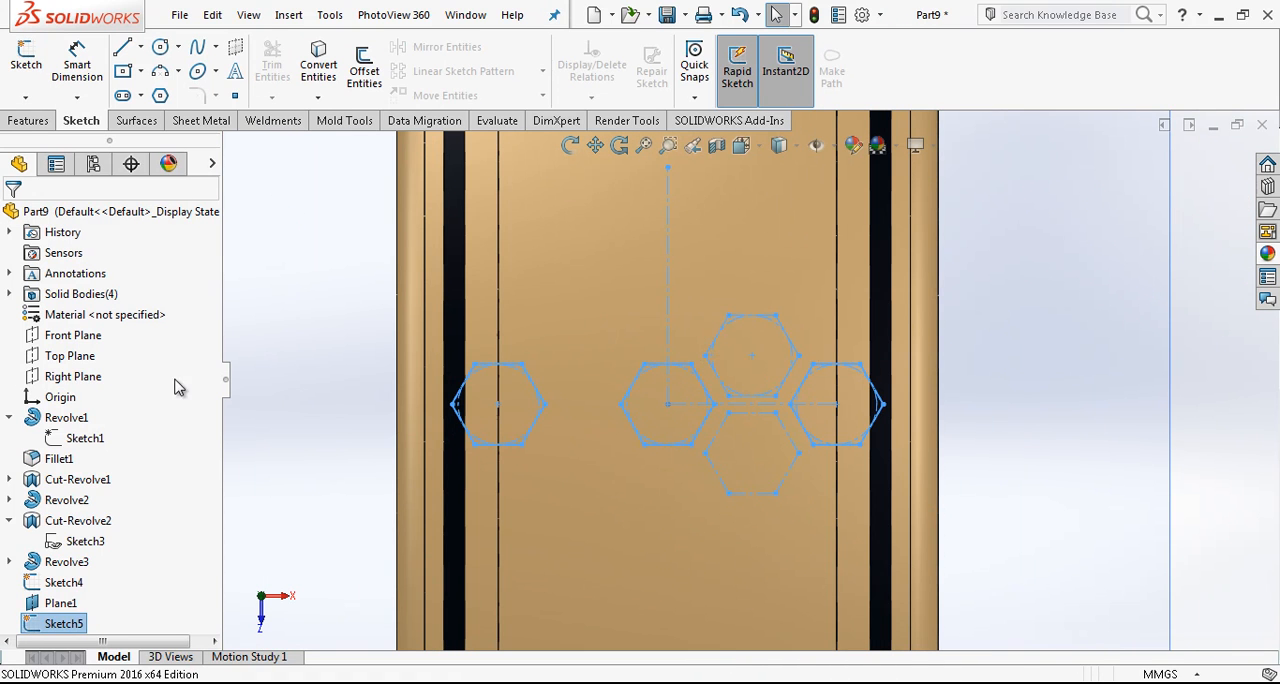
# - Start an extruded cut of the three solid-line hexagons with a Through All end condition and a 10° inward draft
pyautogui.click(28, 121)
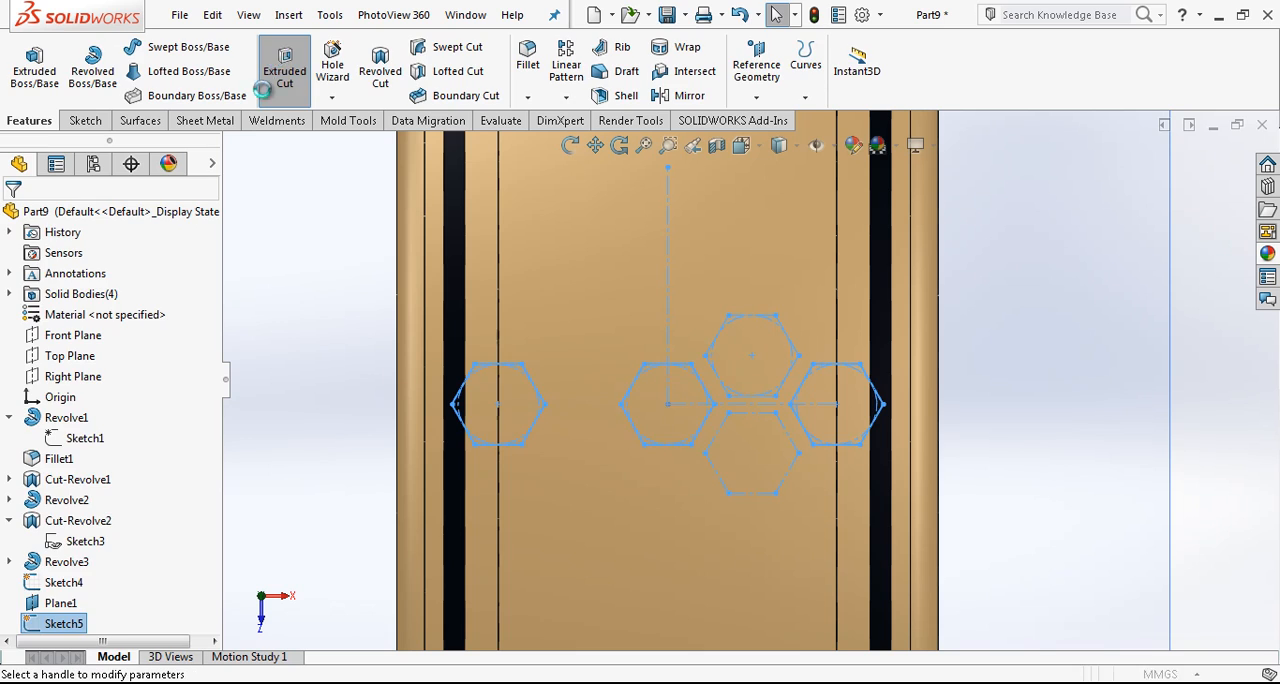
pyautogui.click(109, 340)
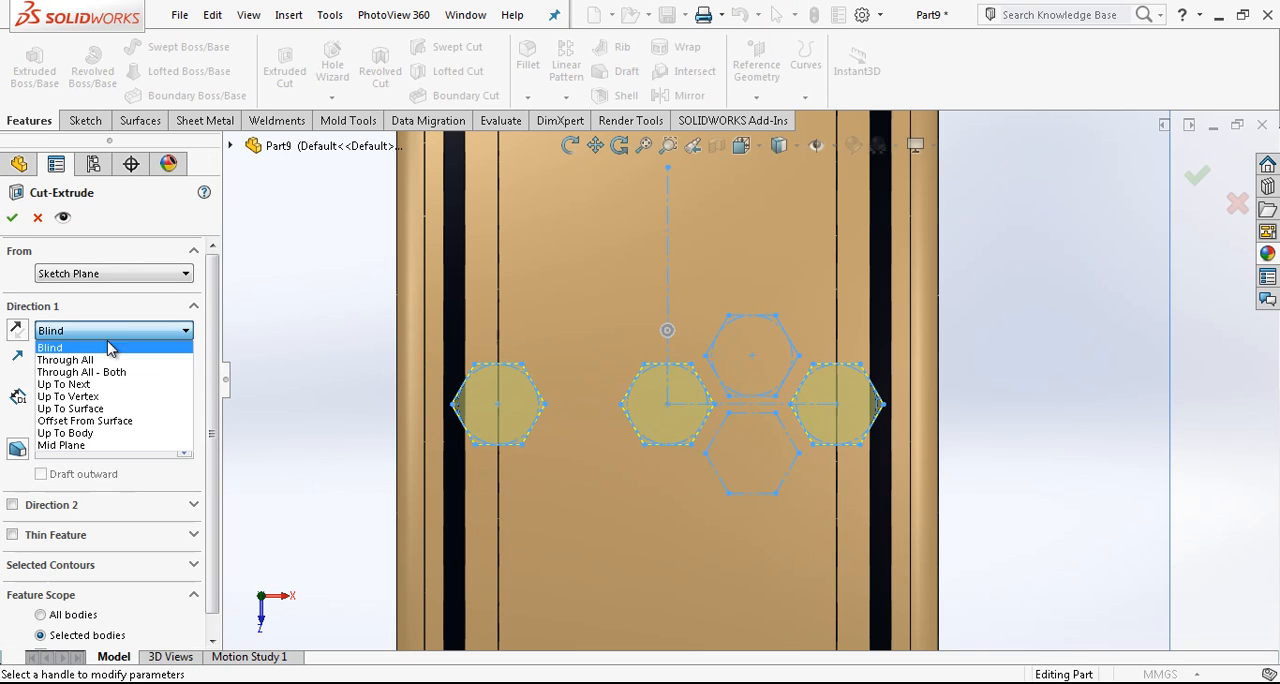
pyautogui.click(106, 362)
pyautogui.moveTo(429, 478); pyautogui.dragTo(633, 403, button='middle')
pyautogui.scroll(-3, 633, 403)
pyautogui.click(17, 419)
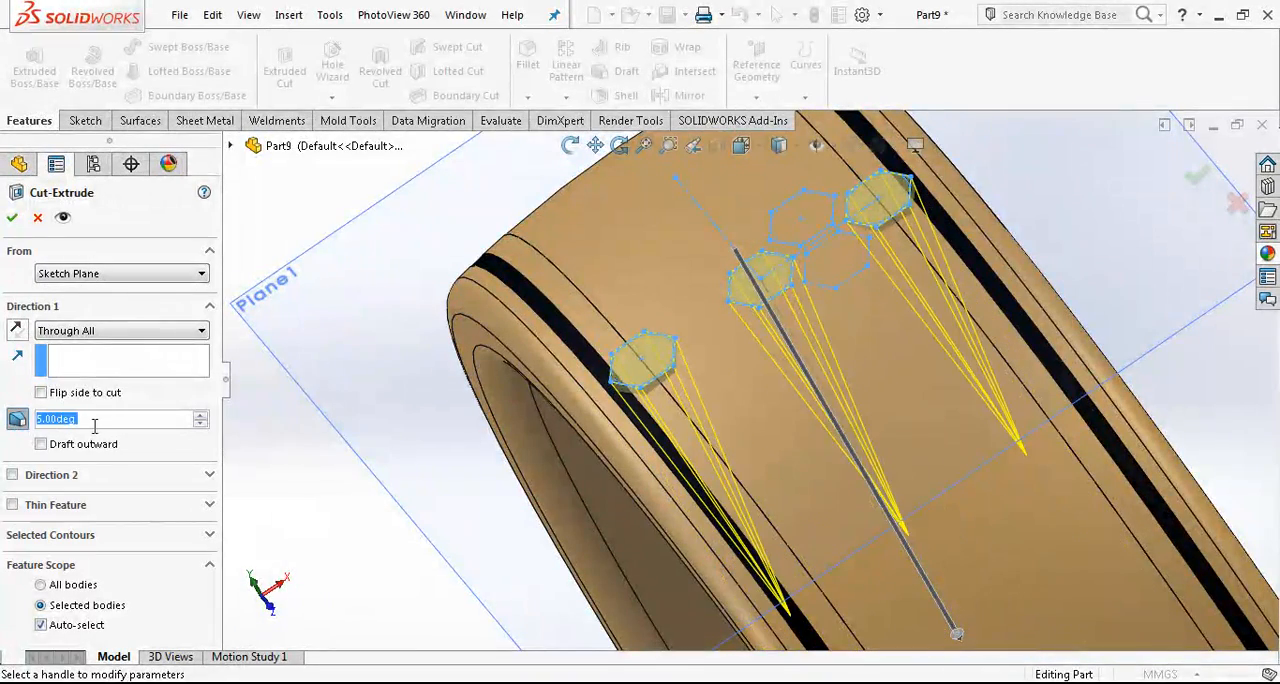
pyautogui.write('10')
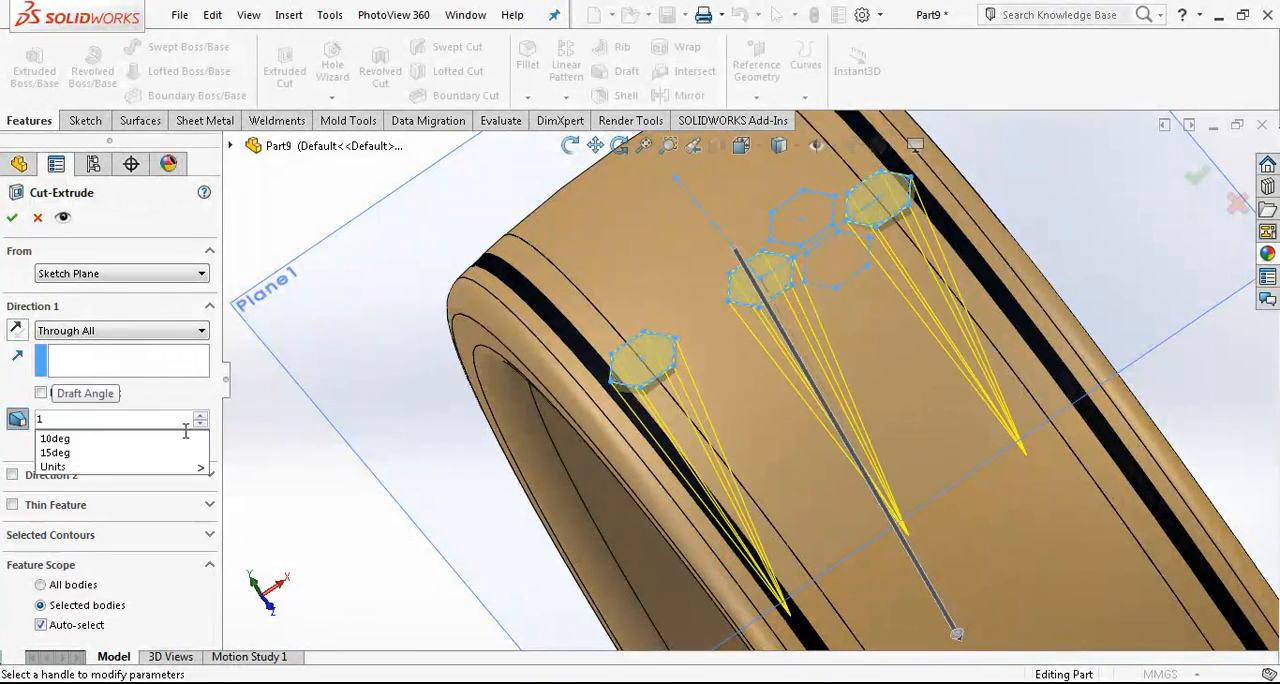
pyautogui.press('Return')
# - Limit the cut's feature scope to the central band body Revolve3 without automatic selection and create the cut
pyautogui.moveTo(766, 400); pyautogui.dragTo(749, 366, button='middle')
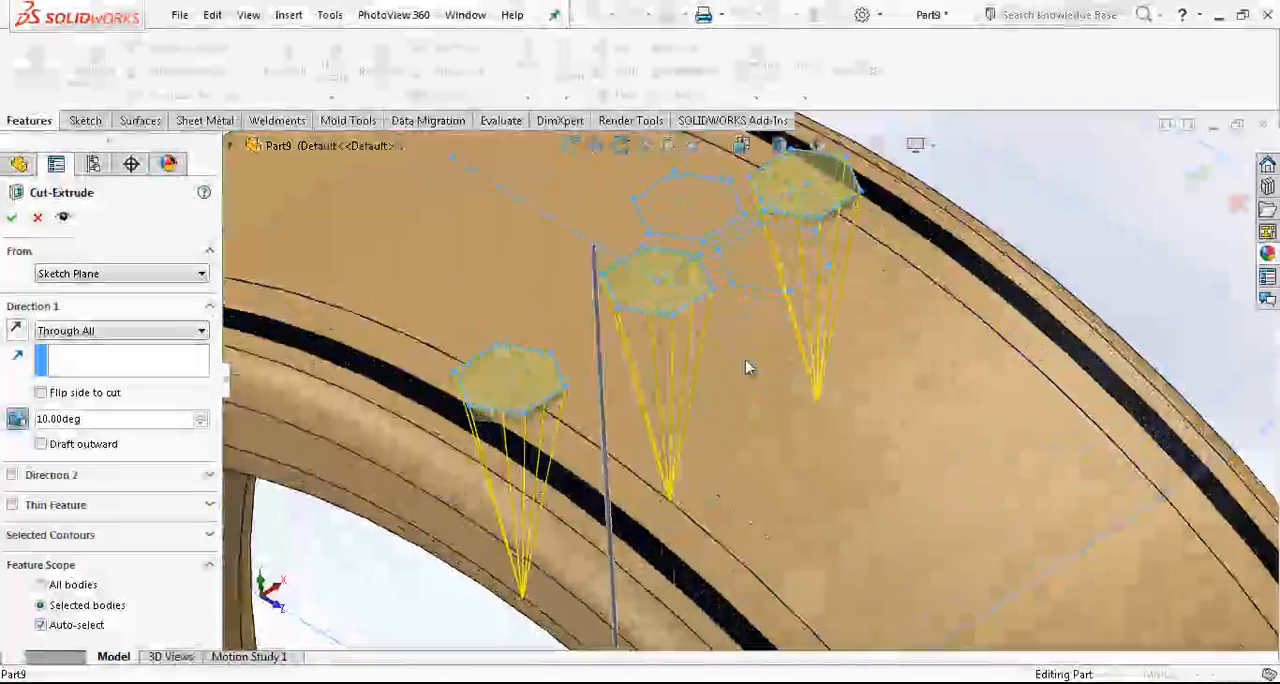
pyautogui.click(105, 628)
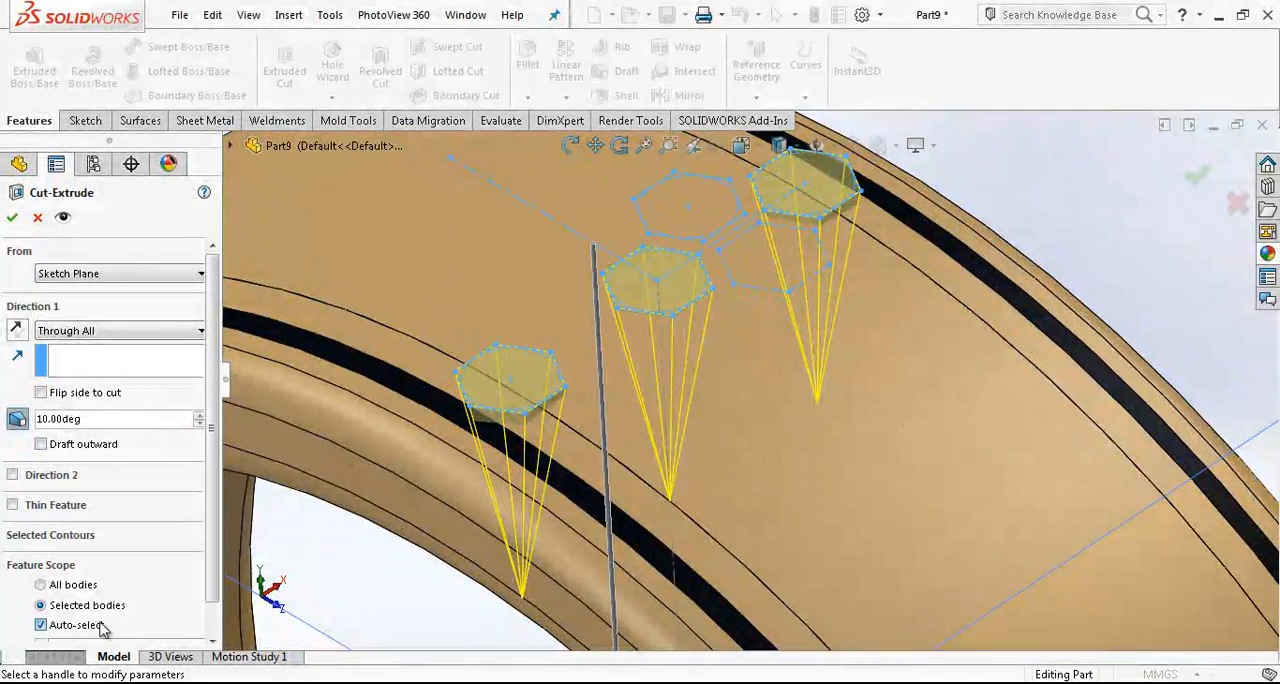
pyautogui.click(757, 459)
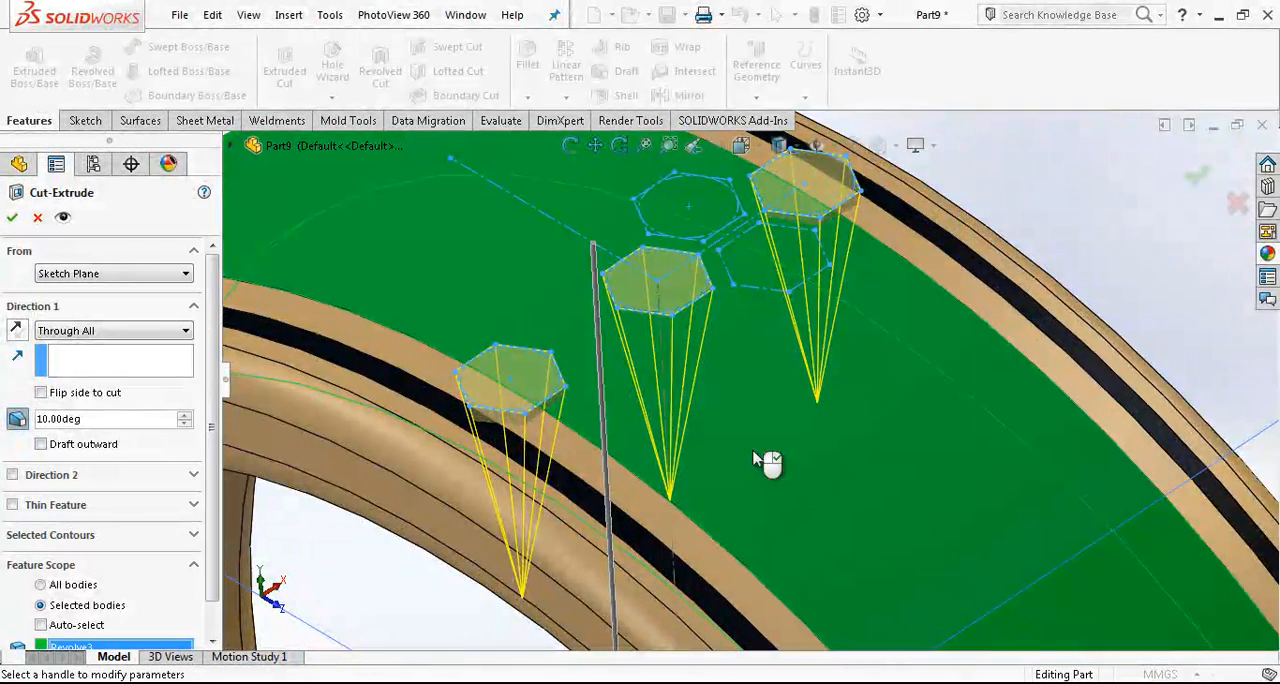
pyautogui.rightClick(787, 405)
pyautogui.scroll(4, 830, 400)
pyautogui.moveTo(726, 305); pyautogui.dragTo(732, 397, button='middle')
pyautogui.scroll(-3, 732, 397)
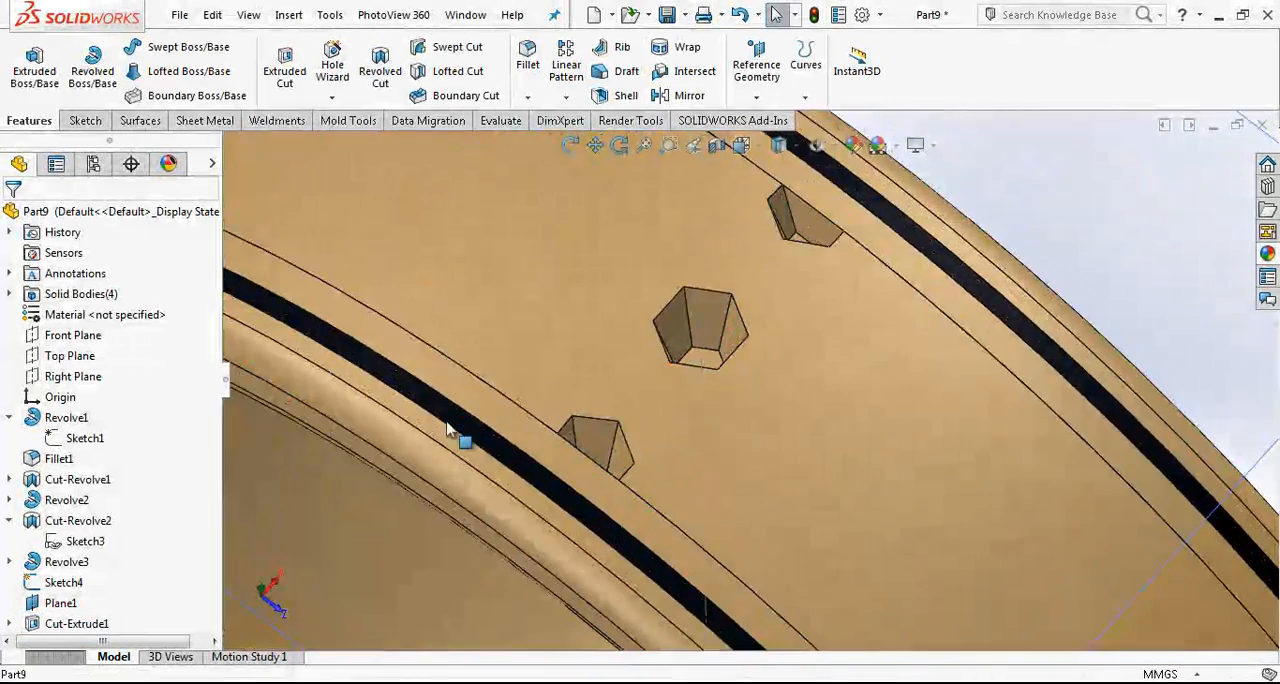
# - Edit the hexagonal cut and set its draft angle to 7.5°
pyautogui.click(65, 624)
pyautogui.click(75, 570)
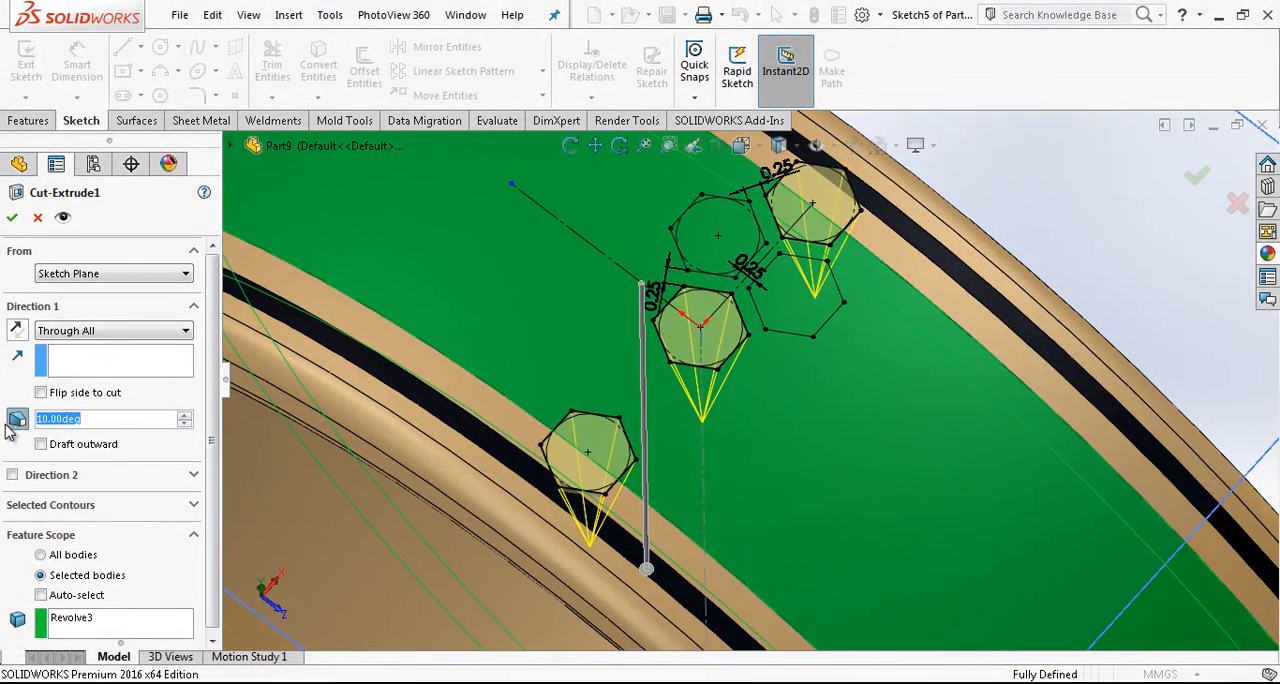
pyautogui.write('7.5')
pyautogui.click(165, 437)
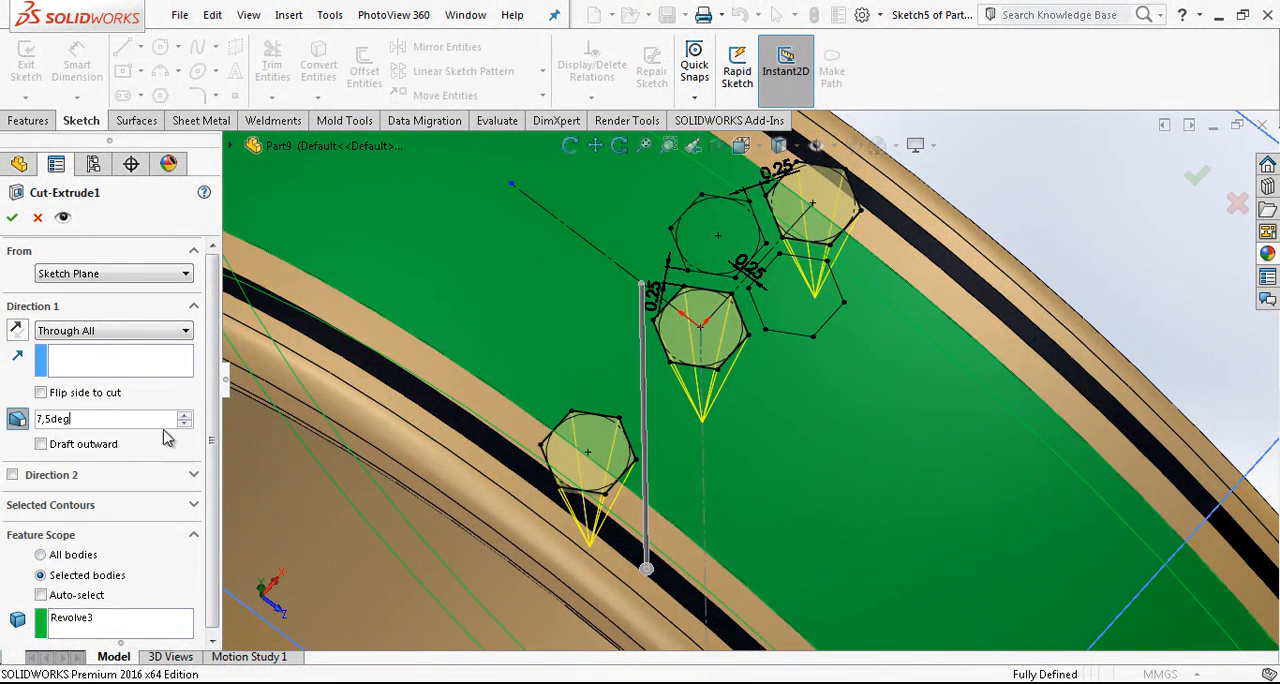
pyautogui.press('Return')
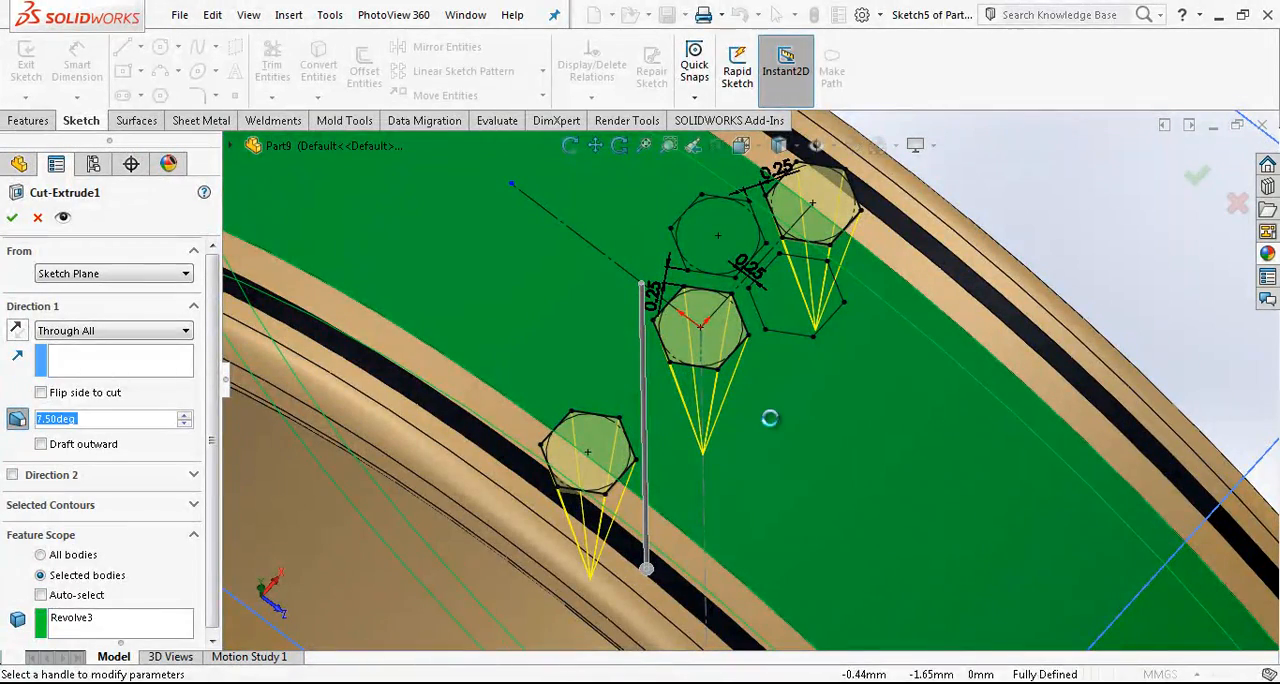
pyautogui.press('Return')
# - Examine the tapered hexagonal pockets in the ring's central band from several angles
pyautogui.scroll(3, 785, 410)
pyautogui.moveTo(785, 410); pyautogui.dragTo(792, 338, button='middle')
pyautogui.click(275, 490)
pyautogui.click(60, 623)
pyautogui.moveTo(520, 400)
pyautogui.mouseDown(button='middle')
pyautogui.moveTo(597, 451)
pyautogui.moveTo(643, 540)
pyautogui.mouseUp(button='middle')
pyautogui.scroll(-1, 643, 540)
pyautogui.press('Escape')
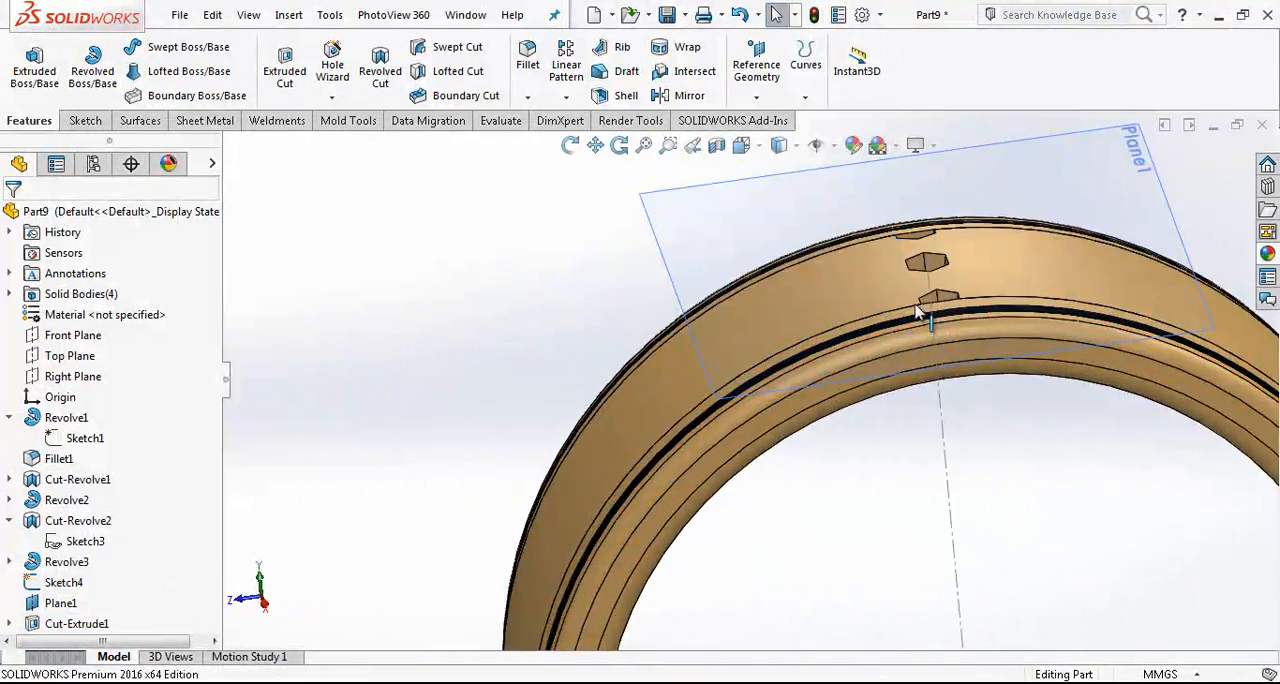
pyautogui.scroll(1, 958, 300)
pyautogui.scroll(1, 958, 300)
pyautogui.moveTo(958, 300); pyautogui.dragTo(752, 388, button='middle')
pyautogui.scroll(1, 752, 388)
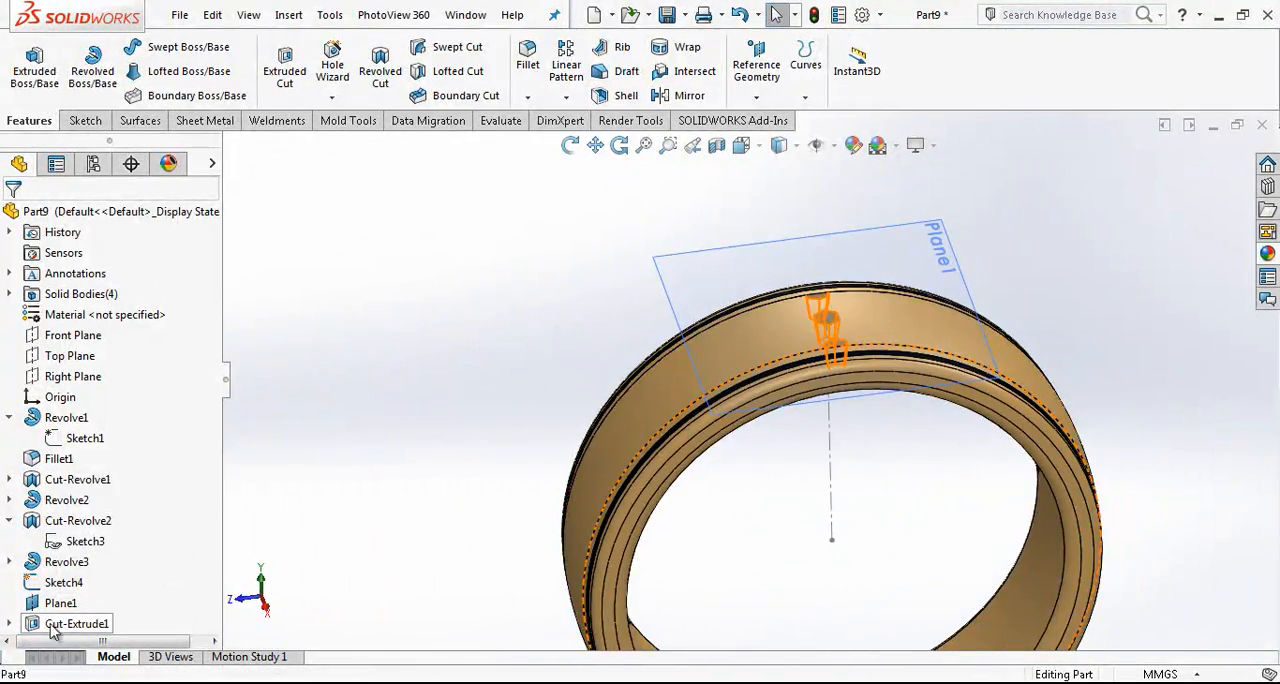
# - Show the hexagon sketch Sketch5 that belongs to the extruded cut
pyautogui.click(10, 624)
pyautogui.click(83, 624)
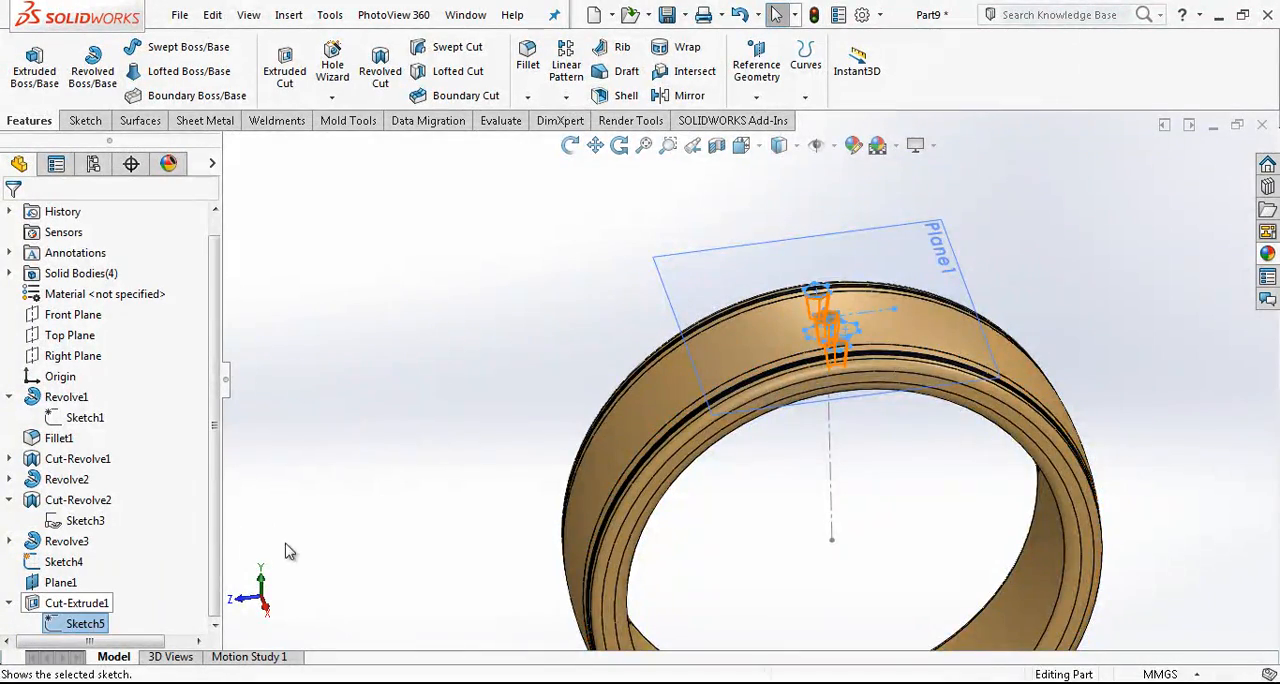
pyautogui.click(285, 552)
# - Examine the cut pockets against the displayed hexagon sketch on the ring
pyautogui.scroll(-2, 836, 340)
pyautogui.moveTo(816, 334); pyautogui.dragTo(983, 503, button='middle')
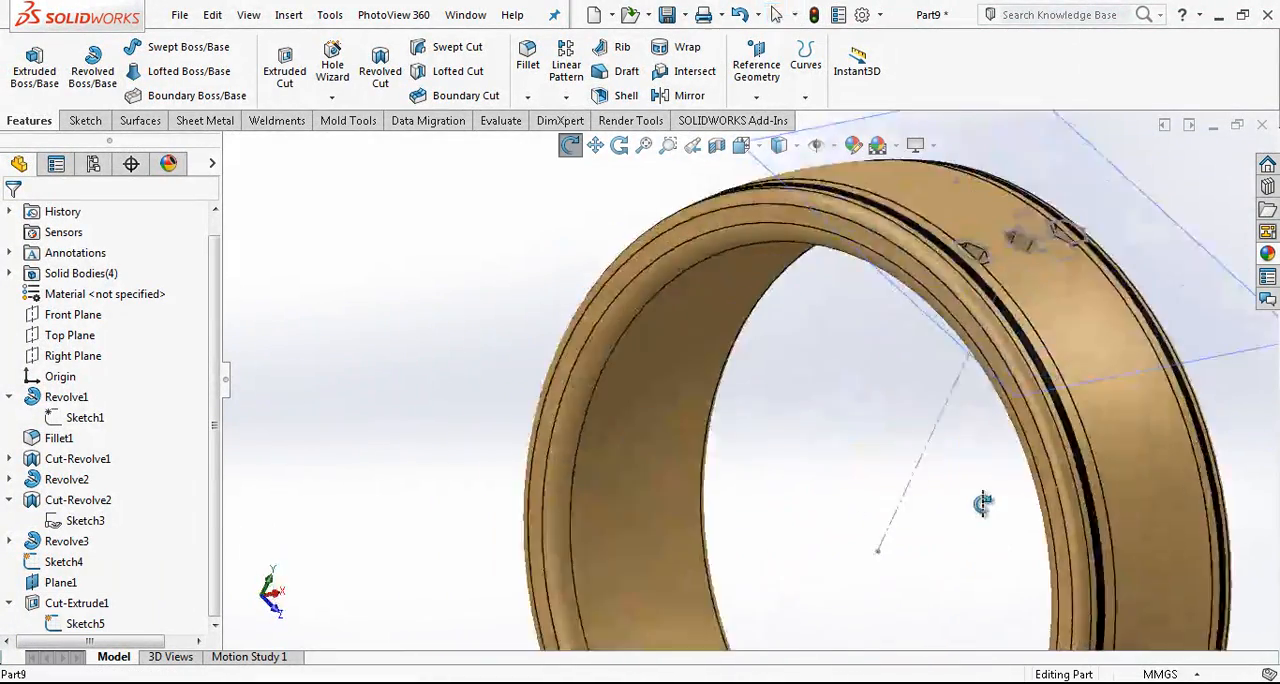
pyautogui.scroll(3, 1018, 290)
pyautogui.scroll(-5, 794, 322)
pyautogui.moveTo(1018, 286); pyautogui.dragTo(861, 388, button='middle')
pyautogui.scroll(-5, 842, 290)
pyautogui.click(877, 283)
pyautogui.scroll(2, 842, 293)
pyautogui.scroll(5, 860, 388)
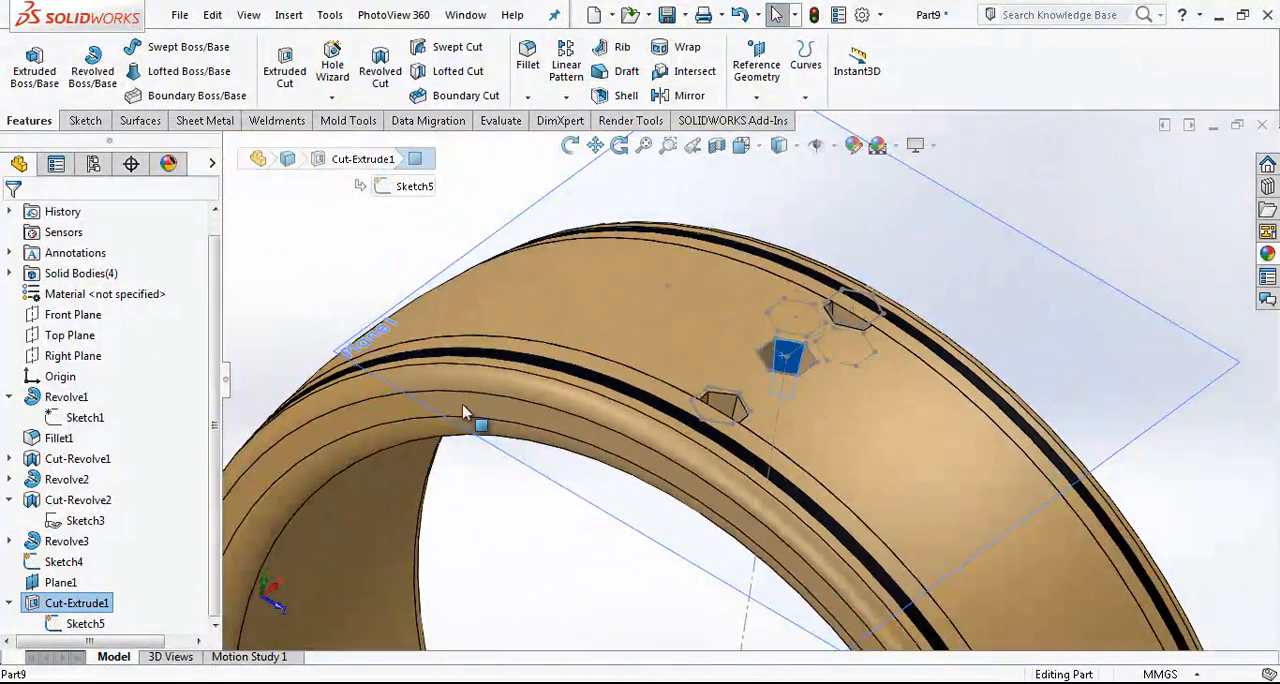
# - Try a circular pattern of the hexagonal cut about the ring's inner edge, with 50 equally spaced instances over 360°
pyautogui.click(78, 603)
pyautogui.click(568, 98)
pyautogui.click(612, 142)
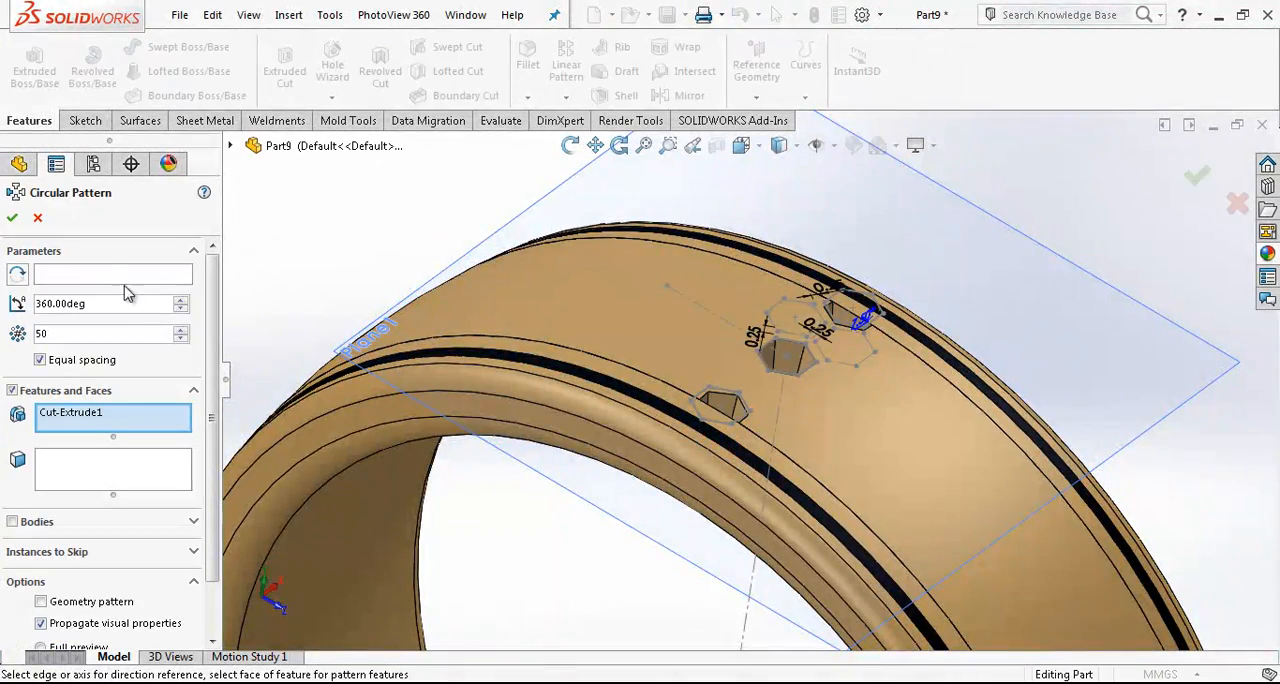
pyautogui.click(105, 267)
pyautogui.scroll(2, 402, 438)
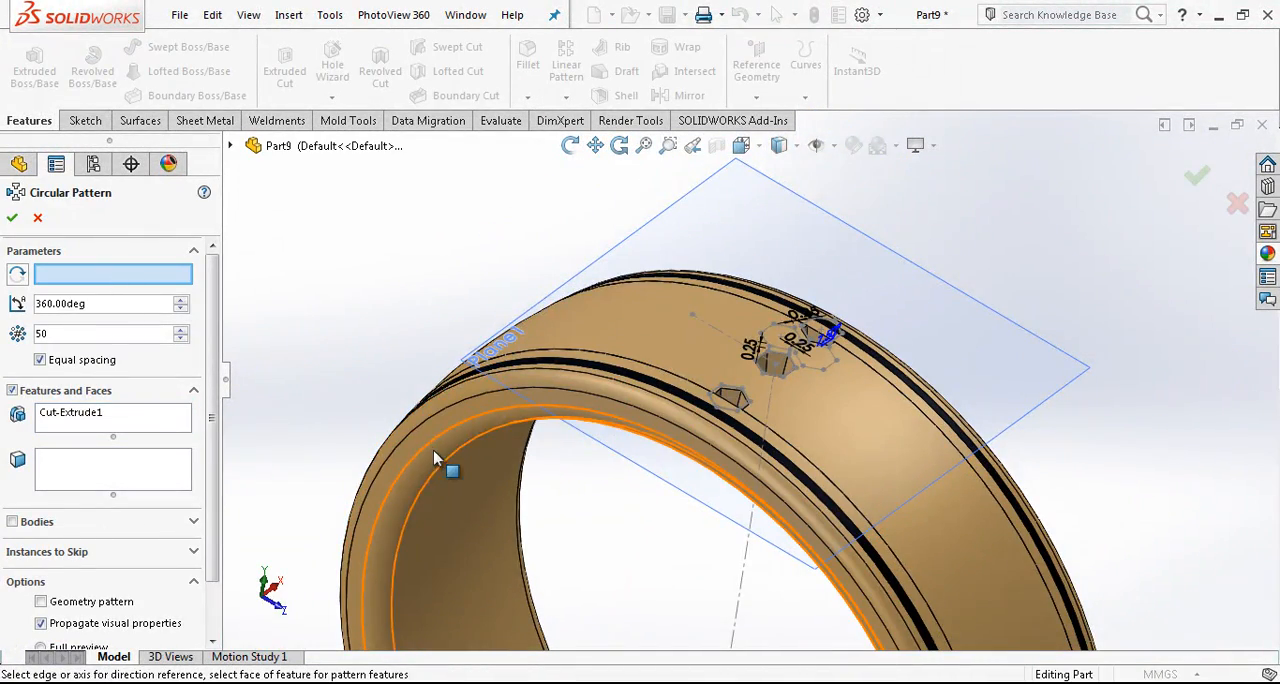
pyautogui.click(430, 449)
pyautogui.scroll(-4, 838, 357)
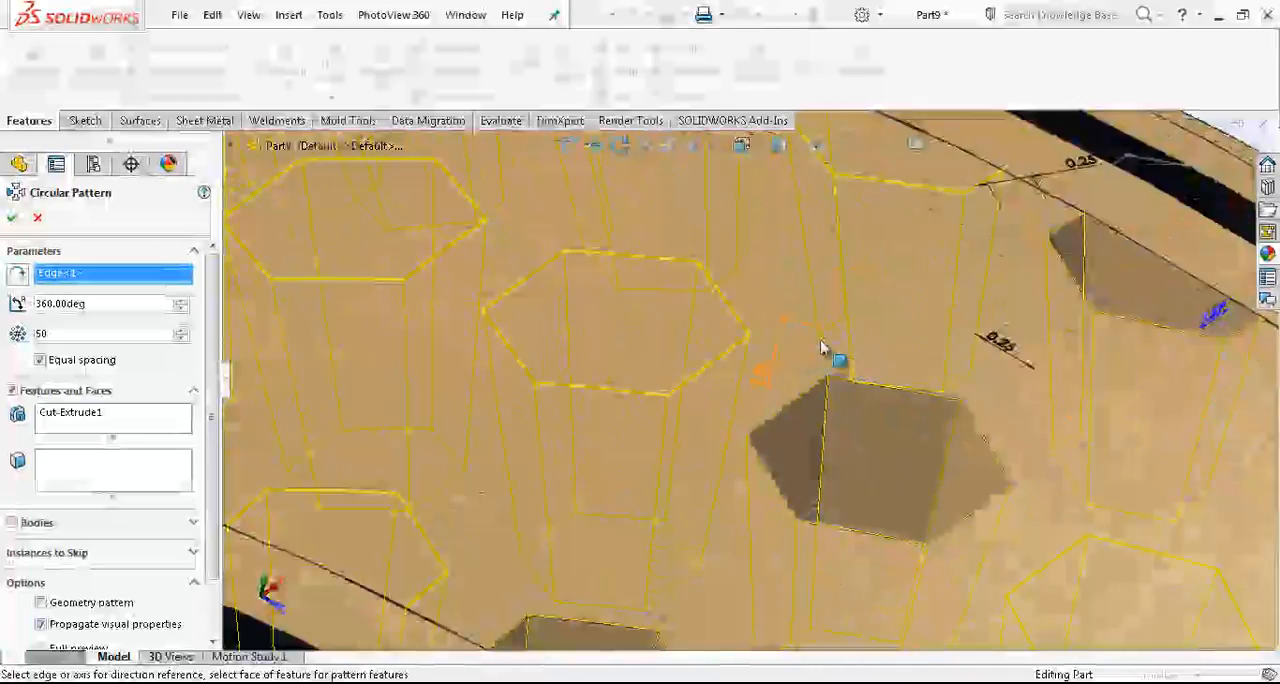
pyautogui.moveTo(843, 357); pyautogui.dragTo(820, 420, button='middle')
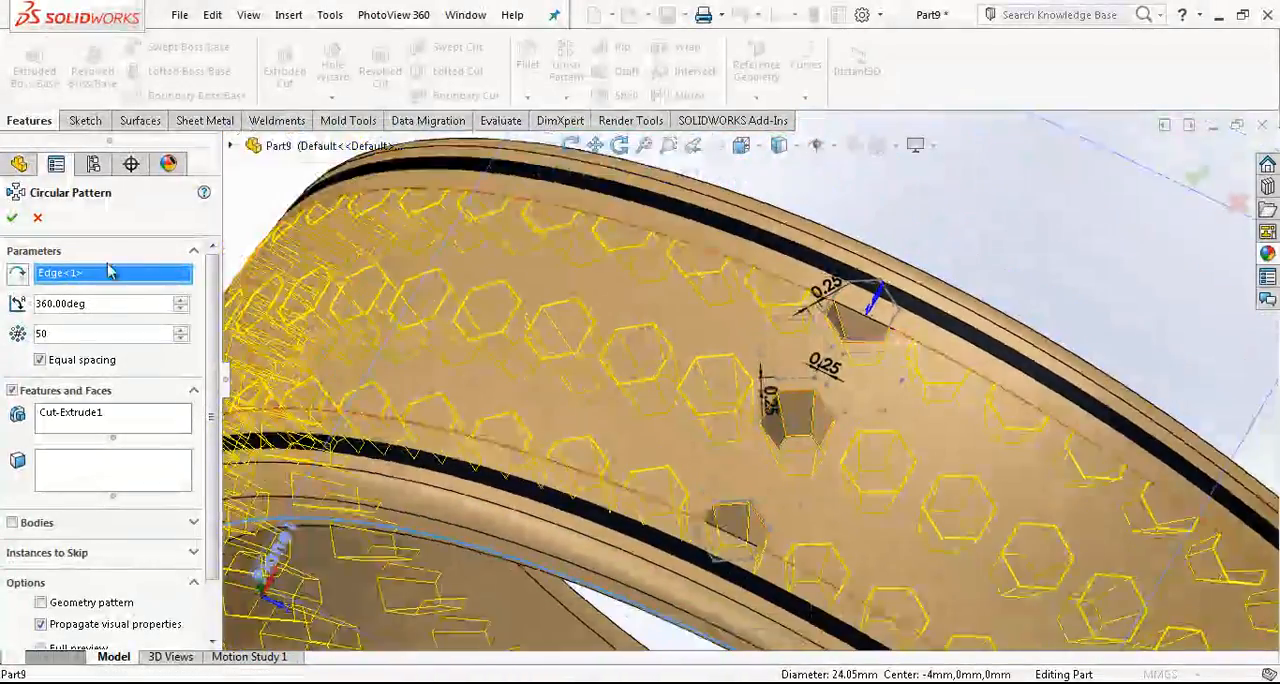
pyautogui.click(38, 222)
# - Hide the reference plane Plane1 above the ring
pyautogui.scroll(5, 766, 334)
pyautogui.moveTo(766, 334)
pyautogui.mouseDown(button='middle')
pyautogui.moveTo(686, 289)
pyautogui.moveTo(775, 330)
pyautogui.mouseUp(button='middle')
pyautogui.click(889, 266)
pyautogui.click(986, 208)
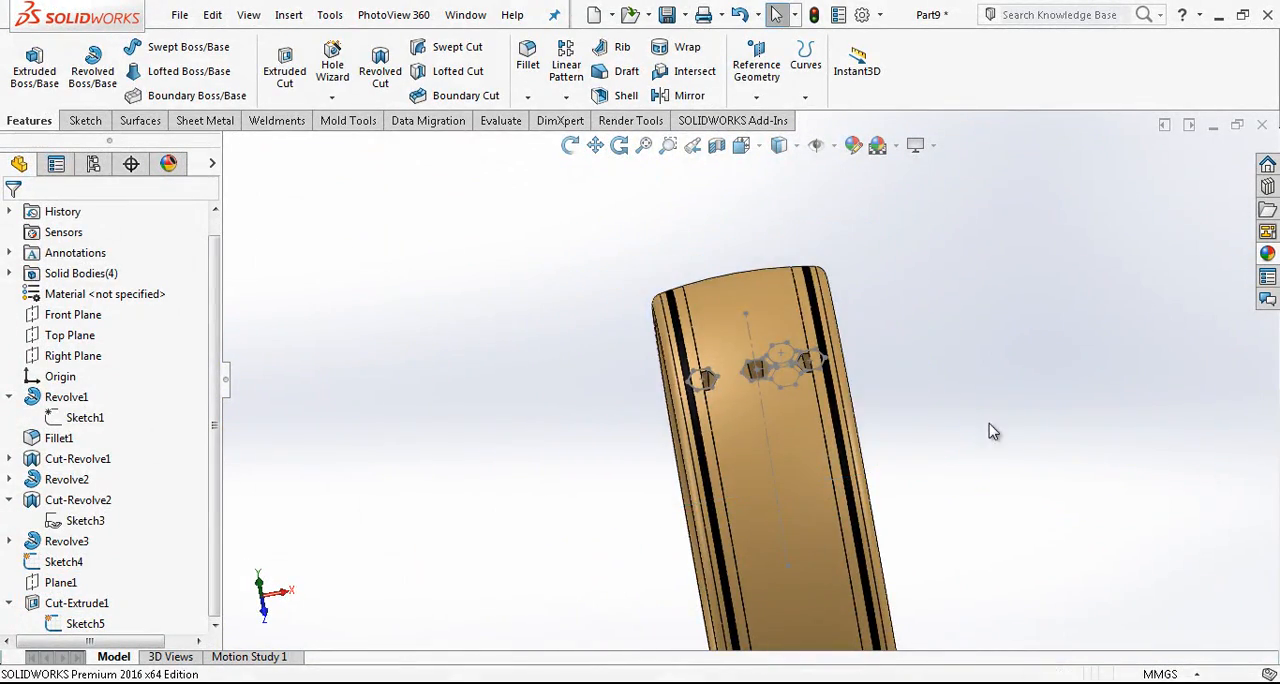
pyautogui.moveTo(862, 420); pyautogui.dragTo(679, 377, button='middle')
pyautogui.scroll(-5, 850, 365)
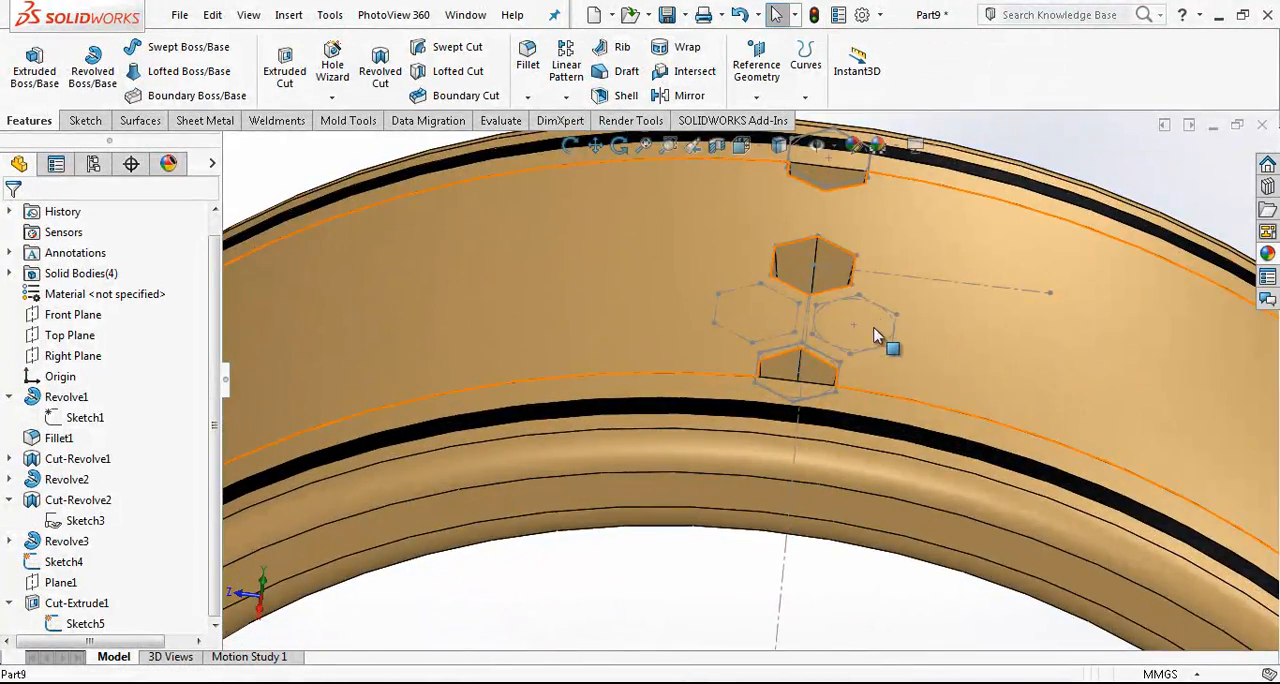
# - Start a sketch on the Right Plane, viewed from the right with hidden lines visible
pyautogui.scroll(5, 838, 393)
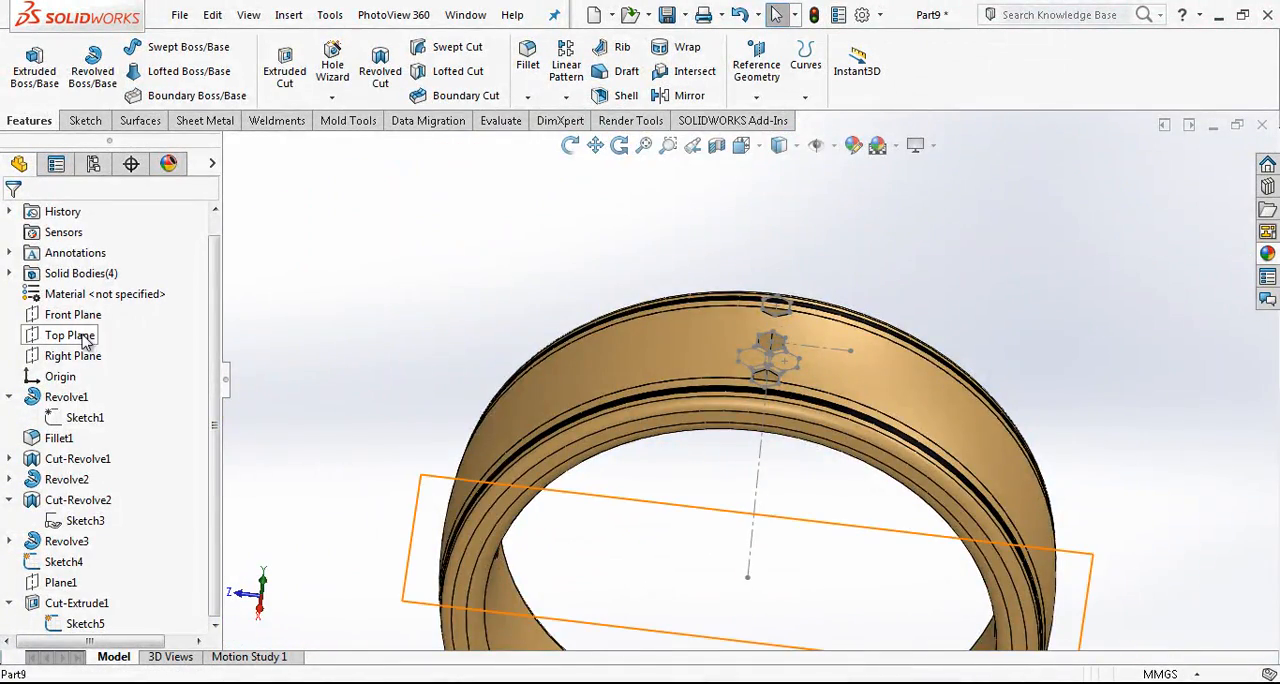
pyautogui.click(72, 356)
pyautogui.click(102, 331)
pyautogui.click(741, 145)
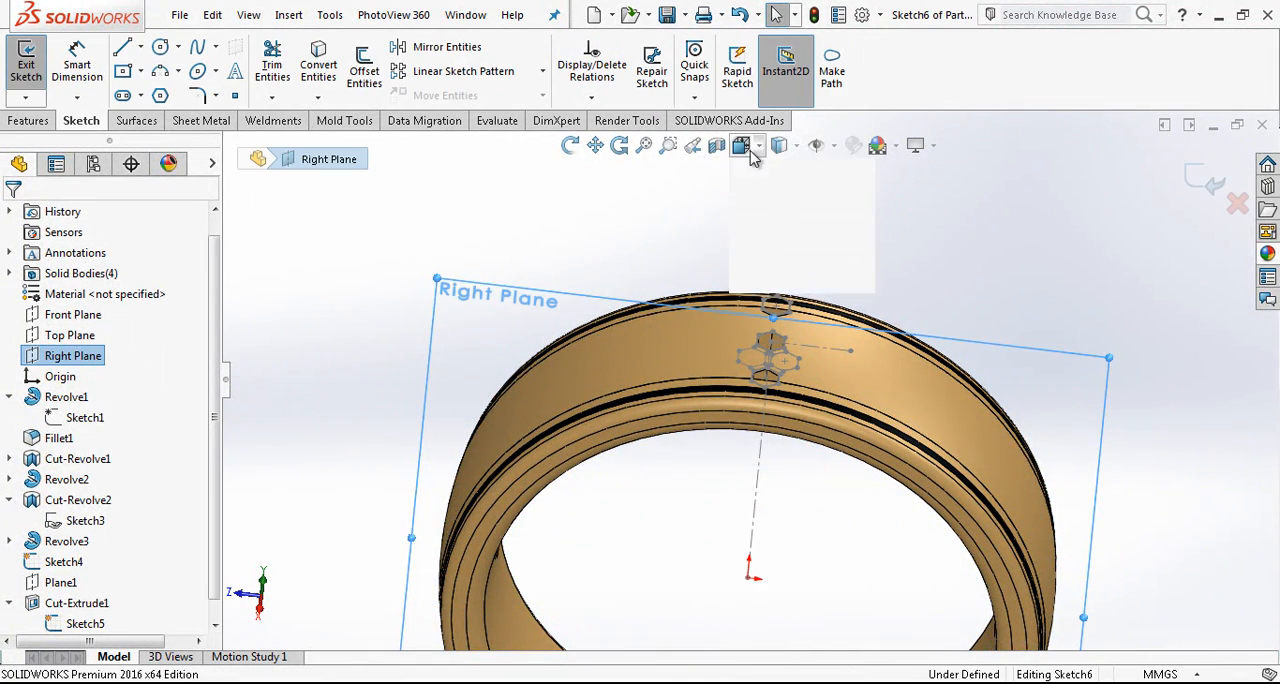
pyautogui.click(778, 214)
pyautogui.scroll(-1, 778, 208)
pyautogui.scroll(3, 782, 214)
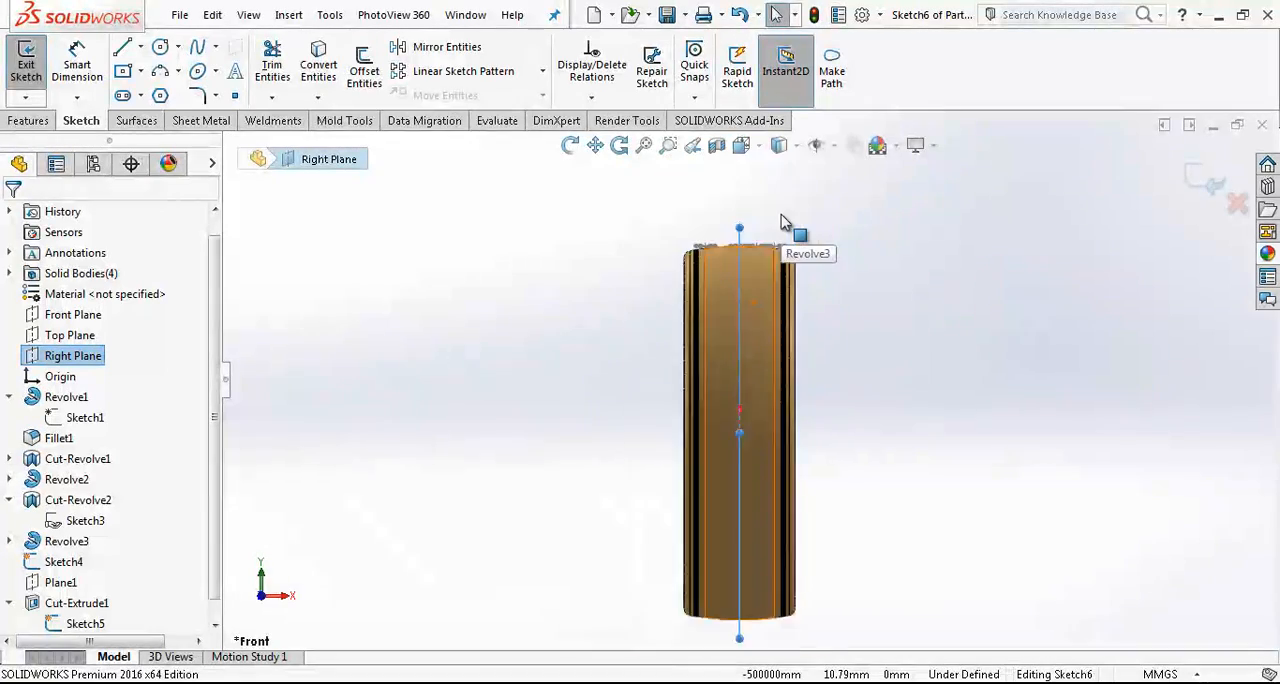
pyautogui.click(743, 146)
pyautogui.click(847, 250)
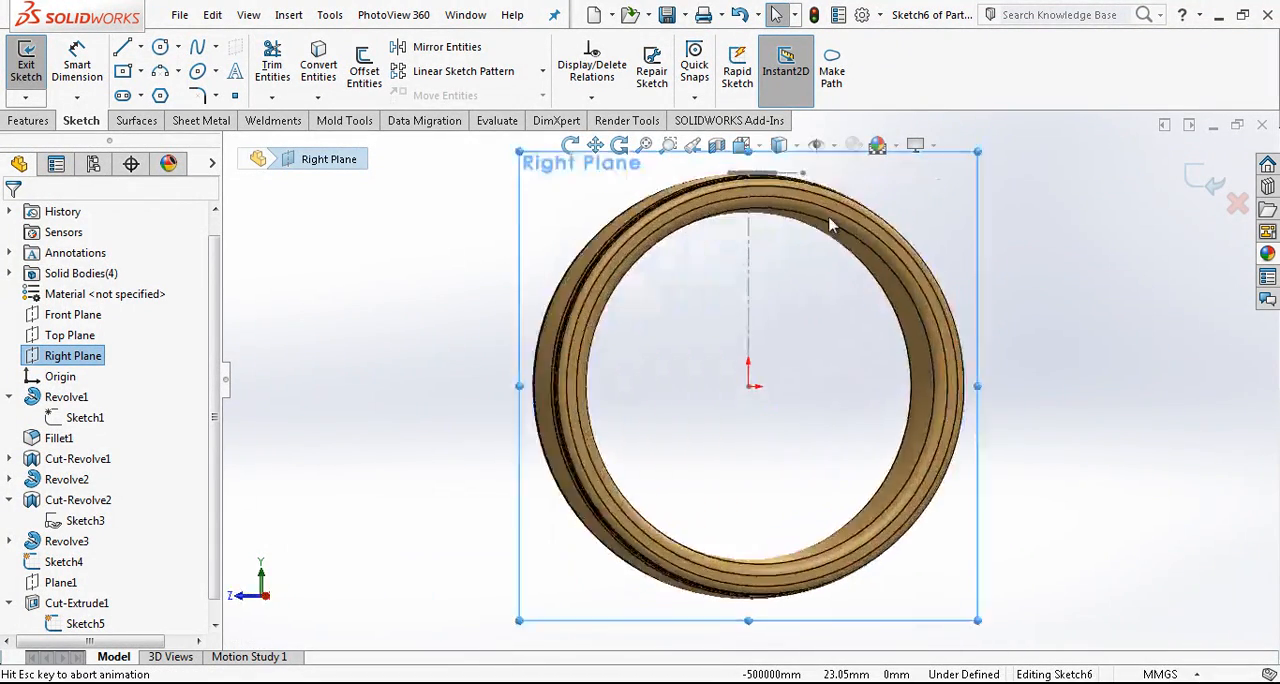
pyautogui.scroll(-3, 829, 214)
pyautogui.scroll(-3, 680, 243)
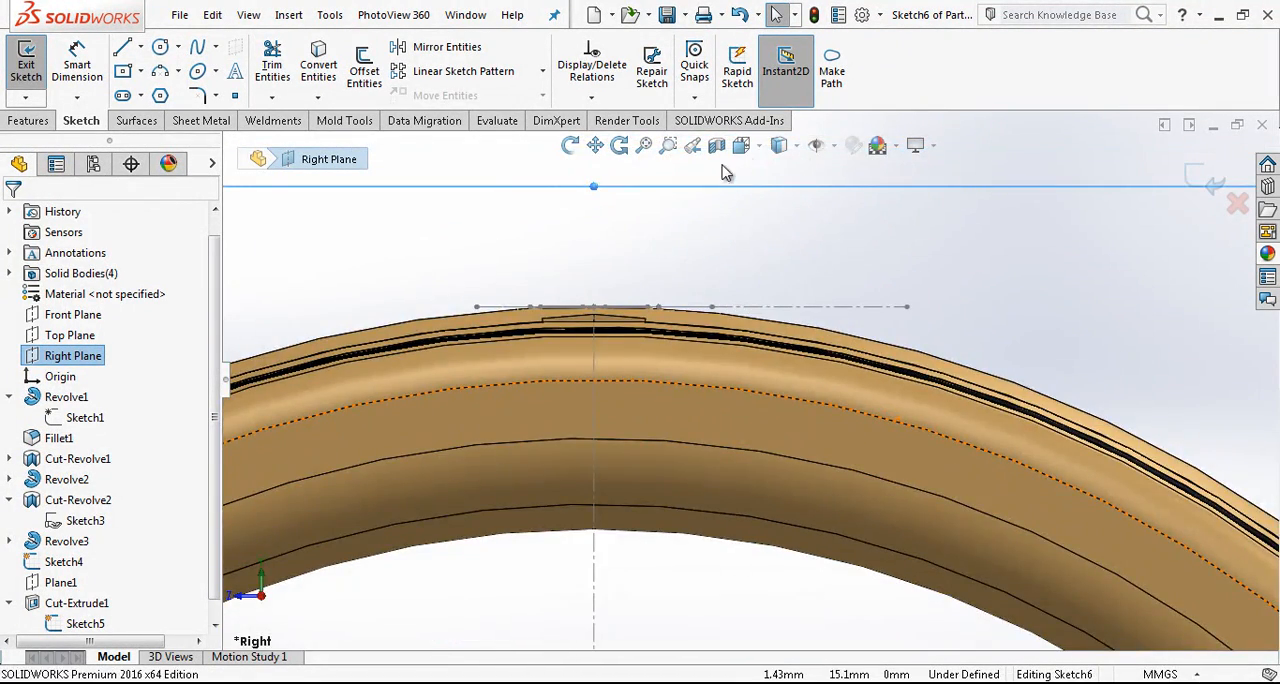
pyautogui.click(786, 250)
# - Sketch a line about 13.5 mm long from the origin to the horizontal sketch line atop the ring, just beside the cut pocket
pyautogui.press('l')
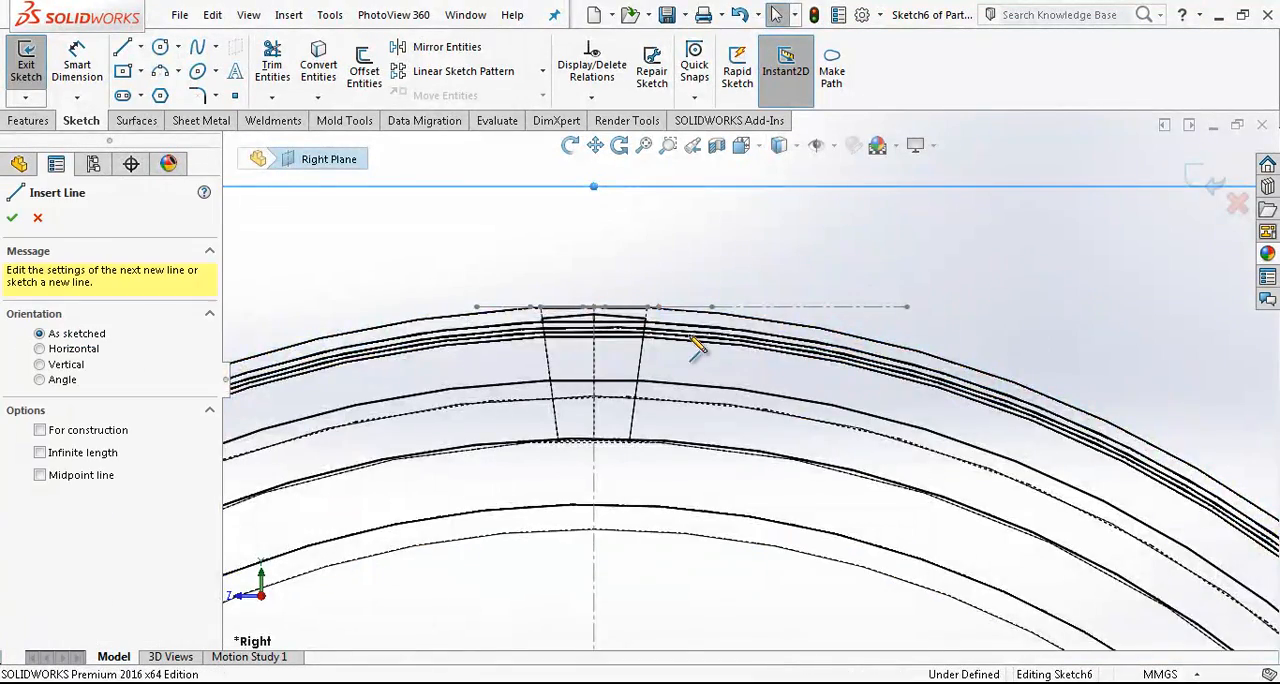
pyautogui.scroll(4, 706, 380)
pyautogui.scroll(3, 730, 457)
pyautogui.click(740, 540)
pyautogui.scroll(-4, 750, 450)
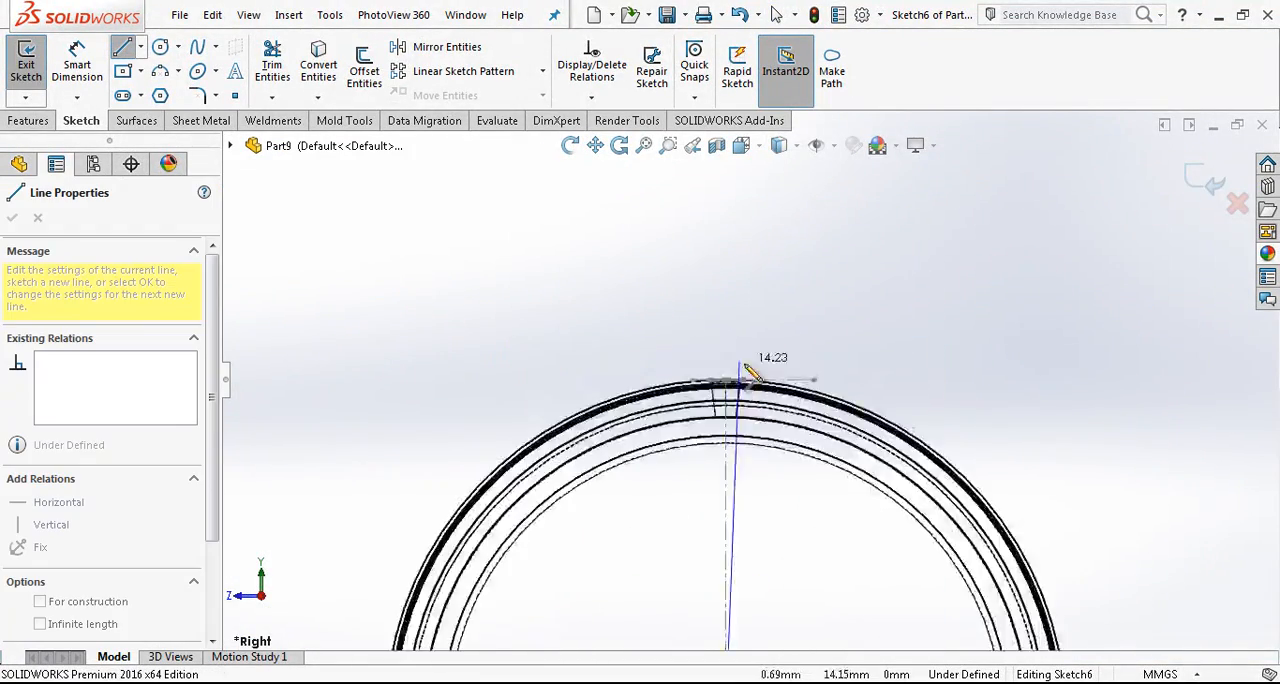
pyautogui.scroll(-2, 738, 402)
pyautogui.click(736, 372)
pyautogui.press('Escape')
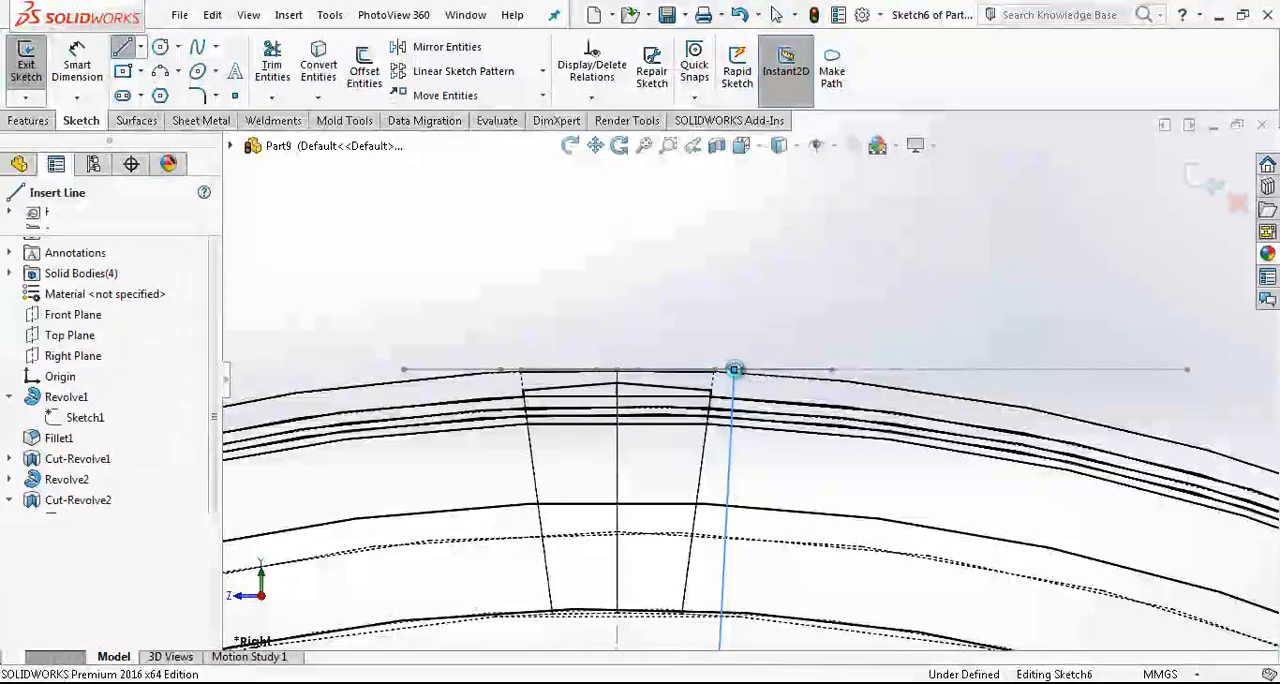
# - Convert the slanted line from the origin into construction geometry
pyautogui.click(735, 398)
pyautogui.moveTo(736, 398)
pyautogui.mouseDown(button='middle')
pyautogui.moveTo(777, 434)
pyautogui.moveTo(760, 510)
pyautogui.moveTo(771, 406)
pyautogui.mouseUp(button='middle')
pyautogui.scroll(4, 771, 406)
pyautogui.press('Escape')
pyautogui.click(743, 146)
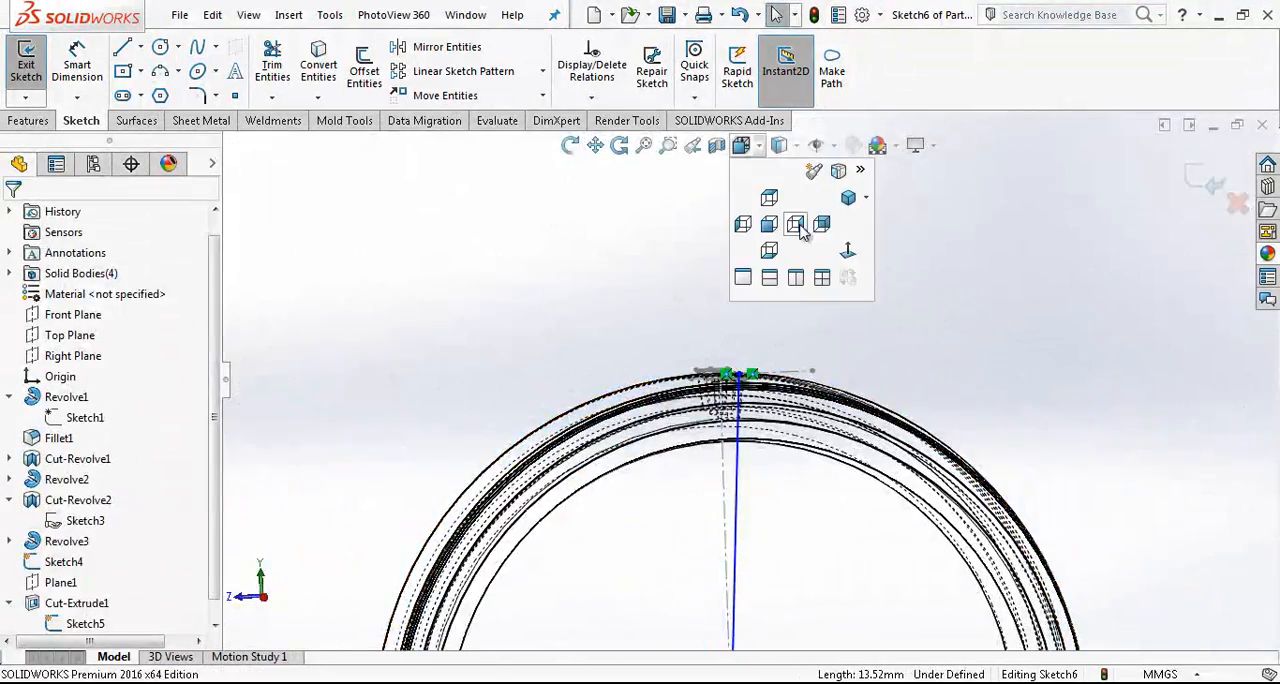
pyautogui.click(854, 252)
pyautogui.scroll(-4, 705, 254)
pyautogui.click(705, 254)
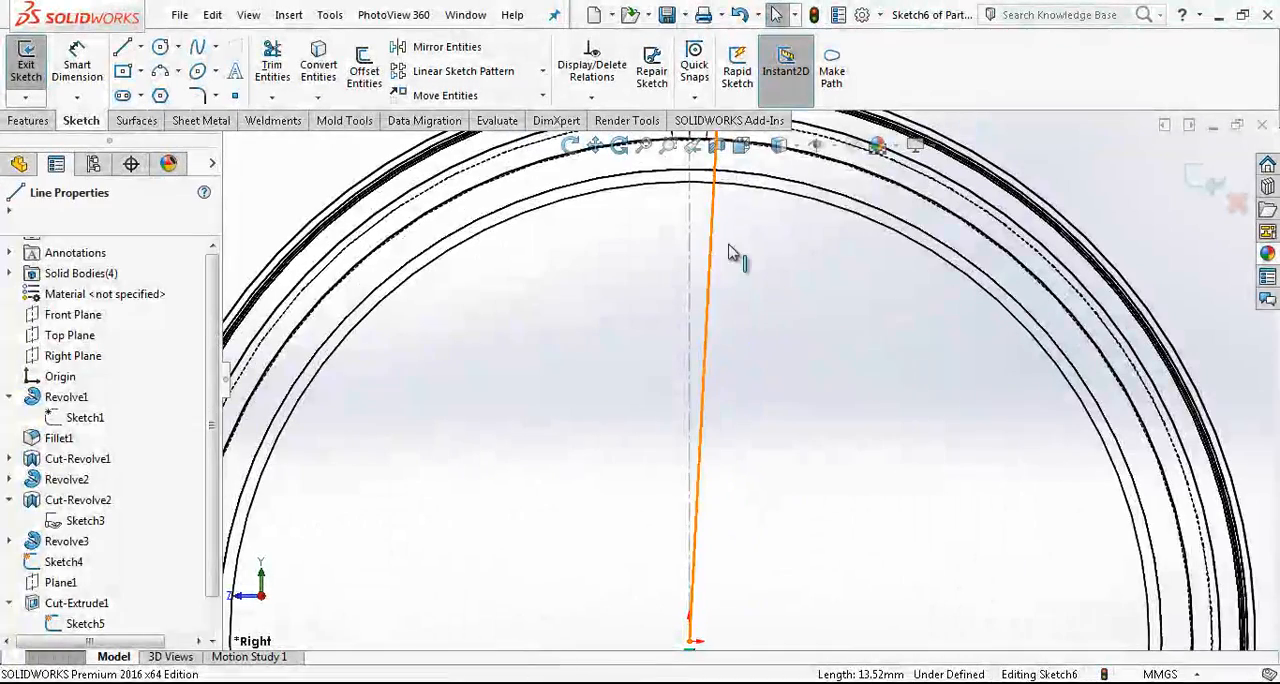
pyautogui.click(789, 202)
# - Dimension the angle between the slanted construction line and the vertical centerline, placing the dimension above the ring
pyautogui.press('d')
pyautogui.click(711, 273)
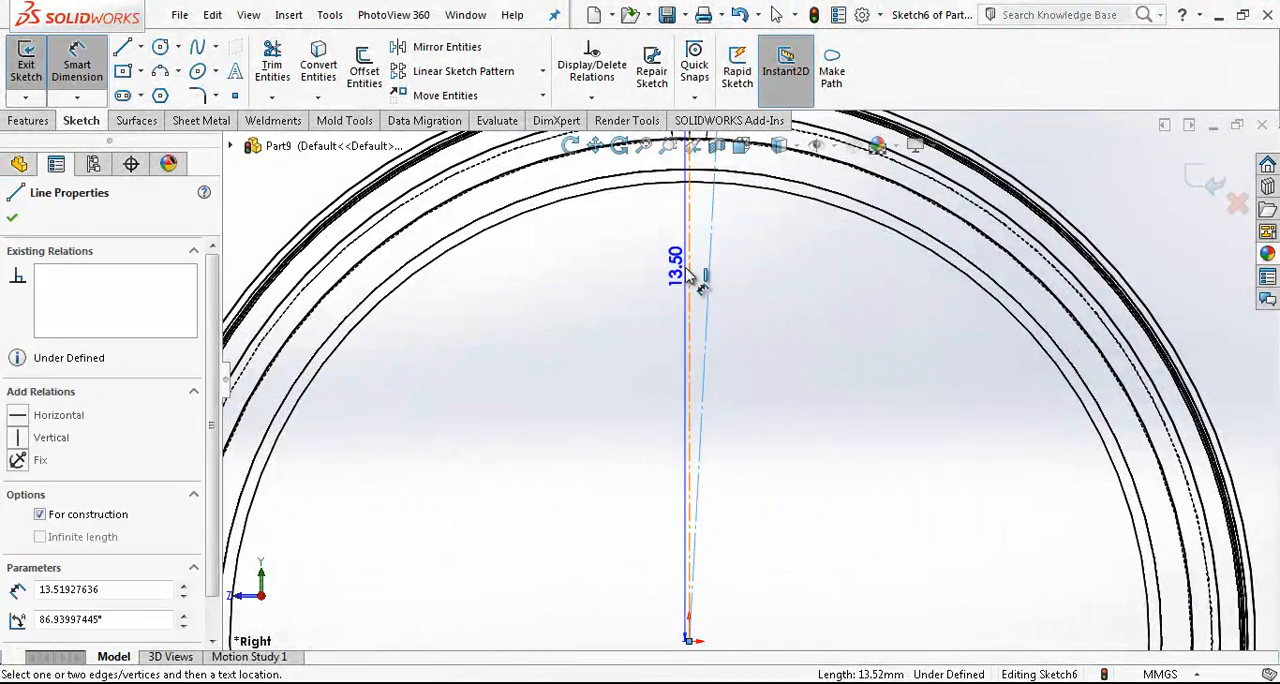
pyautogui.click(690, 279)
pyautogui.scroll(5, 730, 275)
pyautogui.scroll(-5, 745, 280)
pyautogui.click(759, 314)
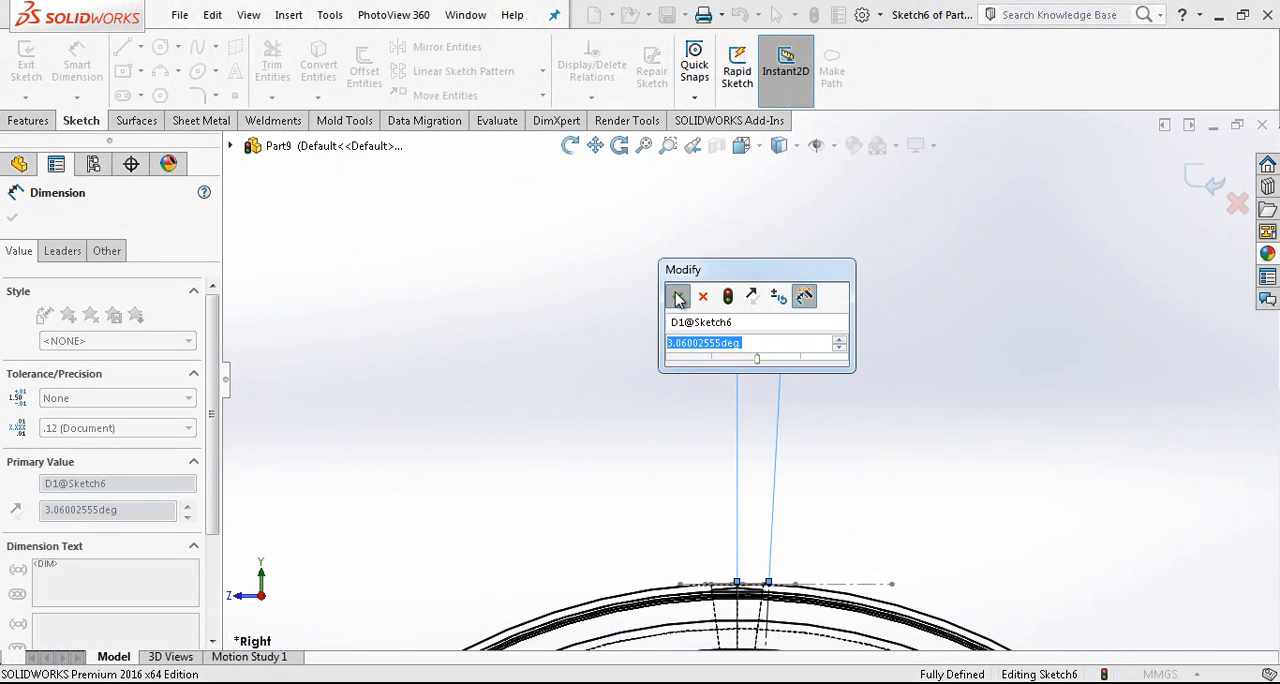
pyautogui.click(677, 297)
pyautogui.press('Escape')
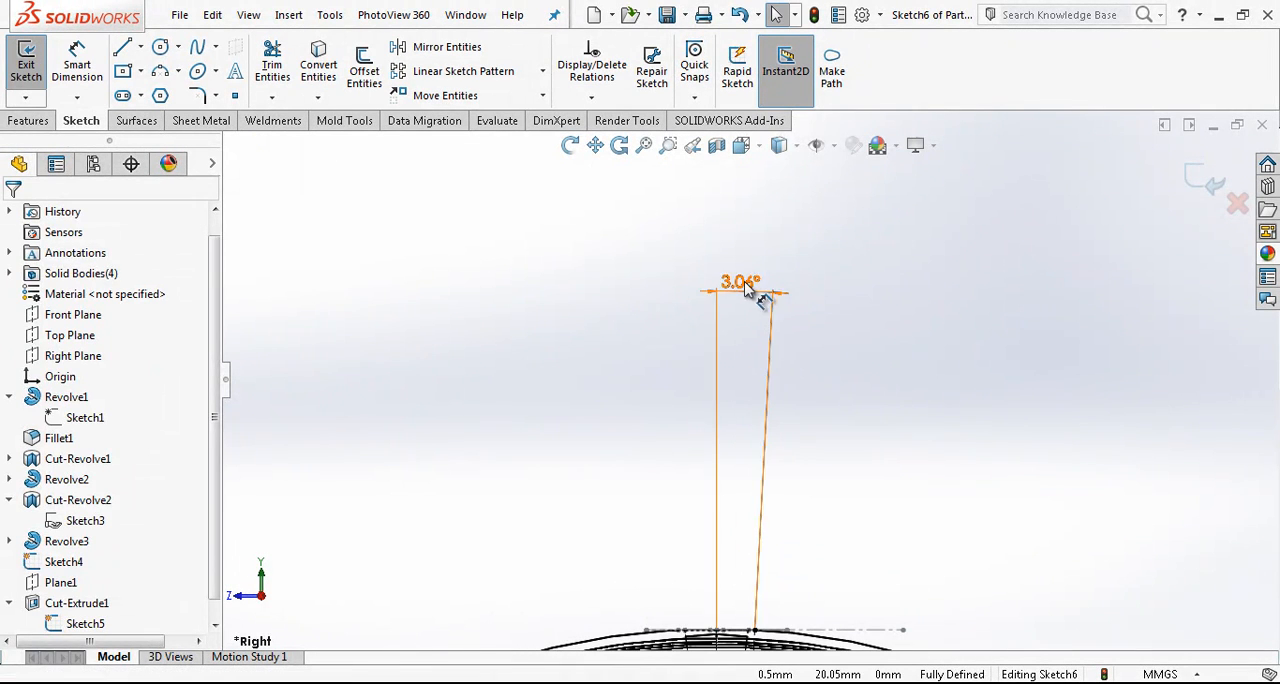
pyautogui.click(766, 384)
pyautogui.click(836, 394)
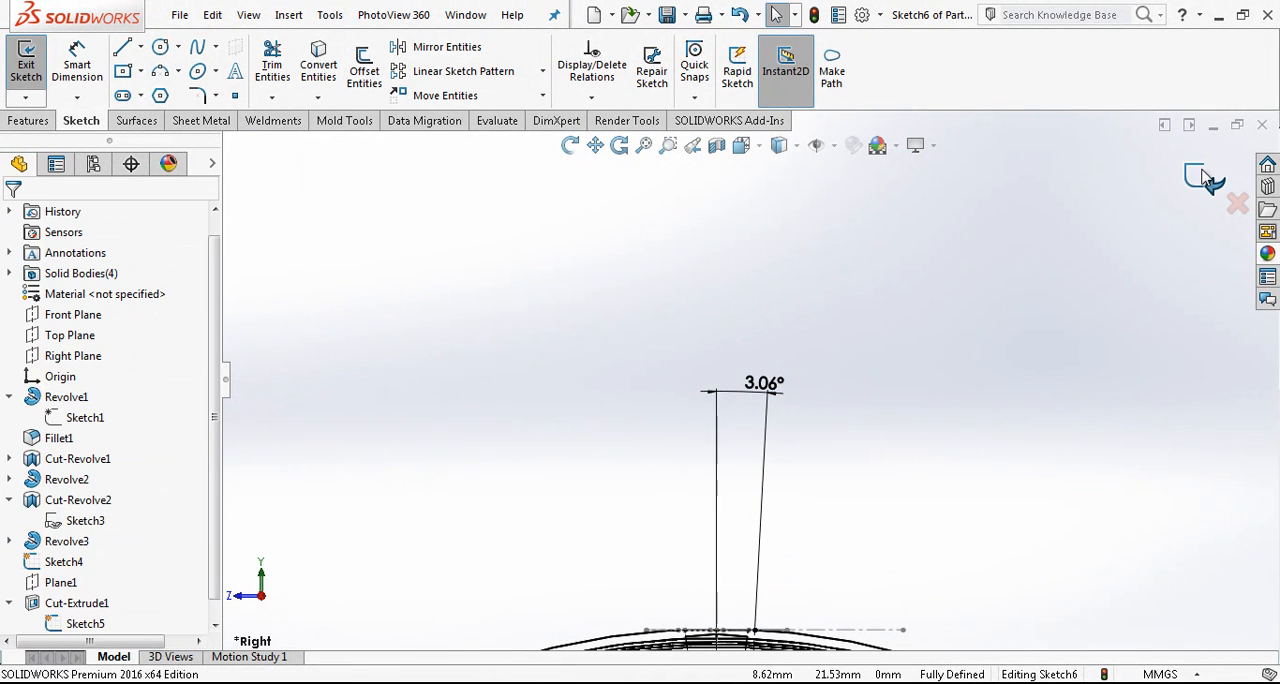
# - Exit the angle sketch and return the ring to shaded display with edges
pyautogui.click(1206, 178)
pyautogui.scroll(9, 797, 436)
pyautogui.moveTo(796, 438); pyautogui.dragTo(862, 492, button='middle')
pyautogui.scroll(-6, 748, 432)
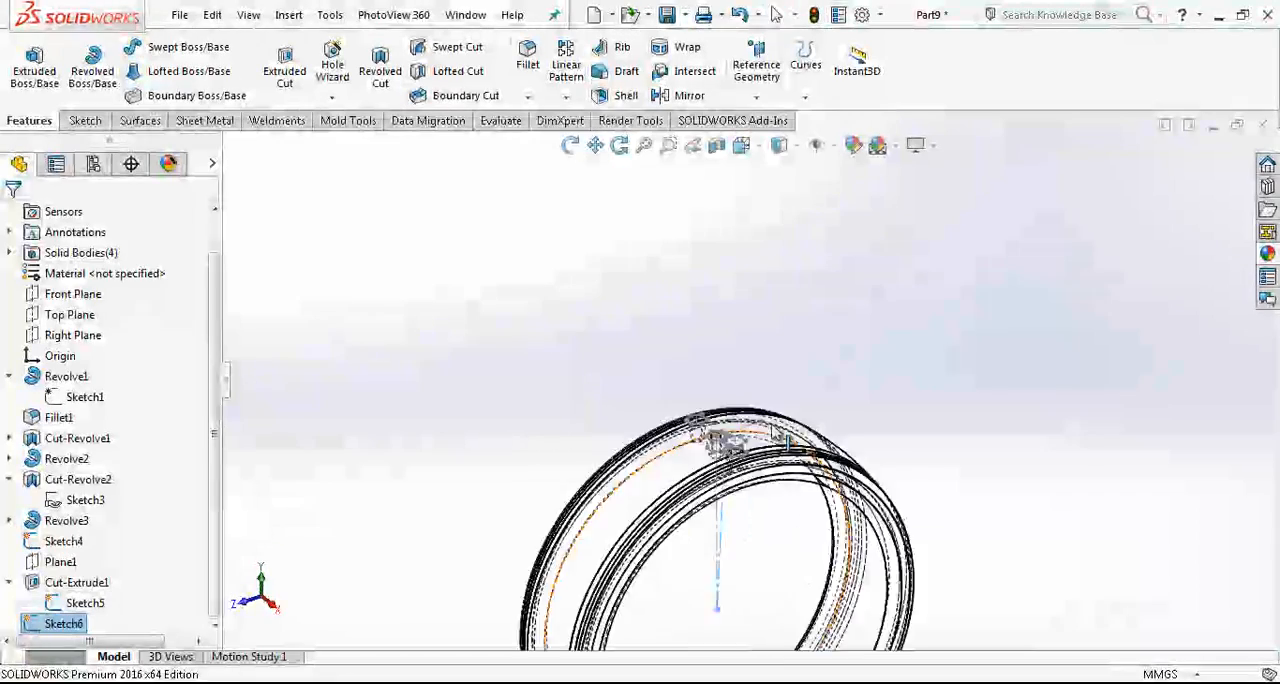
pyautogui.click(780, 147)
pyautogui.click(780, 170)
pyautogui.scroll(-3, 706, 449)
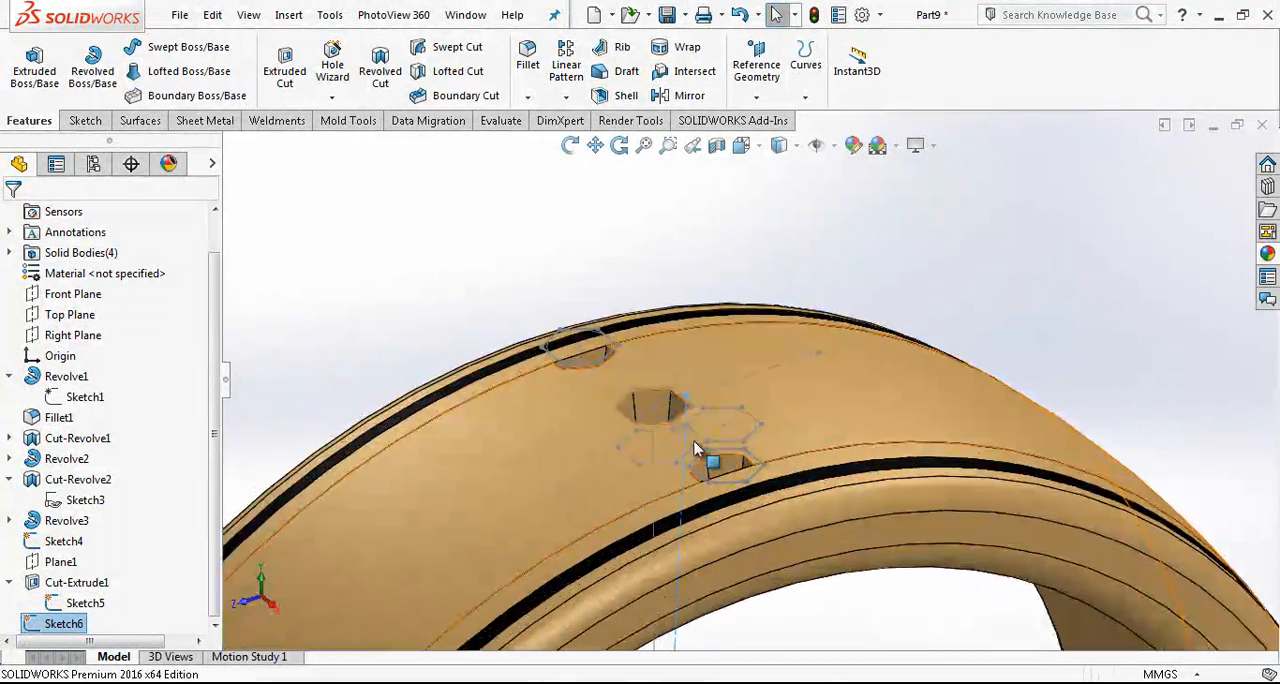
# - Start a circular pattern of the hexagonal cut Cut-Extrude1 and get its rotation axis reference ready for selection
pyautogui.click(70, 583)
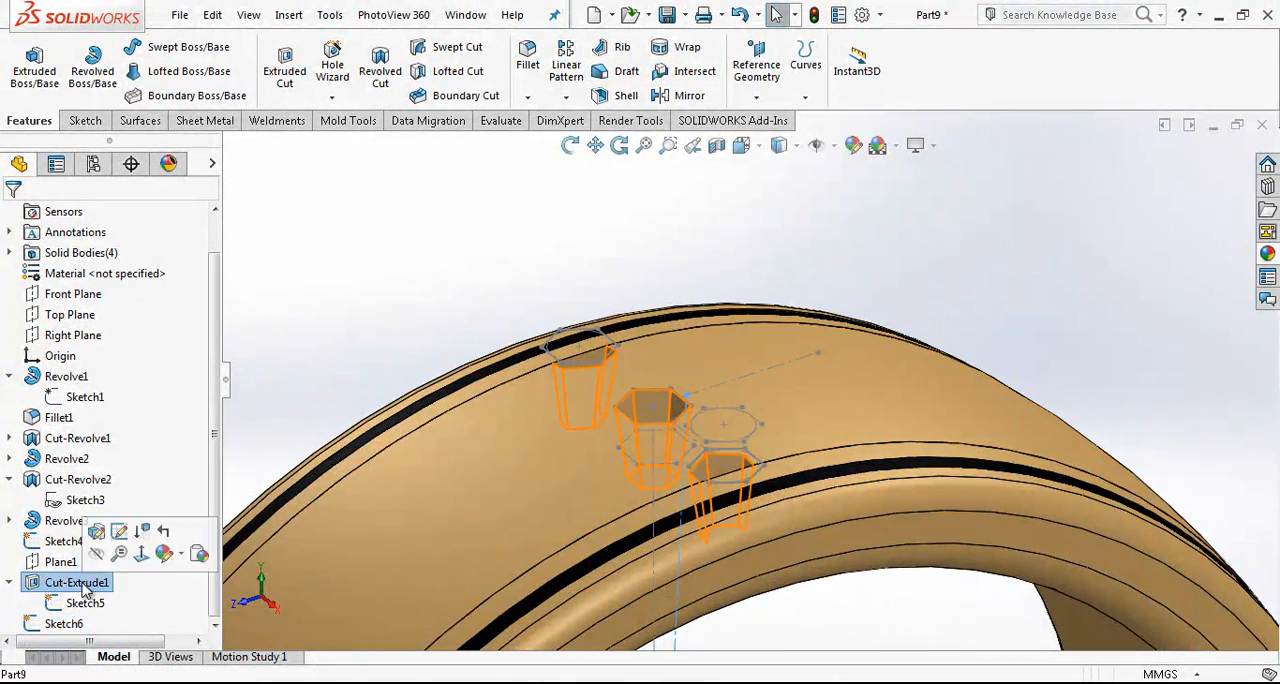
pyautogui.click(406, 328)
pyautogui.click(66, 627)
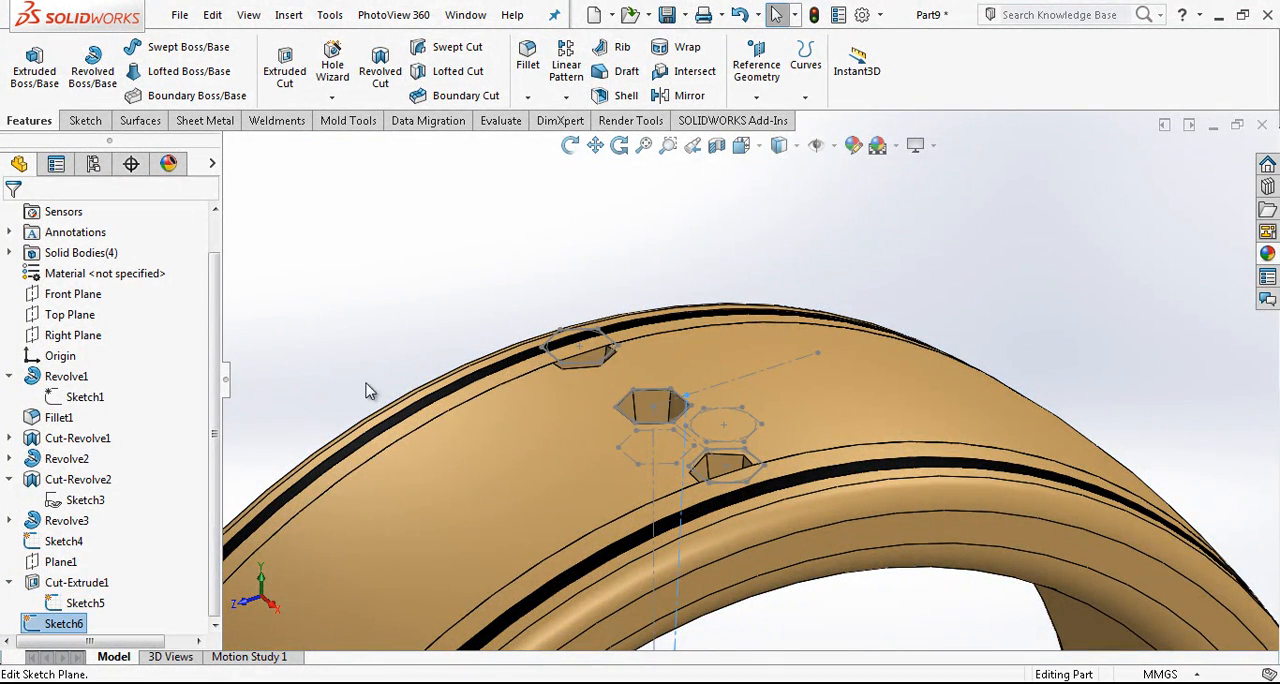
pyautogui.click(76, 585)
pyautogui.click(566, 97)
pyautogui.click(598, 140)
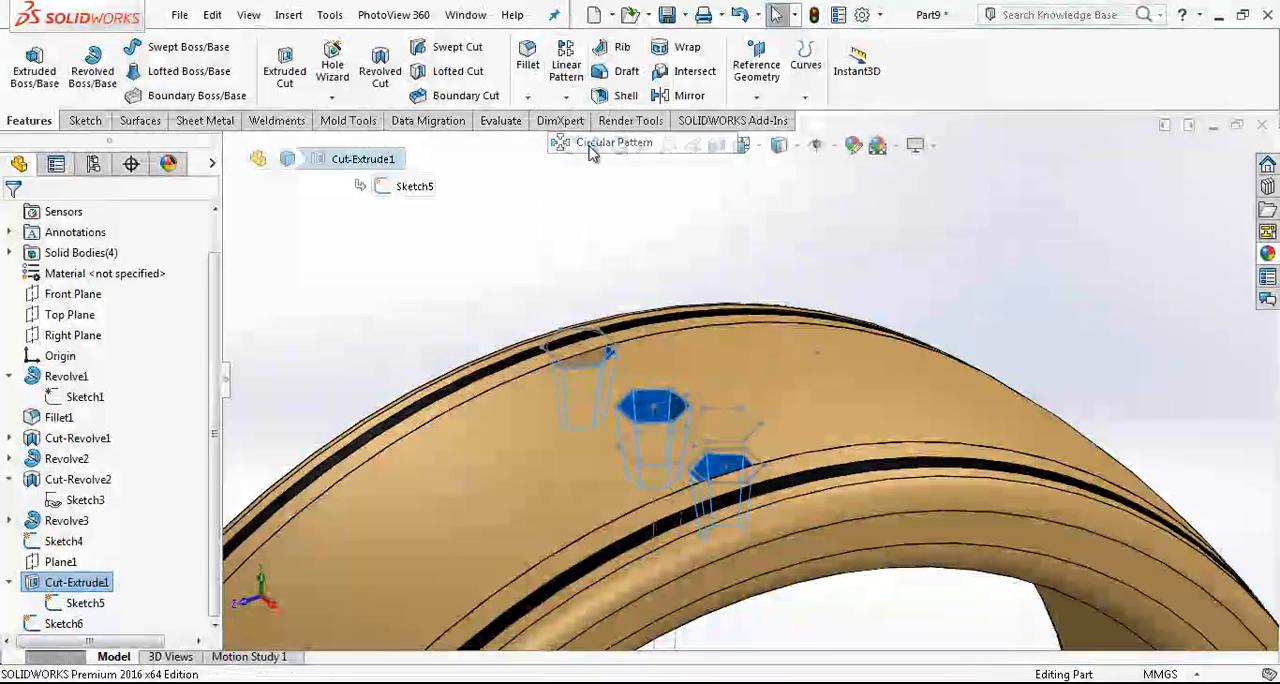
pyautogui.click(112, 278)
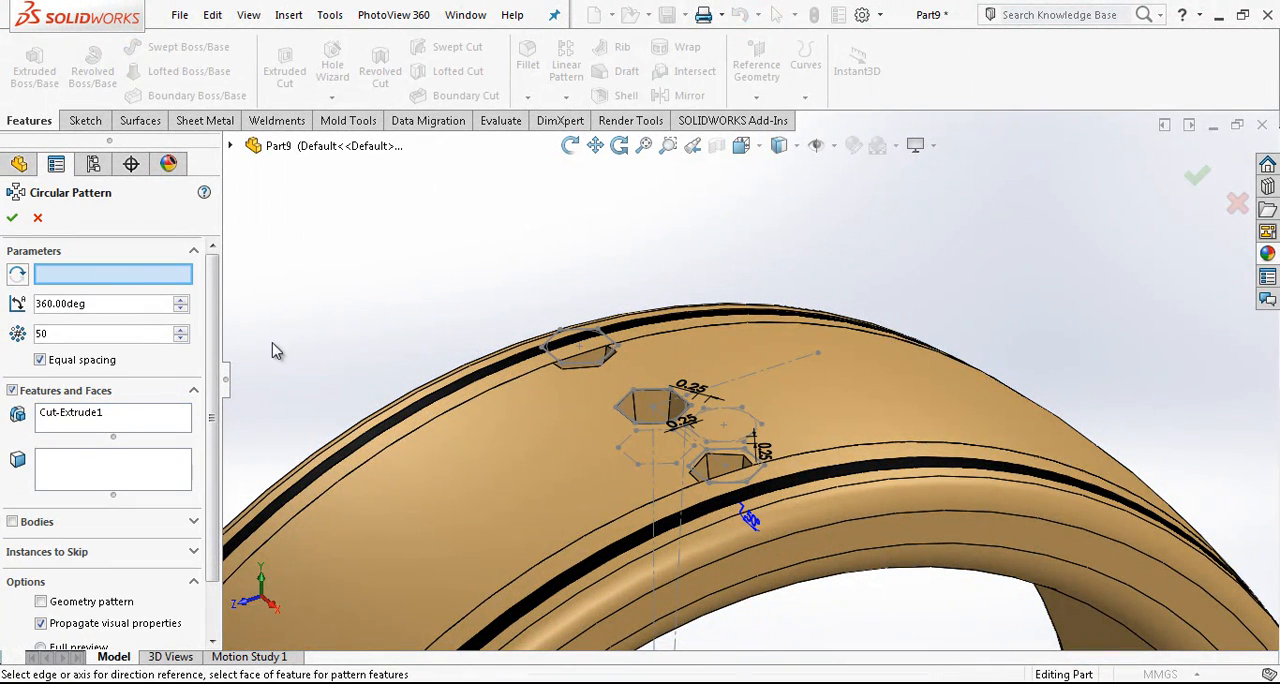
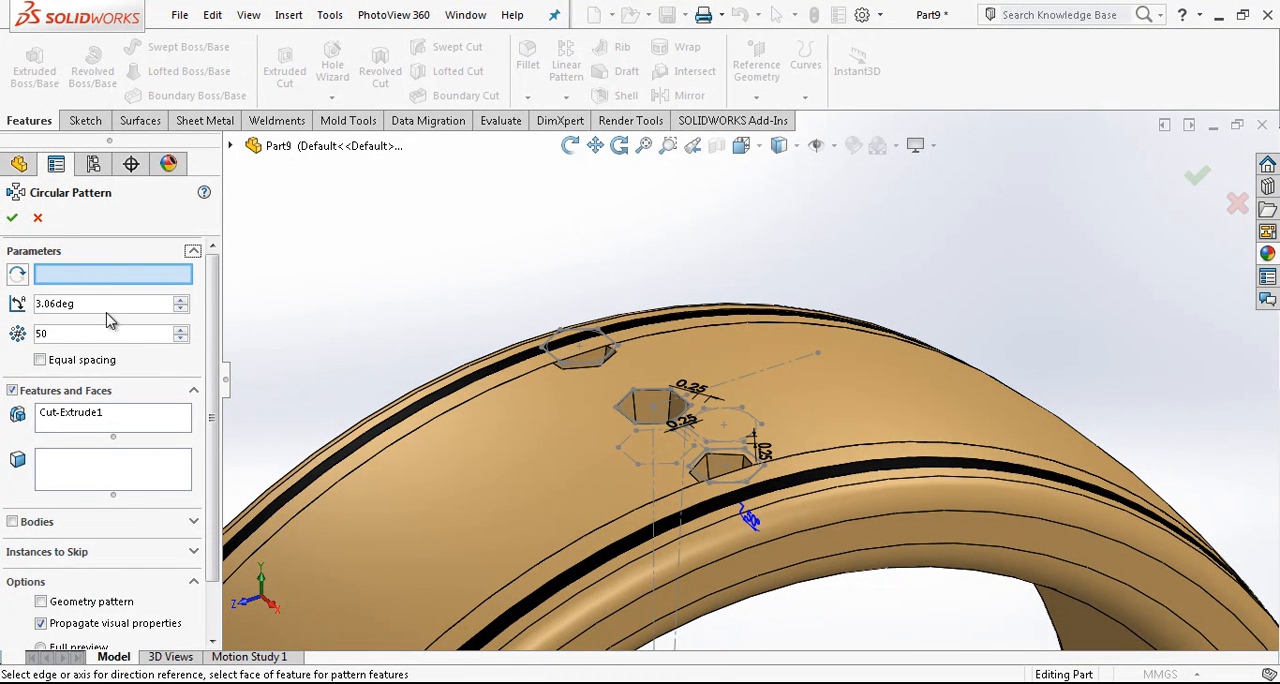
# - Pick the ring's inner circular edge as the pattern axis and set the spacing angle to 6.12 degrees
pyautogui.click(908, 548)
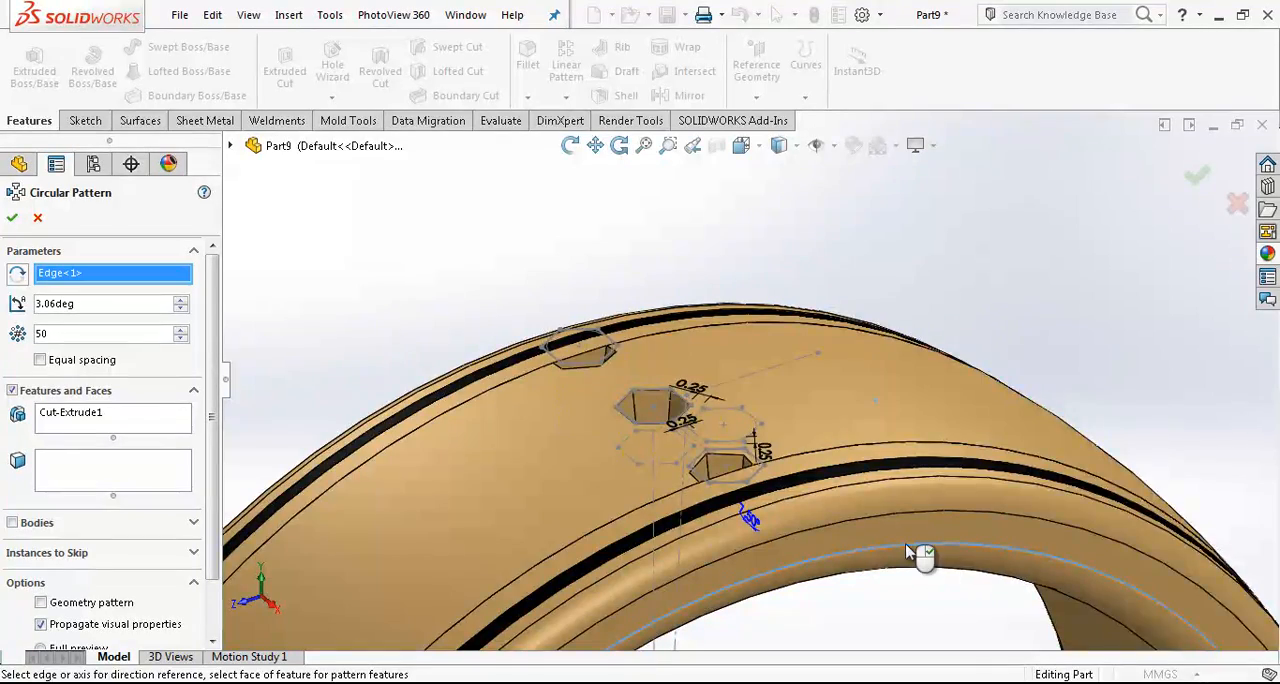
pyautogui.moveTo(871, 514); pyautogui.dragTo(740, 402, button='middle')
pyautogui.scroll(-8, 738, 397)
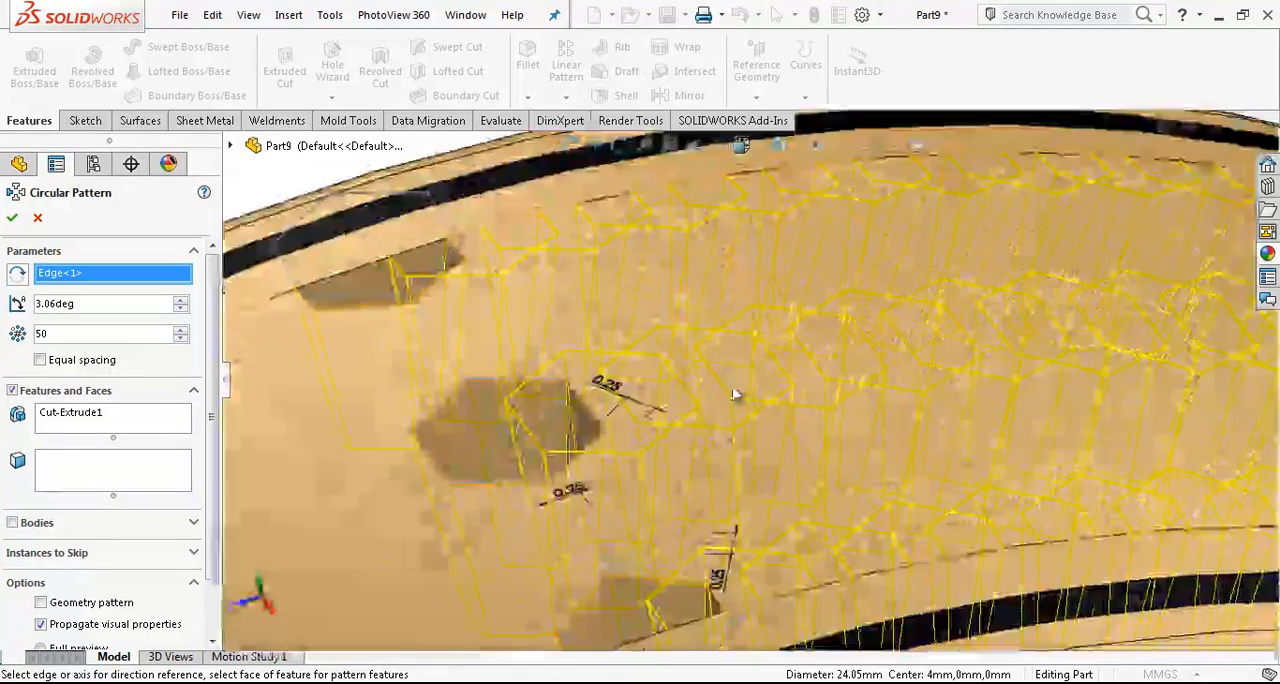
pyautogui.scroll(2, 726, 397)
pyautogui.click(98, 305)
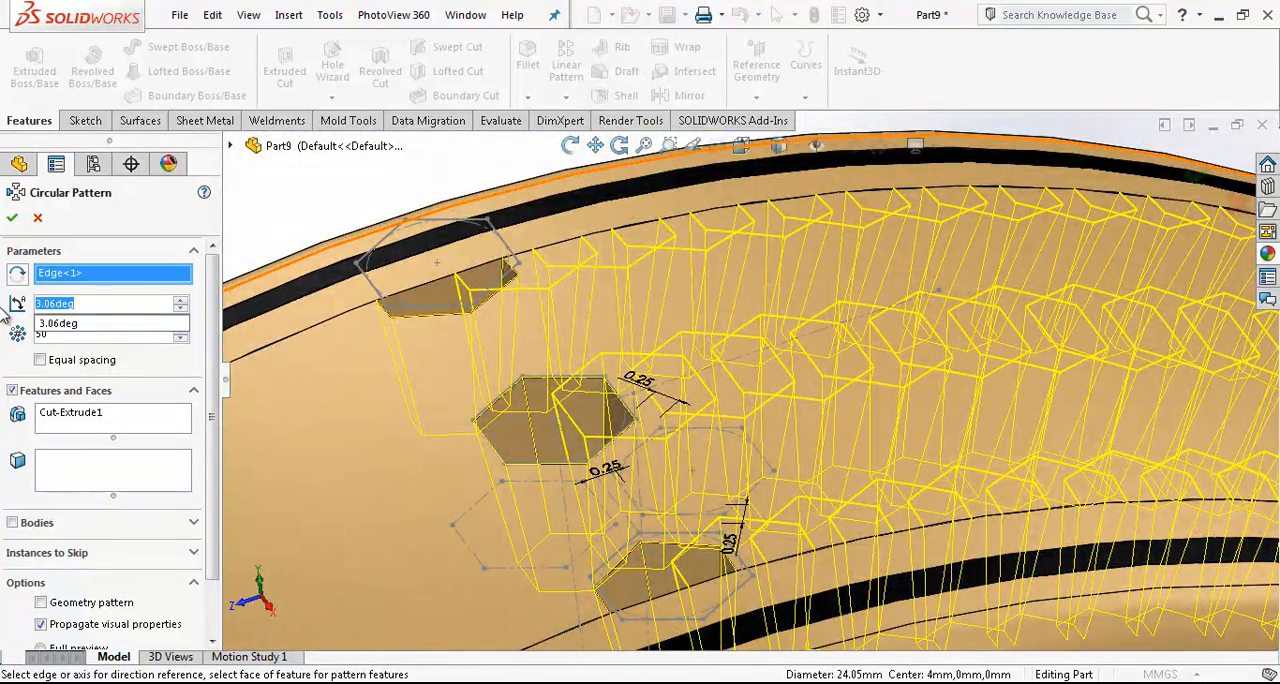
pyautogui.write('6')
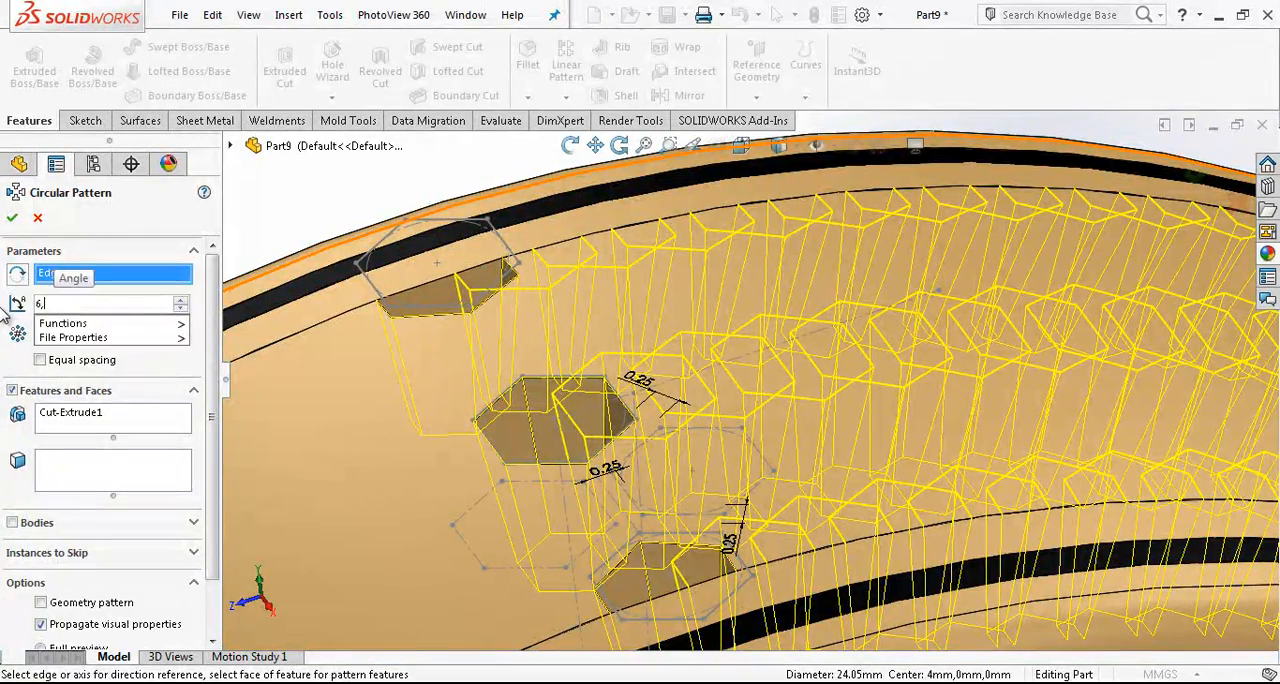
pyautogui.write('.12')
pyautogui.press('Return')
pyautogui.scroll(6, 712, 421)
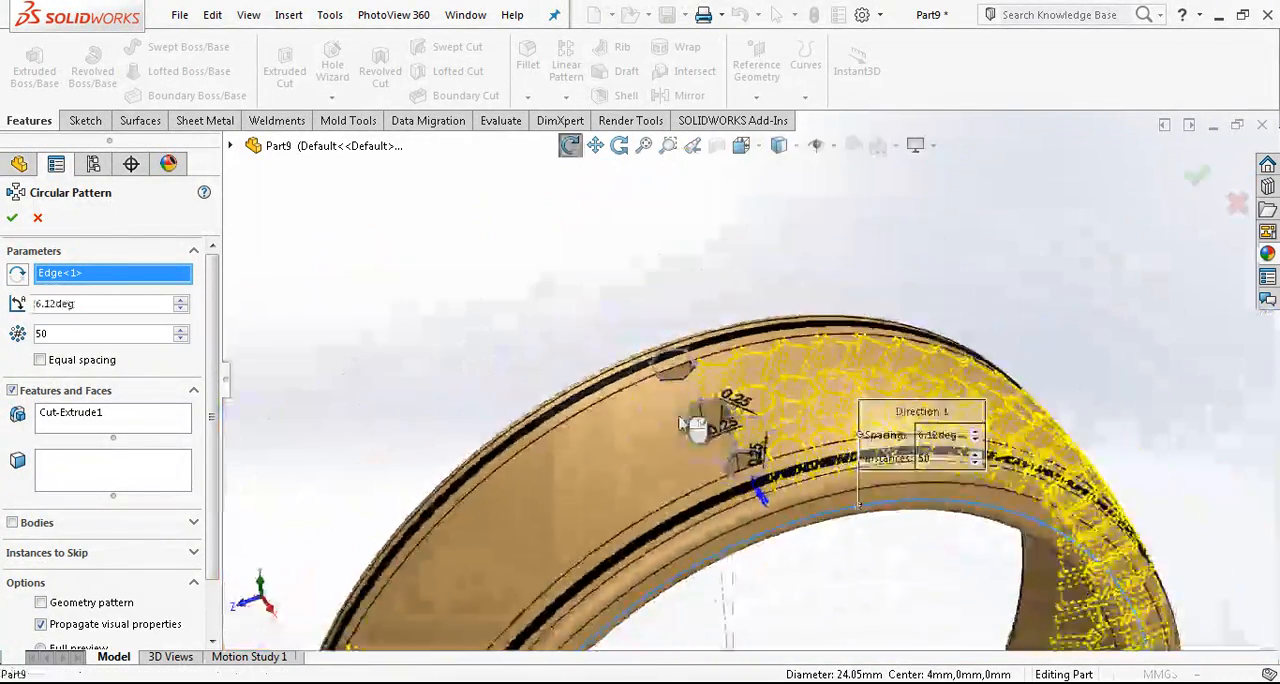
# - Increase the number of pattern instances to 59 and inspect how the hexagons are spaced around the ring
pyautogui.scroll(-6, 712, 421)
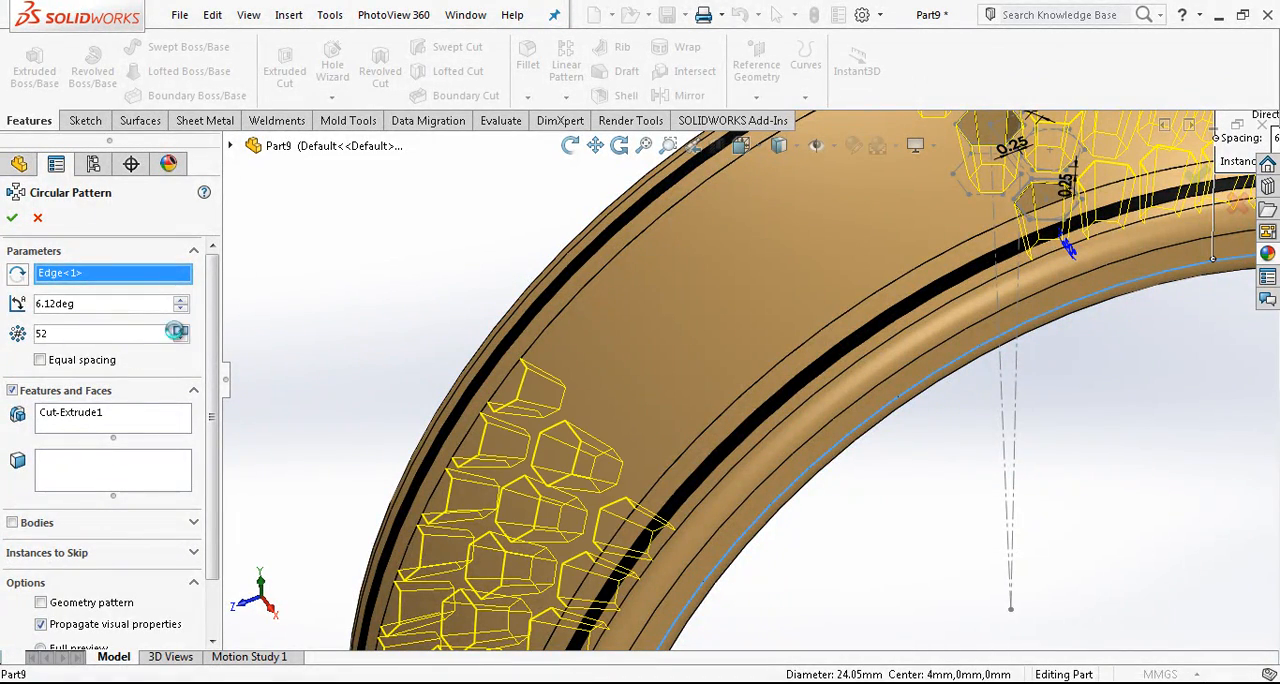
pyautogui.click(178, 329)
pyautogui.click(178, 329)
pyautogui.click(178, 329)
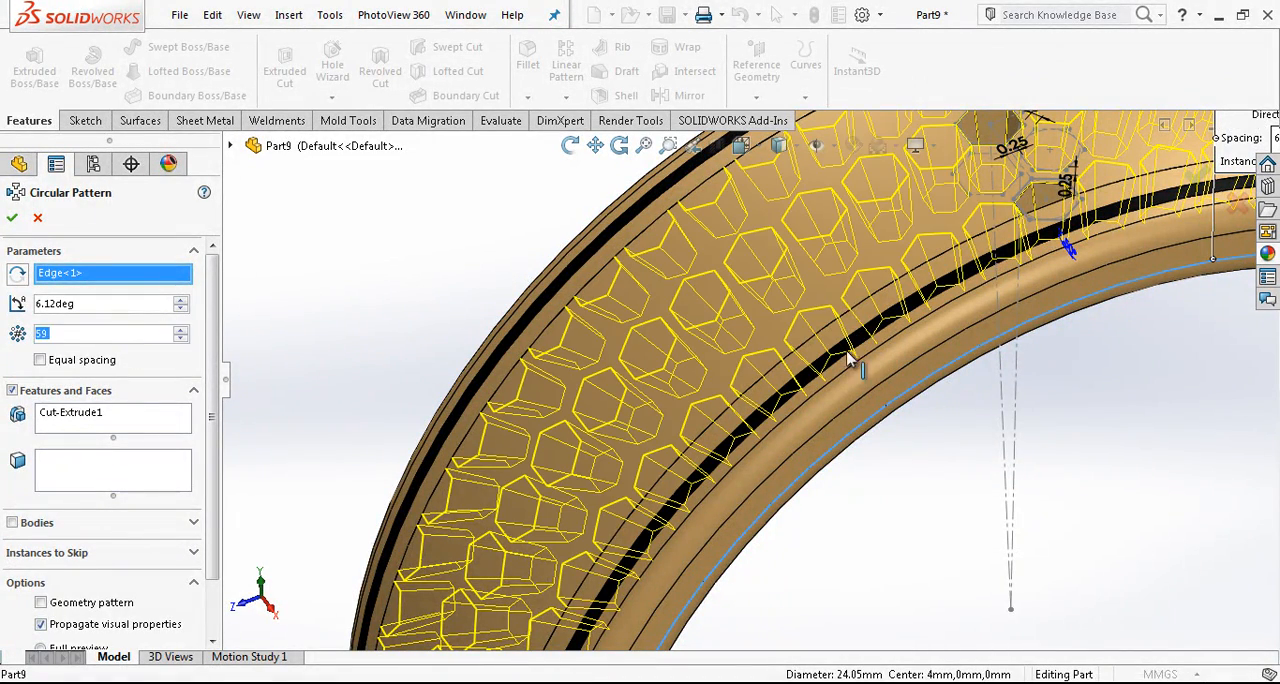
pyautogui.scroll(3, 850, 360)
pyautogui.scroll(-6, 794, 325)
pyautogui.moveTo(763, 320)
pyautogui.mouseDown(button='middle')
pyautogui.moveTo(714, 321)
pyautogui.moveTo(740, 369)
pyautogui.moveTo(749, 337)
pyautogui.mouseUp(button='middle')
pyautogui.scroll(2, 755, 343)
pyautogui.scroll(-4, 774, 408)
pyautogui.scroll(1, 764, 400)
pyautogui.moveTo(755, 395); pyautogui.dragTo(763, 391, button='middle')
pyautogui.scroll(2, 763, 391)
pyautogui.doubleClick(38, 303)
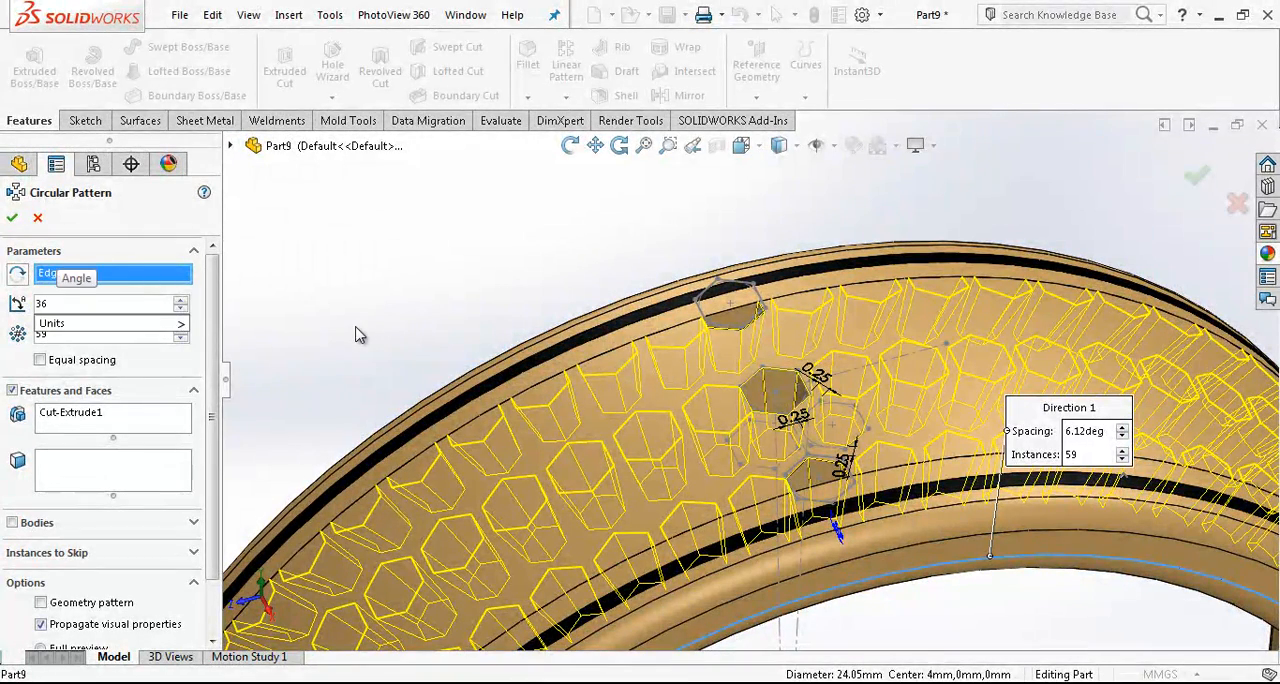
pyautogui.press('BackSpace')
pyautogui.press('BackSpace')
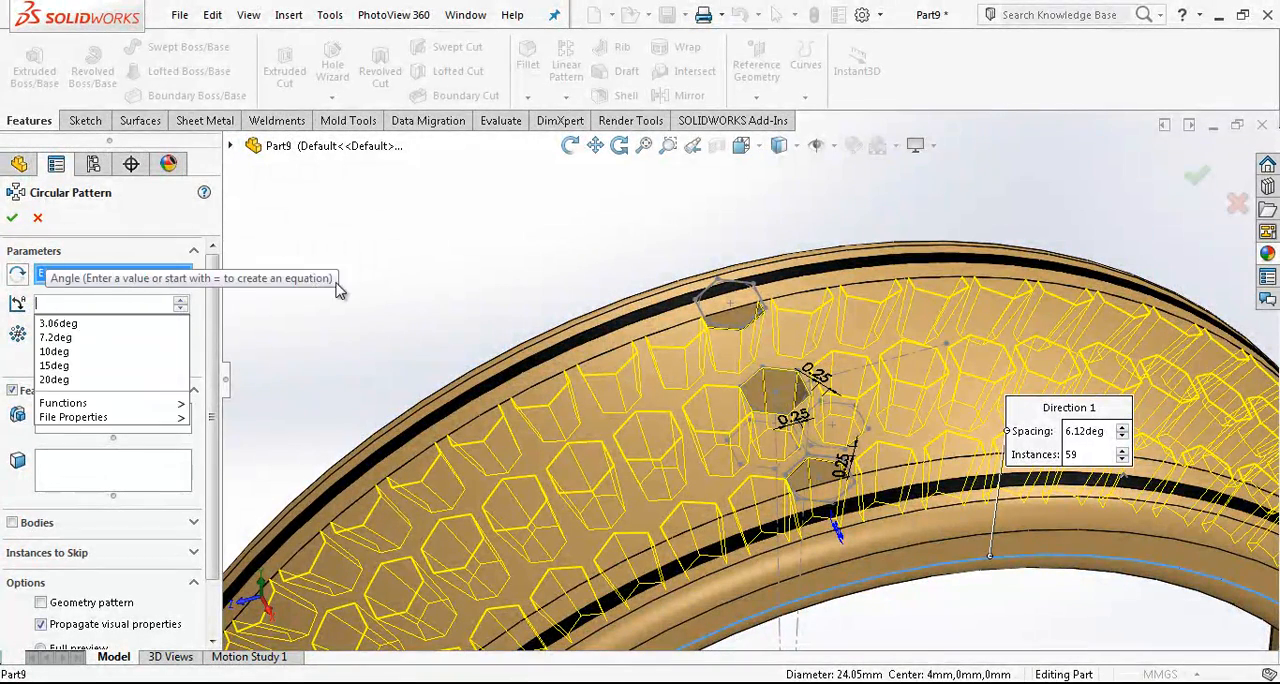
pyautogui.moveTo(112, 303); pyautogui.dragTo(14, 303)
pyautogui.click(62, 360)
pyautogui.doubleClick(38, 304)
pyautogui.write('360')
pyautogui.click(66, 363)
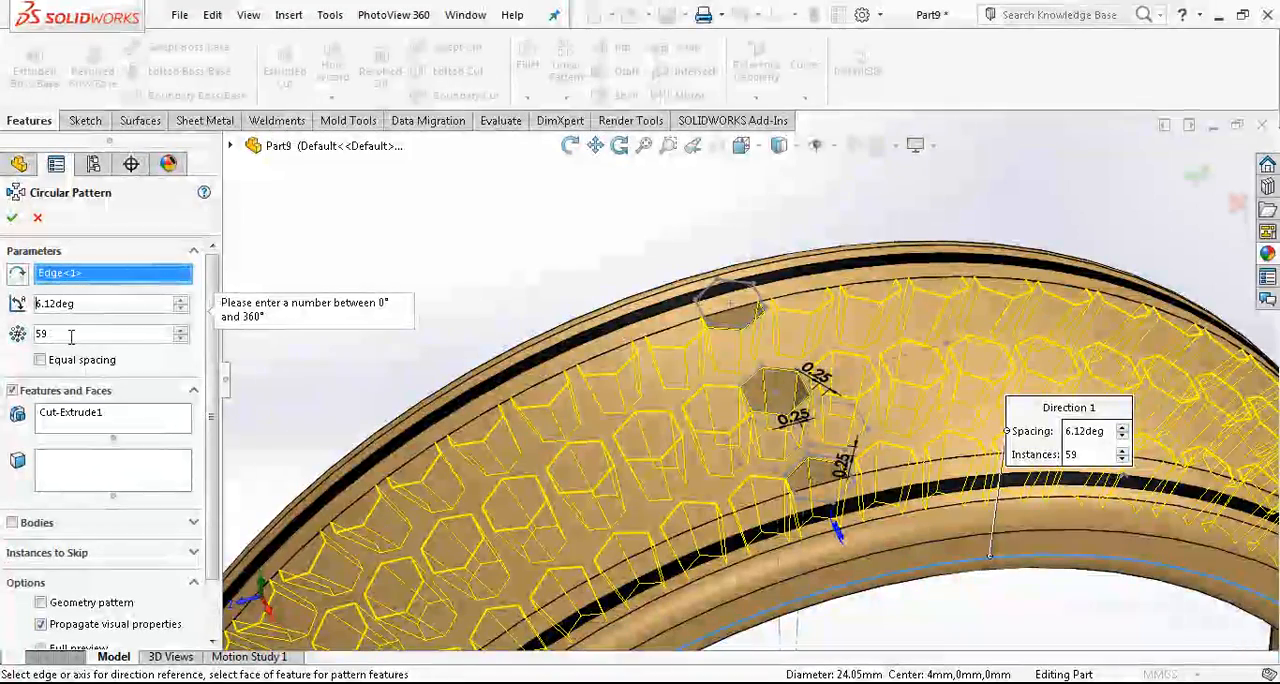
# - Create the circular pattern with equal spacing over 360 degrees, calculating the 58 instances as 360/3,03 divided by 2
pyautogui.click(40, 360)
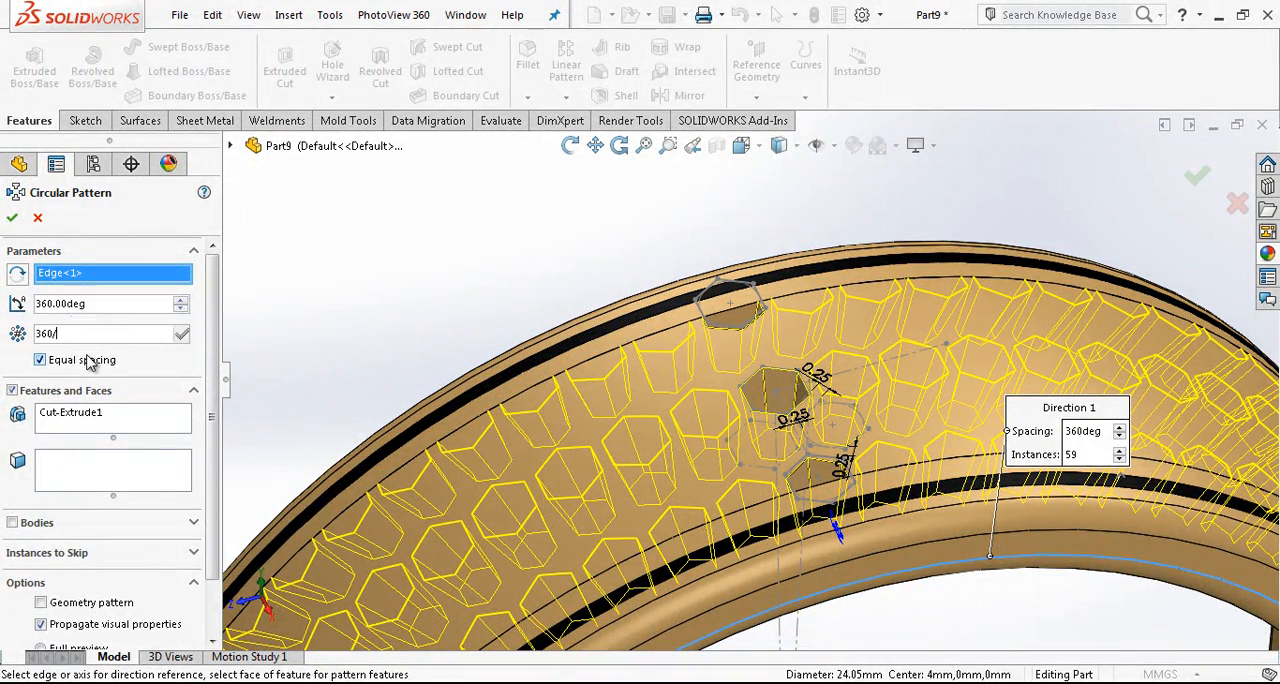
pyautogui.write('3,03')
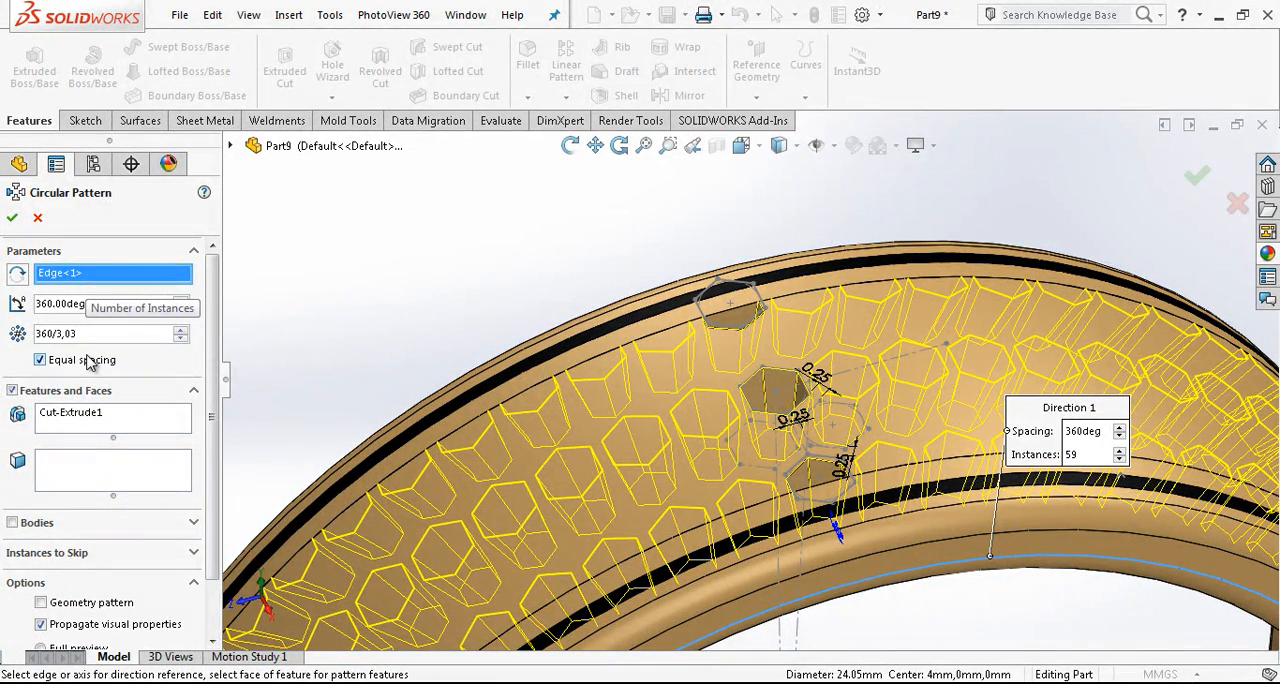
pyautogui.press('Return')
pyautogui.scroll(-5, 408, 349)
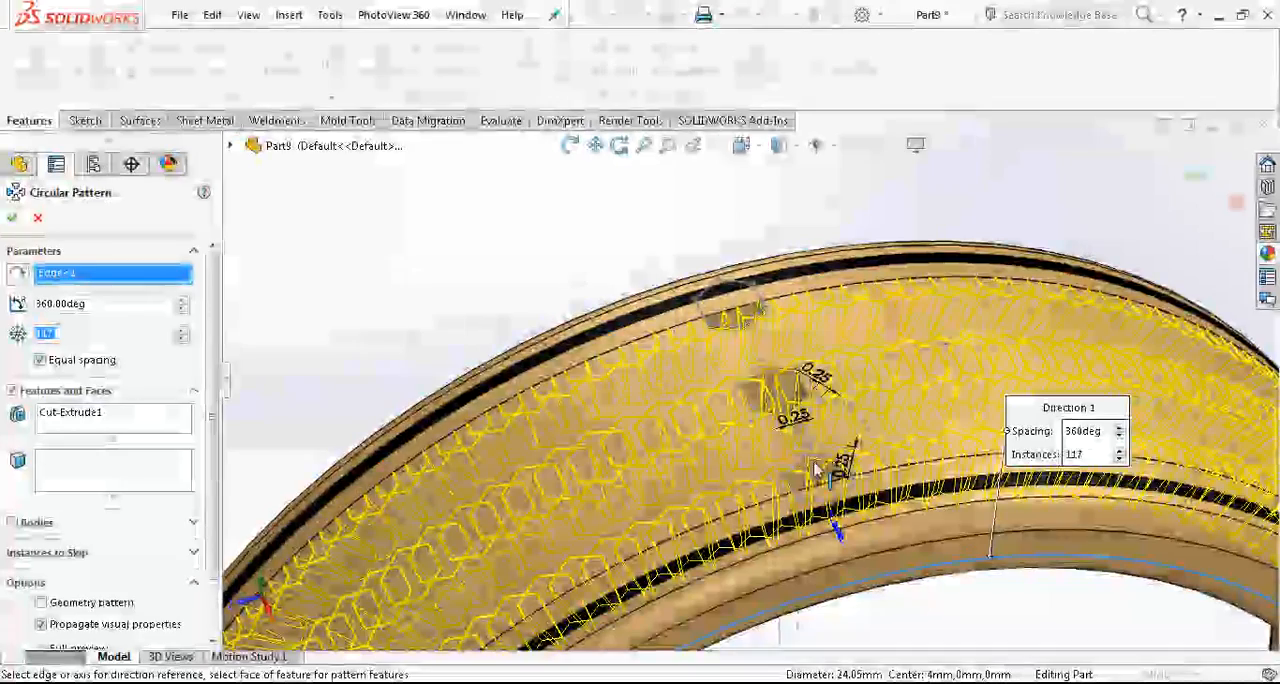
pyautogui.write('/2')
pyautogui.press('Return')
pyautogui.scroll(5, 534, 371)
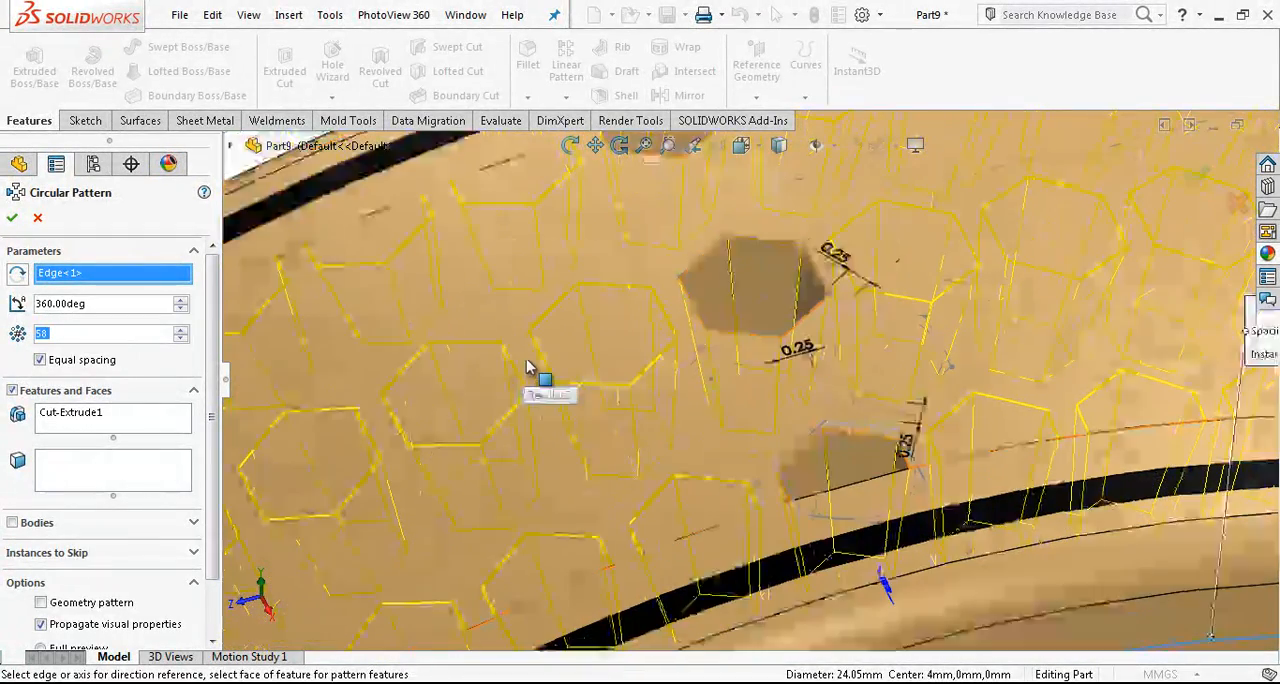
pyautogui.scroll(1, 780, 336)
pyautogui.scroll(-1, 780, 336)
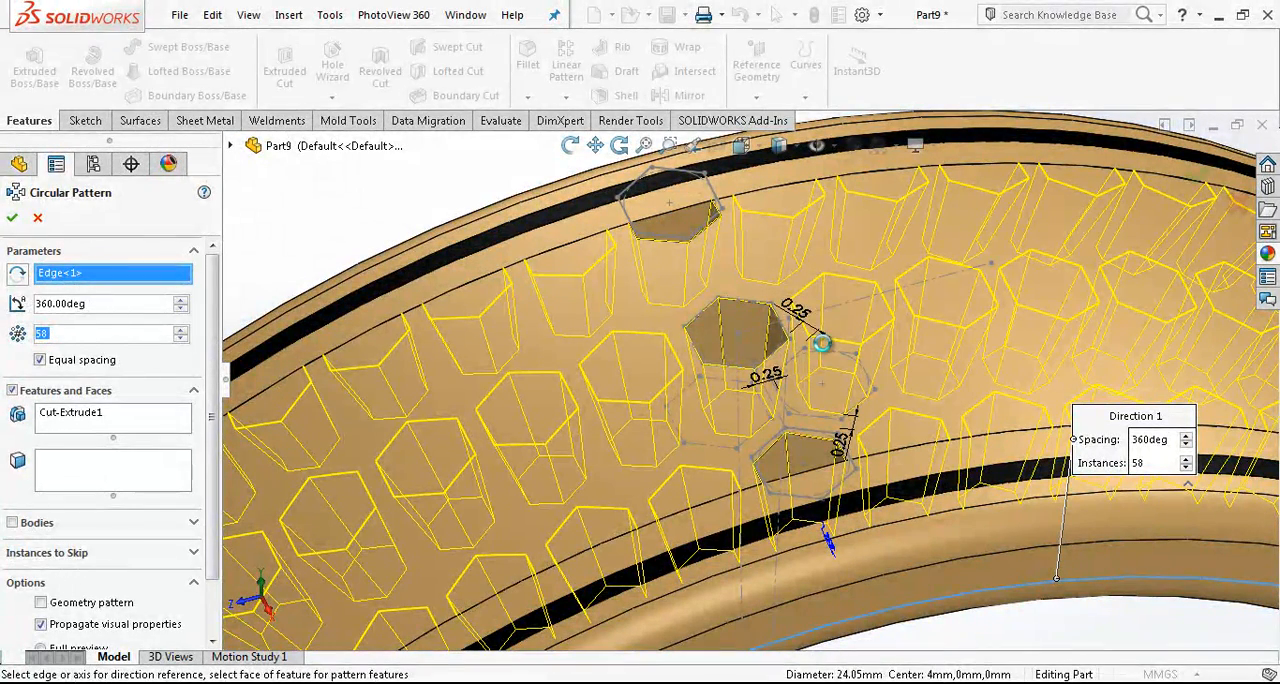
pyautogui.press('Return')
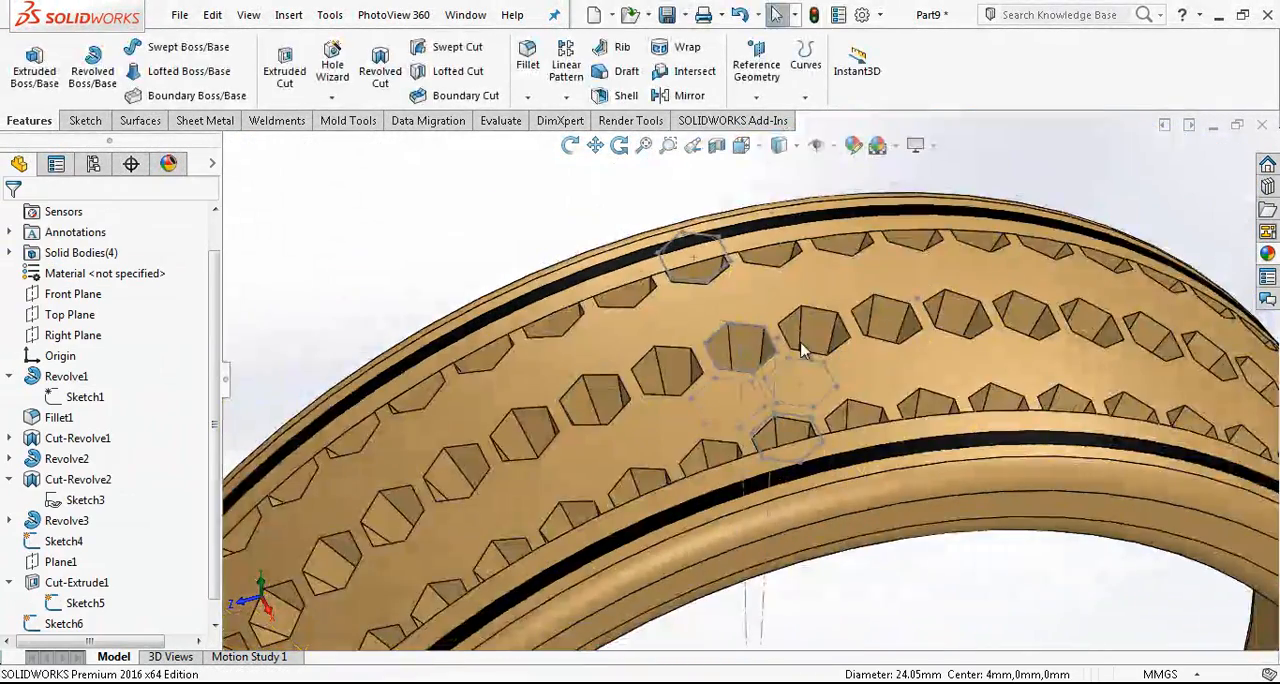
# - Create a reference plane perpendicular to the slanted construction line and coincident with its outer endpoint
pyautogui.scroll(2, 860, 360)
pyautogui.moveTo(886, 371); pyautogui.dragTo(860, 397, button='middle')
pyautogui.scroll(2, 885, 375)
pyautogui.scroll(-3, 862, 425)
pyautogui.moveTo(800, 423)
pyautogui.mouseDown(button='middle')
pyautogui.moveTo(889, 400)
pyautogui.moveTo(817, 351)
pyautogui.moveTo(765, 408)
pyautogui.moveTo(707, 427)
pyautogui.mouseUp(button='middle')
pyautogui.scroll(3, 740, 420)
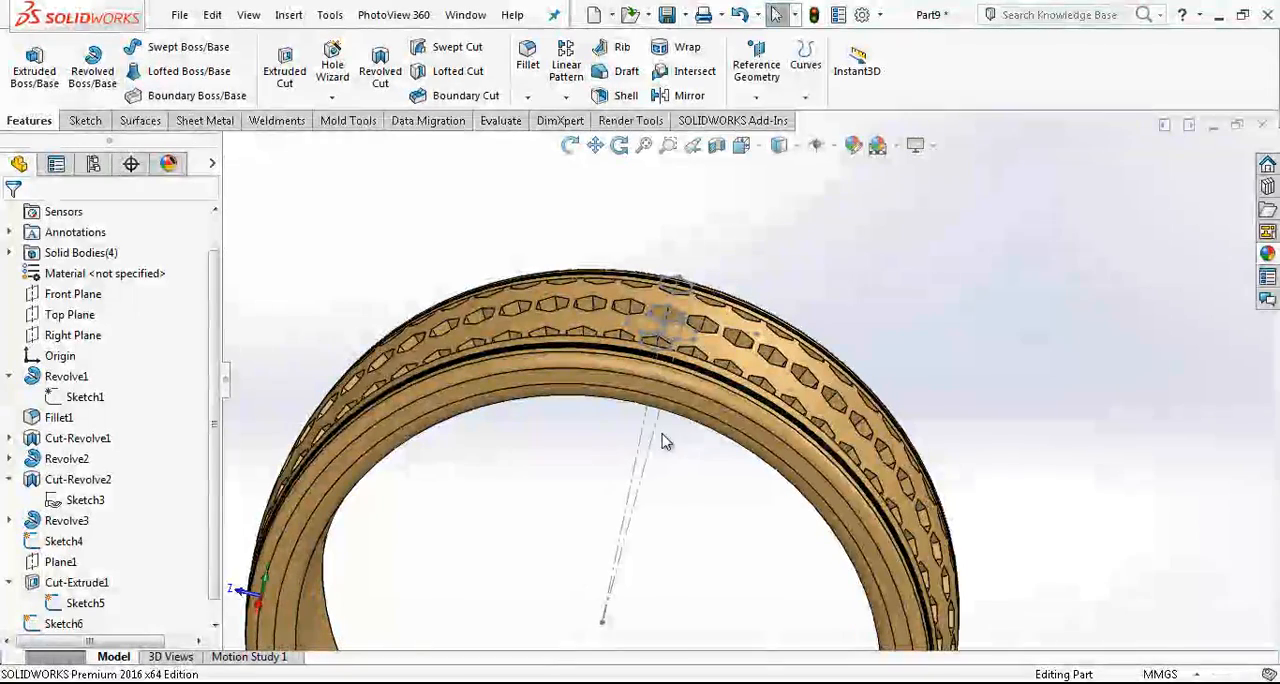
pyautogui.click(653, 431)
pyautogui.click(756, 62)
pyautogui.click(766, 120)
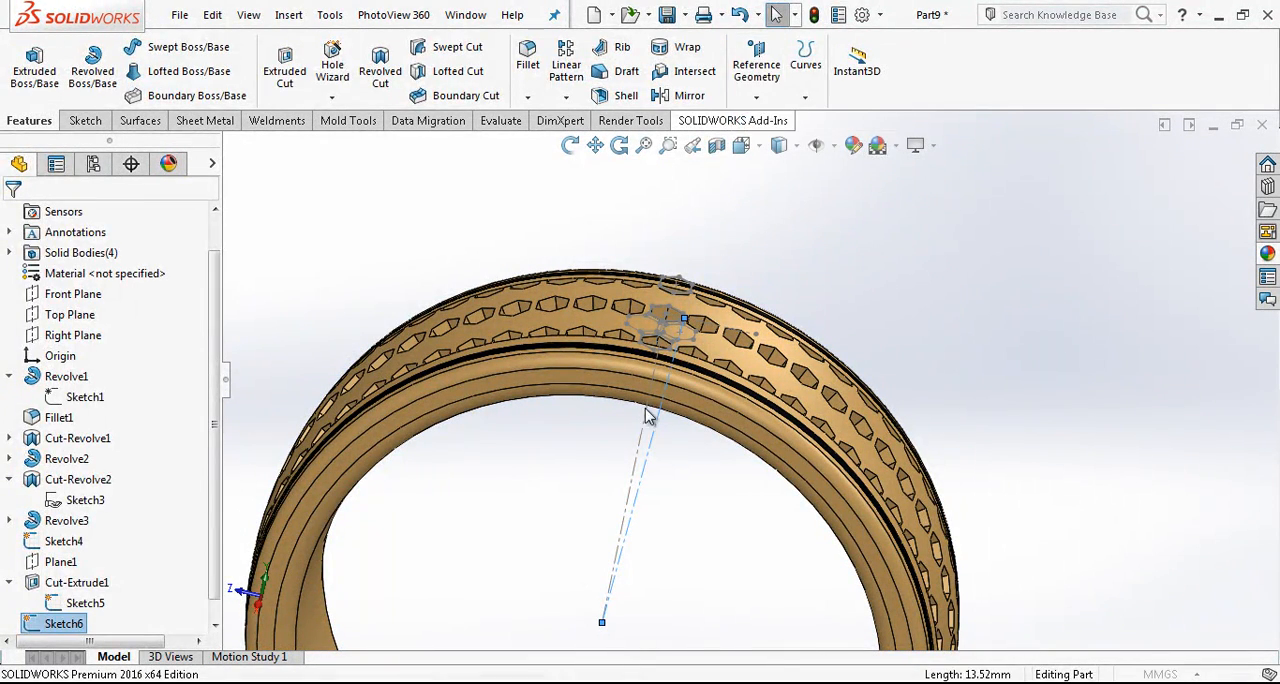
pyautogui.click(661, 424)
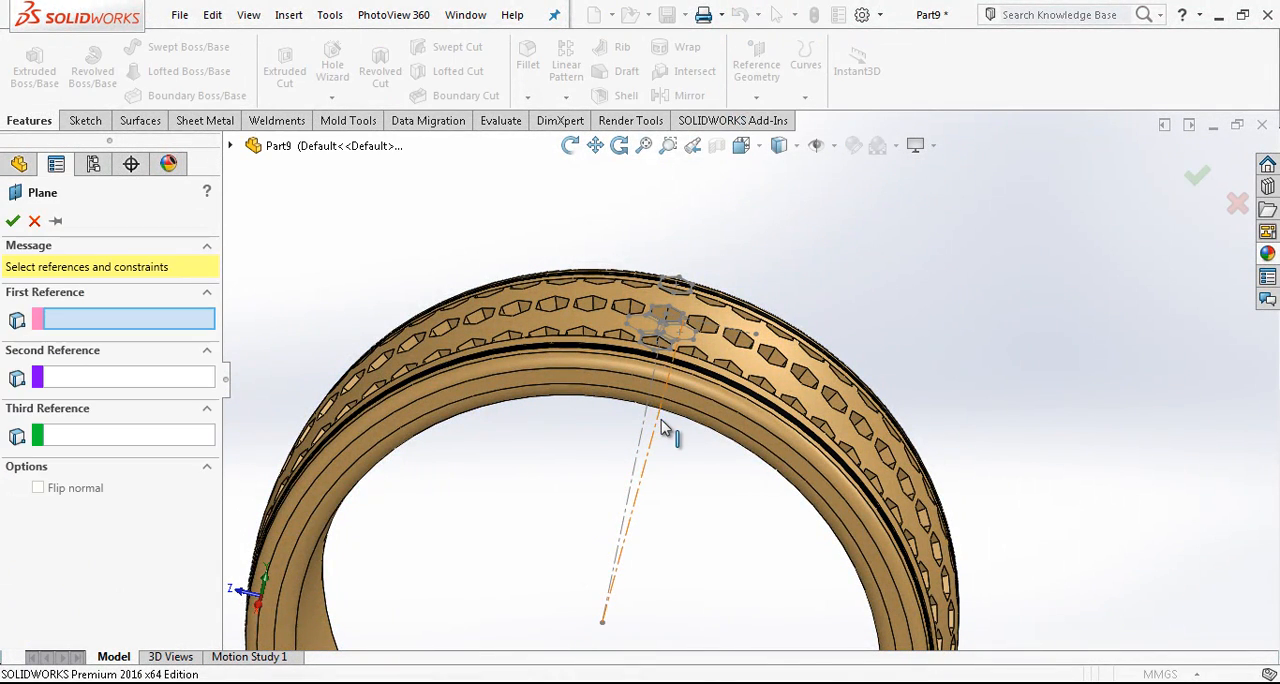
pyautogui.click(681, 363)
pyautogui.scroll(-5, 695, 345)
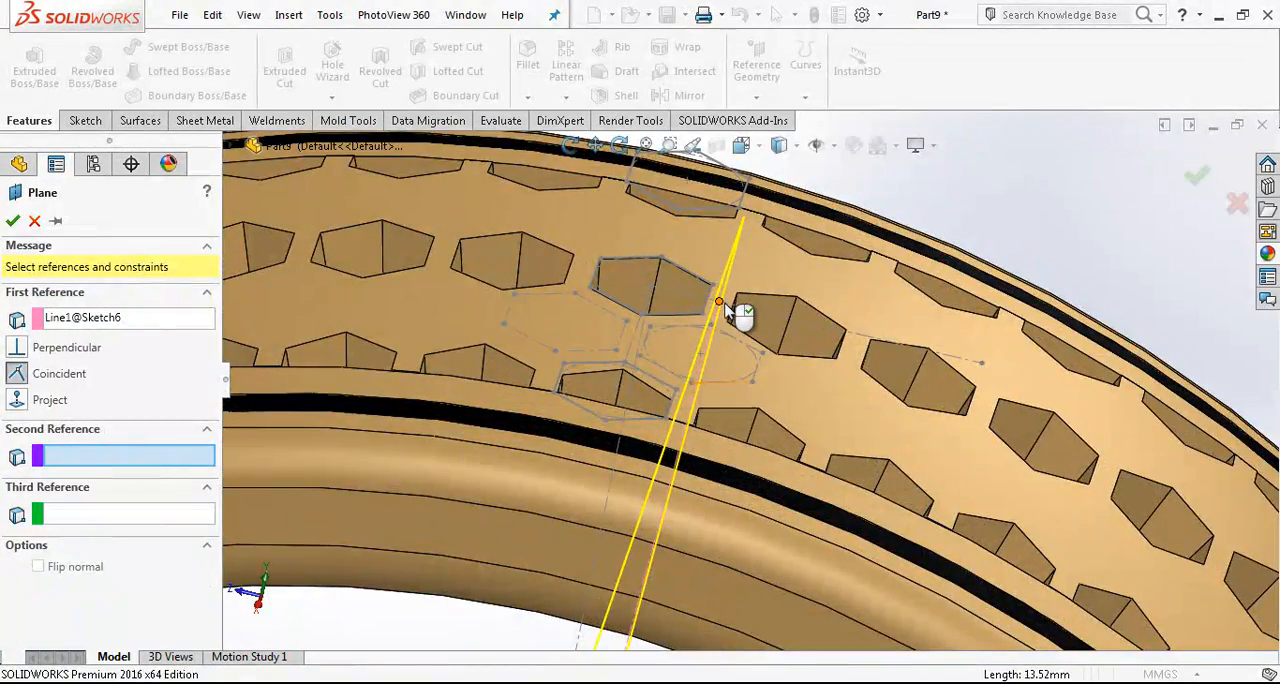
pyautogui.click(719, 302)
pyautogui.scroll(6, 727, 330)
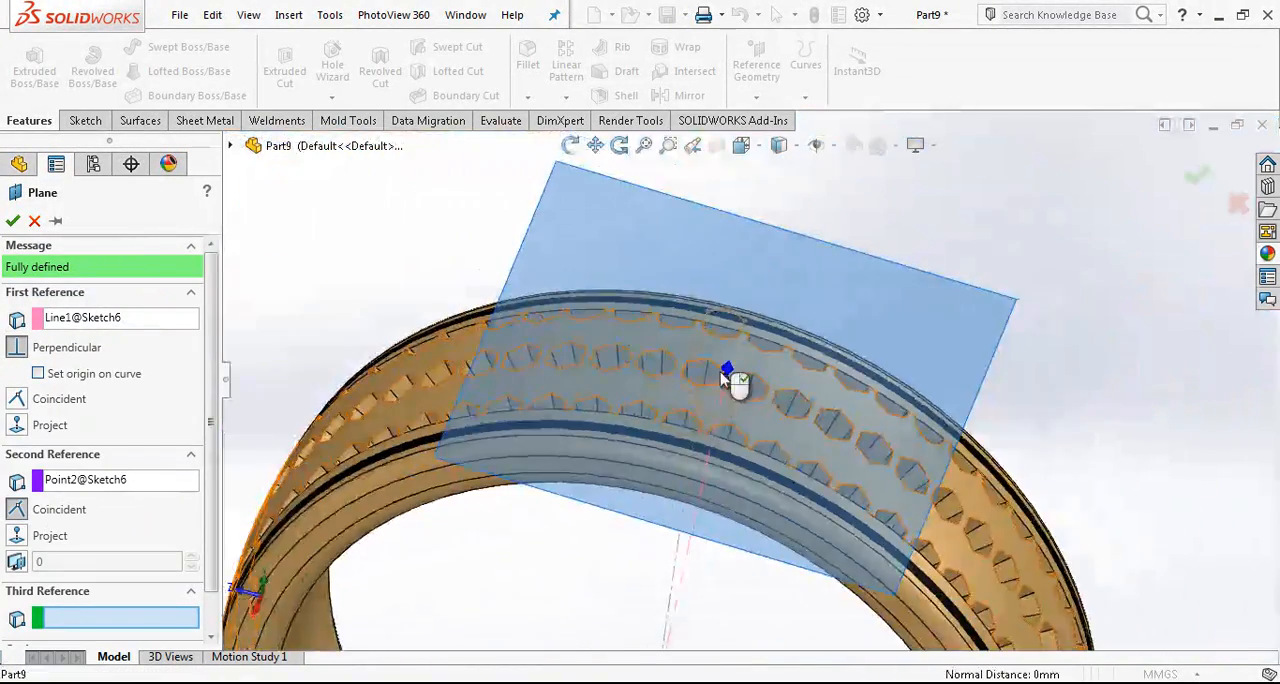
pyautogui.press('Return')
# - View the new reference plane face-on and start a sketch on it
pyautogui.click(741, 145)
pyautogui.click(848, 250)
pyautogui.scroll(-5, 759, 381)
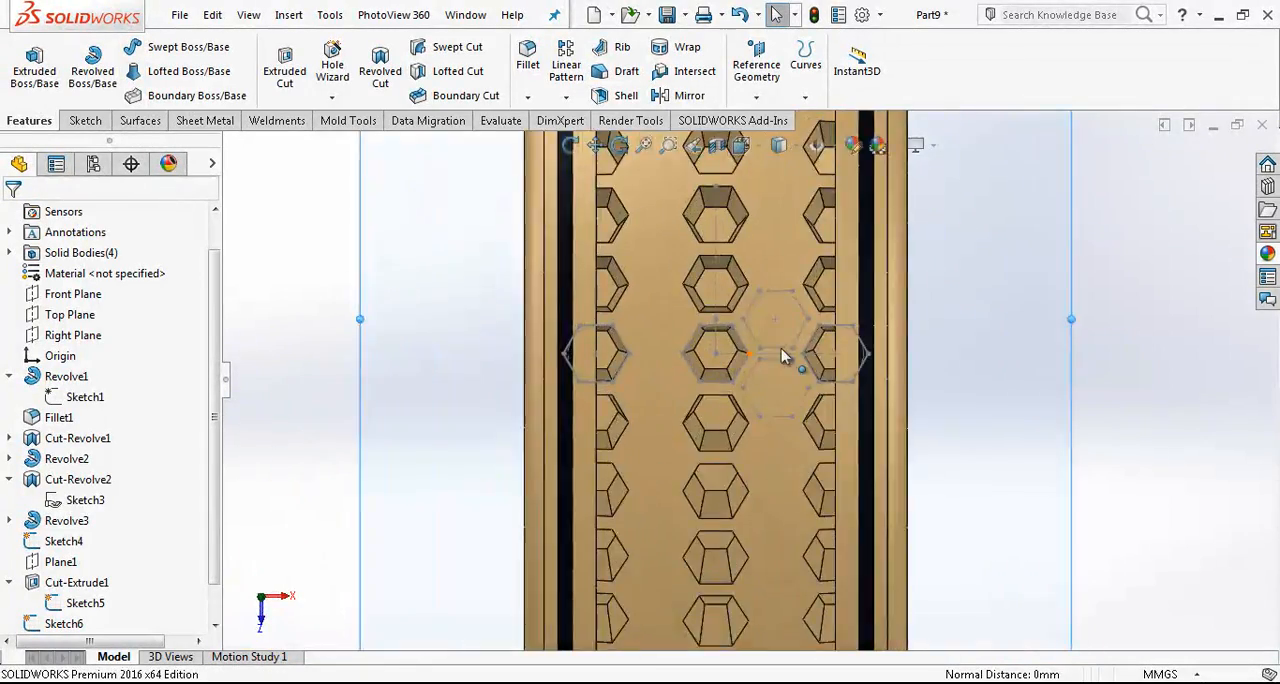
pyautogui.scroll(3, 790, 353)
pyautogui.scroll(-5, 728, 358)
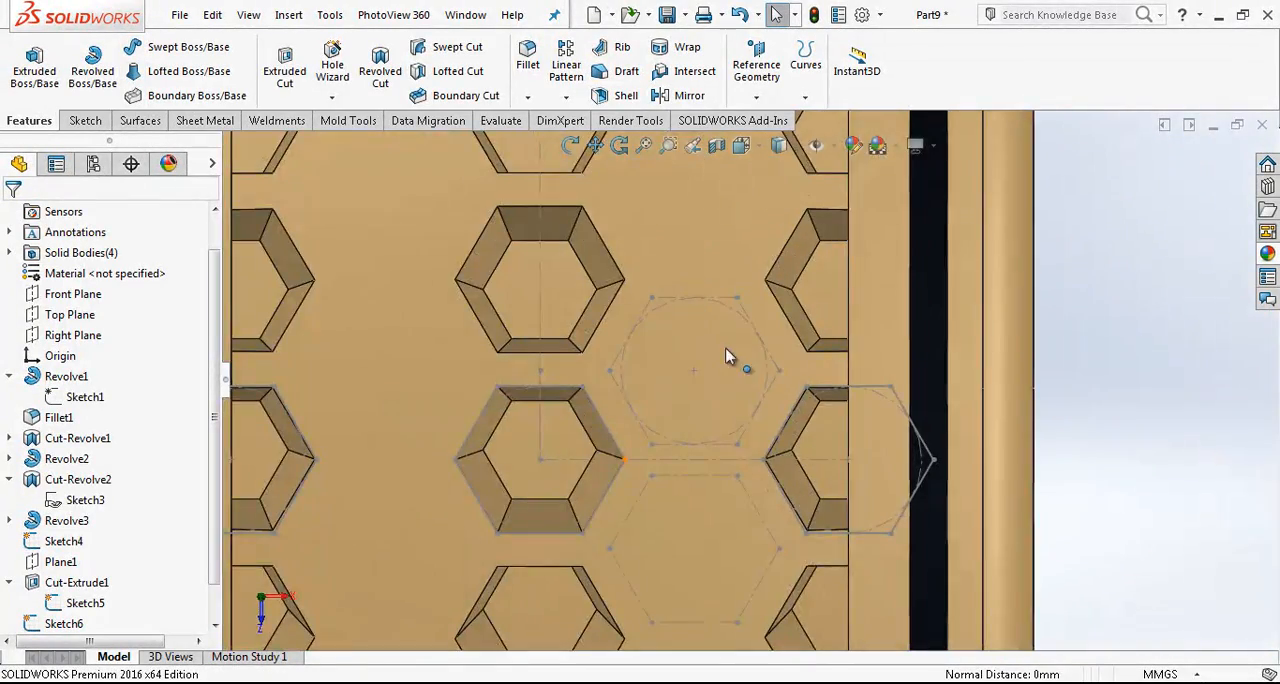
pyautogui.click(90, 122)
pyautogui.click(28, 68)
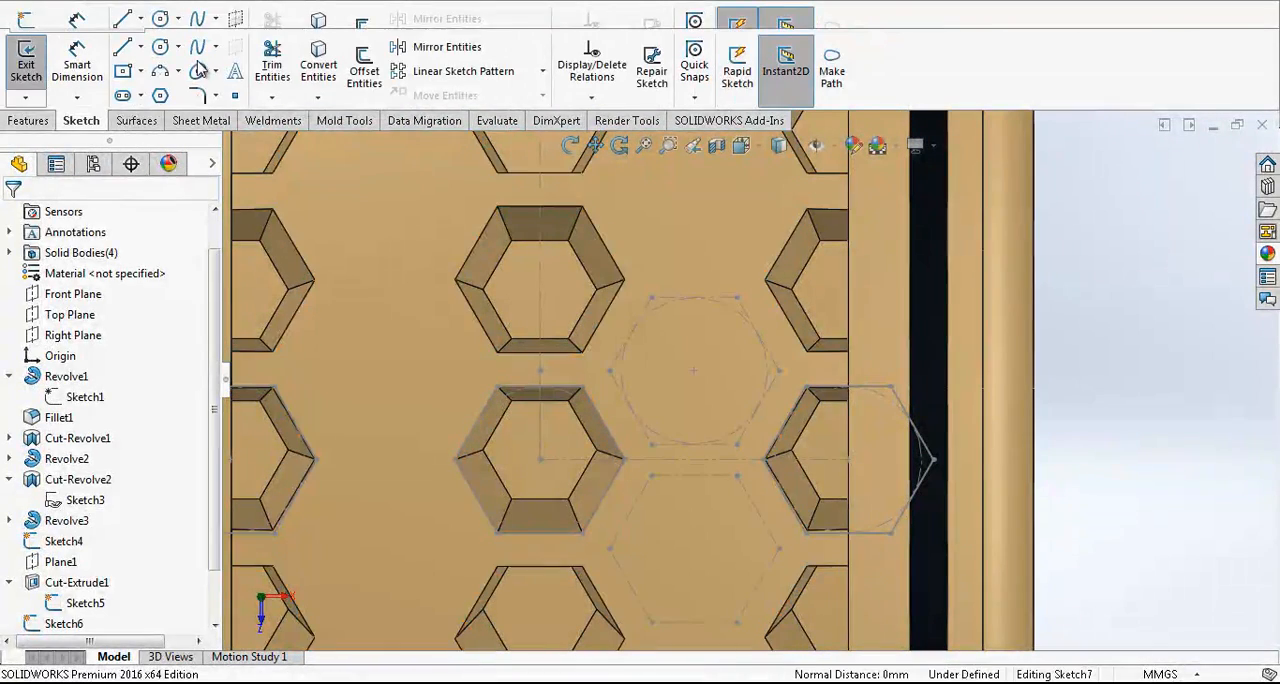
pyautogui.click(312, 62)
pyautogui.click(637, 328)
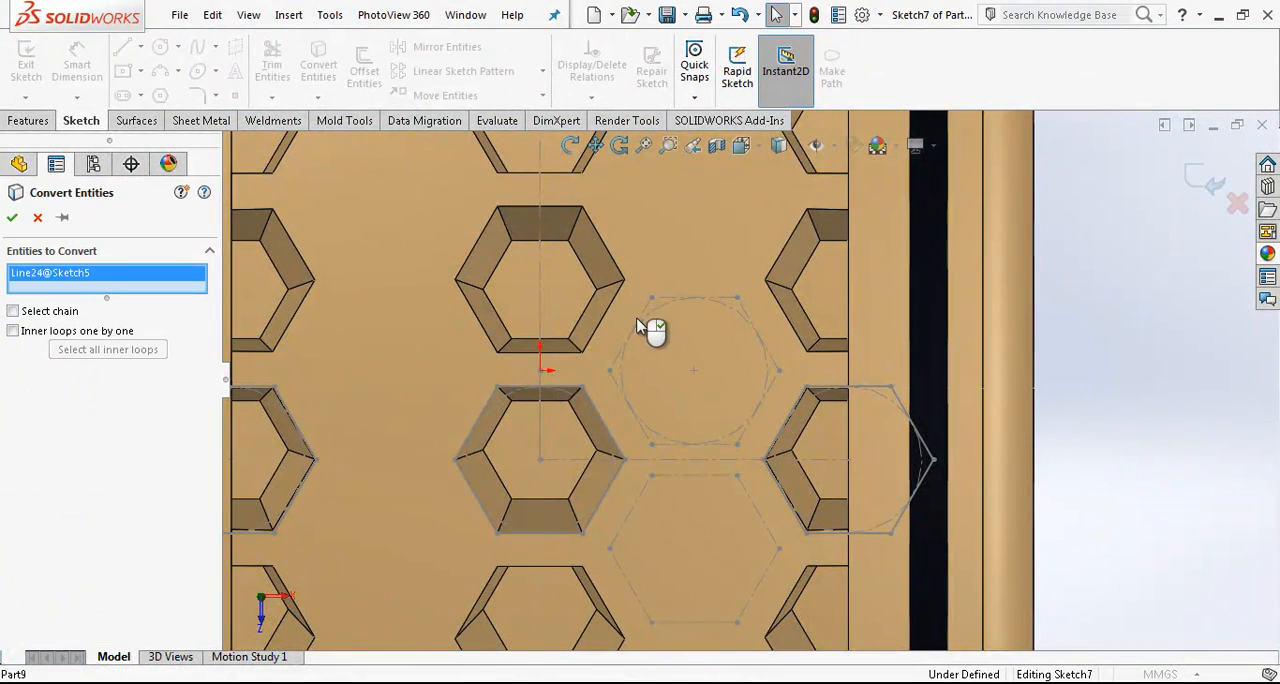
pyautogui.press('Escape')
pyautogui.scroll(-1, 738, 347)
pyautogui.scroll(10, 752, 342)
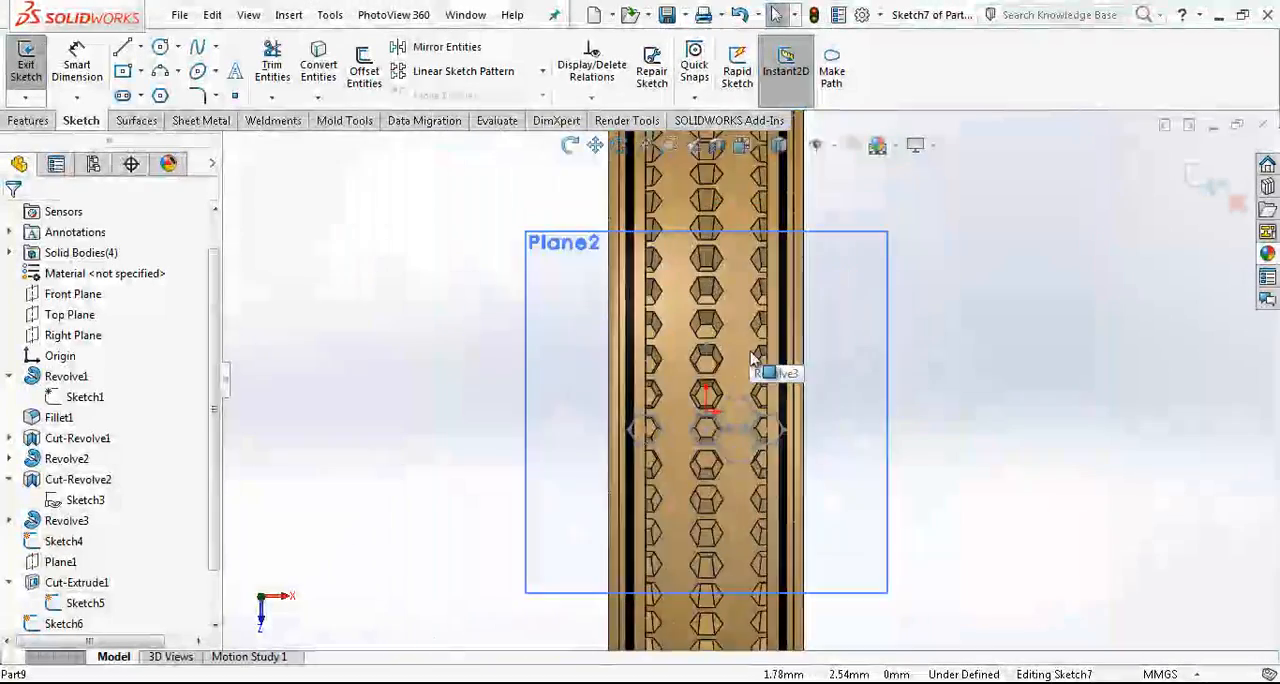
pyautogui.scroll(-5, 750, 354)
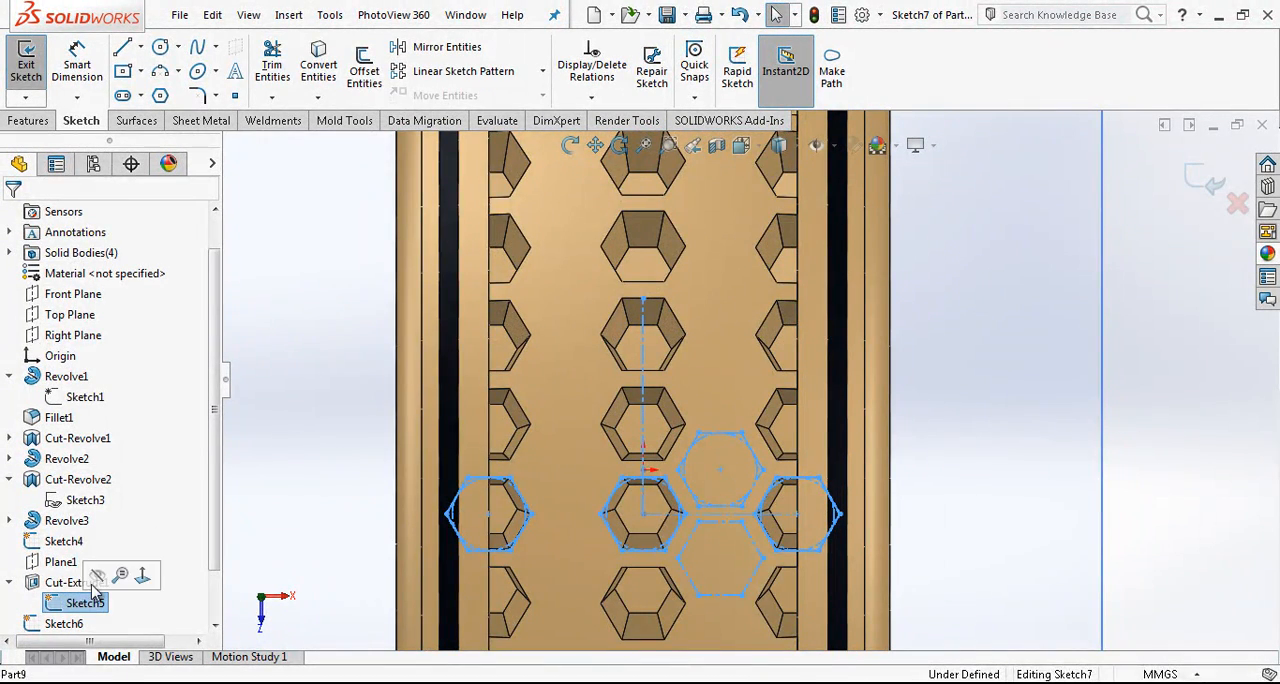
pyautogui.press('Escape')
# - Convert all six sides of the upper construction hexagon, between the cut rows, into entities of the new sketch
pyautogui.click(319, 68)
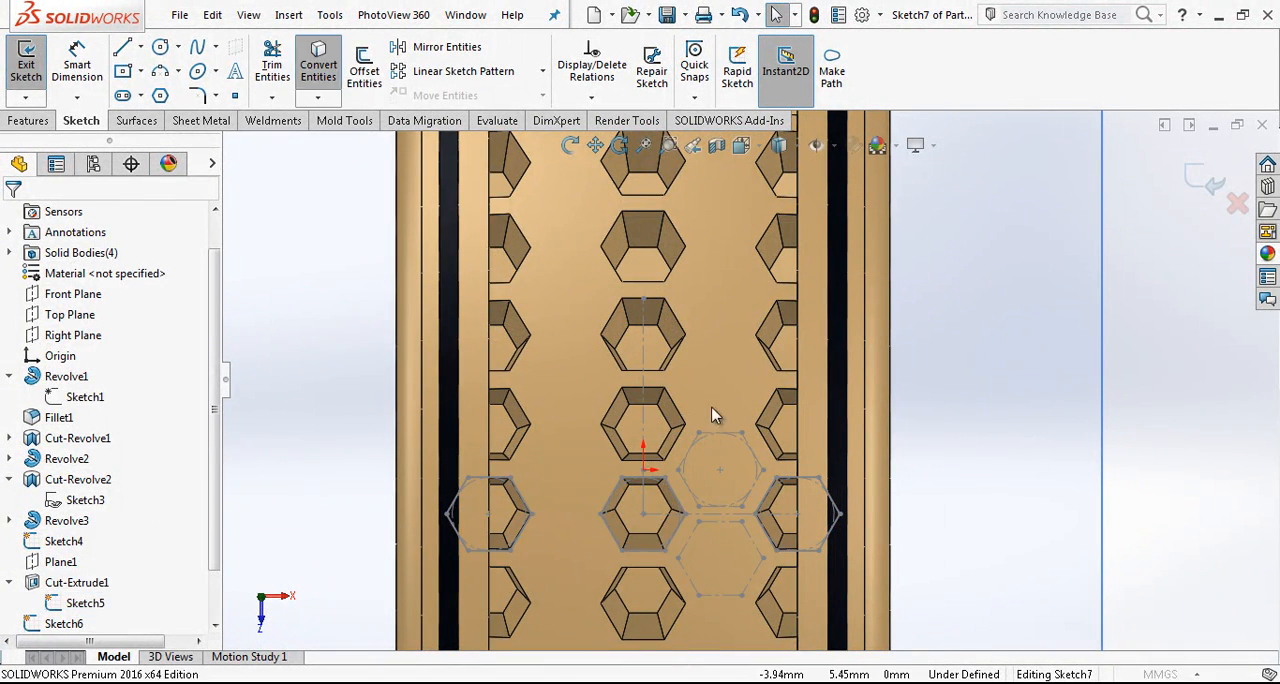
pyautogui.click(716, 436)
pyautogui.click(688, 448)
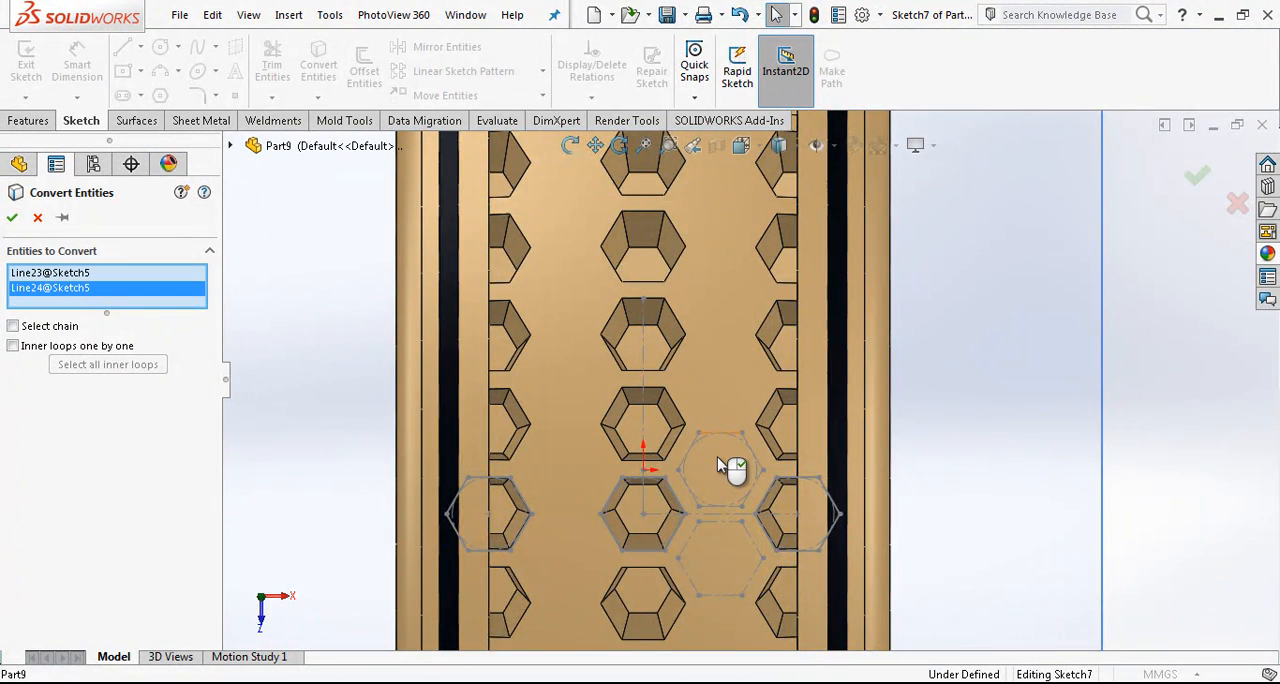
pyautogui.scroll(-2, 718, 466)
pyautogui.click(775, 487)
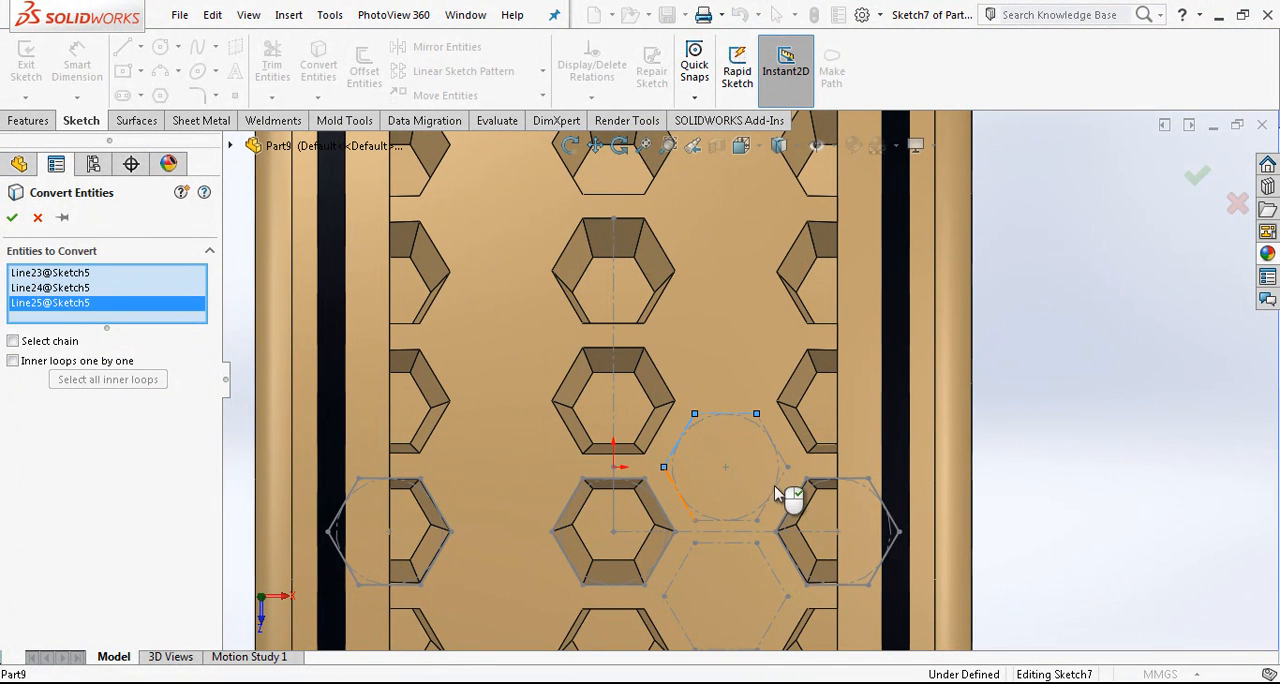
pyautogui.click(783, 456)
pyautogui.click(759, 518)
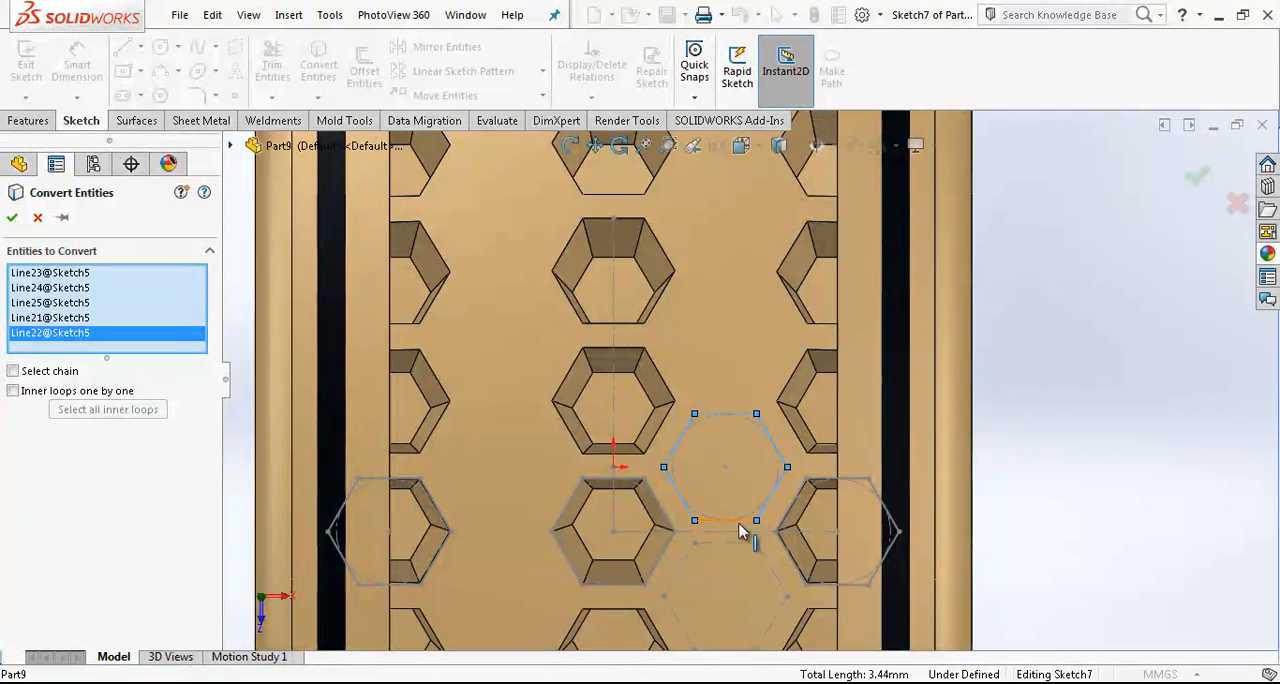
pyautogui.click(744, 522)
pyautogui.click(12, 217)
# - Draw a vertical line about 2.92 mm long up from the central hexagon's center and make it construction geometry
pyautogui.scroll(1, 760, 400)
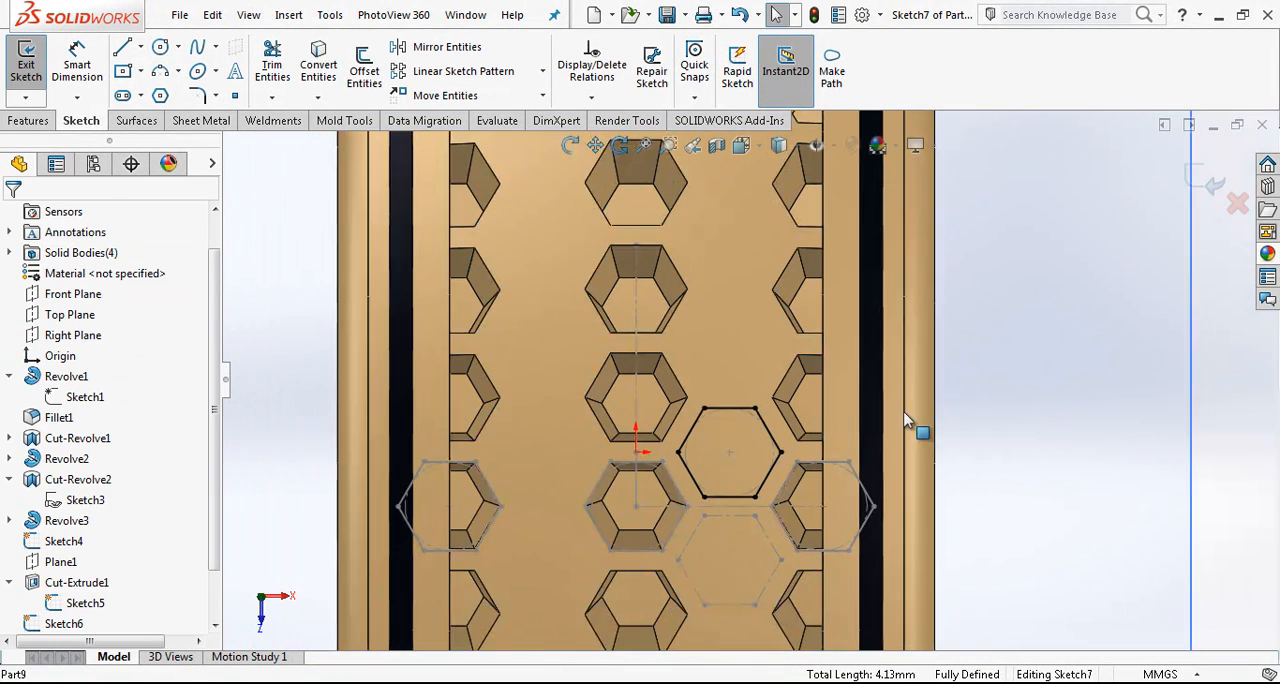
pyautogui.press('l')
pyautogui.click(636, 507)
pyautogui.click(636, 289)
pyautogui.press('Escape')
pyautogui.click(638, 320)
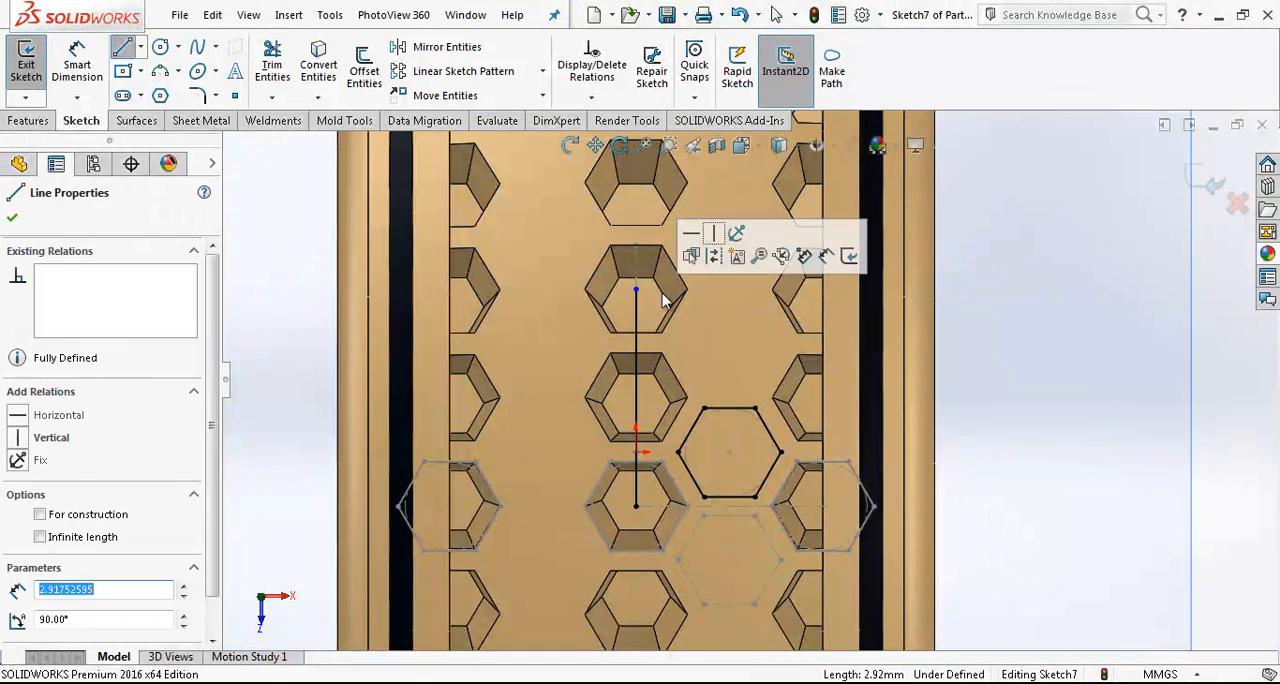
pyautogui.click(716, 268)
# - Mirror the six sides of the converted hexagon about the vertical construction line, keeping the original
pyautogui.moveTo(1095, 384); pyautogui.dragTo(672, 549)
pyautogui.click(112, 518)
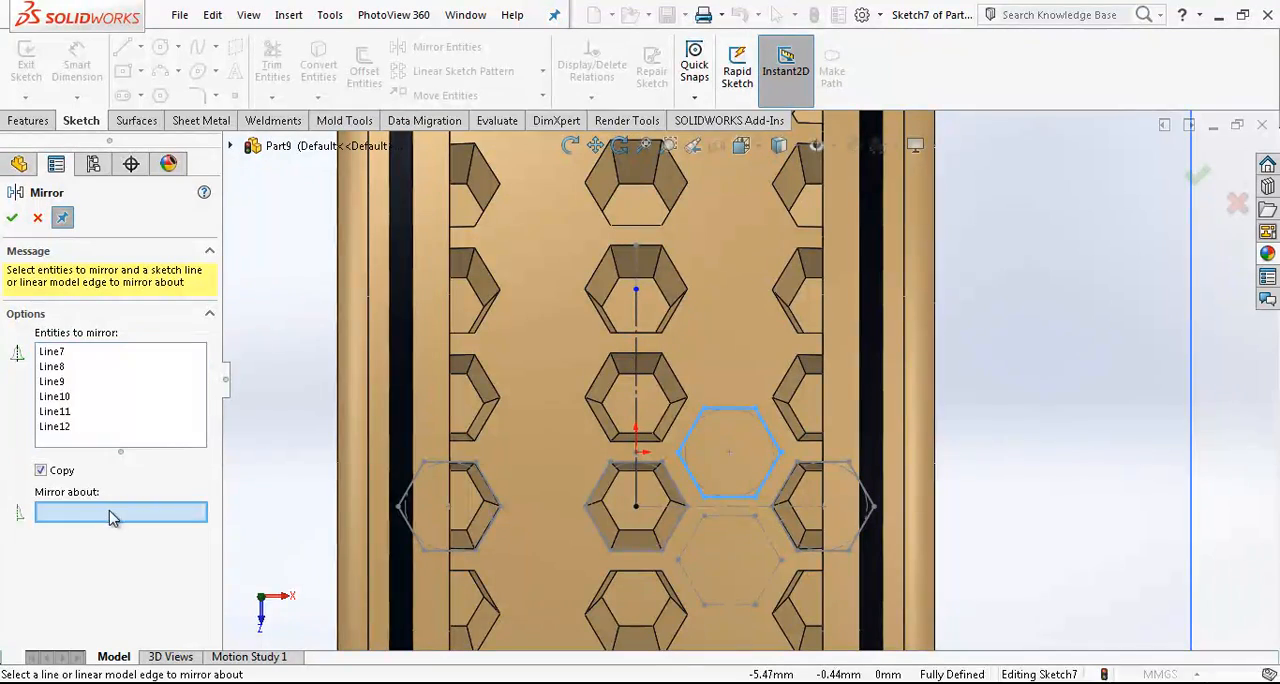
pyautogui.click(639, 383)
pyautogui.press('Return')
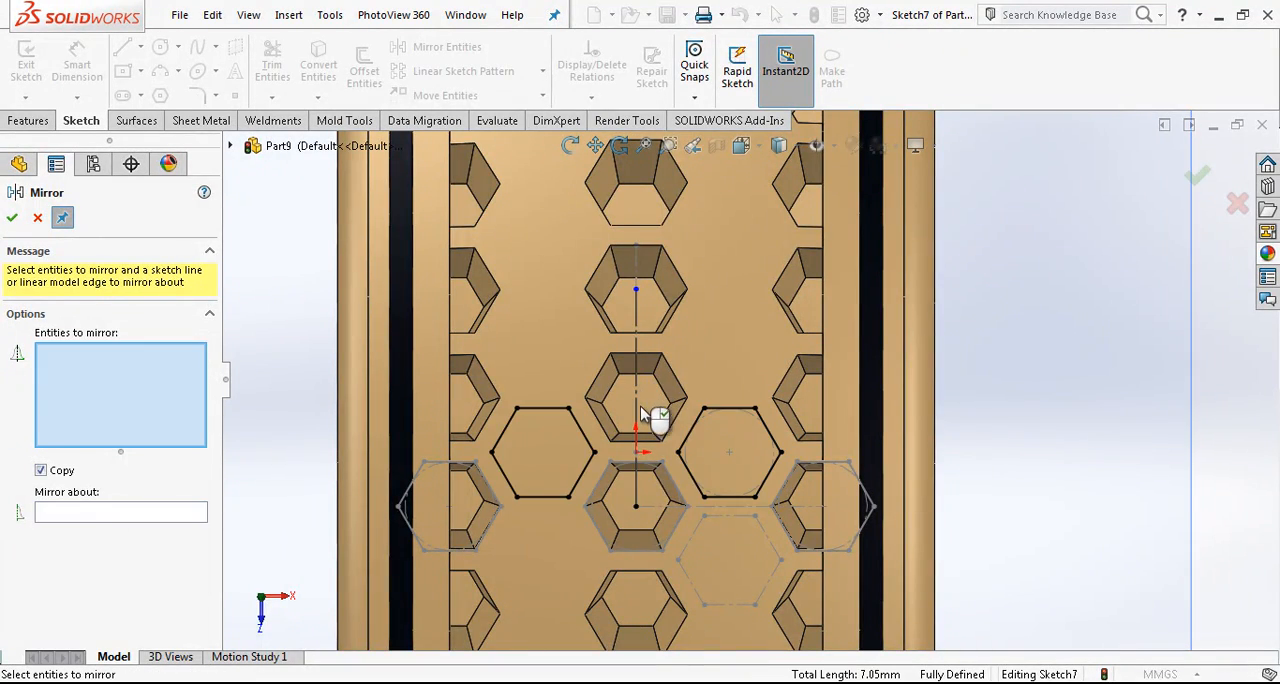
# - Finish the mirrored hexagon sketch and hide the reference plane it lies on
pyautogui.press('Escape')
pyautogui.scroll(3, 706, 432)
pyautogui.moveTo(714, 434); pyautogui.dragTo(756, 392, button='middle')
pyautogui.scroll(-2, 757, 398)
pyautogui.click(1206, 180)
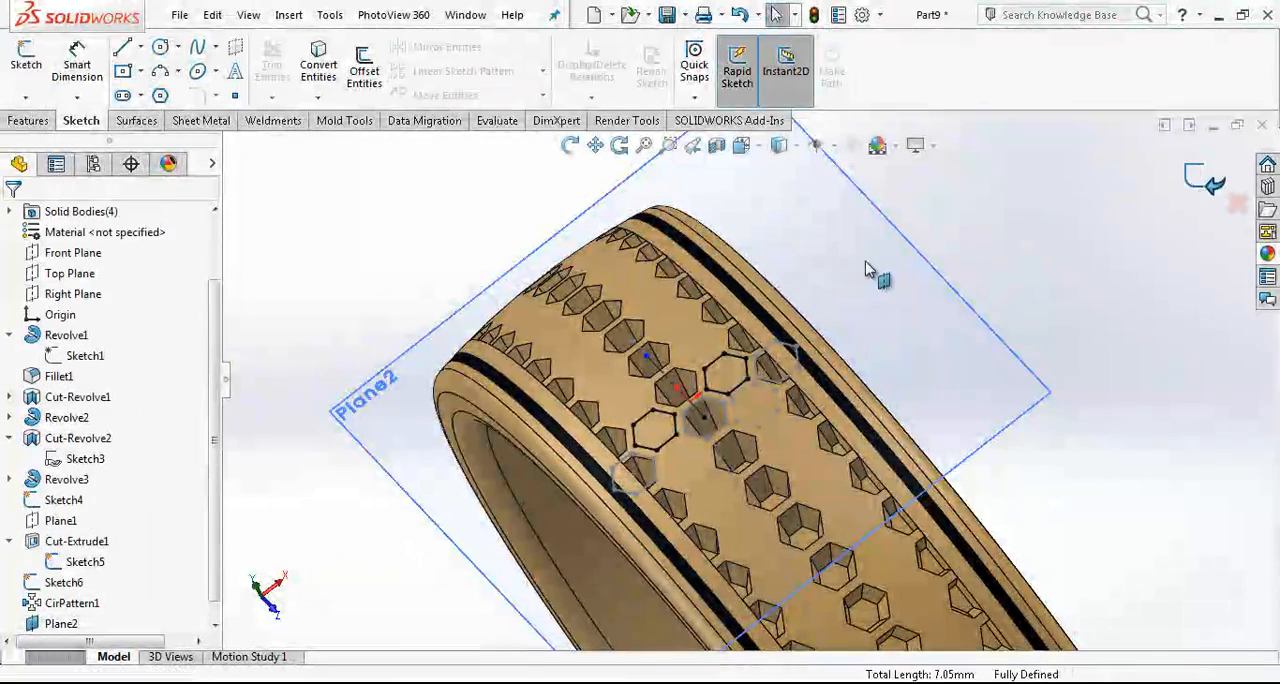
pyautogui.click(910, 252)
pyautogui.click(989, 197)
# - Set up a blind Extruded Cut from the two-hexagon sketch, 10 mm deep with a 7.5° draft
pyautogui.scroll(1, 723, 418)
pyautogui.moveTo(723, 418); pyautogui.dragTo(766, 415, button='middle')
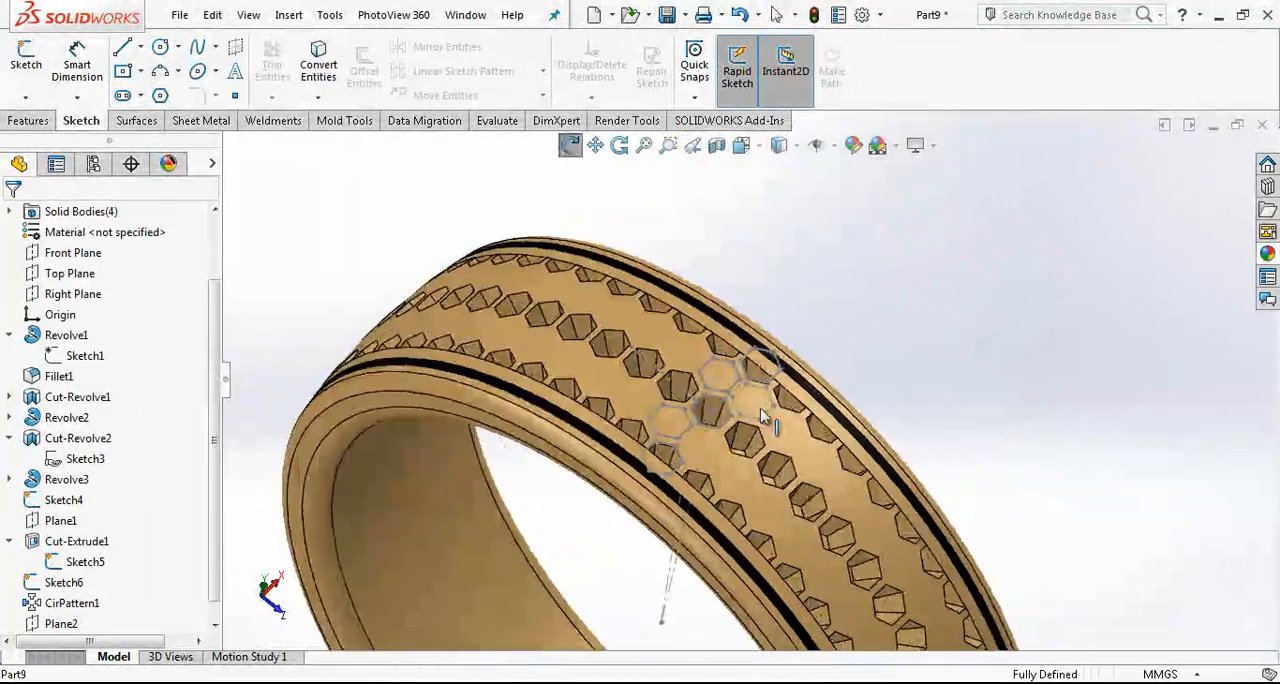
pyautogui.scroll(1, 766, 415)
pyautogui.scroll(-1, 216, 583)
pyautogui.click(64, 623)
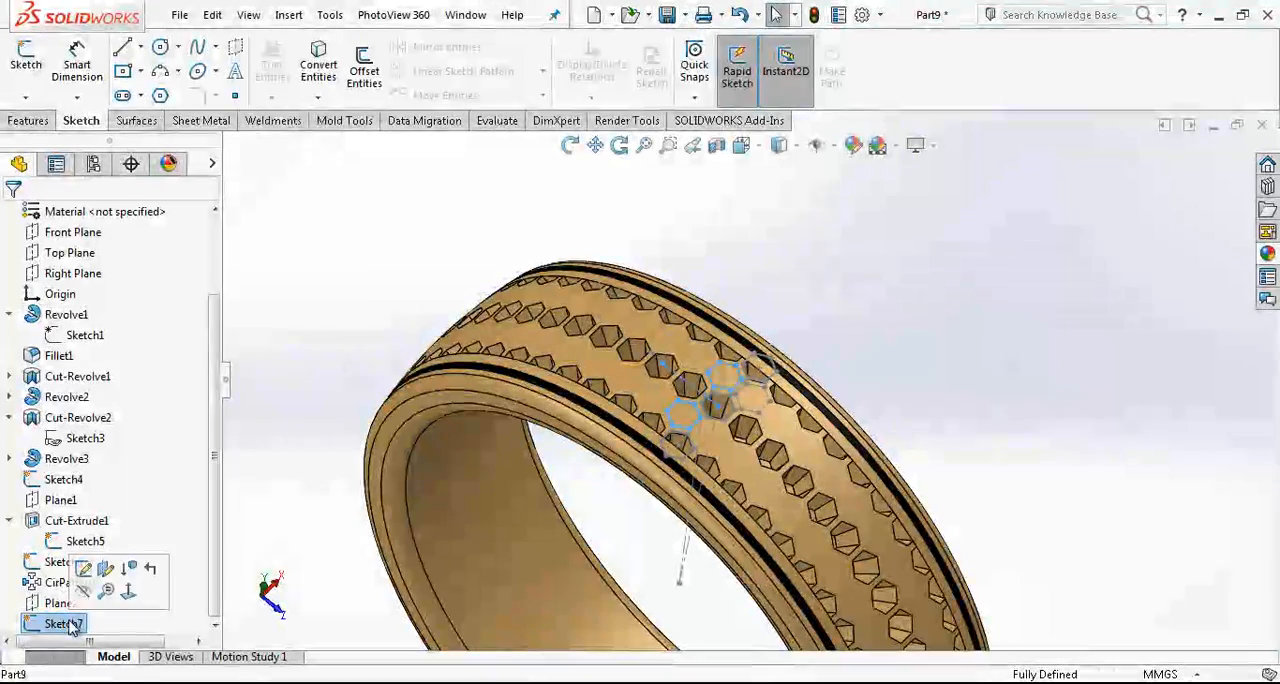
pyautogui.click(44, 120)
pyautogui.click(290, 66)
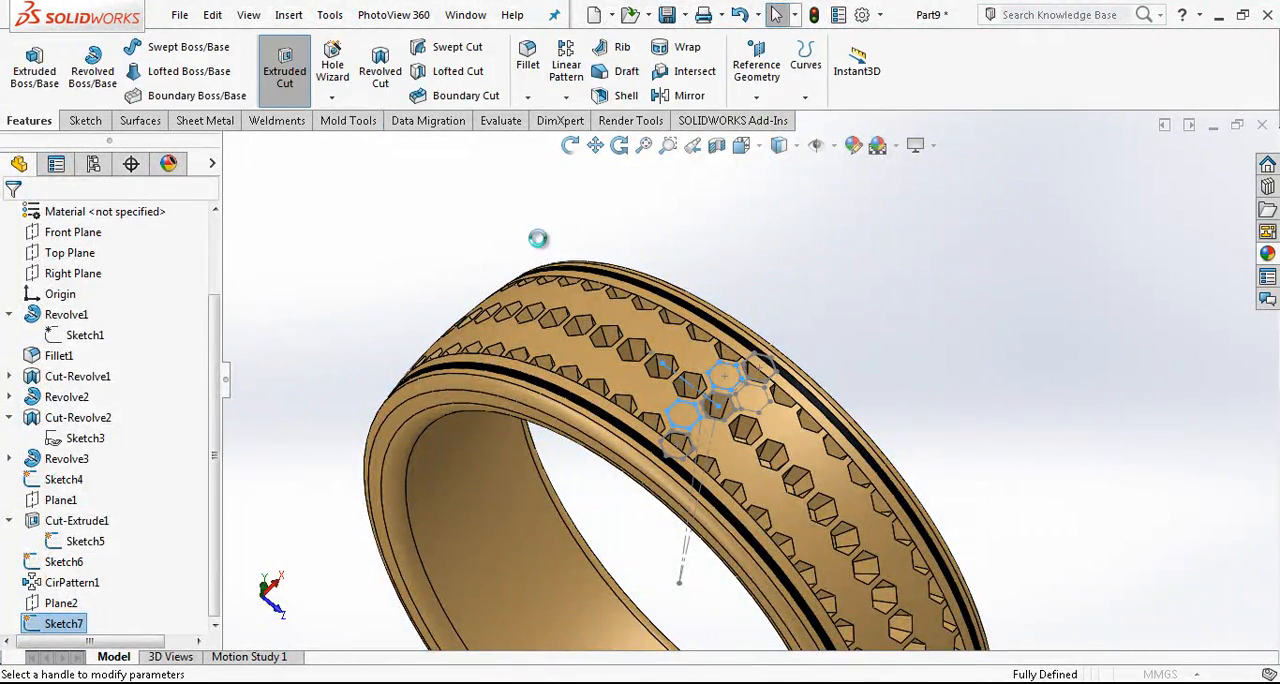
pyautogui.click(17, 448)
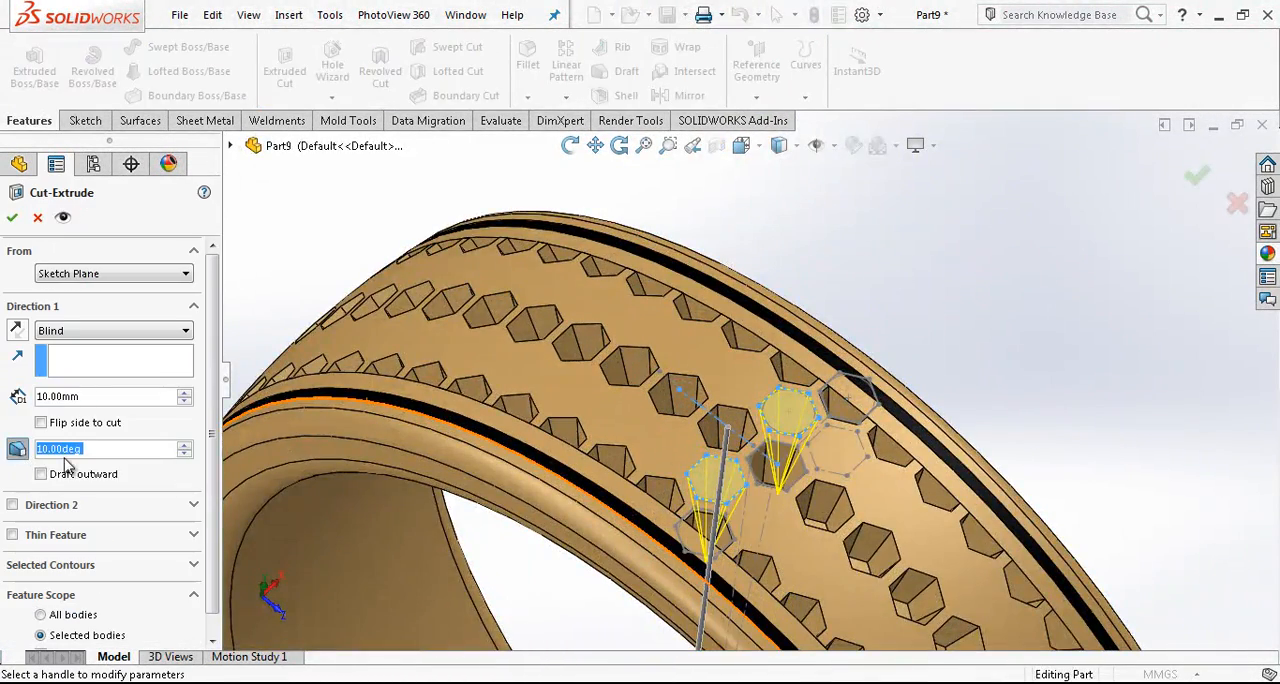
pyautogui.write('7.5')
pyautogui.press('Return')
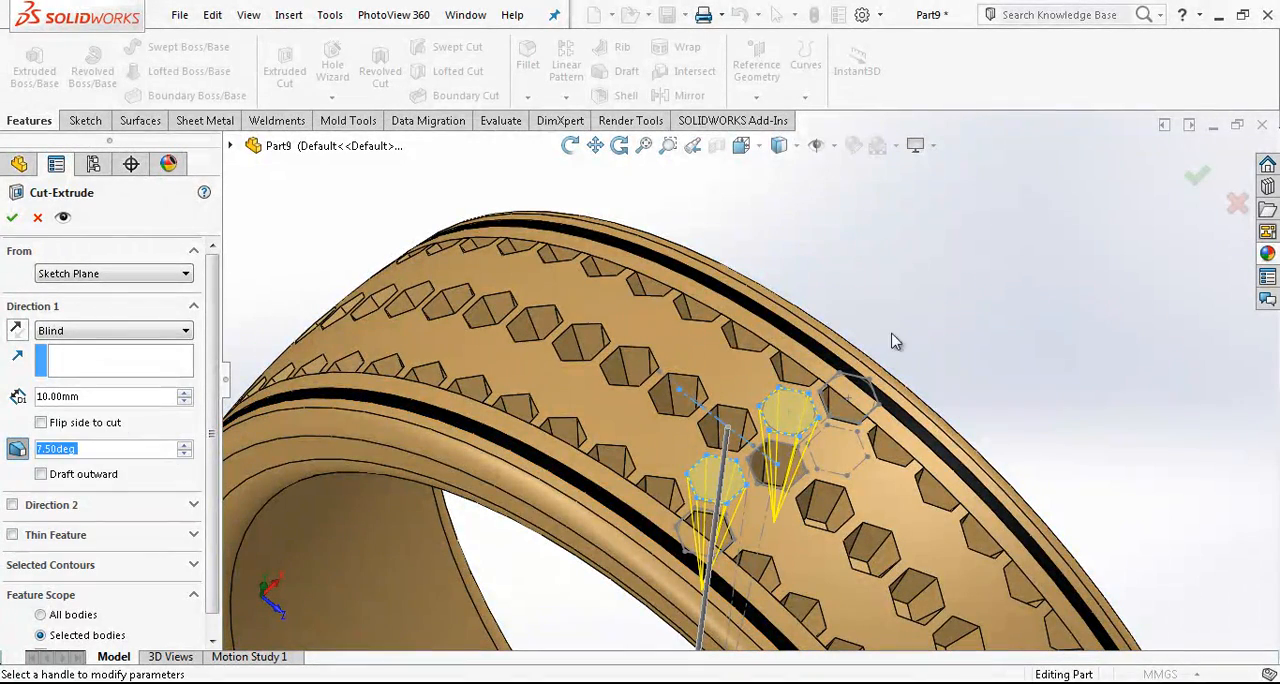
# - Limit the hexagon cut's feature scope to the patterned central band body and complete the cut
pyautogui.scroll(-1, 150, 520)
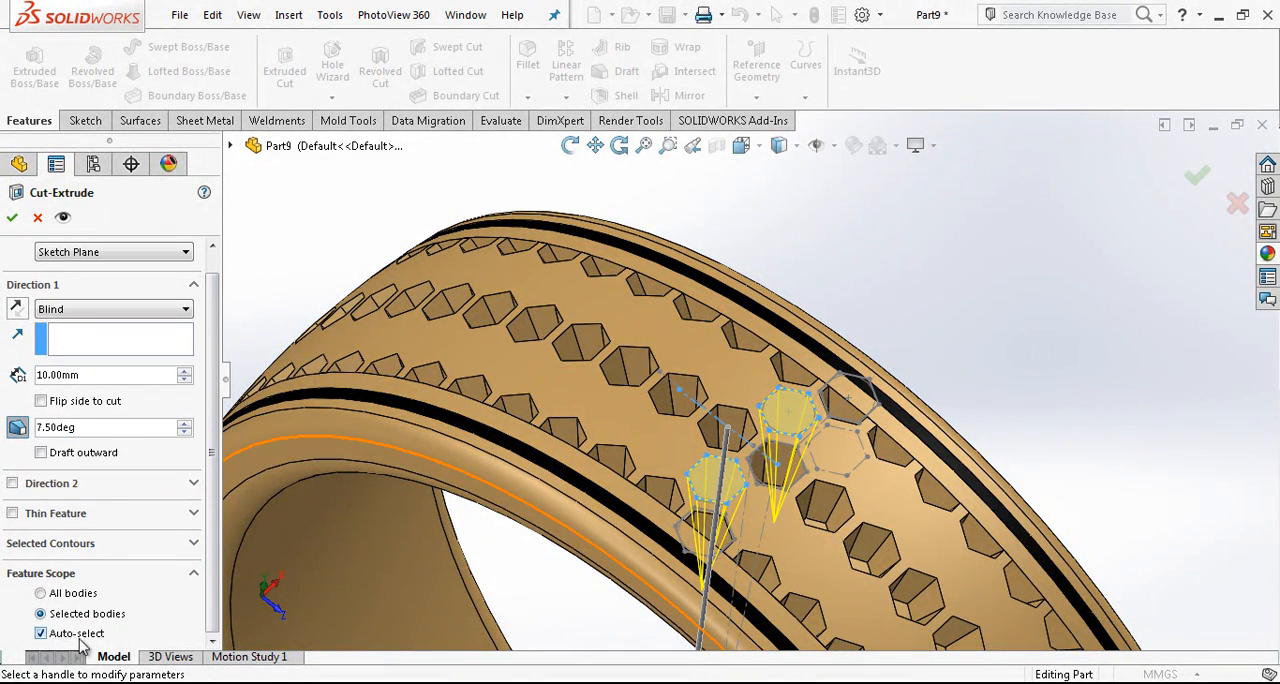
pyautogui.scroll(-2, 213, 565)
pyautogui.click(120, 614)
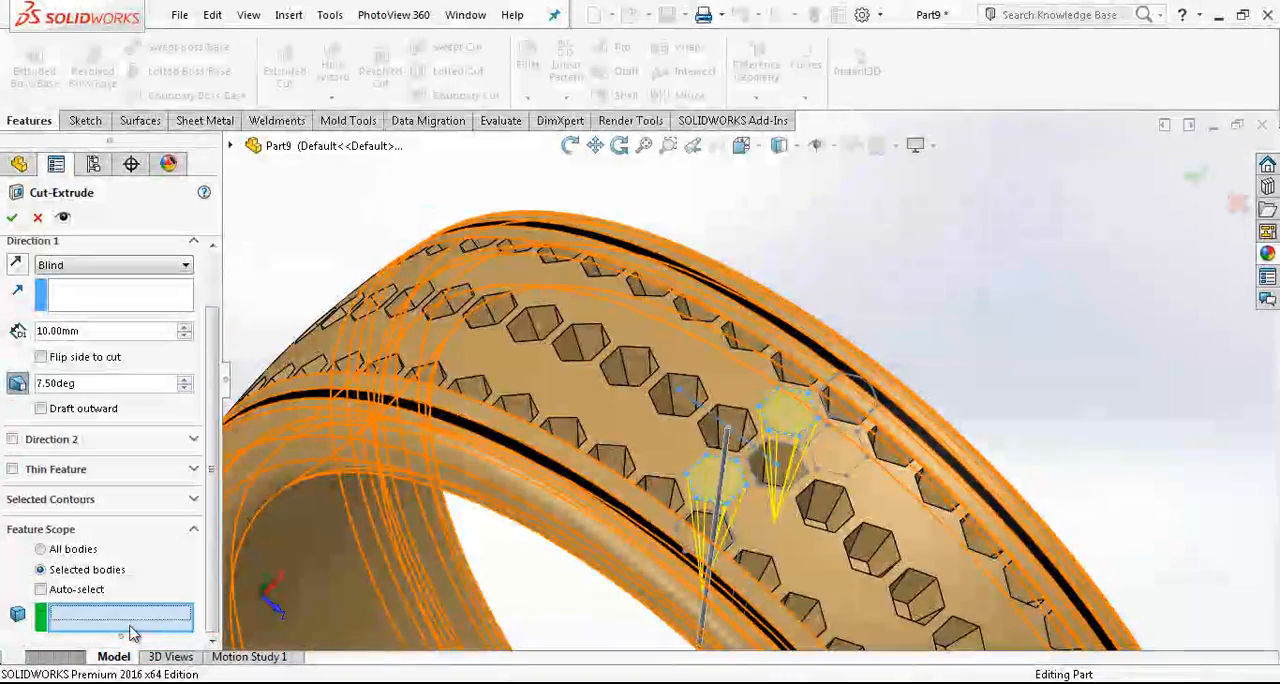
pyautogui.rightClick(884, 294)
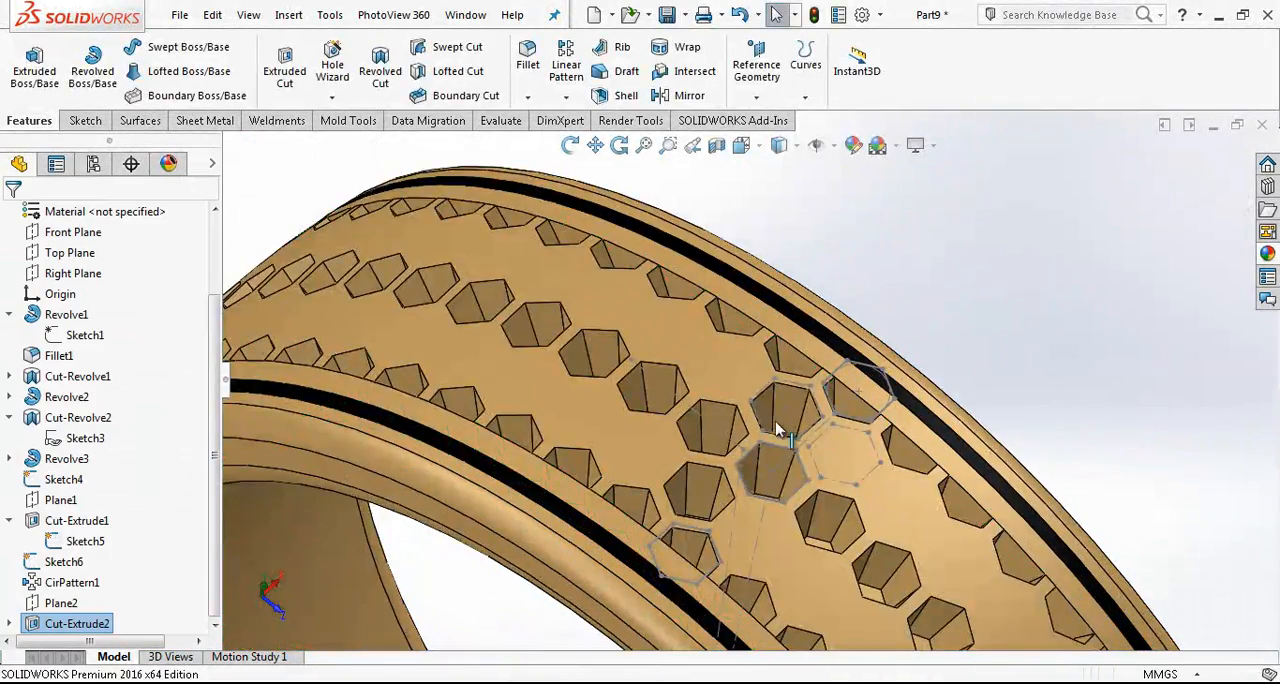
# - Circularly pattern the new hexagon cut around the ring's circular edge with 58 equally spaced instances over 360°
pyautogui.click(566, 96)
pyautogui.click(575, 137)
pyautogui.click(105, 276)
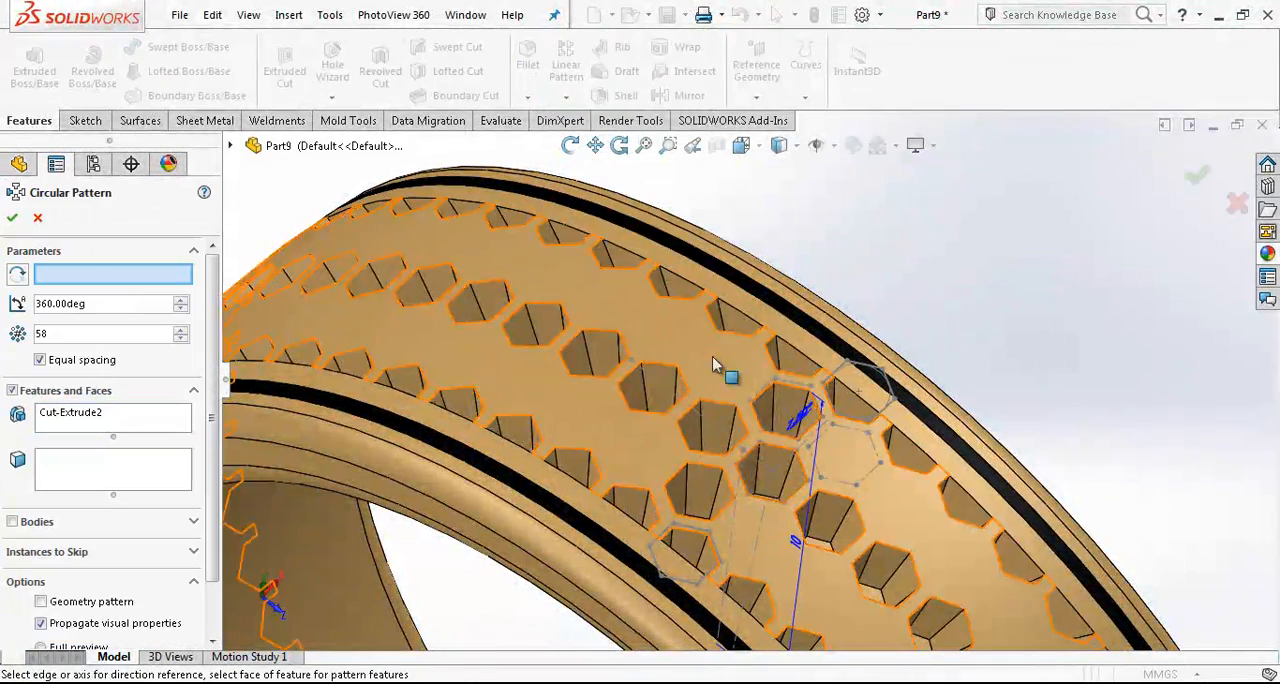
pyautogui.click(317, 452)
pyautogui.scroll(1, 440, 466)
pyautogui.scroll(3, 470, 466)
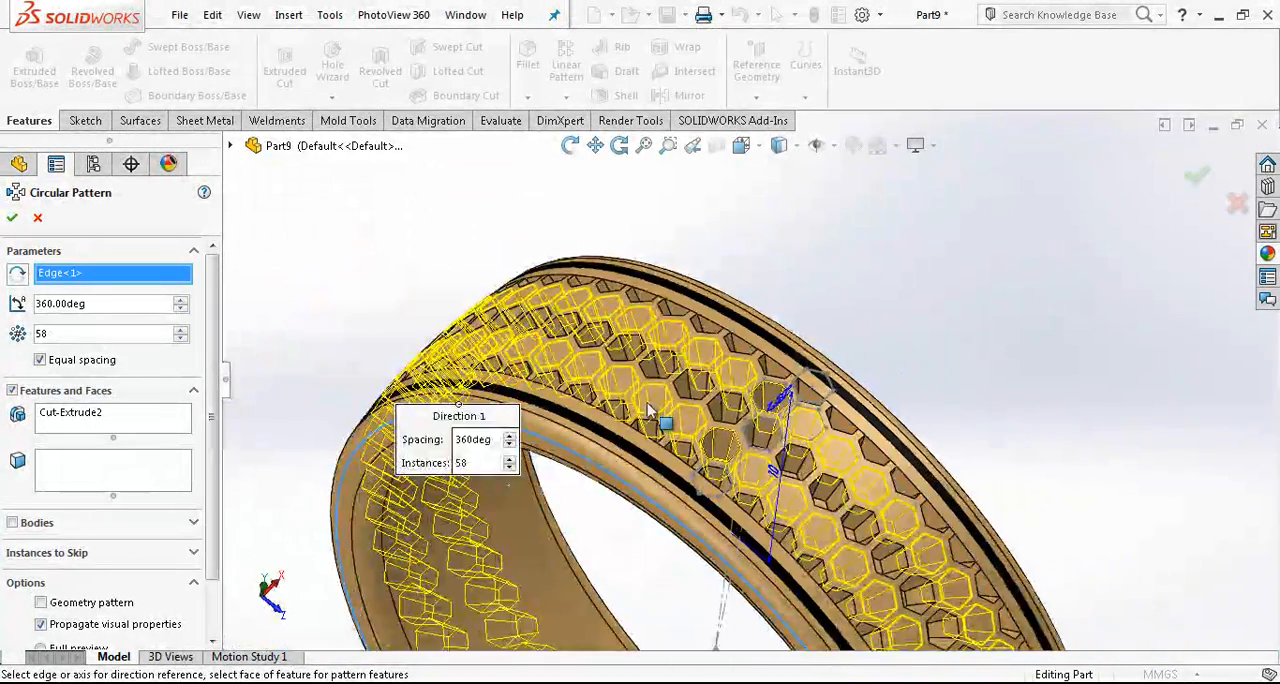
pyautogui.scroll(-5, 712, 374)
pyautogui.click(12, 218)
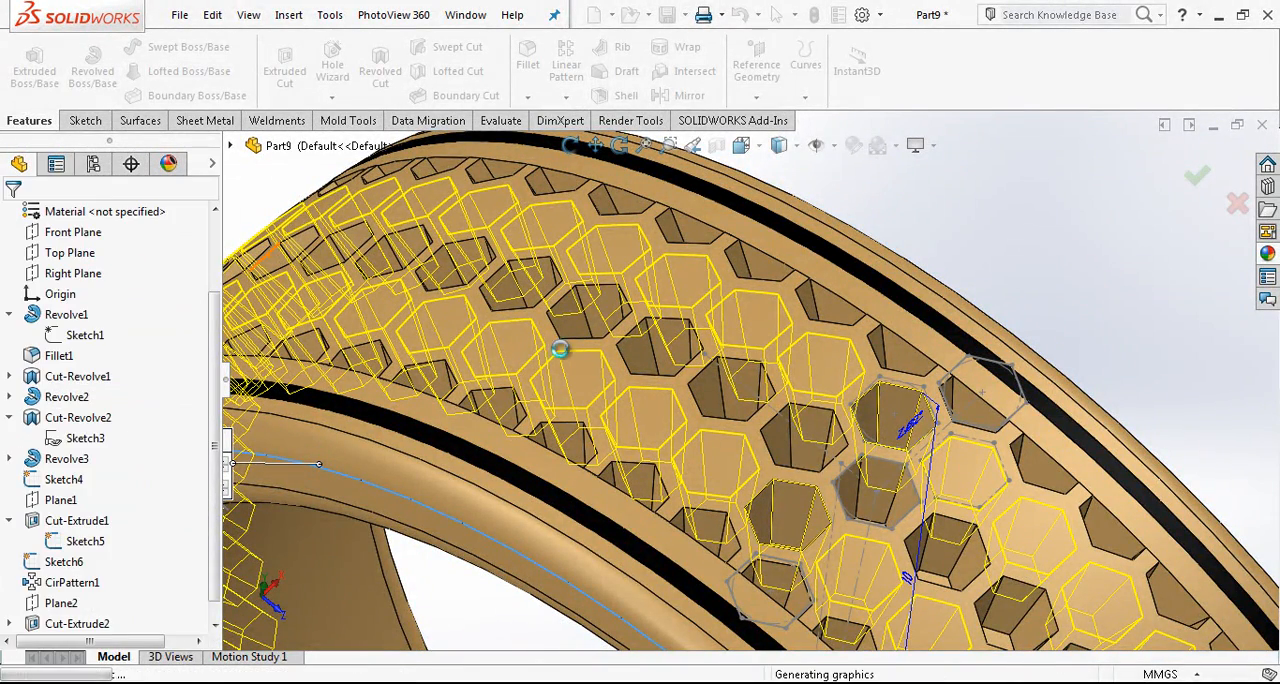
# - Hide the leftover construction sketches over the honeycomb band, including Sketch5 and Sketch6
pyautogui.scroll(1, 997, 286)
pyautogui.scroll(2, 870, 380)
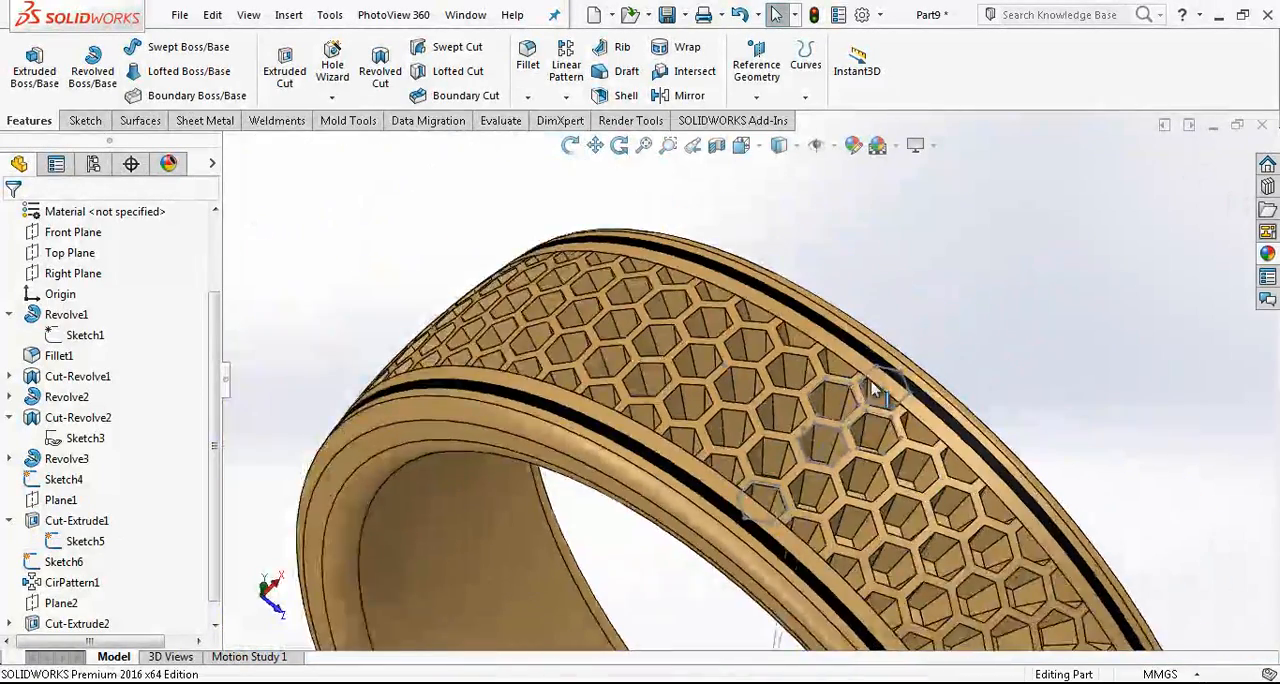
pyautogui.scroll(-4, 866, 375)
pyautogui.click(865, 353)
pyautogui.click(942, 298)
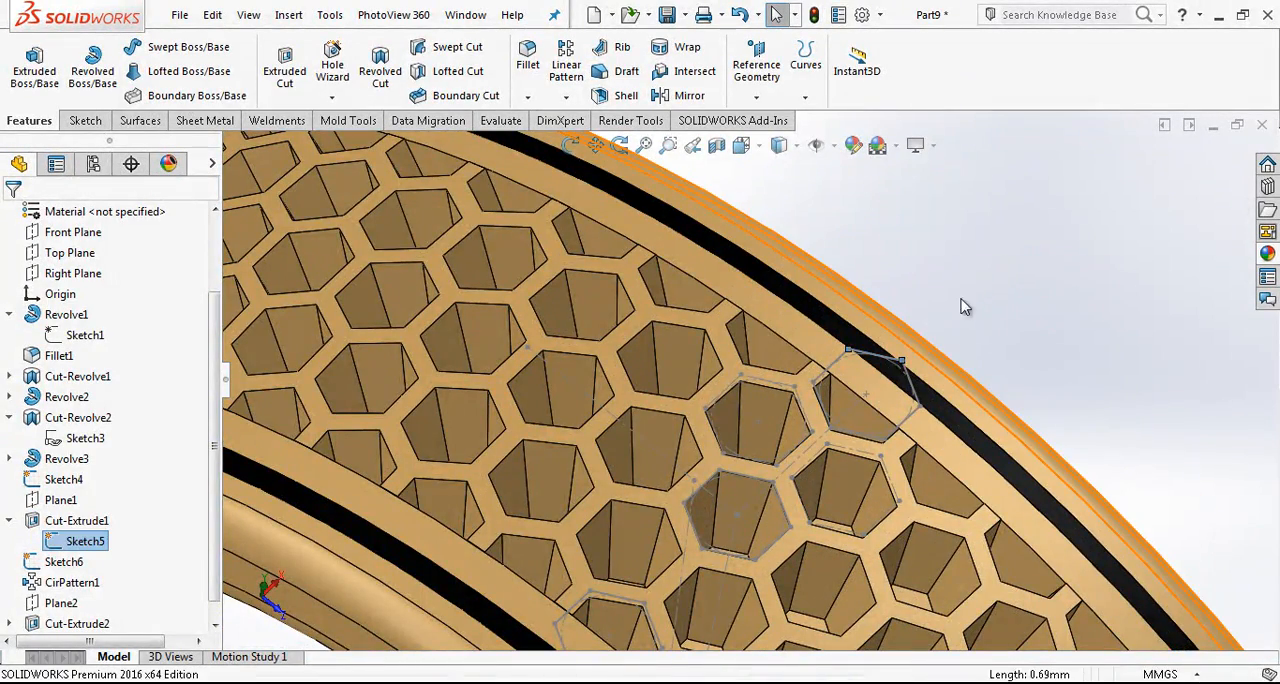
pyautogui.scroll(3, 714, 466)
pyautogui.scroll(-3, 737, 491)
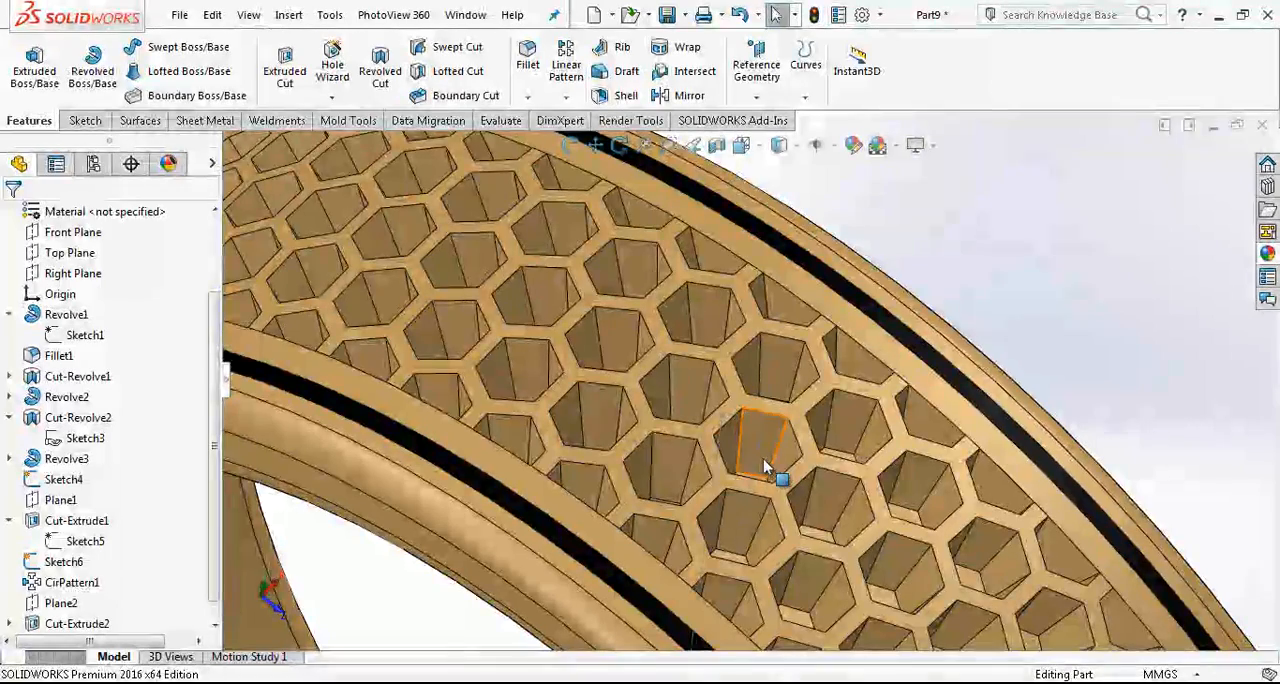
pyautogui.click(758, 460)
pyautogui.click(759, 457)
pyautogui.click(839, 401)
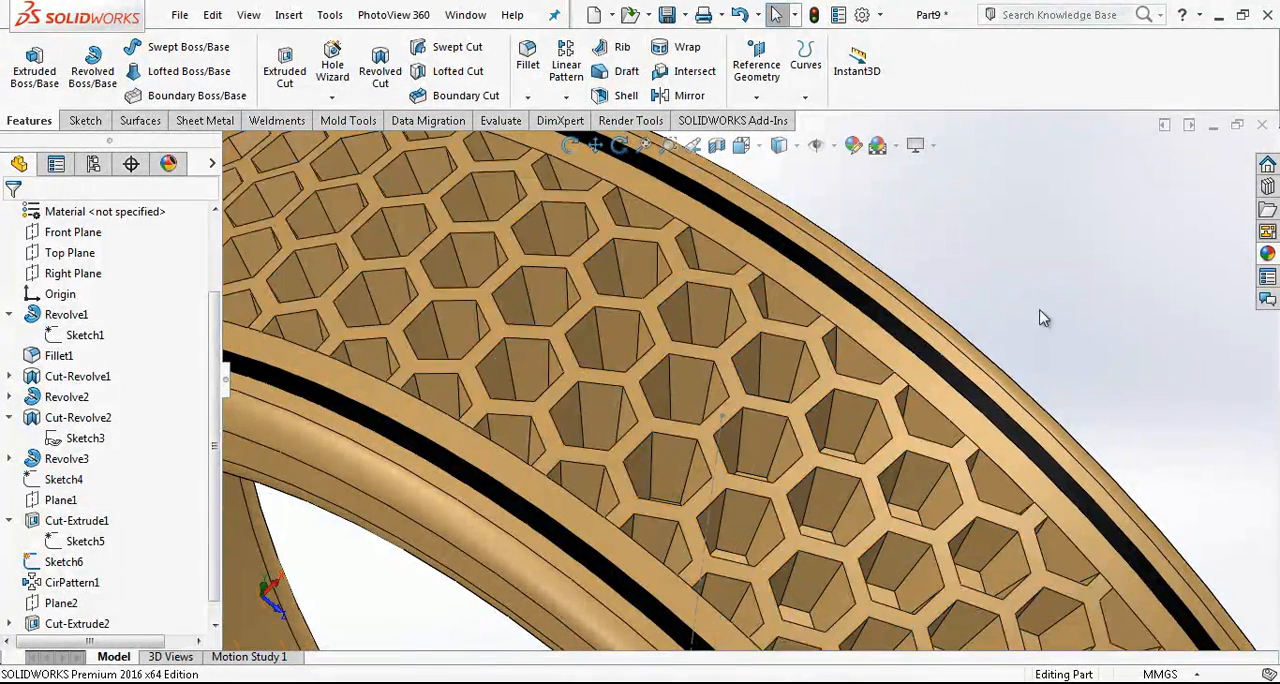
pyautogui.scroll(1, 773, 427)
pyautogui.click(733, 440)
pyautogui.click(811, 380)
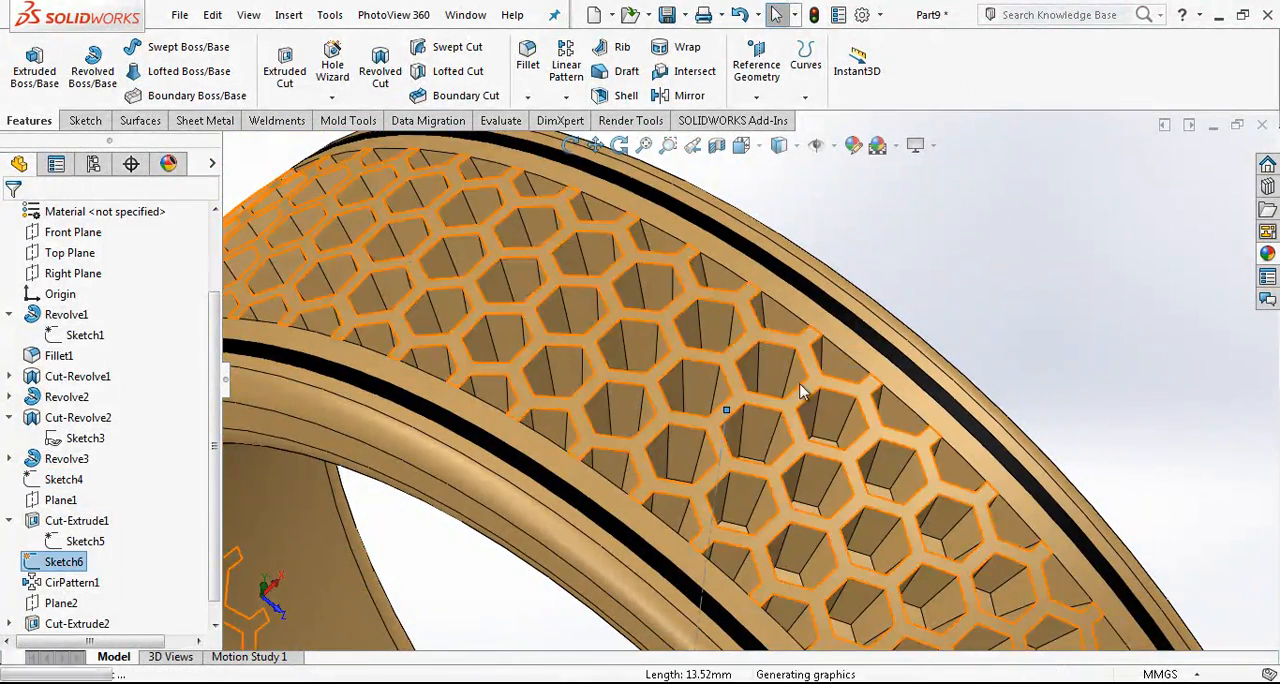
# - Start a new sketch on the Top Plane
pyautogui.scroll(3, 980, 335)
pyautogui.scroll(3, 980, 335)
pyautogui.moveTo(706, 489); pyautogui.dragTo(640, 534, button='middle')
pyautogui.scroll(2, 646, 566)
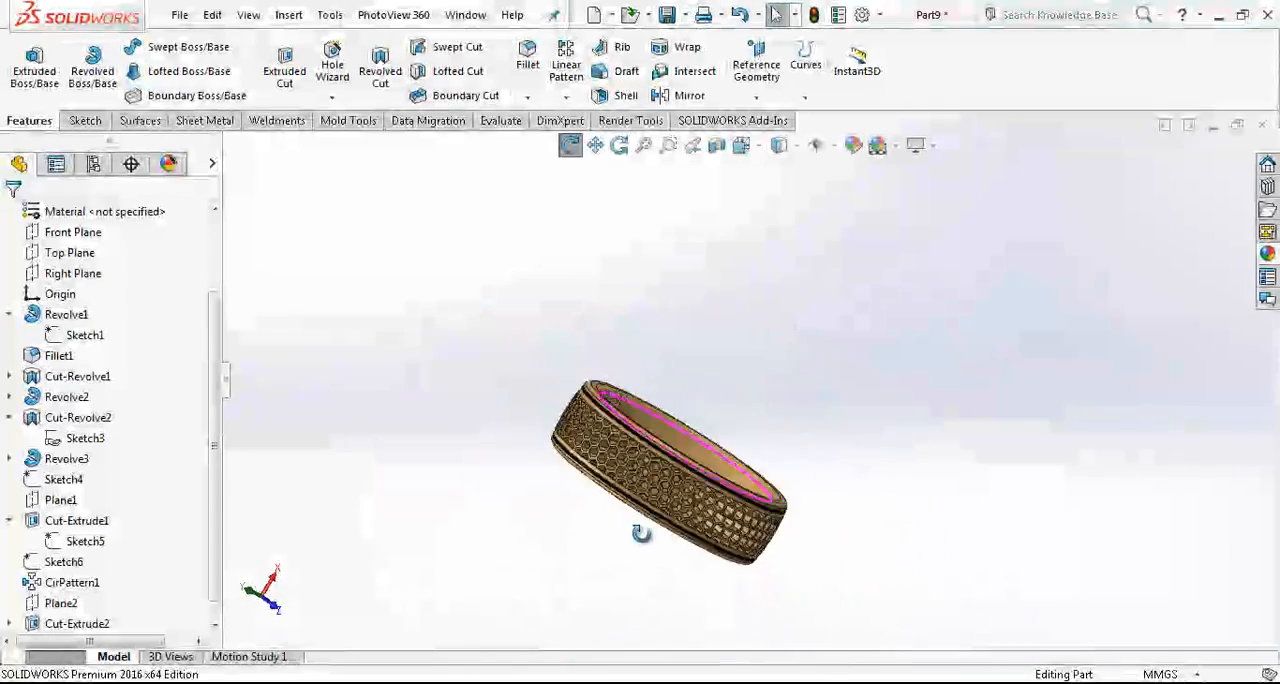
pyautogui.scroll(-4, 727, 428)
pyautogui.scroll(1, 935, 228)
pyautogui.moveTo(935, 228); pyautogui.dragTo(797, 286, button='middle')
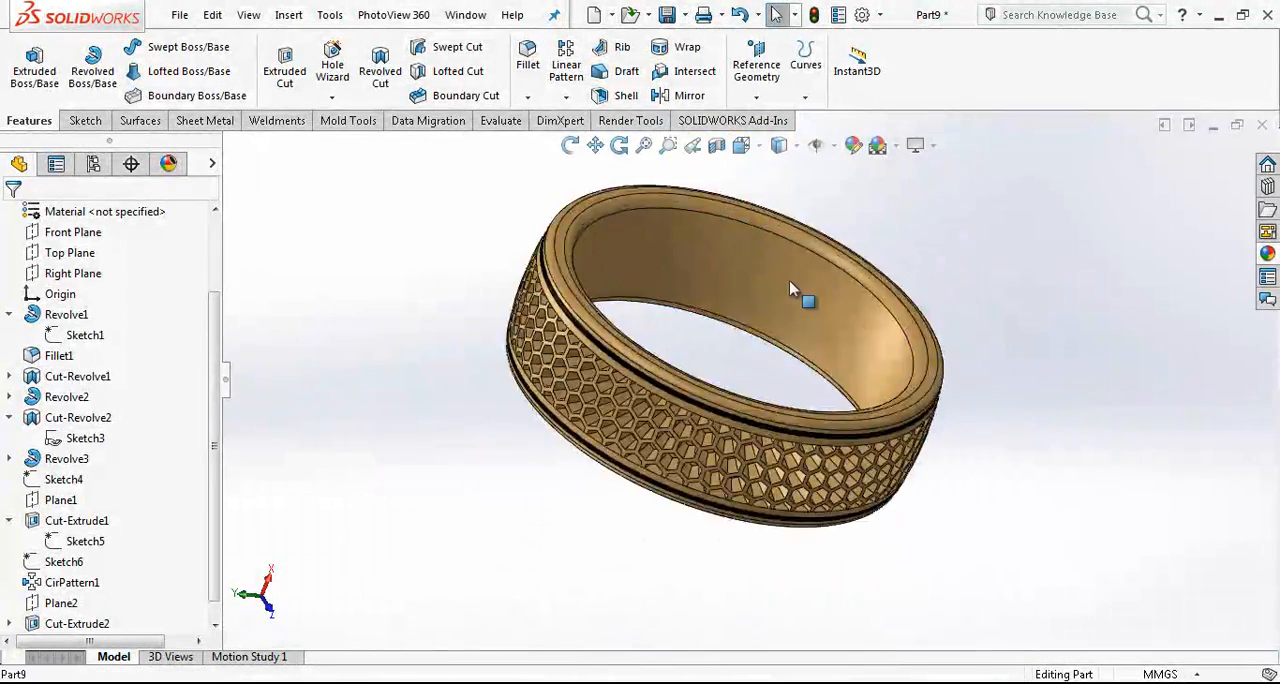
pyautogui.click(70, 253)
pyautogui.click(89, 230)
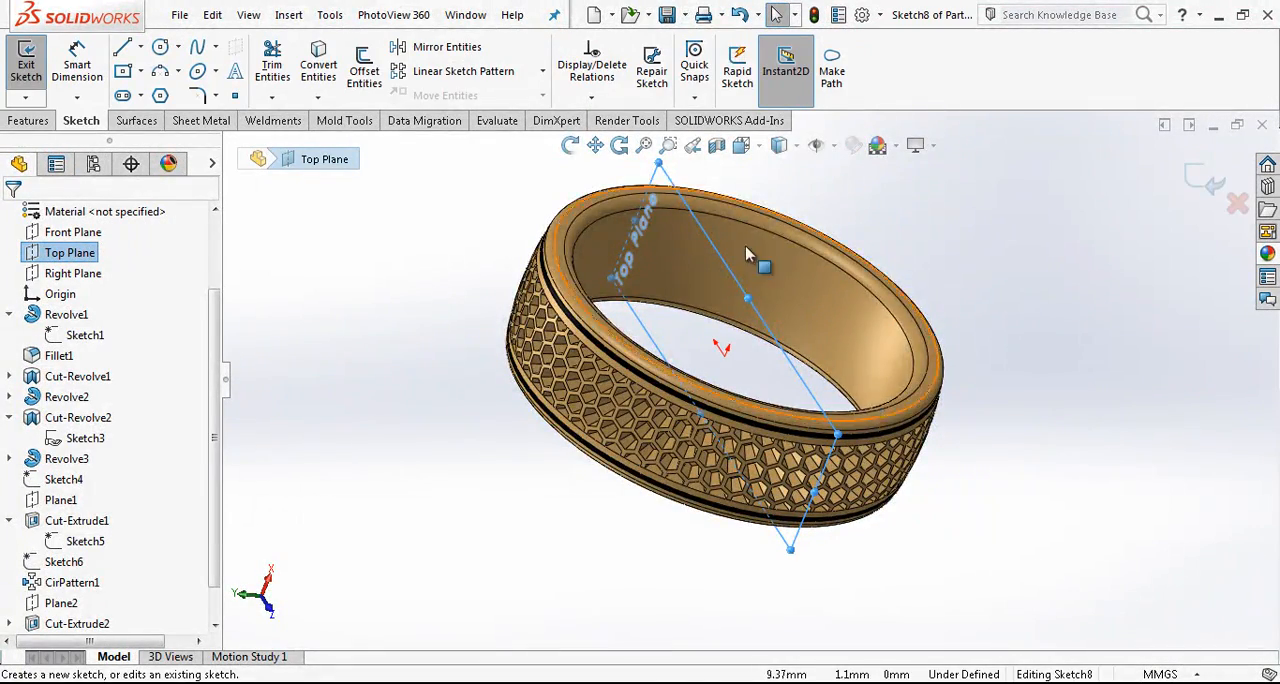
# - Draw a short line about 1.03 mm long from the origin, with a horizontal relation
pyautogui.moveTo(786, 318); pyautogui.dragTo(860, 258, button='middle')
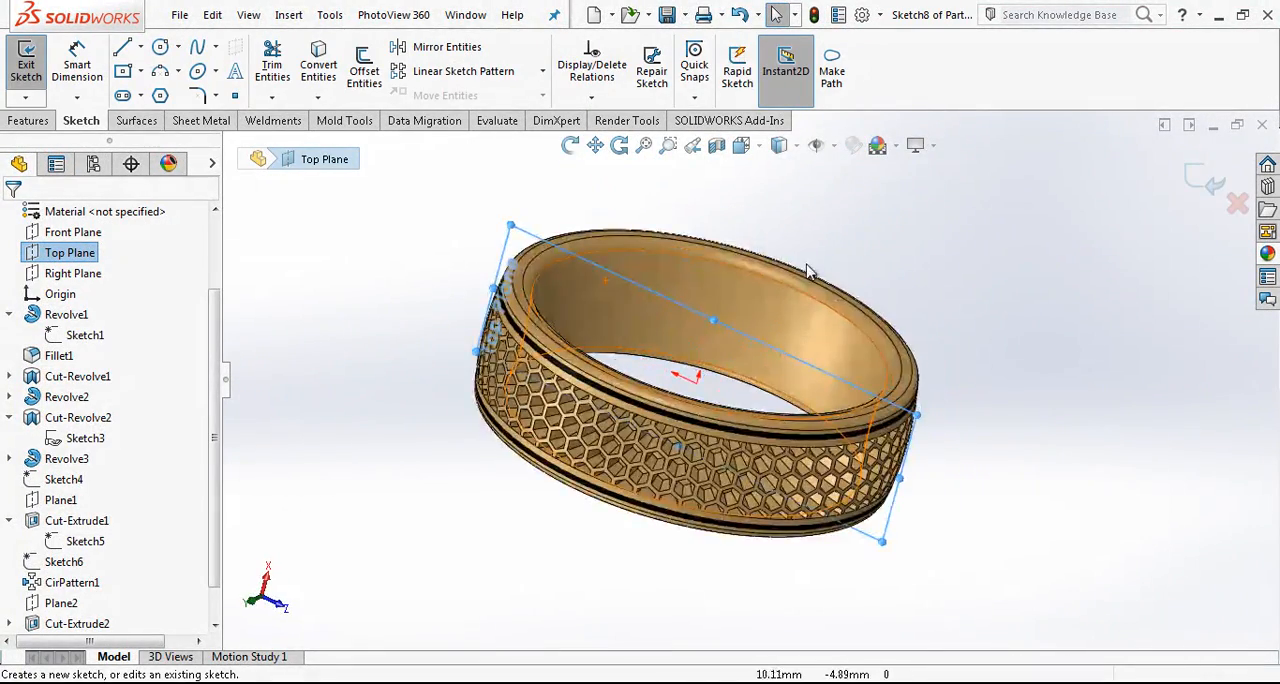
pyautogui.press('l')
pyautogui.scroll(-3, 706, 388)
pyautogui.click(690, 380)
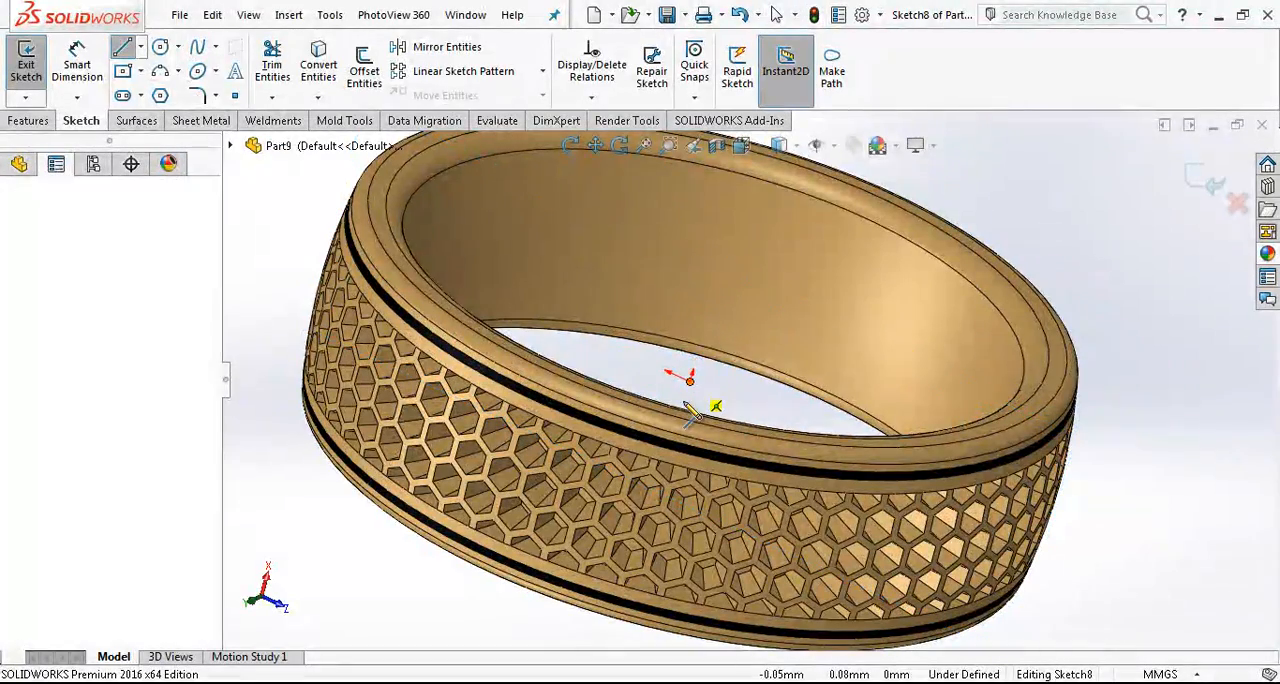
pyautogui.click(683, 407)
pyautogui.press('Escape')
pyautogui.click(686, 390)
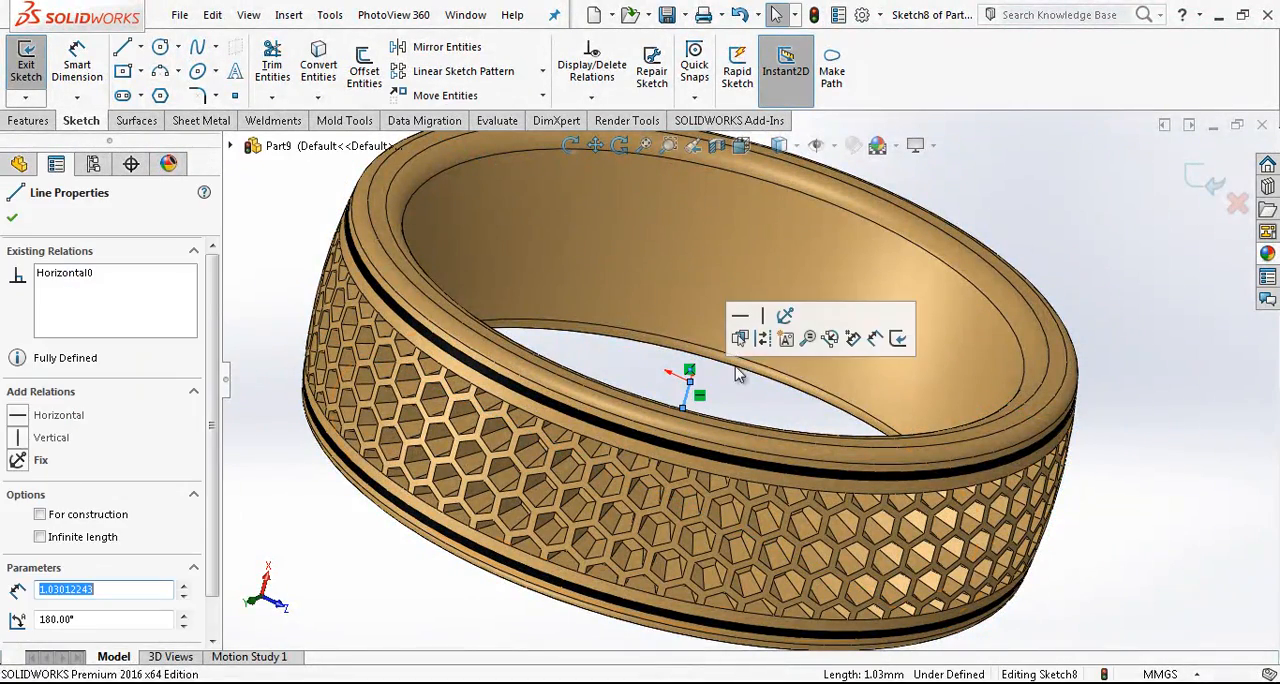
pyautogui.press('Escape')
# - Draw a perpendicular line about 3.30 mm long across the short line's free end and make that endpoint its midpoint
pyautogui.scroll(2, 760, 345)
pyautogui.moveTo(762, 347); pyautogui.dragTo(706, 394, button='middle')
pyautogui.scroll(-2, 706, 394)
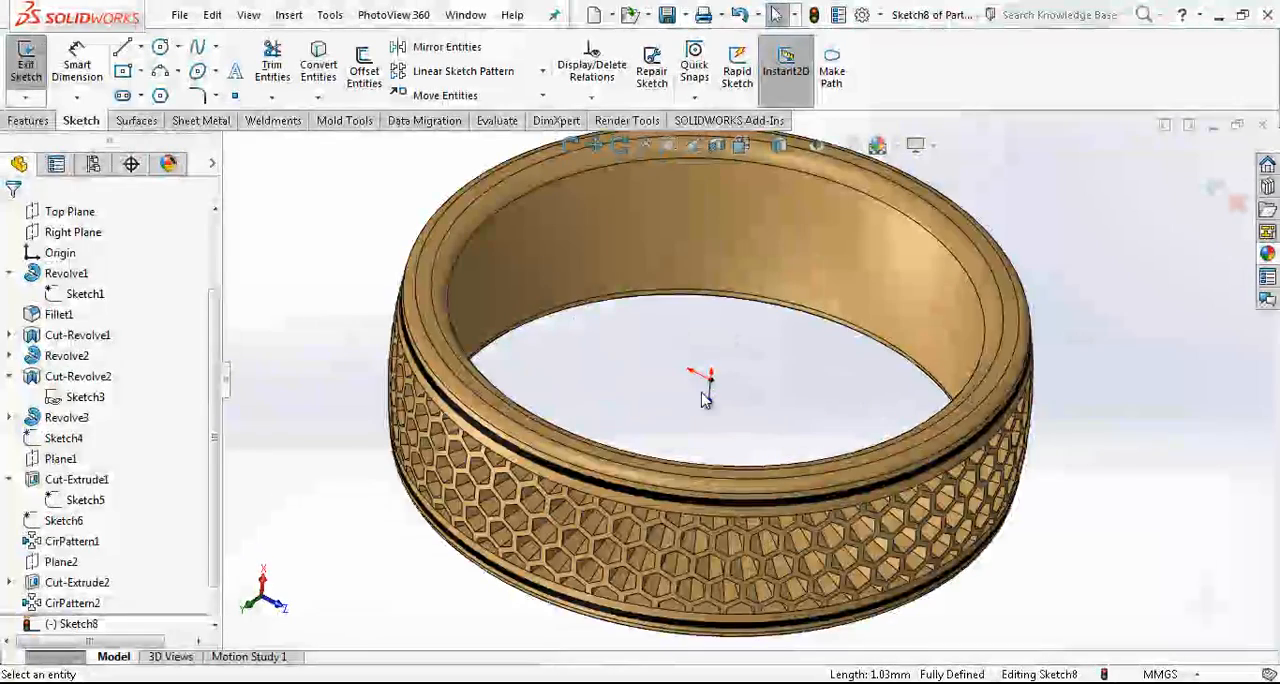
pyautogui.click(122, 47)
pyautogui.click(638, 396)
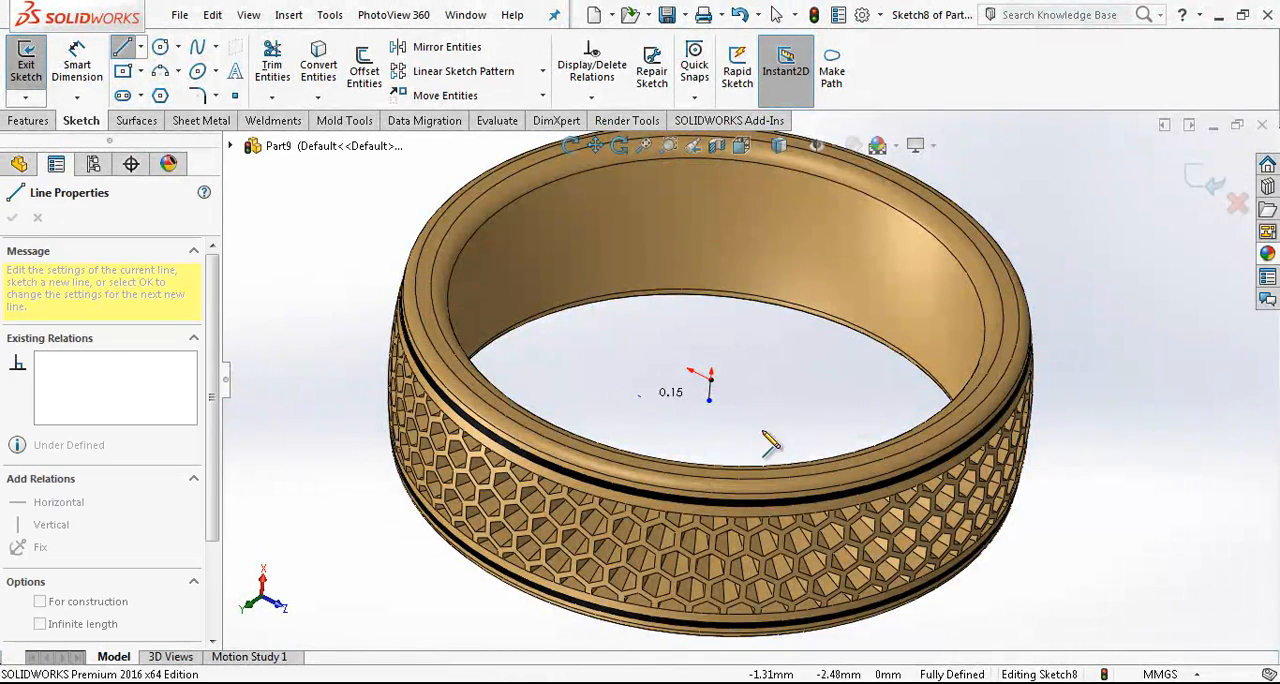
pyautogui.click(738, 446)
pyautogui.press('Escape')
pyautogui.click(708, 431)
pyautogui.keyDown('ctrl'); pyautogui.click(709, 400); pyautogui.keyUp('ctrl')
pyautogui.click(57, 519)
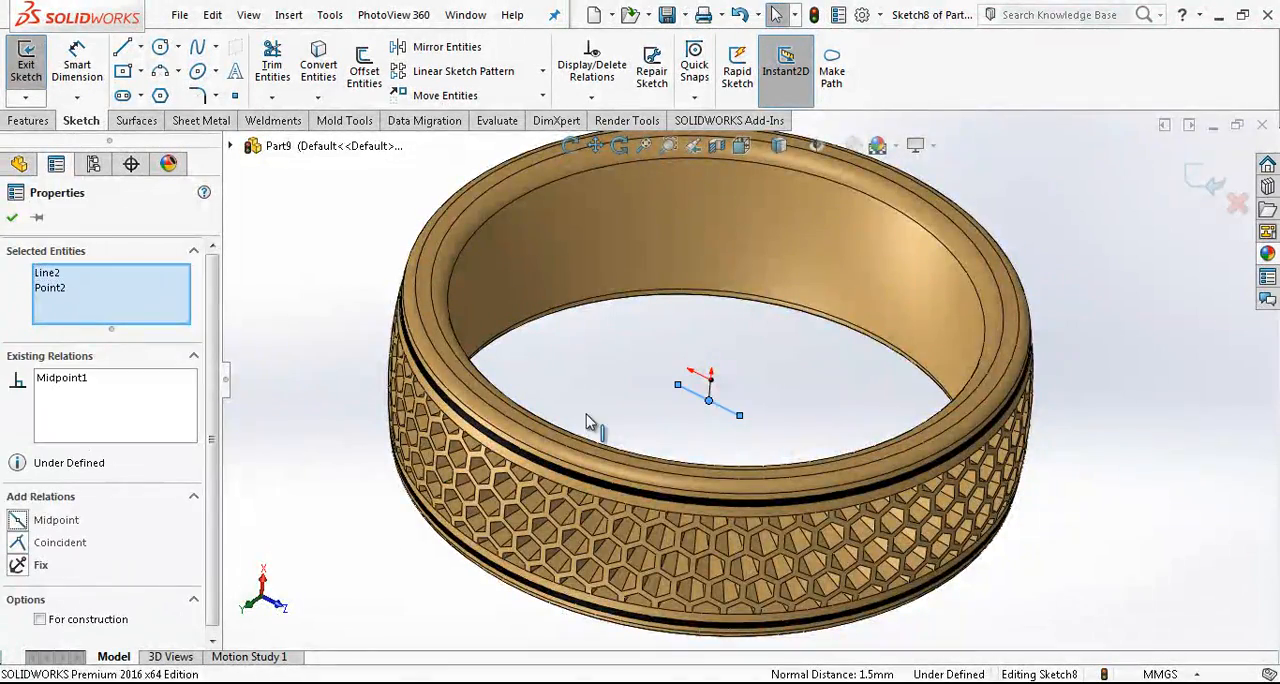
pyautogui.press('Escape')
# - Dimension the short line from the origin to 0.75 mm
pyautogui.scroll(-3, 745, 400)
pyautogui.click(765, 413)
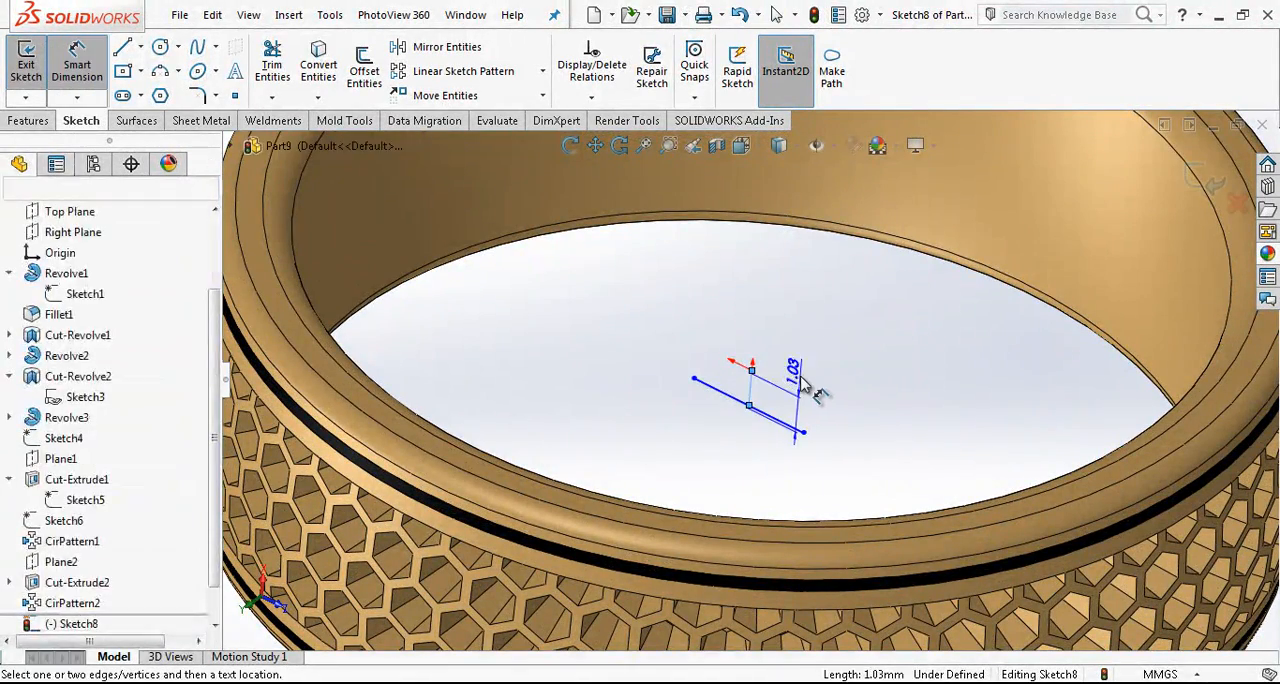
pyautogui.click(802, 374)
pyautogui.write('0.75')
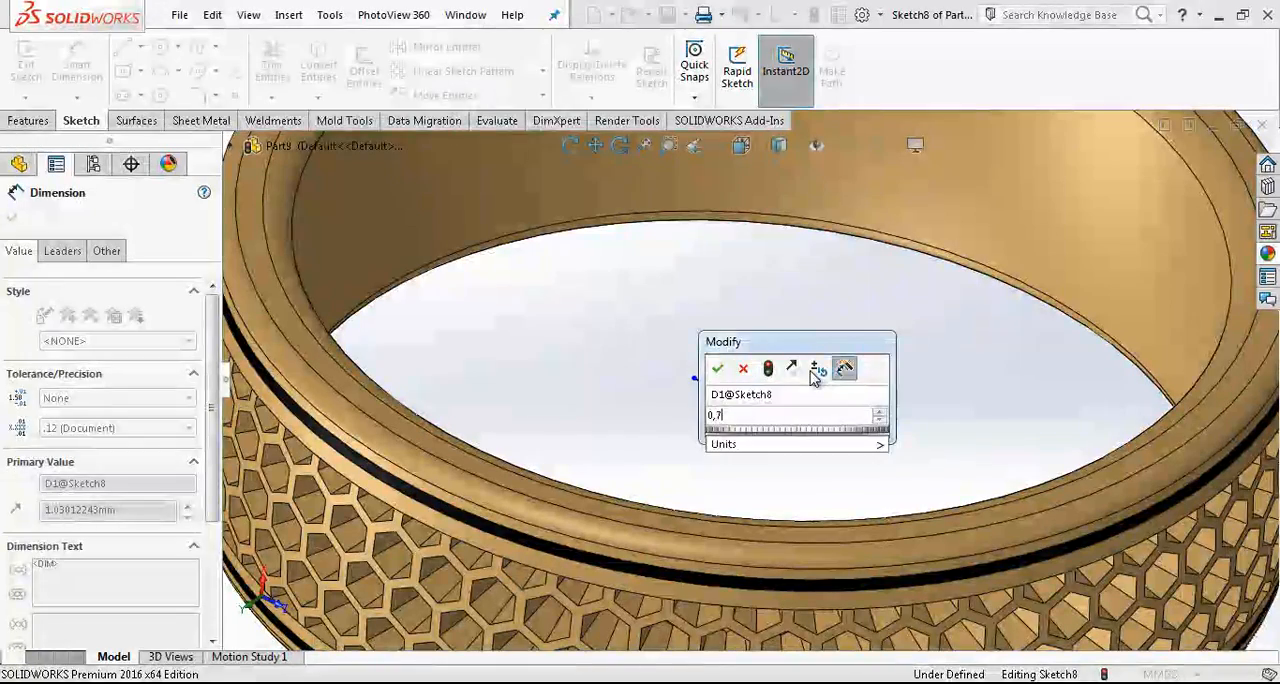
pyautogui.press('Return')
pyautogui.press('Escape')
# - Dimension the centered cross line to 8 mm and make it construction geometry
pyautogui.click(771, 418)
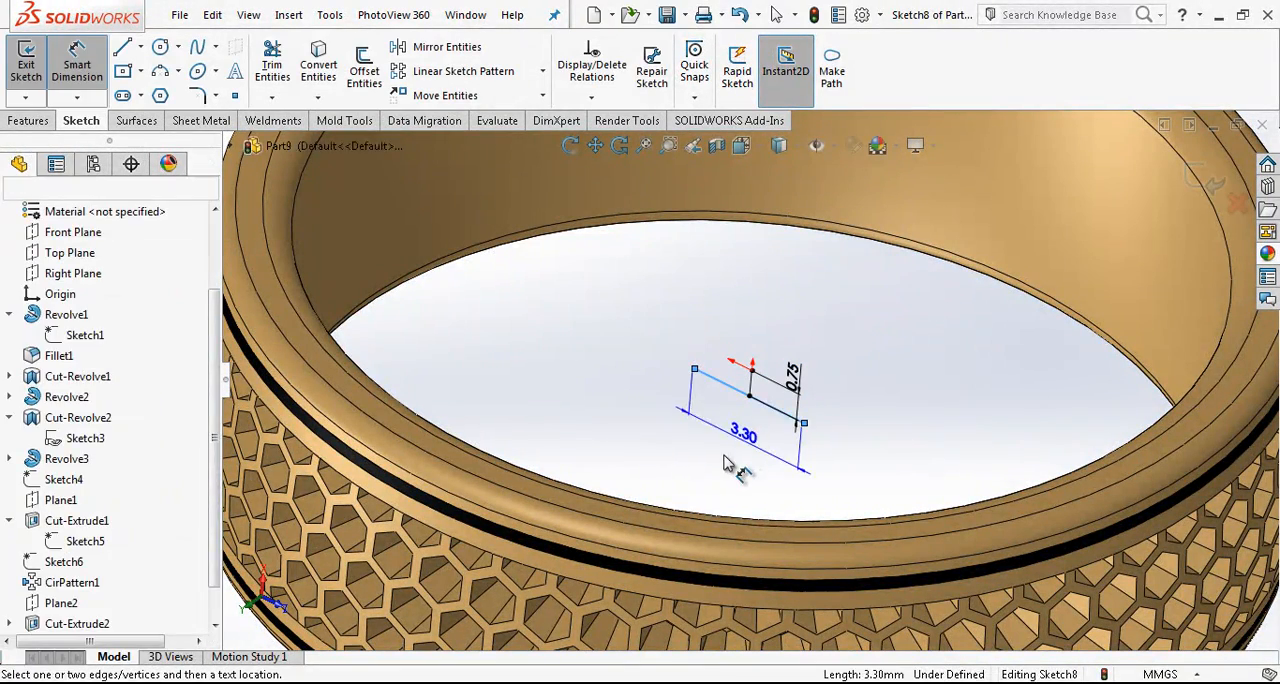
pyautogui.click(734, 465)
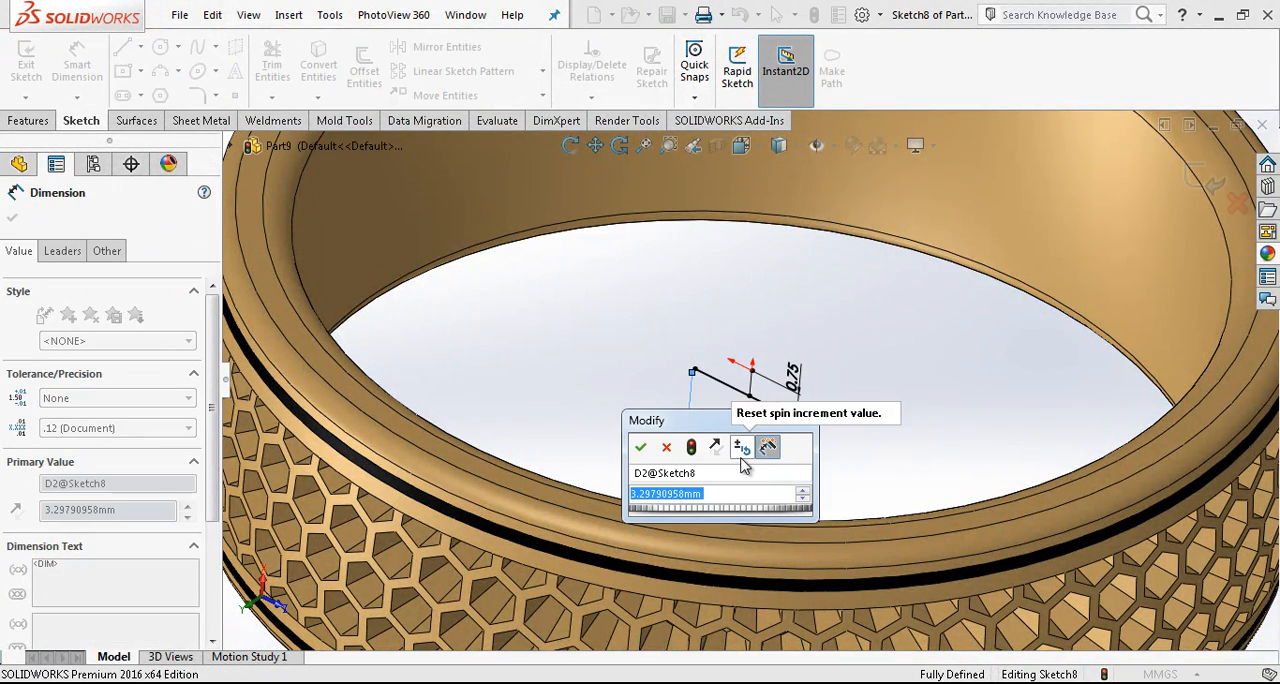
pyautogui.write('8')
pyautogui.press('Return')
pyautogui.press('Escape')
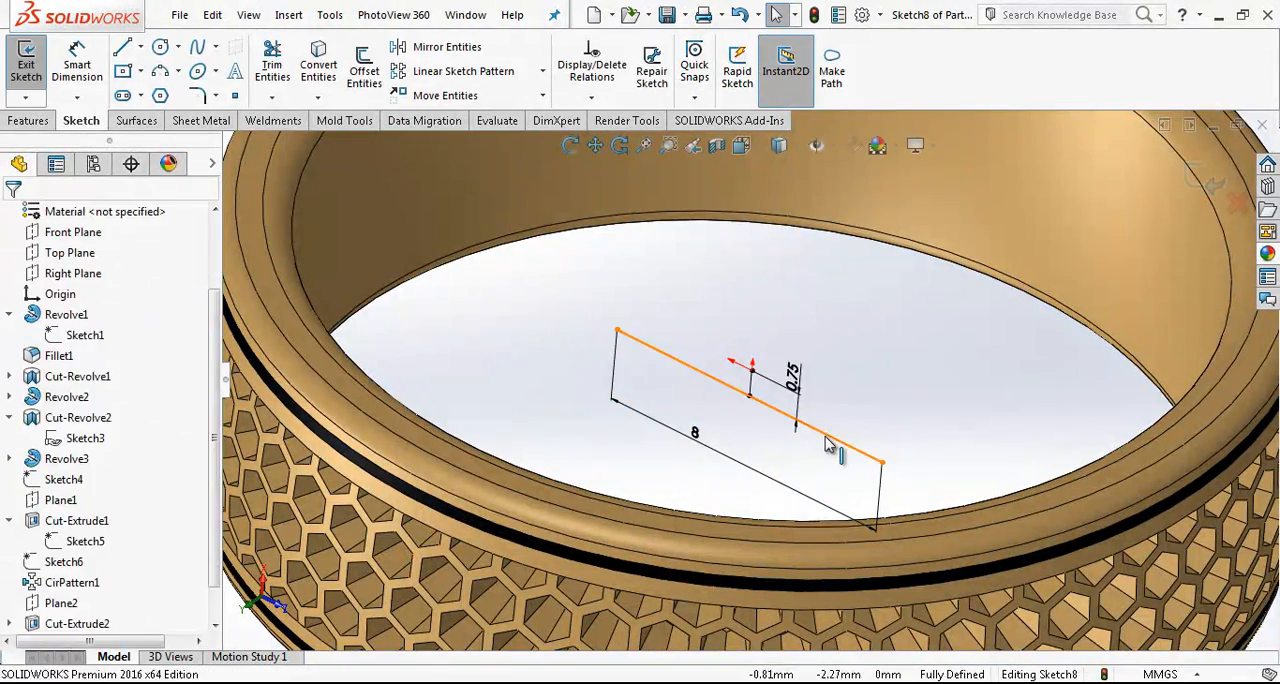
pyautogui.click(826, 435)
pyautogui.click(900, 379)
# - Create sketch text HONEY along the 8 mm construction line inside the ring
pyautogui.click(815, 440)
pyautogui.scroll(6, 818, 444)
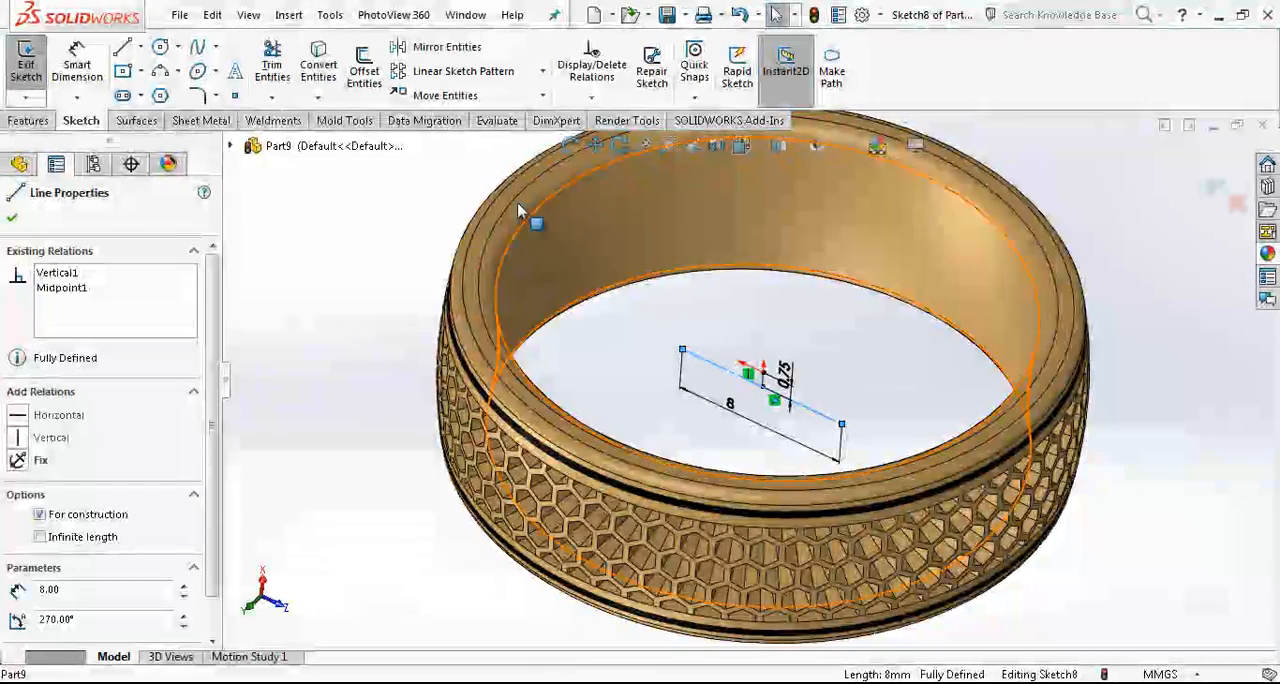
pyautogui.click(235, 71)
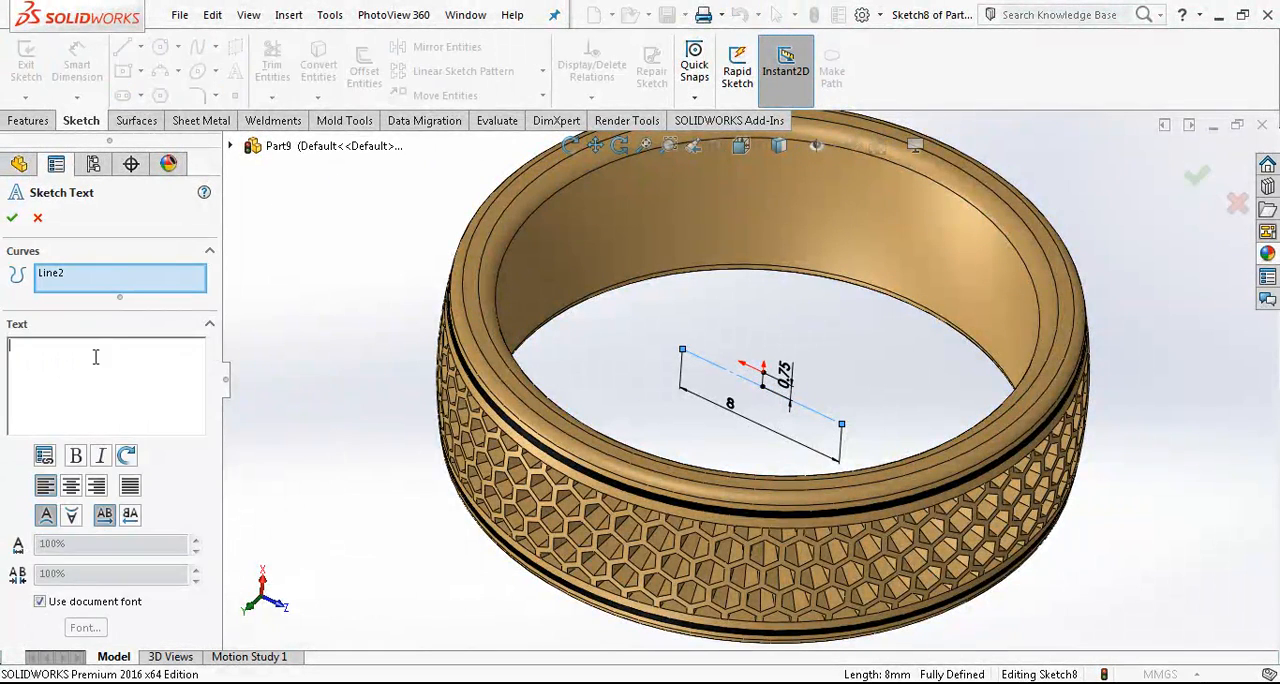
pyautogui.write('h')
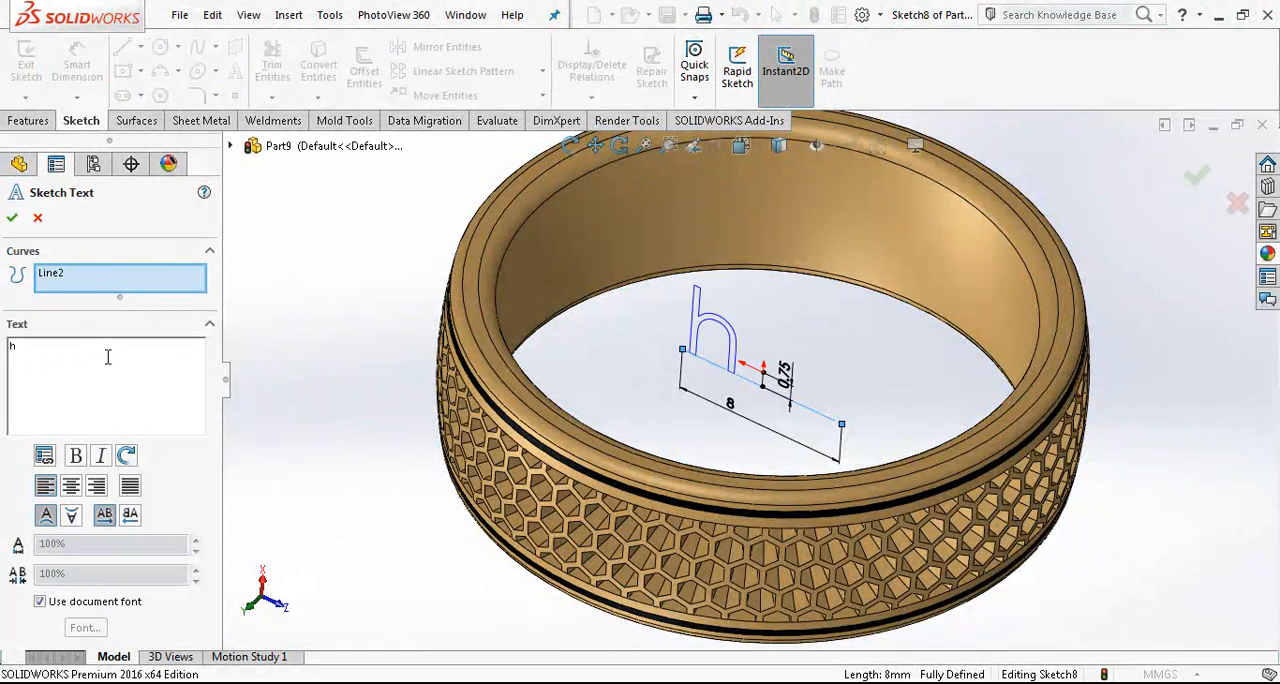
pyautogui.press('capslock')
pyautogui.press('BackSpace')
pyautogui.write('HO')
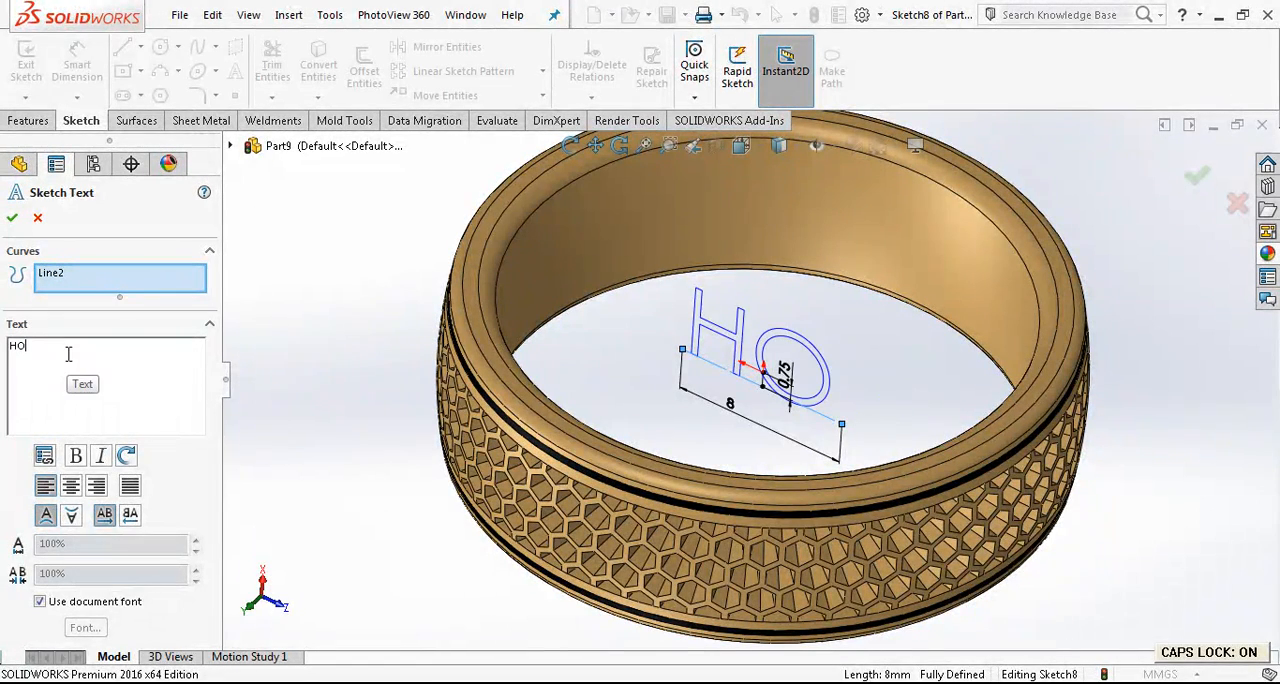
pyautogui.write('M')
pyautogui.press('BackSpace')
pyautogui.write('NR')
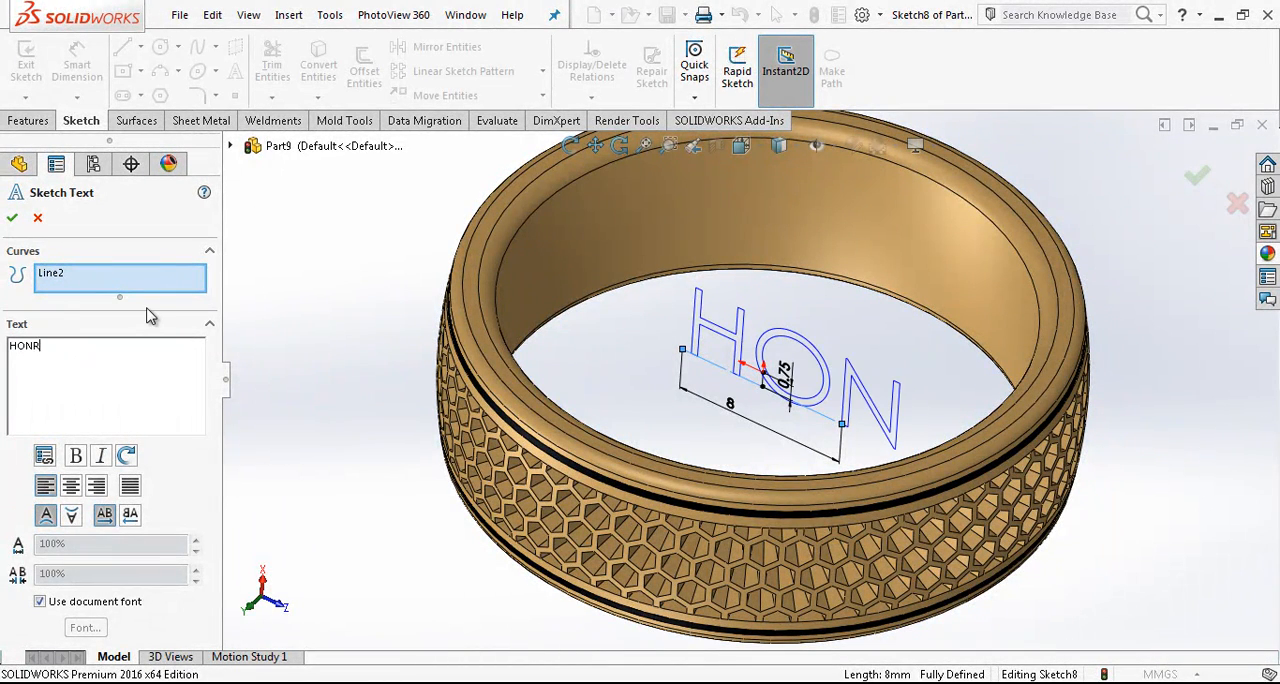
pyautogui.press('BackSpace')
pyautogui.write('EY')
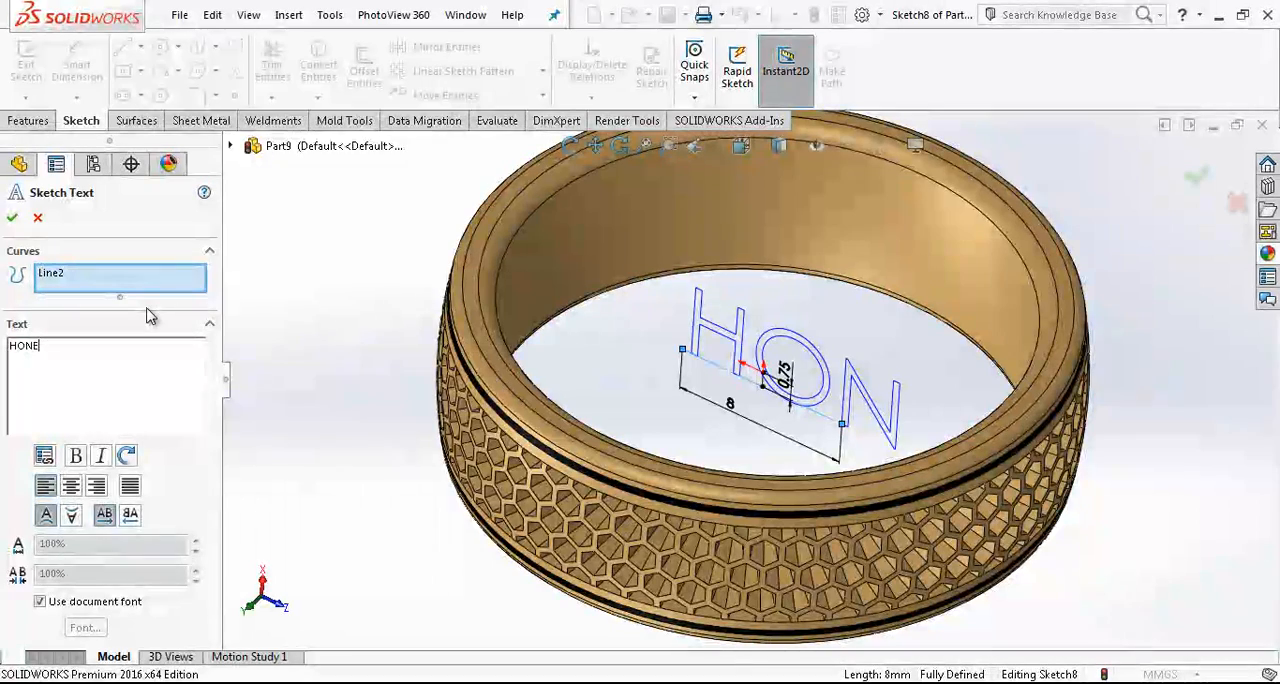
# - Override the document font for the HONEY text with Times New Roman, 1.75 mm high, and accept the sketch text
pyautogui.click(95, 603)
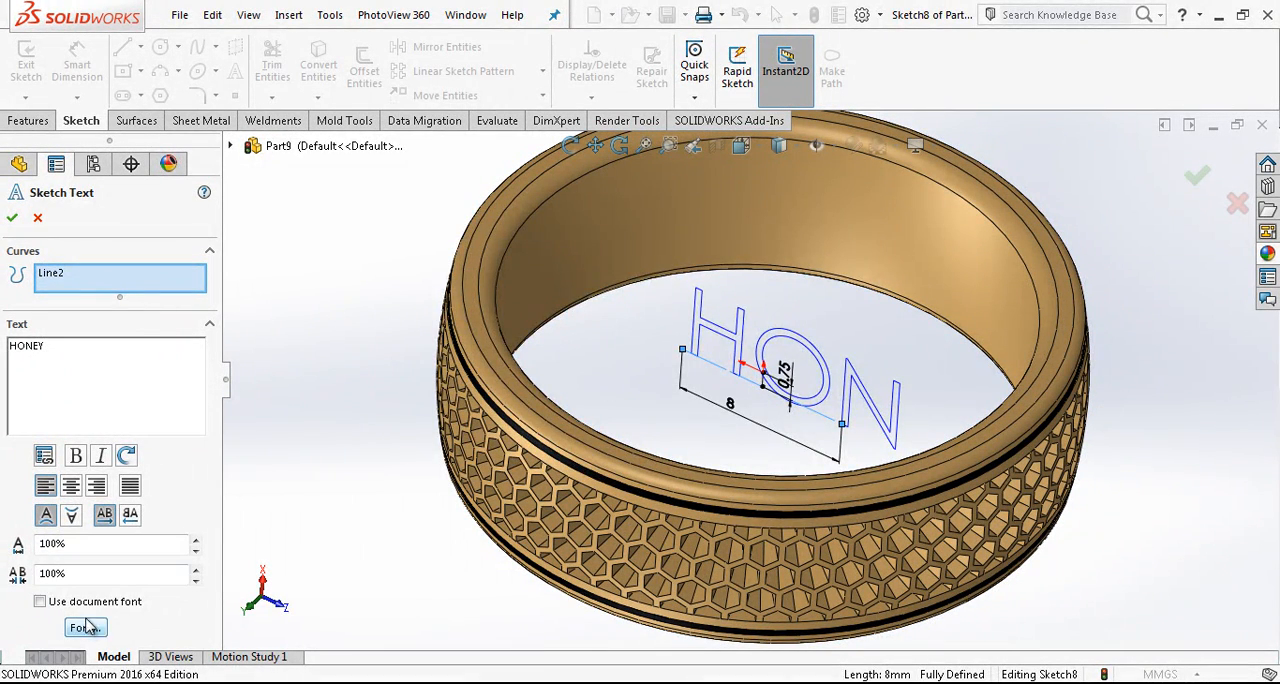
pyautogui.write('1.5')
pyautogui.press('Return')
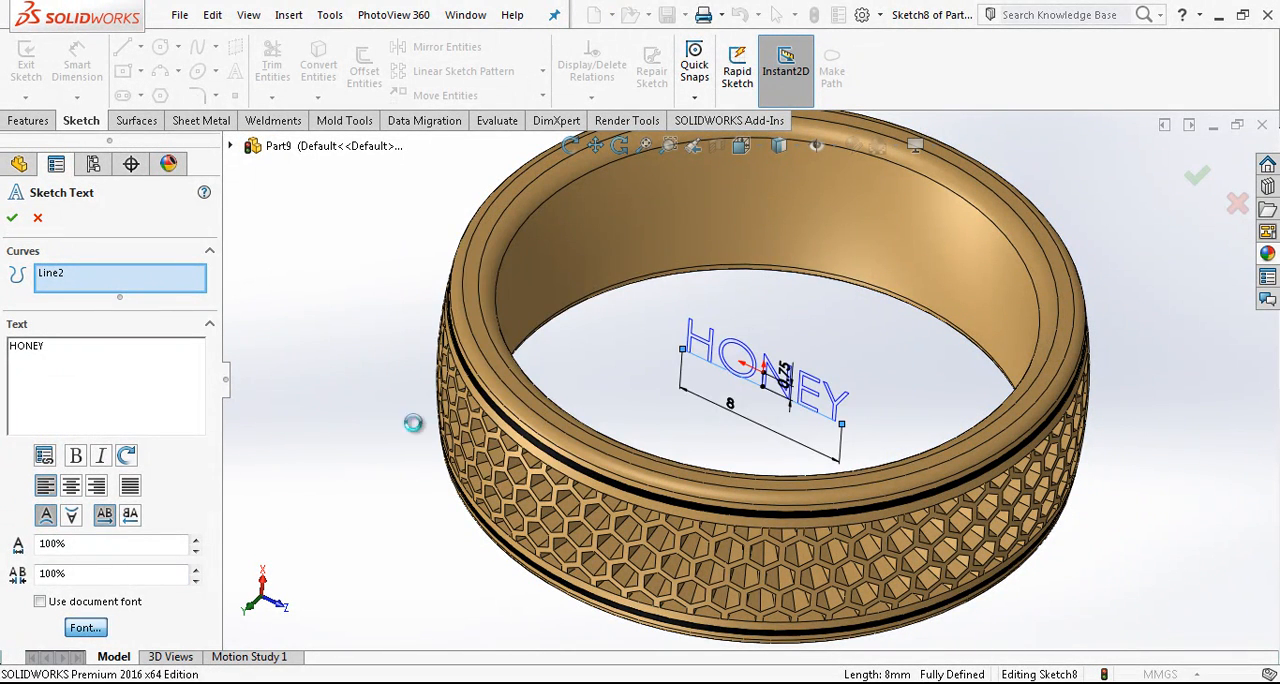
pyautogui.write('T')
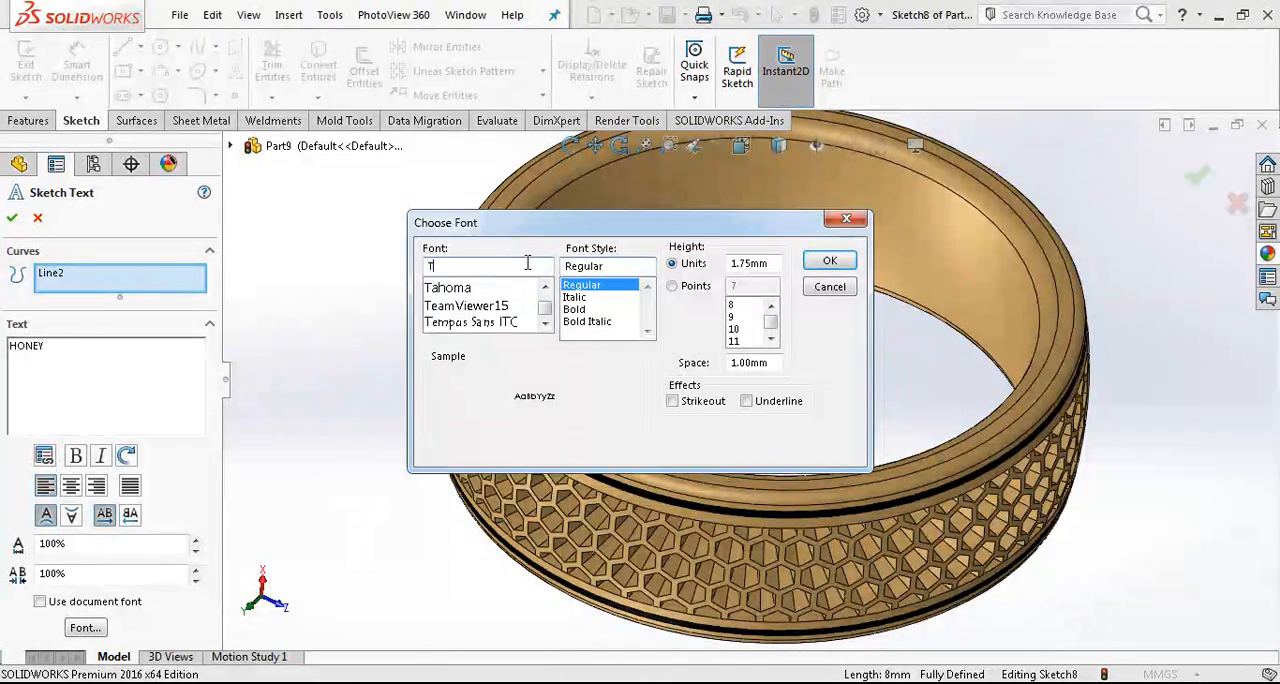
pyautogui.press('capslock')
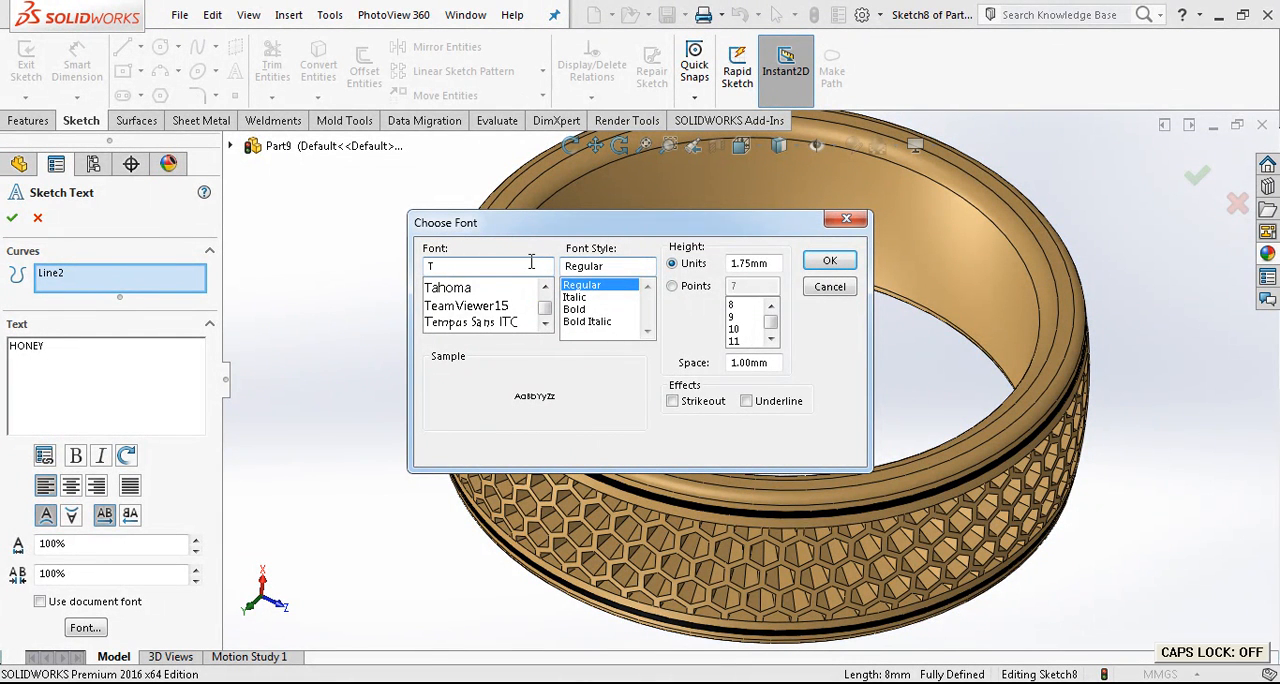
pyautogui.scroll(-1, 531, 263)
pyautogui.click(510, 288)
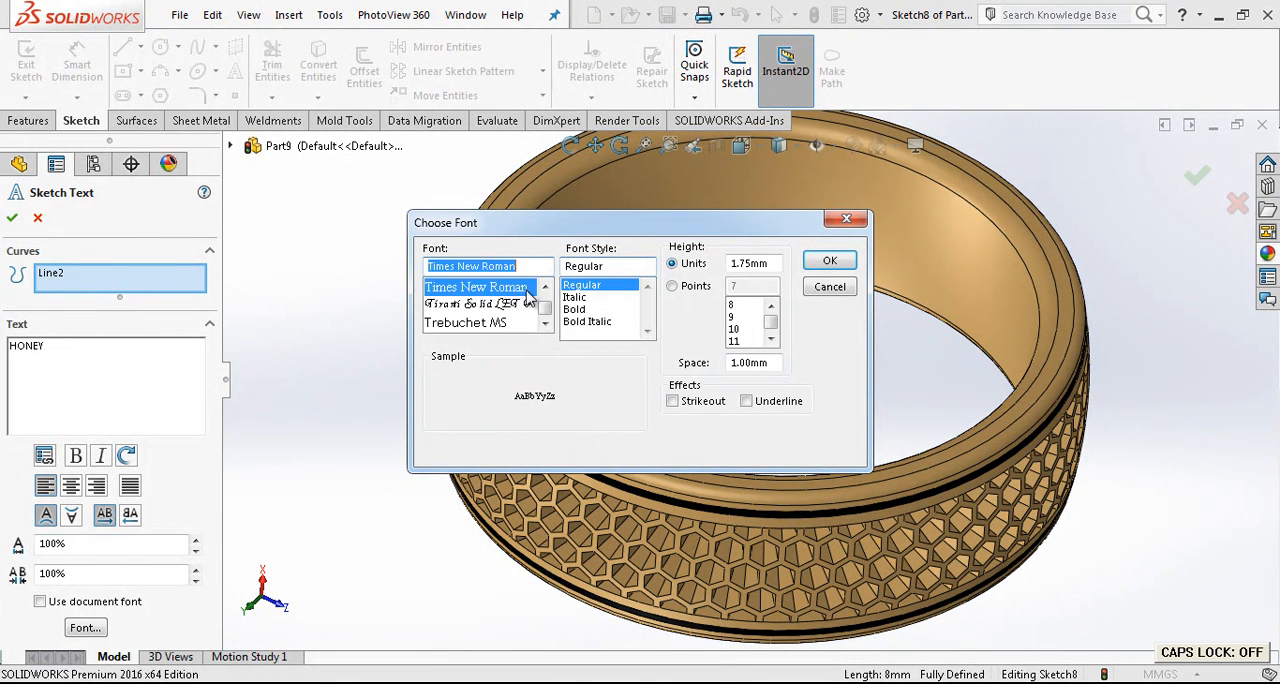
pyautogui.click(828, 260)
pyautogui.scroll(-3, 760, 365)
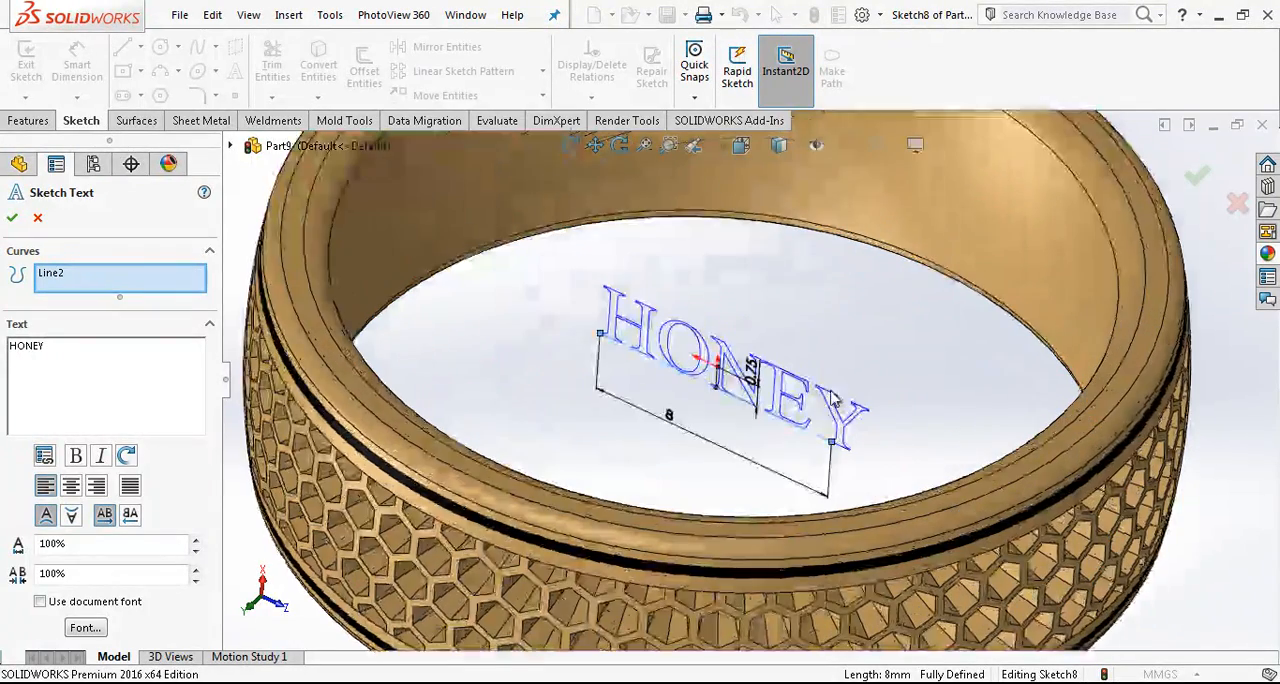
pyautogui.click(12, 219)
pyautogui.scroll(3, 537, 291)
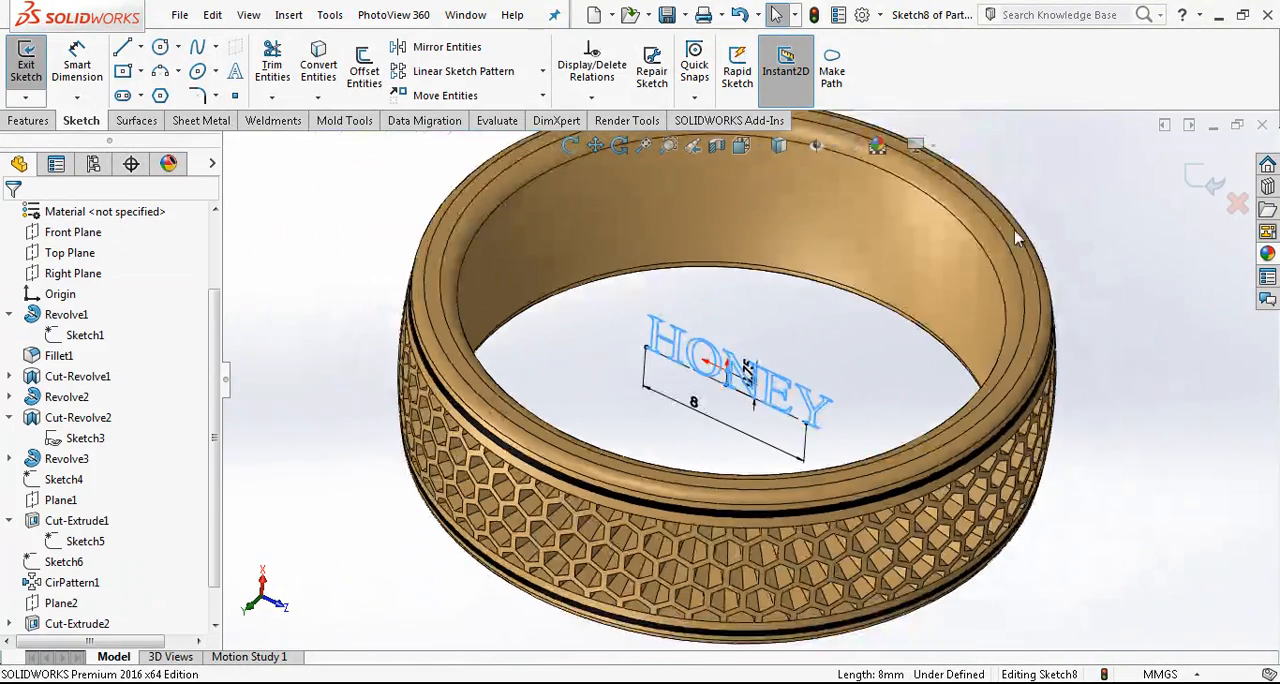
# - Finish the text sketch and project it onto the ring's inner face as a Split Line
pyautogui.click(26, 62)
pyautogui.scroll(-2, 708, 380)
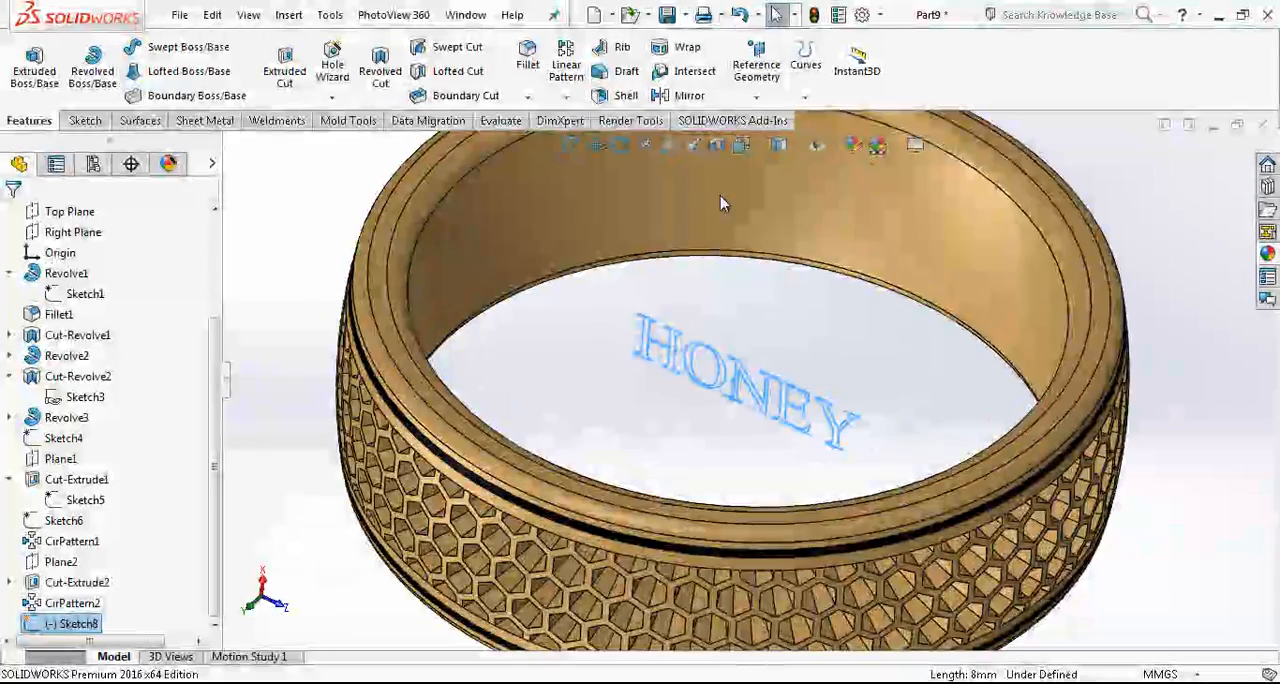
pyautogui.click(805, 97)
pyautogui.click(824, 118)
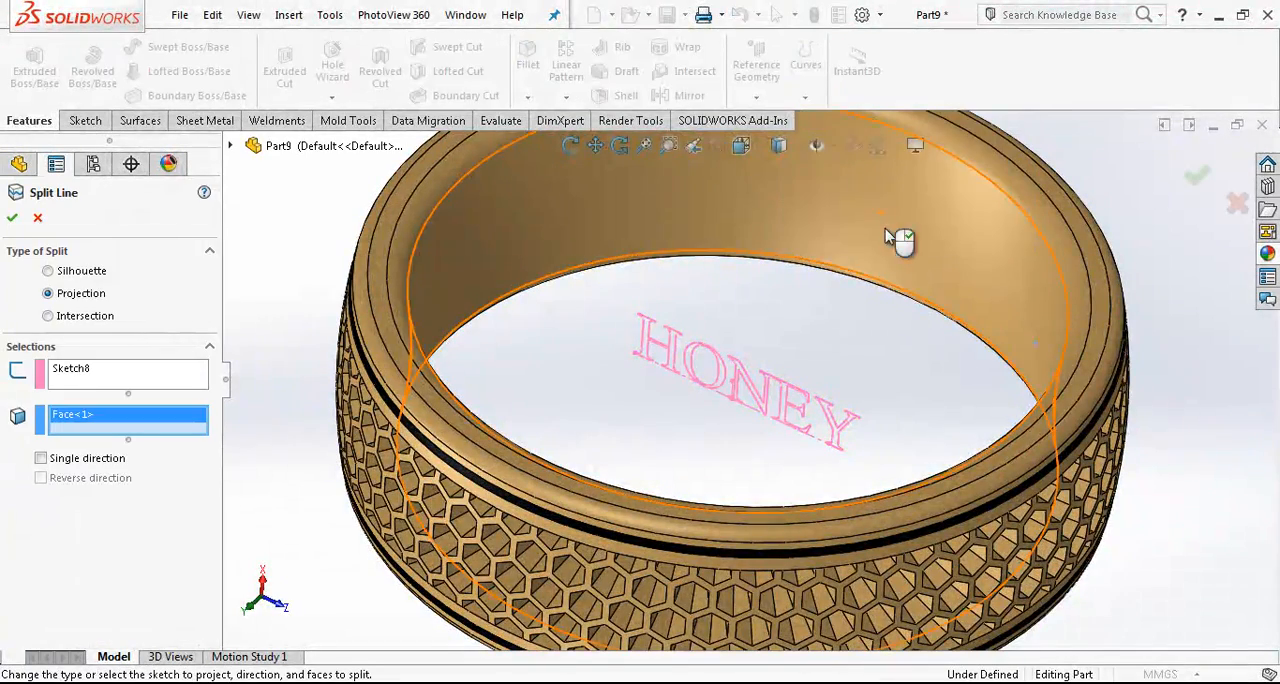
pyautogui.click(422, 291)
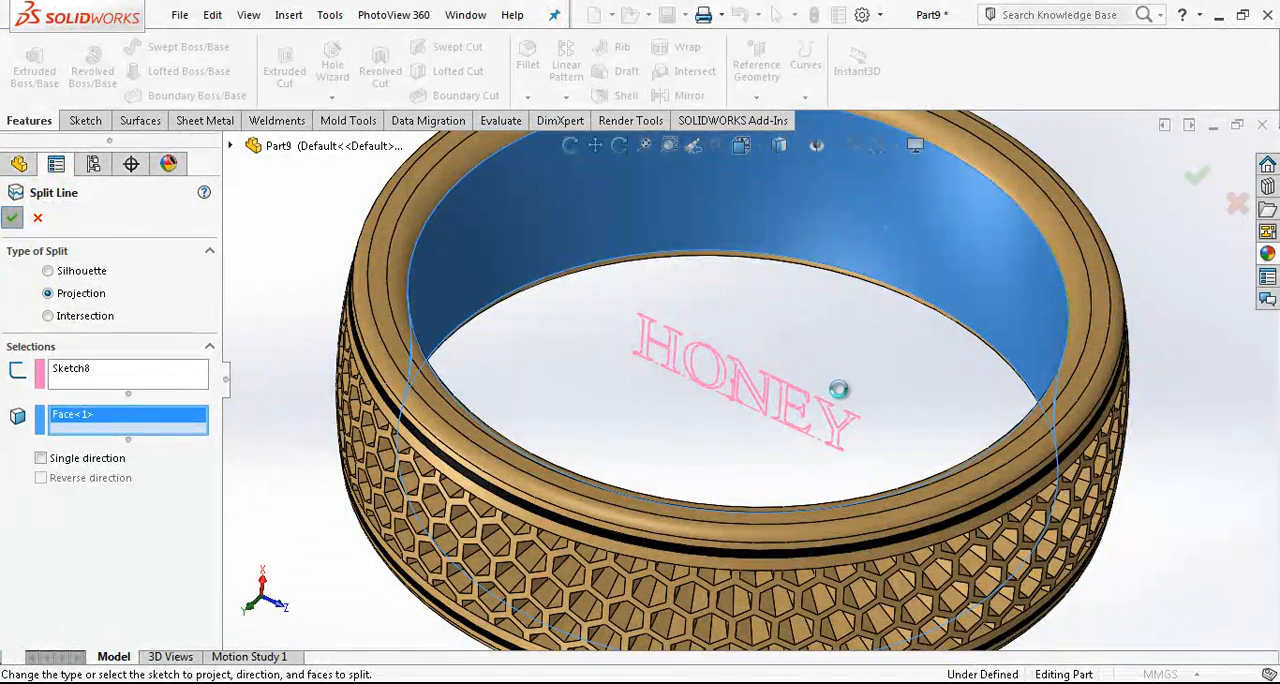
# - Open the face-level appearance settings for the letter H on the ring's inner wall
pyautogui.moveTo(940, 320); pyautogui.dragTo(968, 309, button='middle')
pyautogui.scroll(3, 968, 309)
pyautogui.scroll(-6, 908, 303)
pyautogui.scroll(2, 765, 368)
pyautogui.moveTo(765, 368); pyautogui.dragTo(690, 360, button='middle')
pyautogui.scroll(-6, 767, 355)
pyautogui.scroll(6, 779, 355)
pyautogui.scroll(-8, 677, 358)
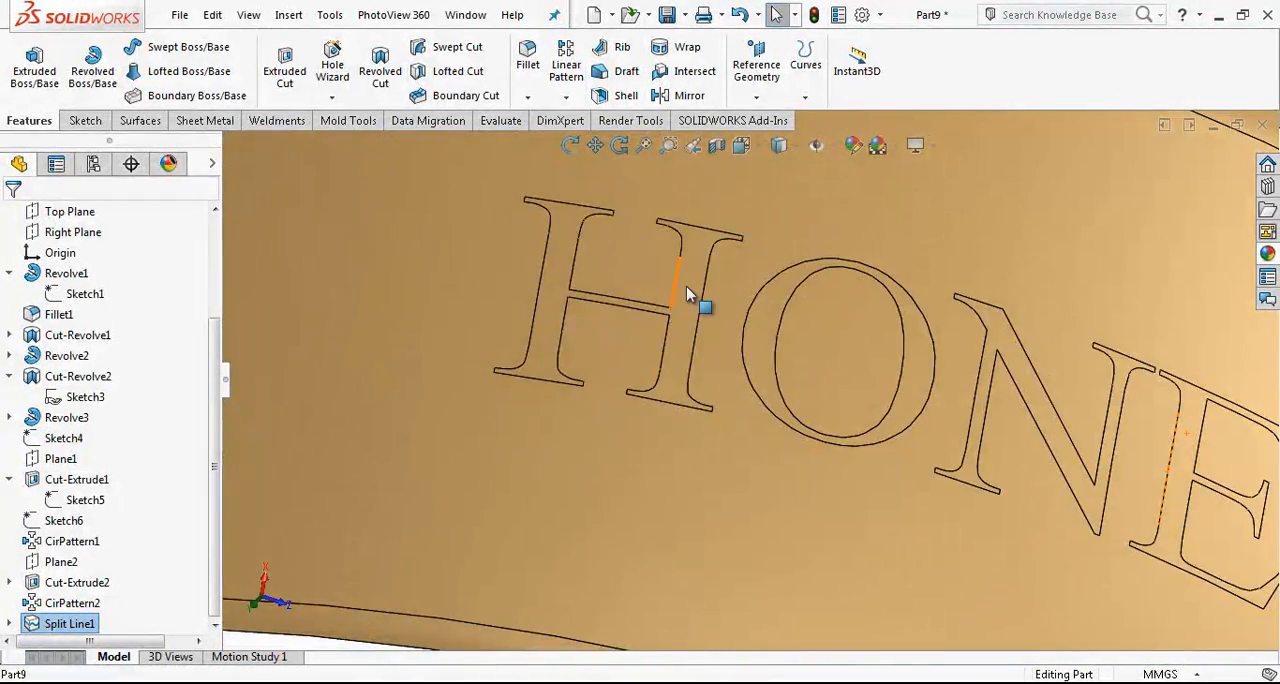
pyautogui.click(686, 286)
pyautogui.click(850, 207)
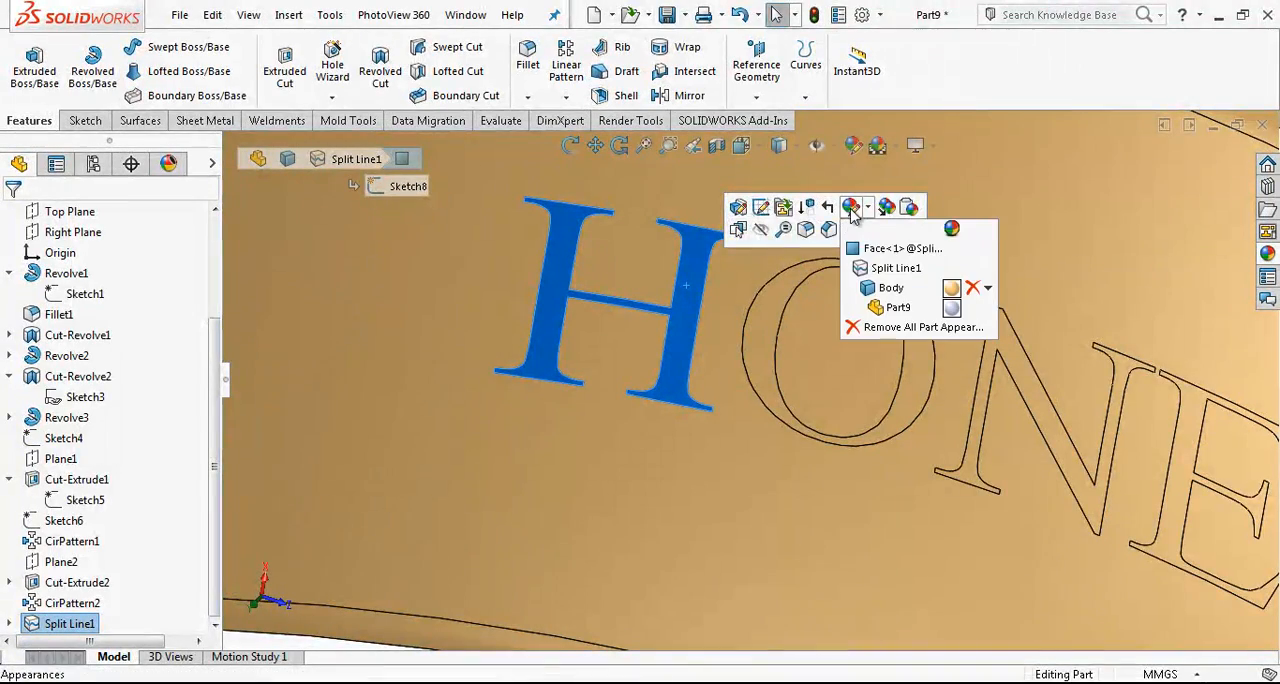
pyautogui.click(865, 250)
pyautogui.click(773, 308)
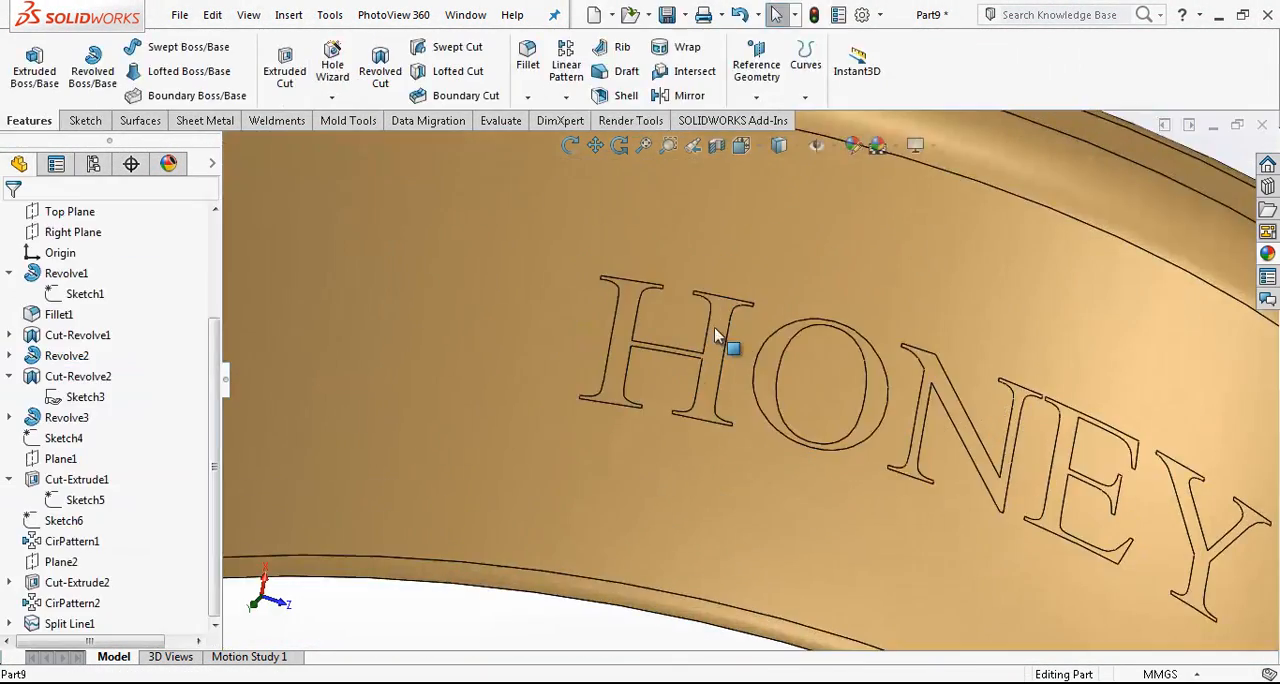
pyautogui.click(714, 333)
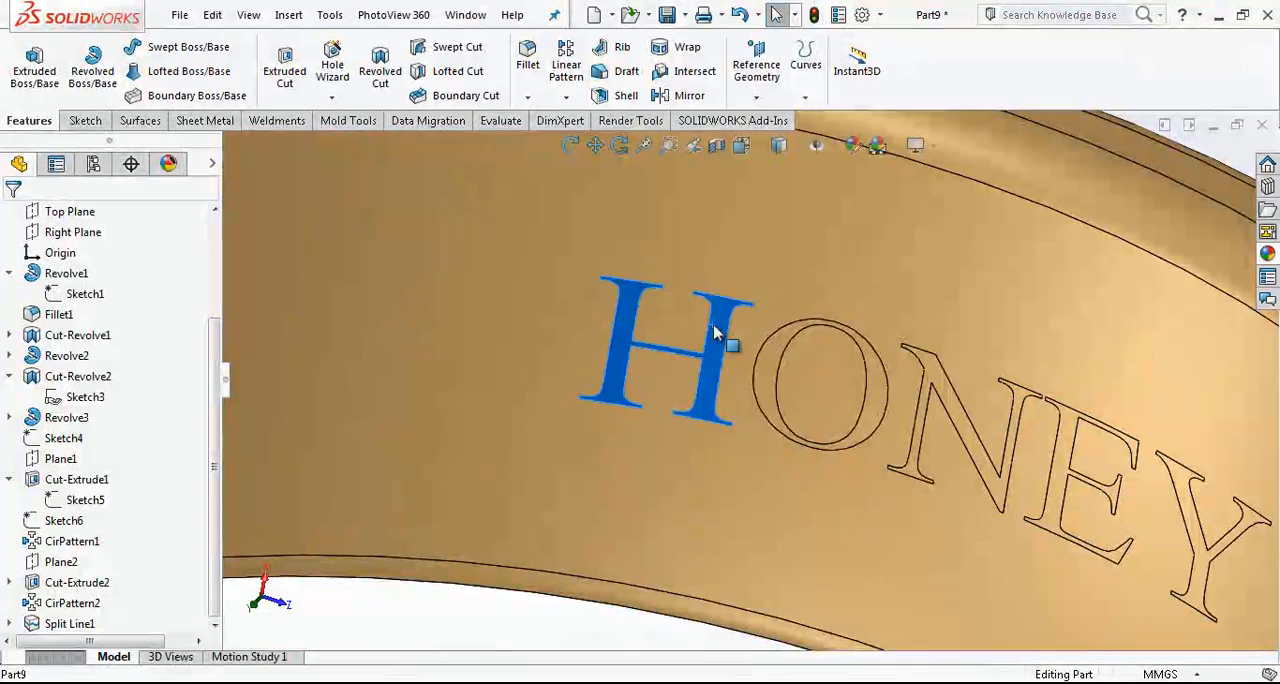
pyautogui.rightClick(714, 333)
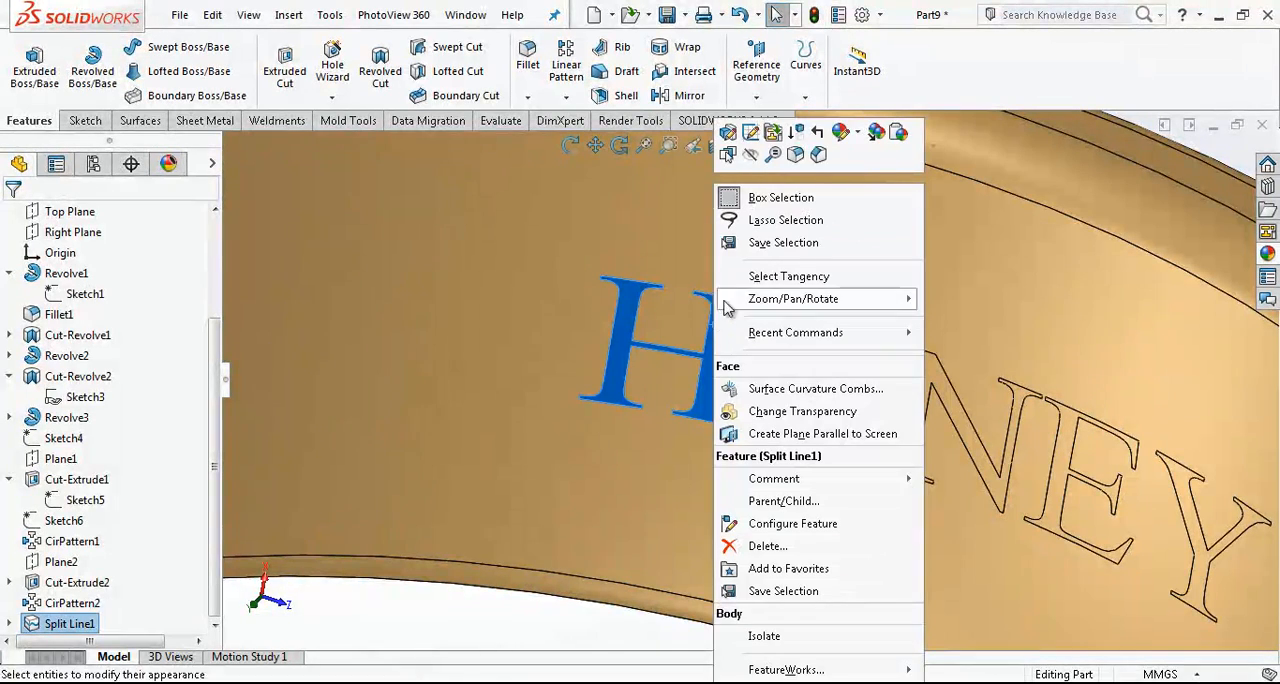
pyautogui.click(845, 135)
pyautogui.click(965, 172)
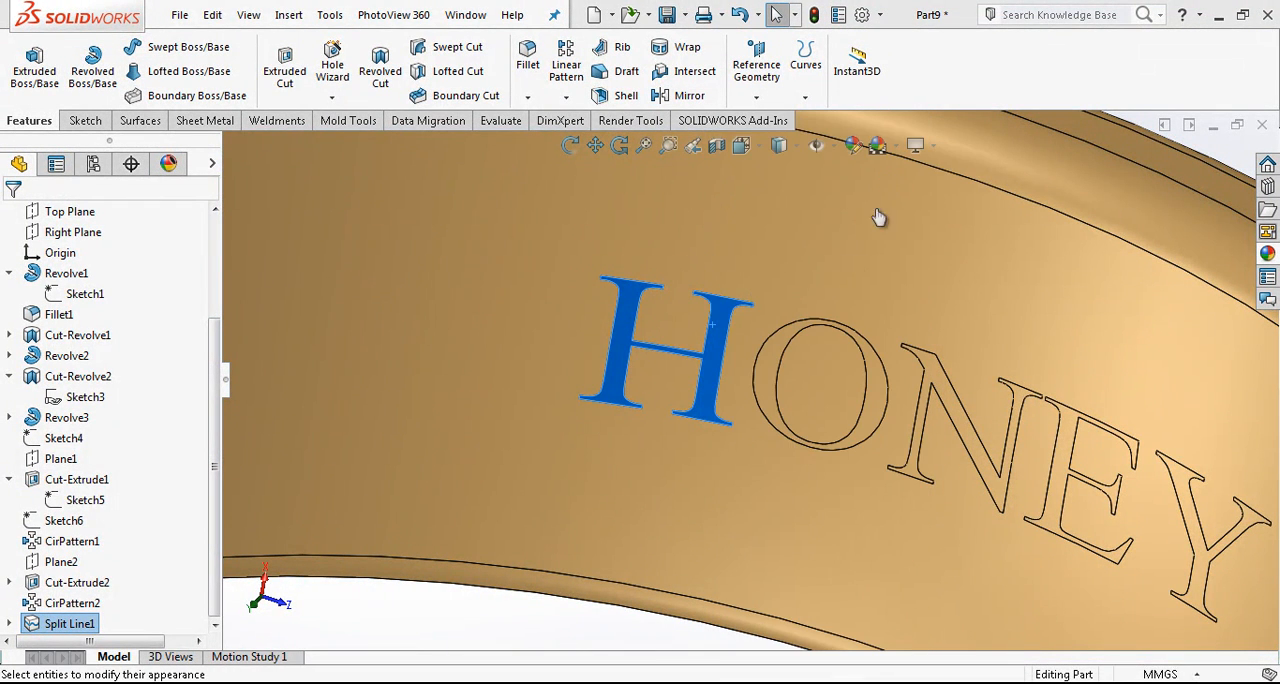
# - Add the O, N, E and Y faces to the appearance selection and colour all five letters black
pyautogui.click(780, 378)
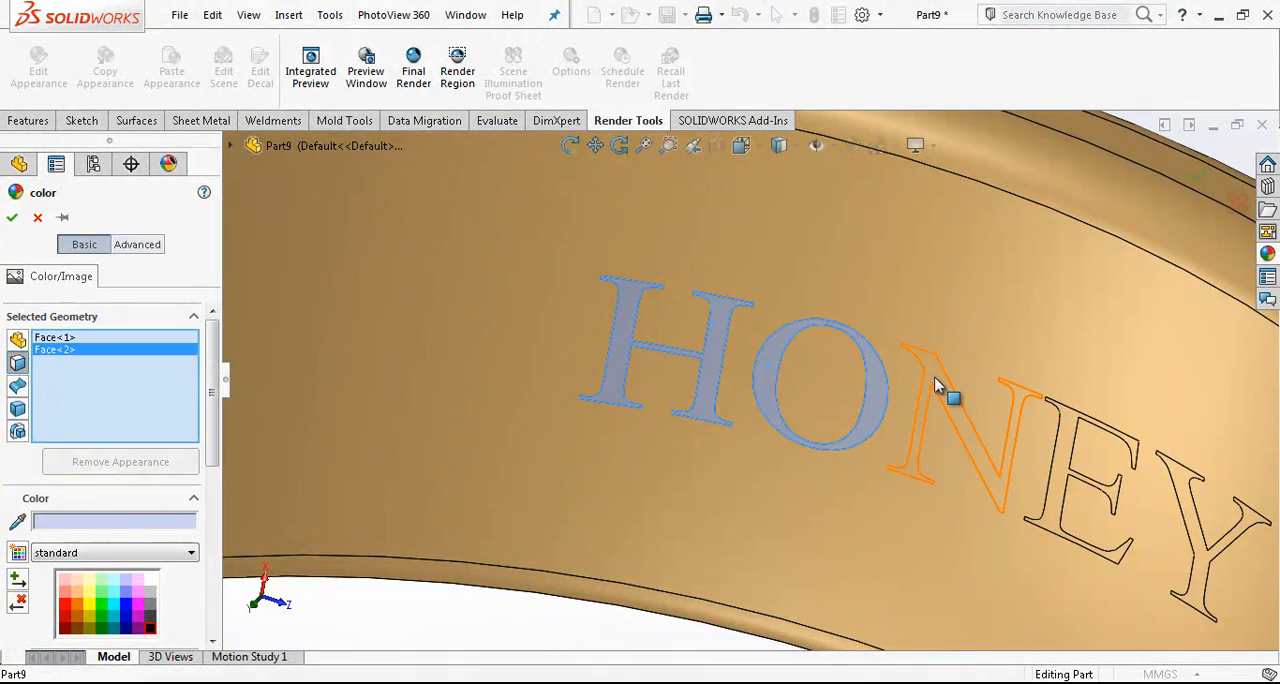
pyautogui.click(935, 385)
pyautogui.moveTo(943, 423); pyautogui.dragTo(928, 443, button='middle')
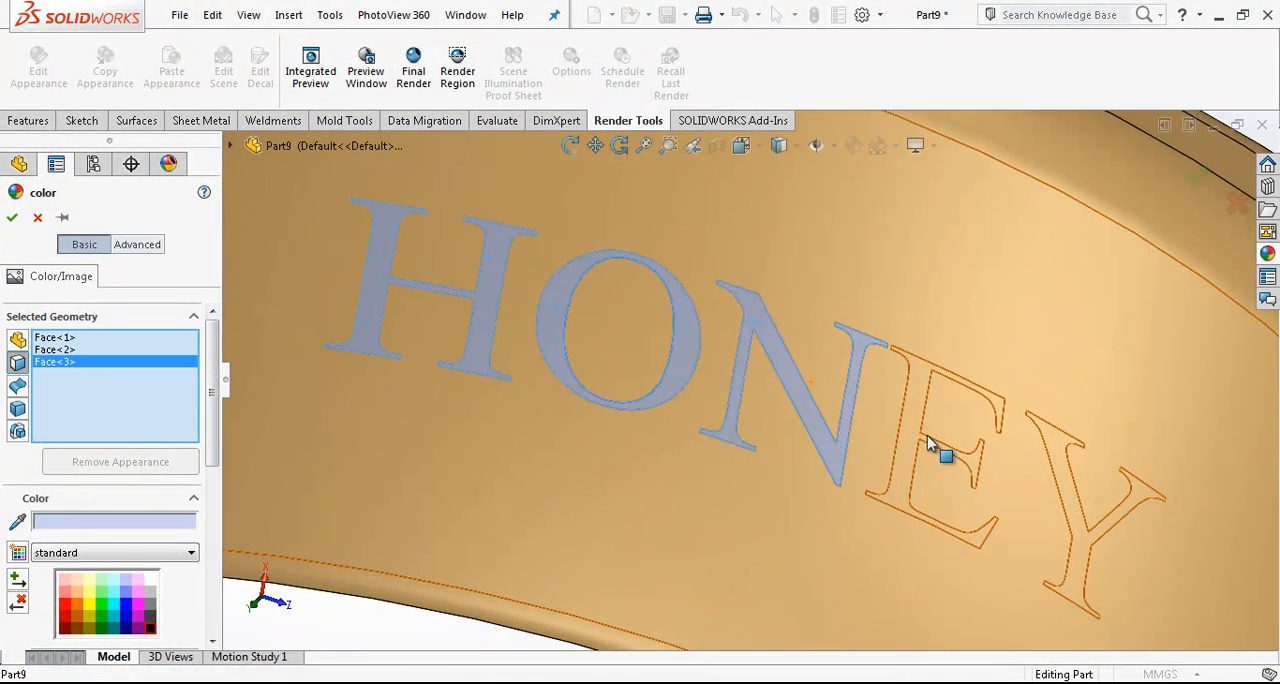
pyautogui.click(925, 442)
pyautogui.click(1071, 463)
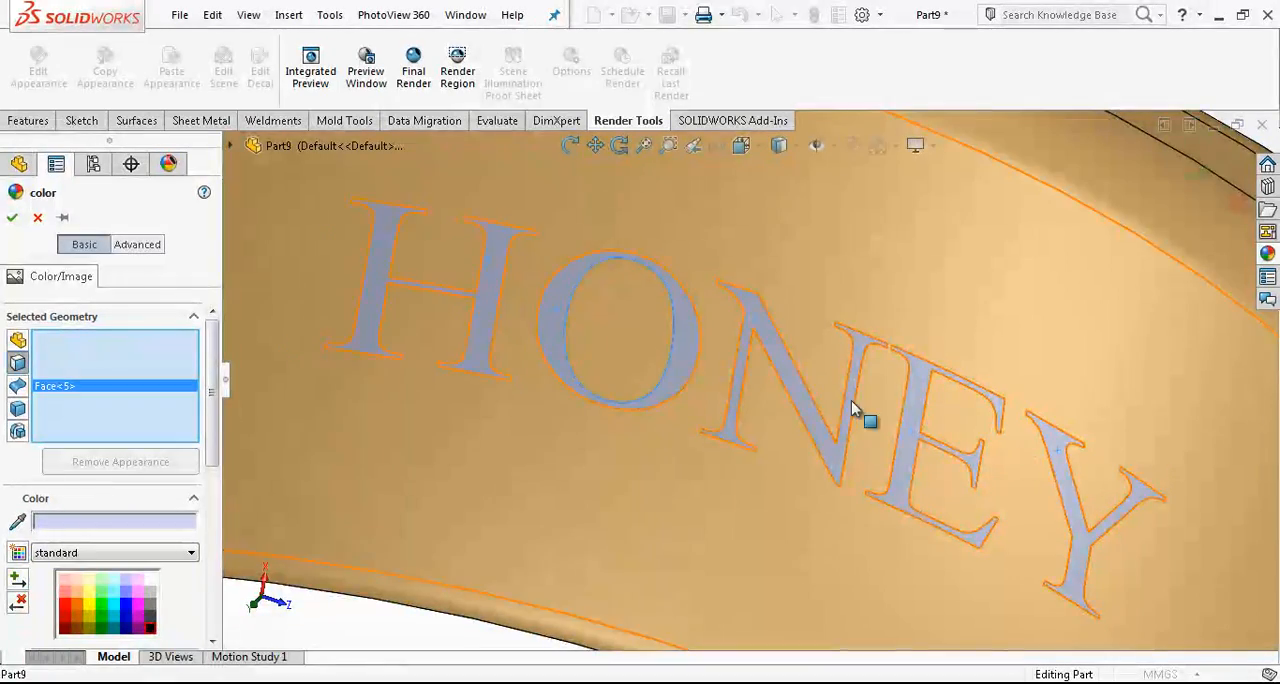
pyautogui.click(152, 628)
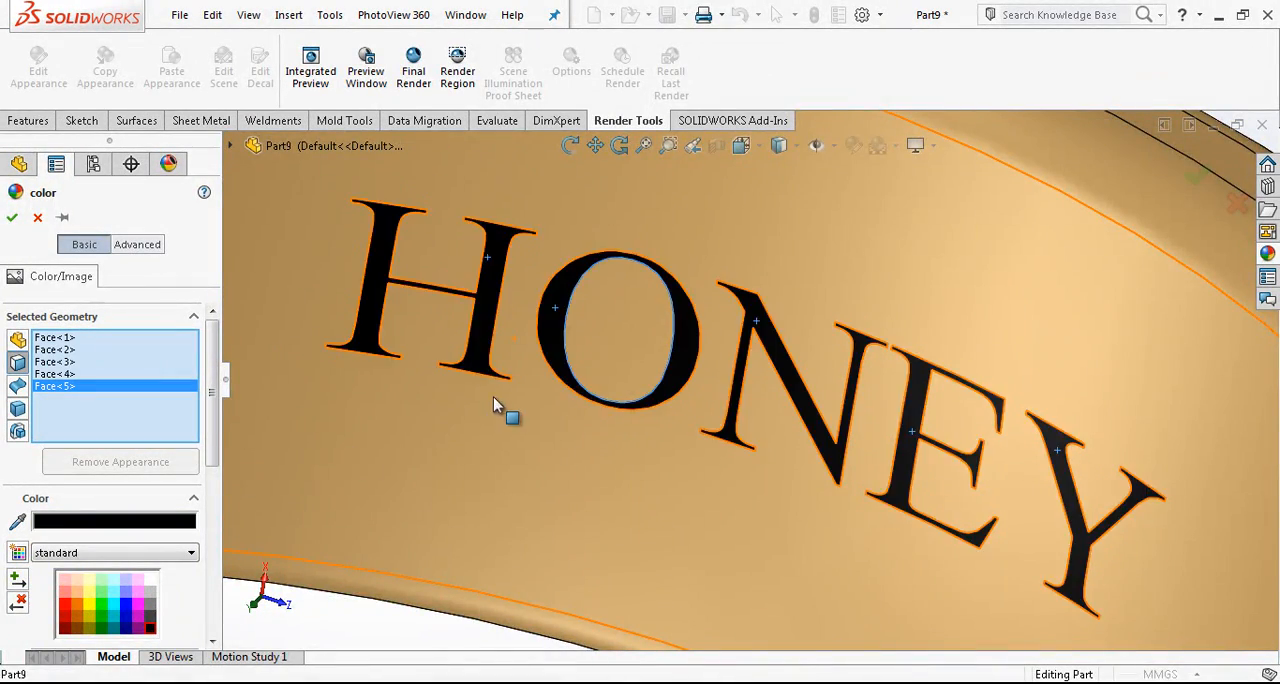
pyautogui.scroll(3, 500, 400)
pyautogui.click(12, 219)
pyautogui.scroll(5, 771, 363)
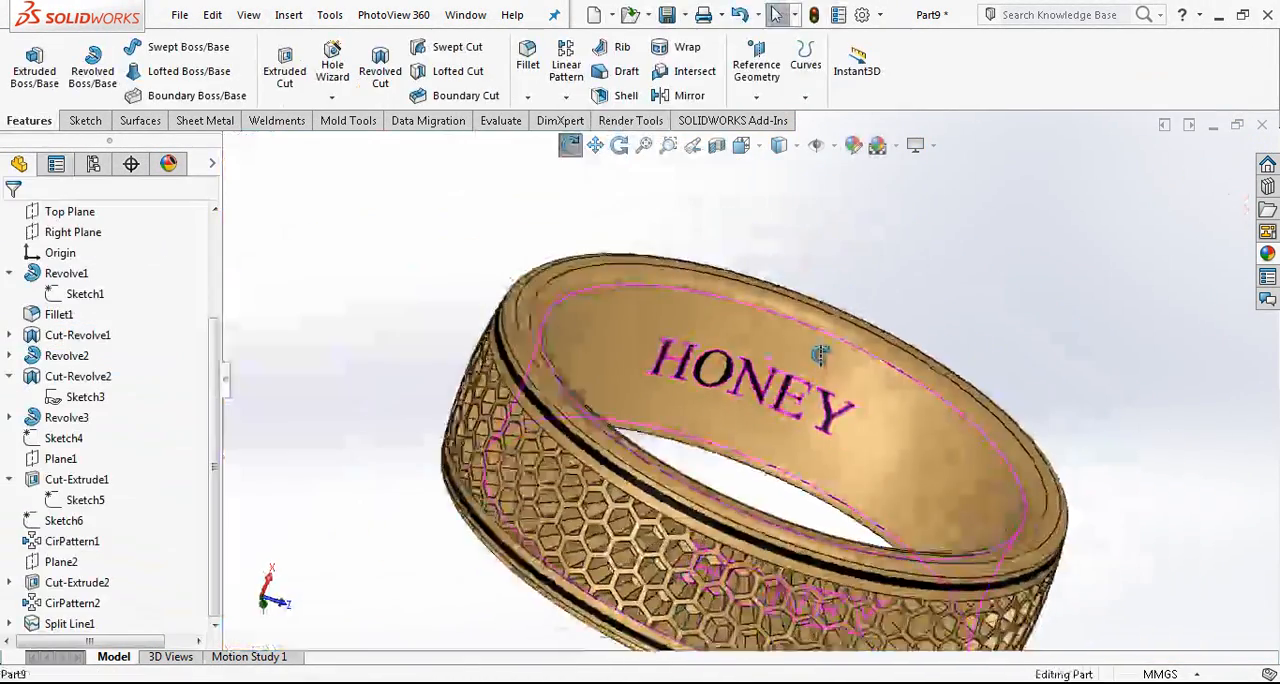
# - Inspect the honeycomb band up close and set the display style to Shaded without edges
pyautogui.moveTo(651, 497); pyautogui.dragTo(657, 457, button='middle')
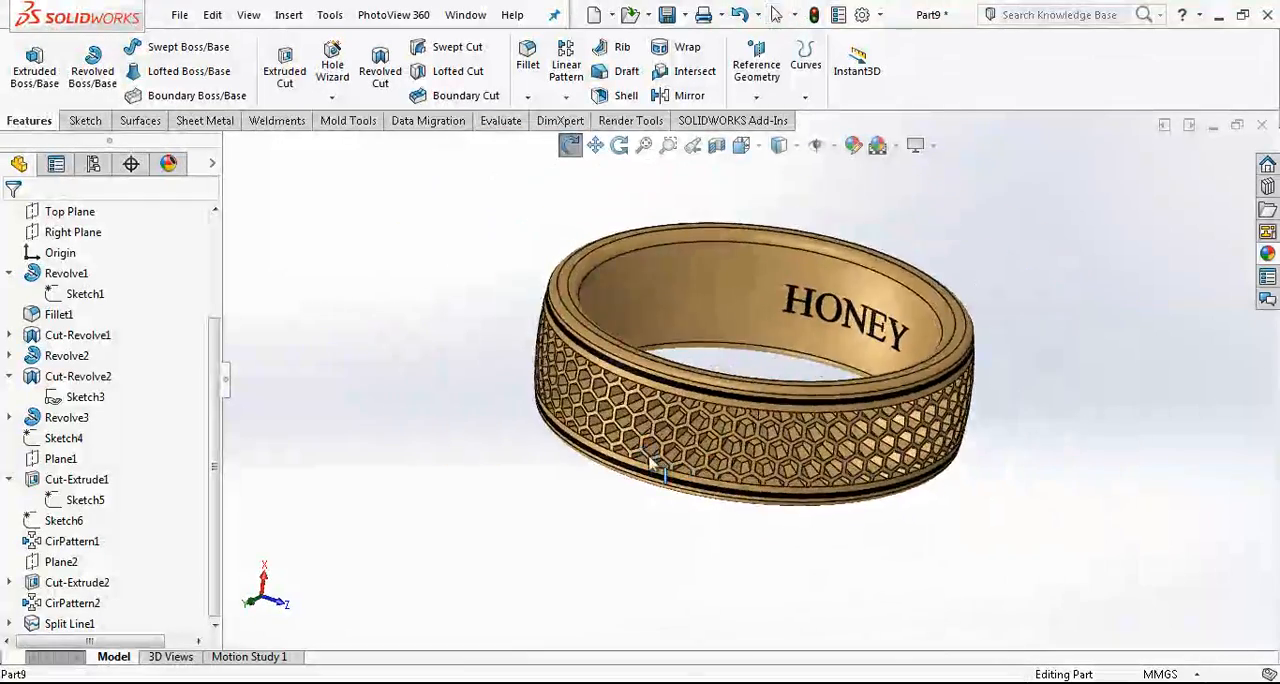
pyautogui.scroll(-5, 700, 409)
pyautogui.scroll(-3, 797, 415)
pyautogui.scroll(3, 737, 424)
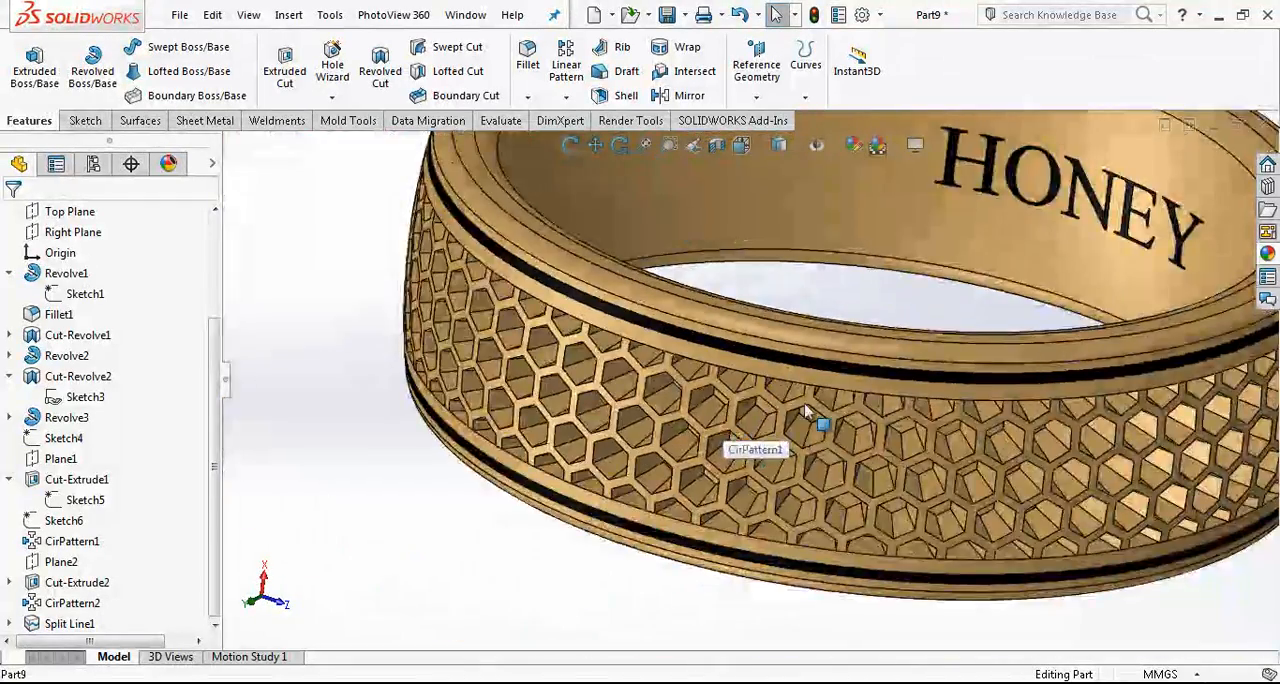
pyautogui.scroll(-3, 813, 414)
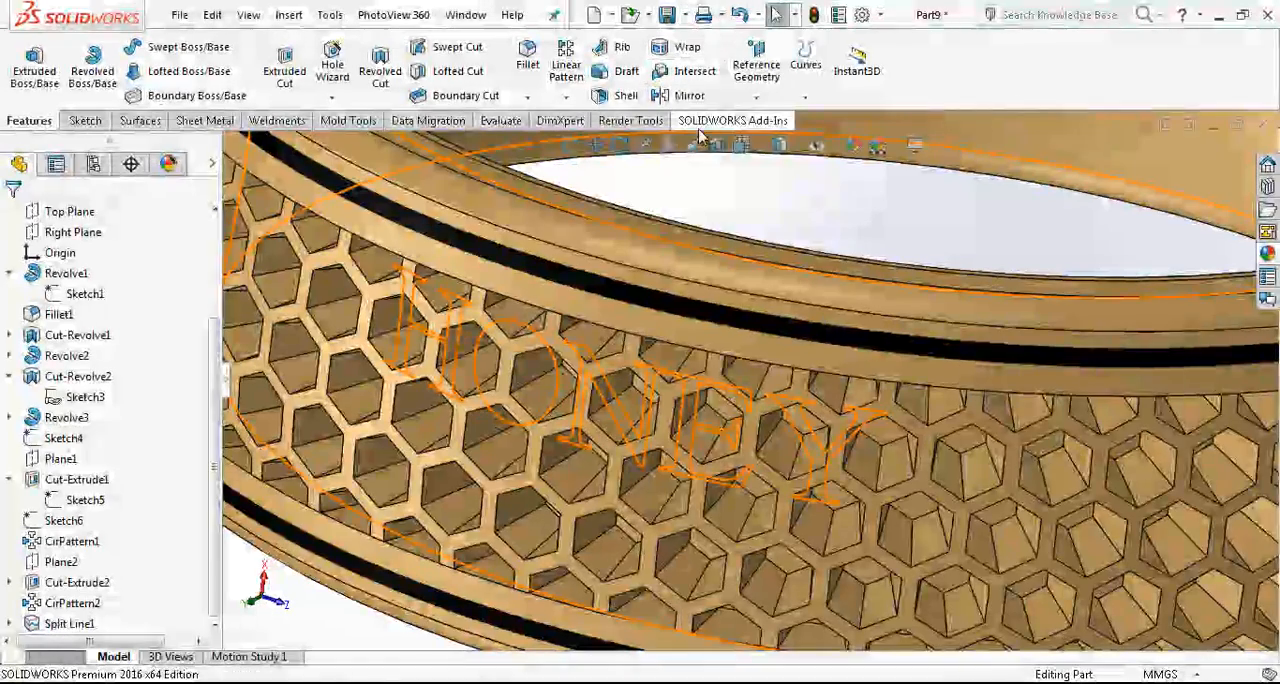
pyautogui.click(780, 145)
pyautogui.click(781, 198)
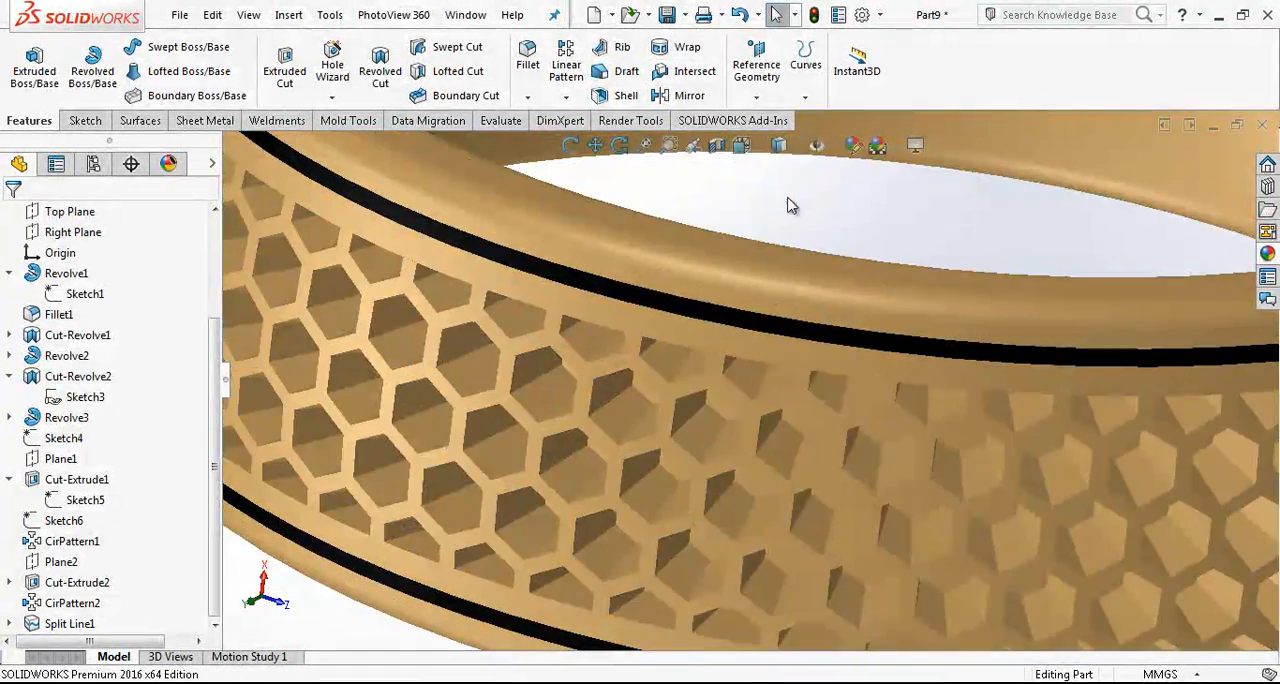
# - Try to apply a 0.15 mm symmetric fillet to one inner edge of a honeycomb pocket
pyautogui.click(528, 58)
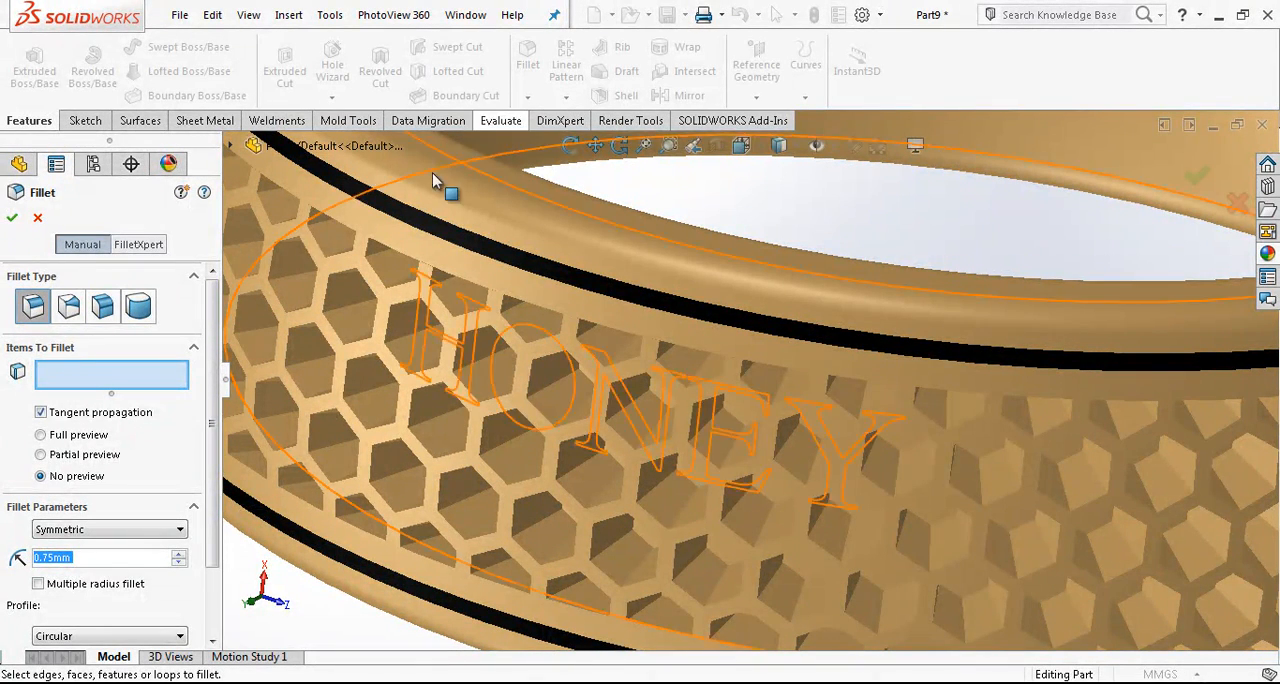
pyautogui.write('0,1')
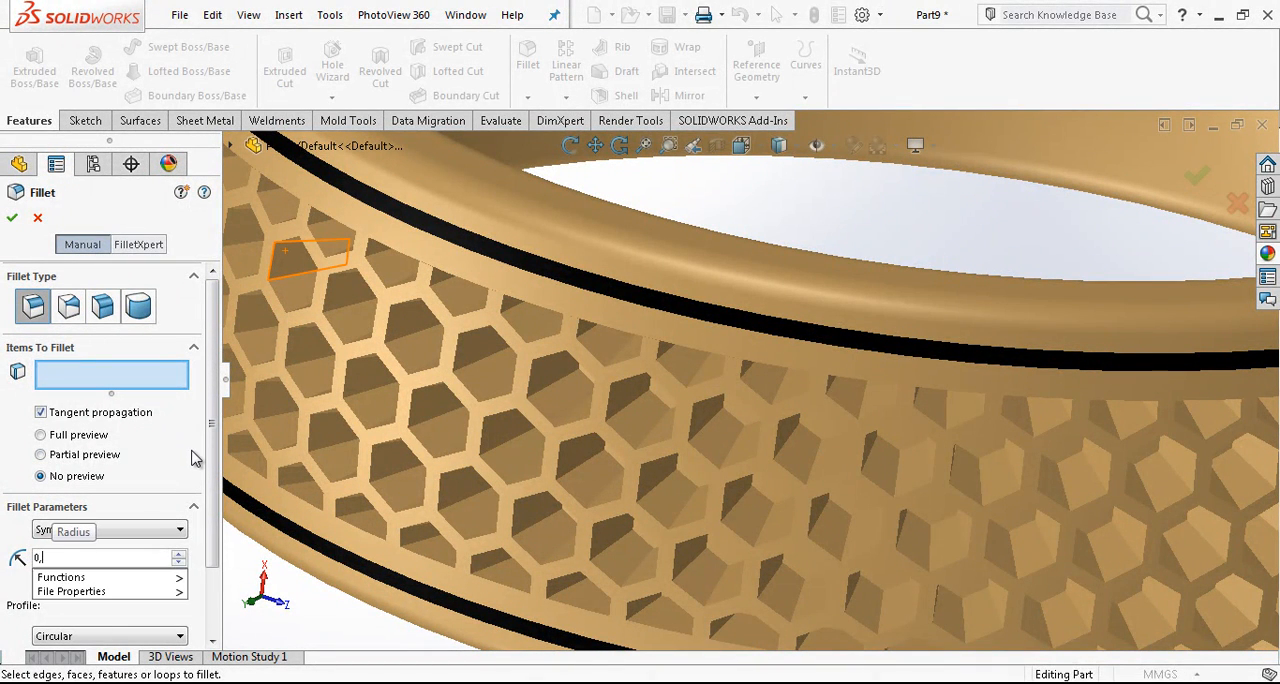
pyautogui.write('5')
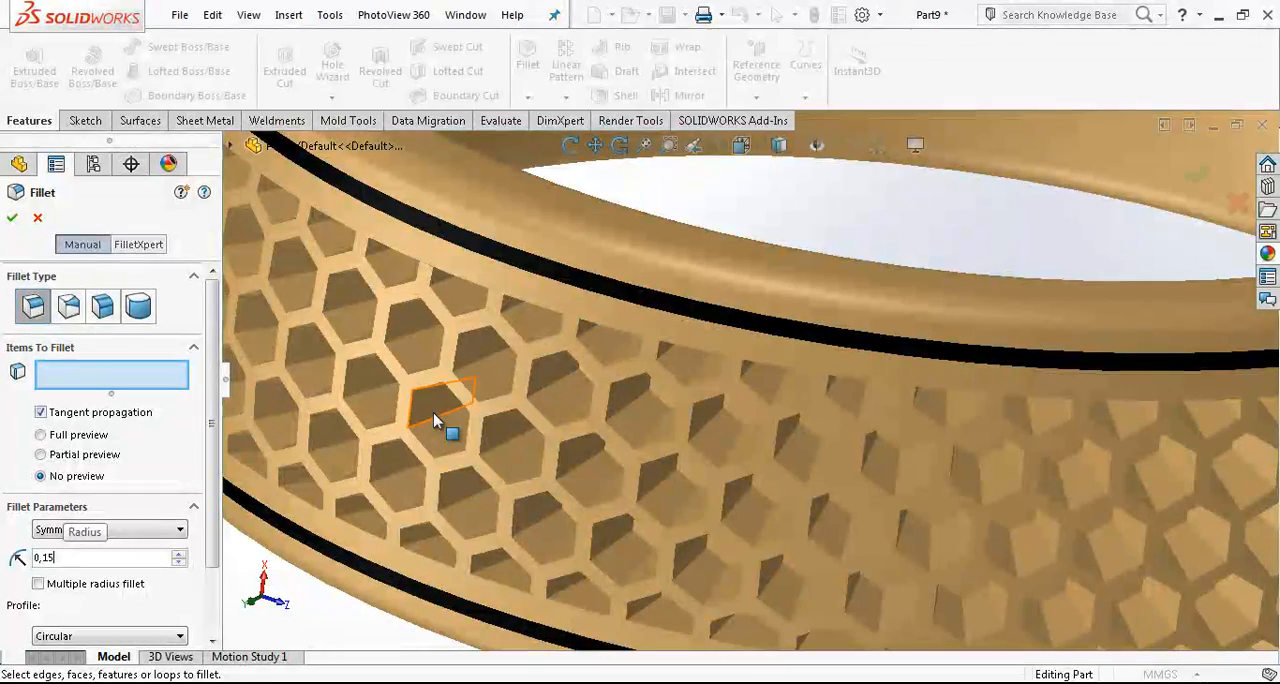
pyautogui.click(435, 418)
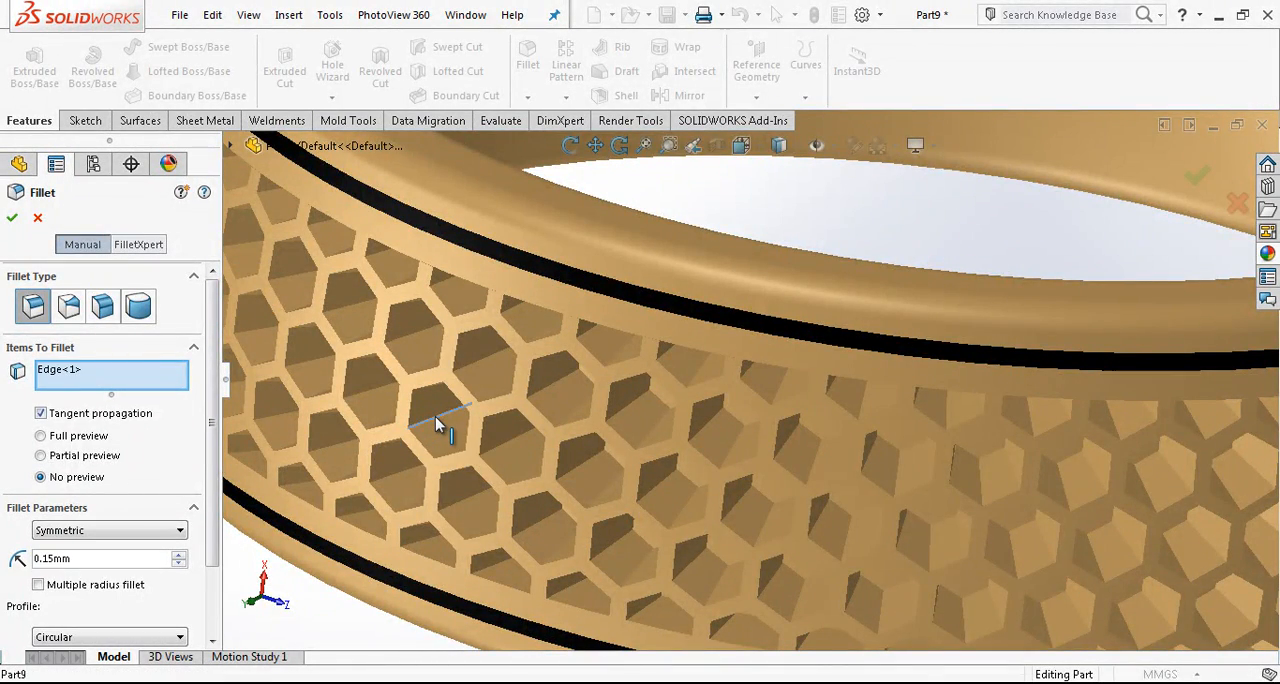
pyautogui.scroll(-3, 438, 417)
pyautogui.rightClick(483, 446)
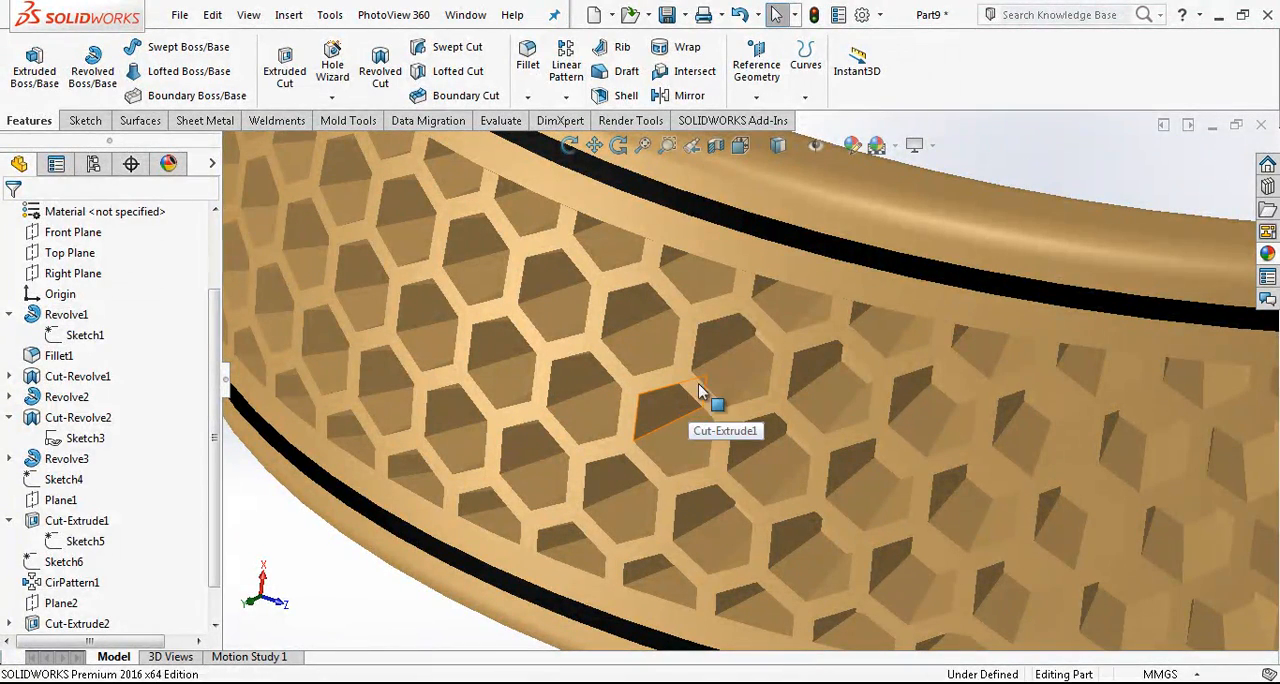
# - Apply a 0.15 mm symmetric fillet to an inner corner edge of a honeycomb pocket and its related pocket edges around the band
pyautogui.click(527, 58)
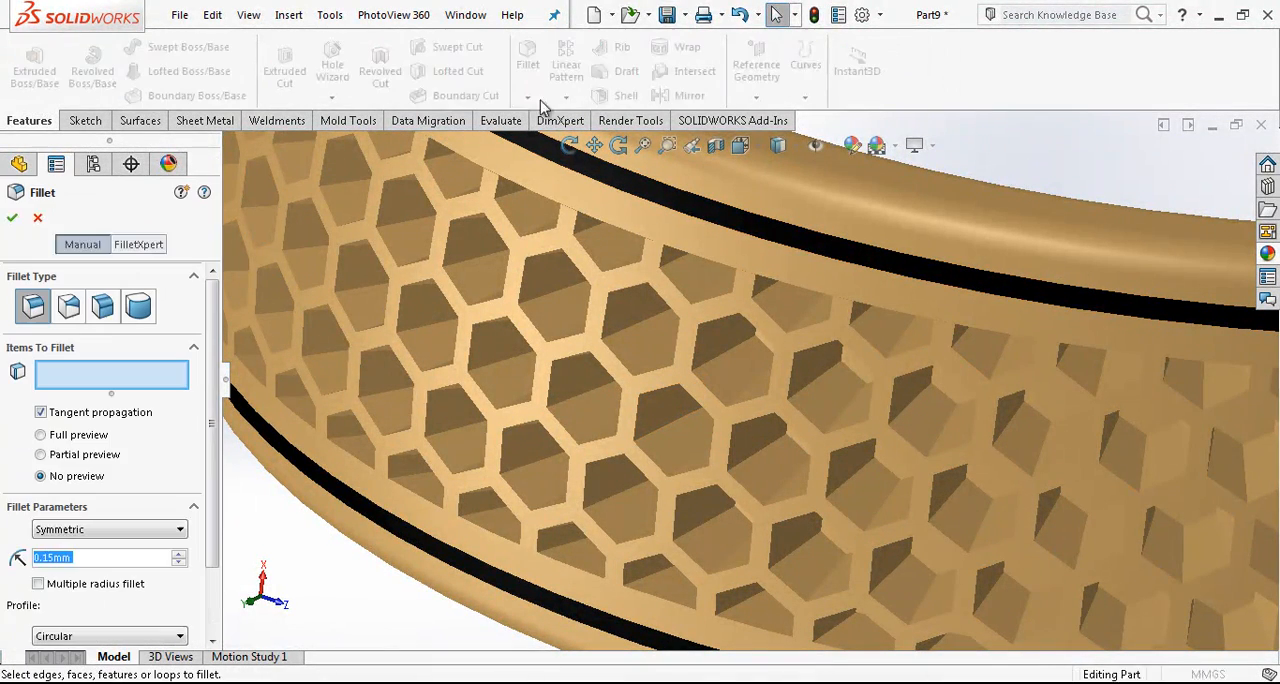
pyautogui.click(555, 291)
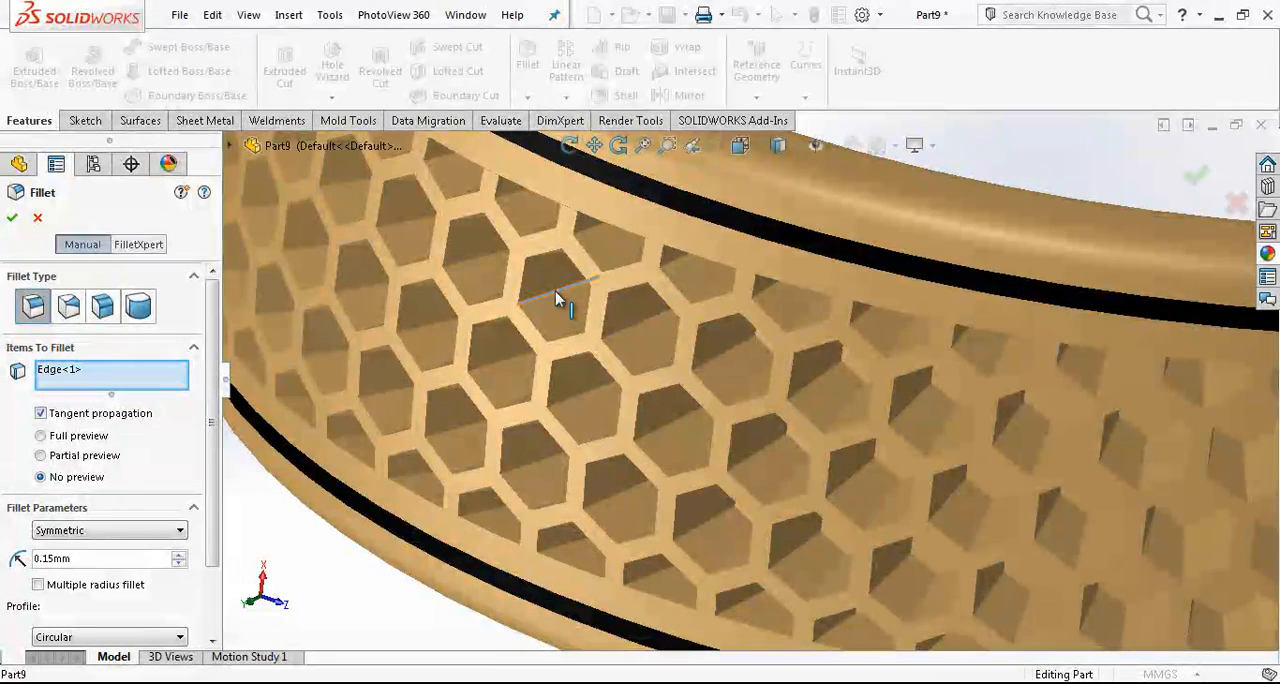
pyautogui.click(495, 259)
pyautogui.moveTo(585, 208)
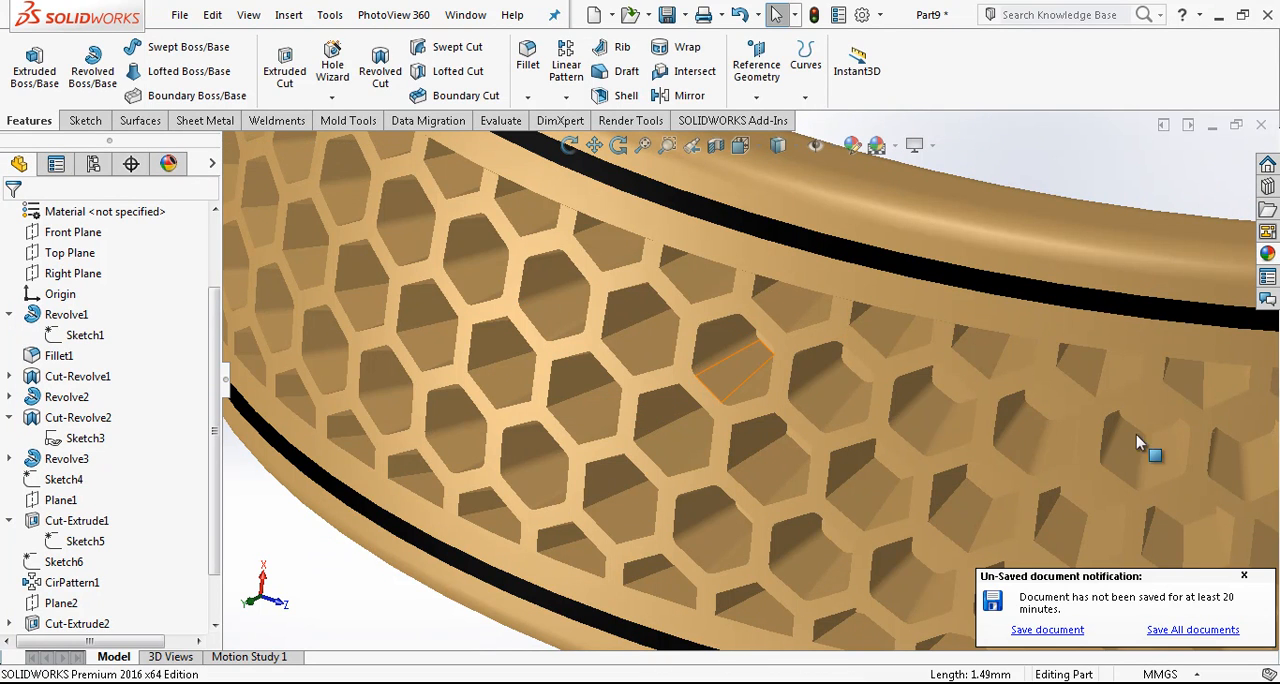
pyautogui.click(1244, 576)
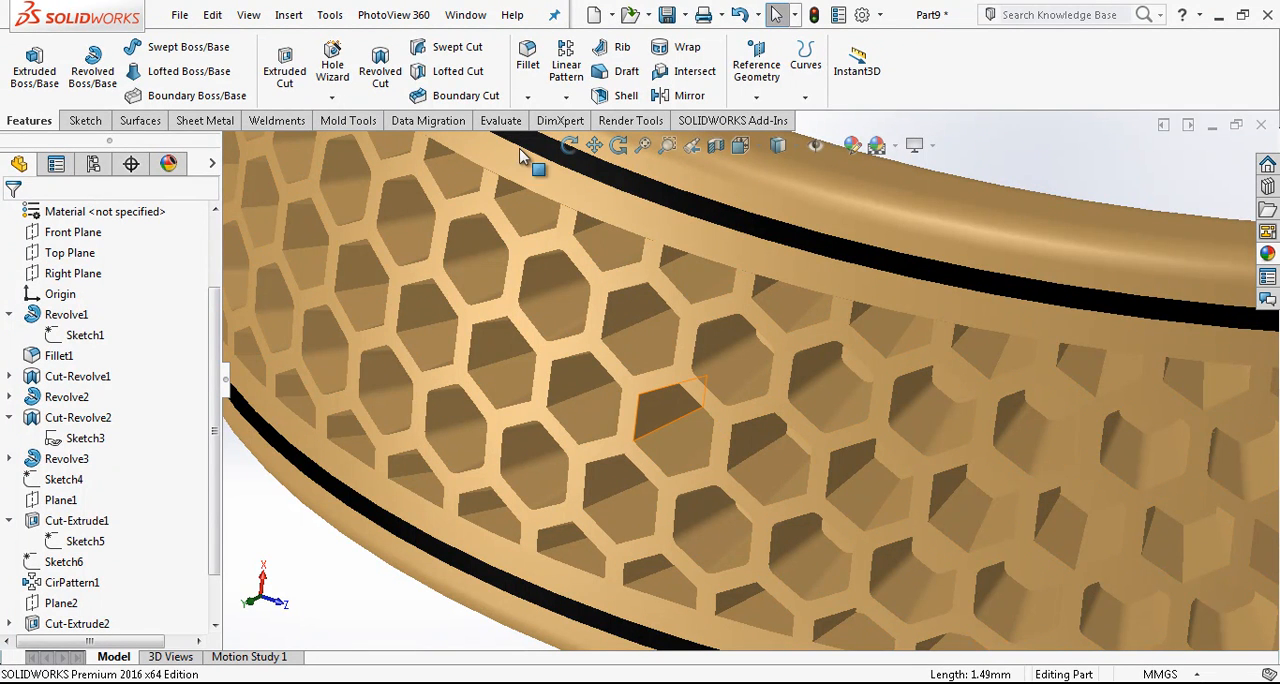
# - Fillet the remaining sharp pocket edges with a 0.15 mm radius, extending the selection from one inner edge in a neighbouring honeycomb pocket
pyautogui.click(527, 60)
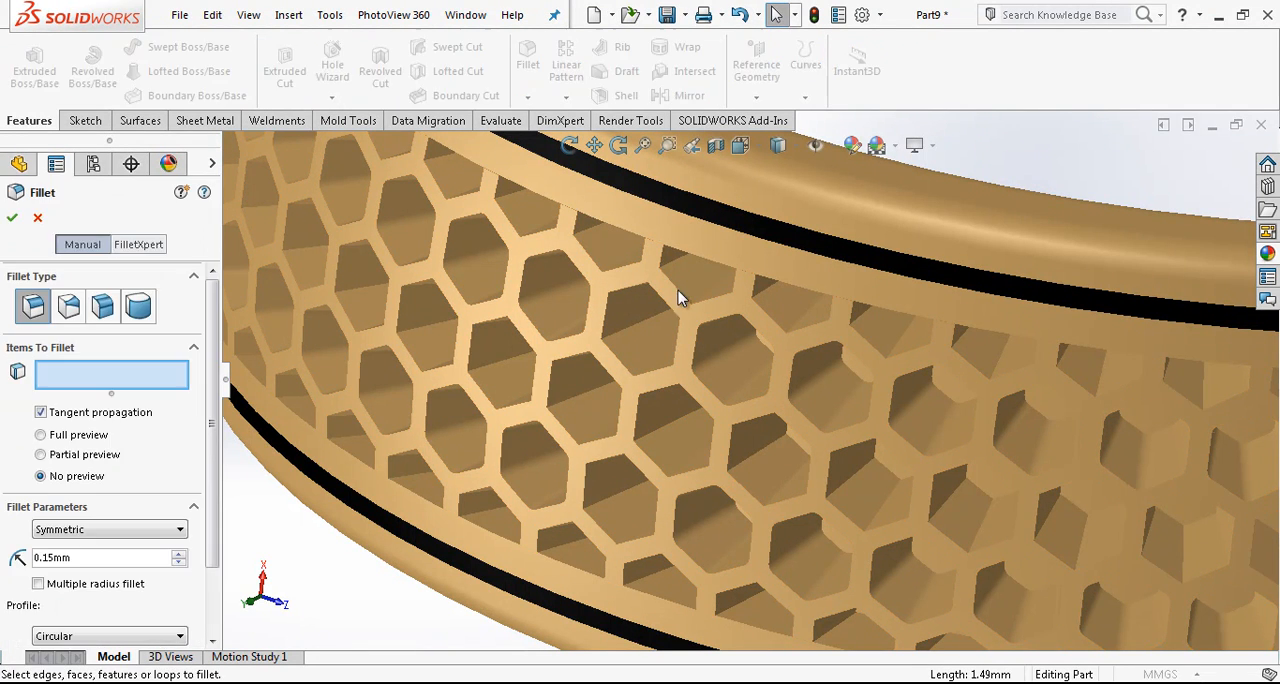
pyautogui.click(569, 405)
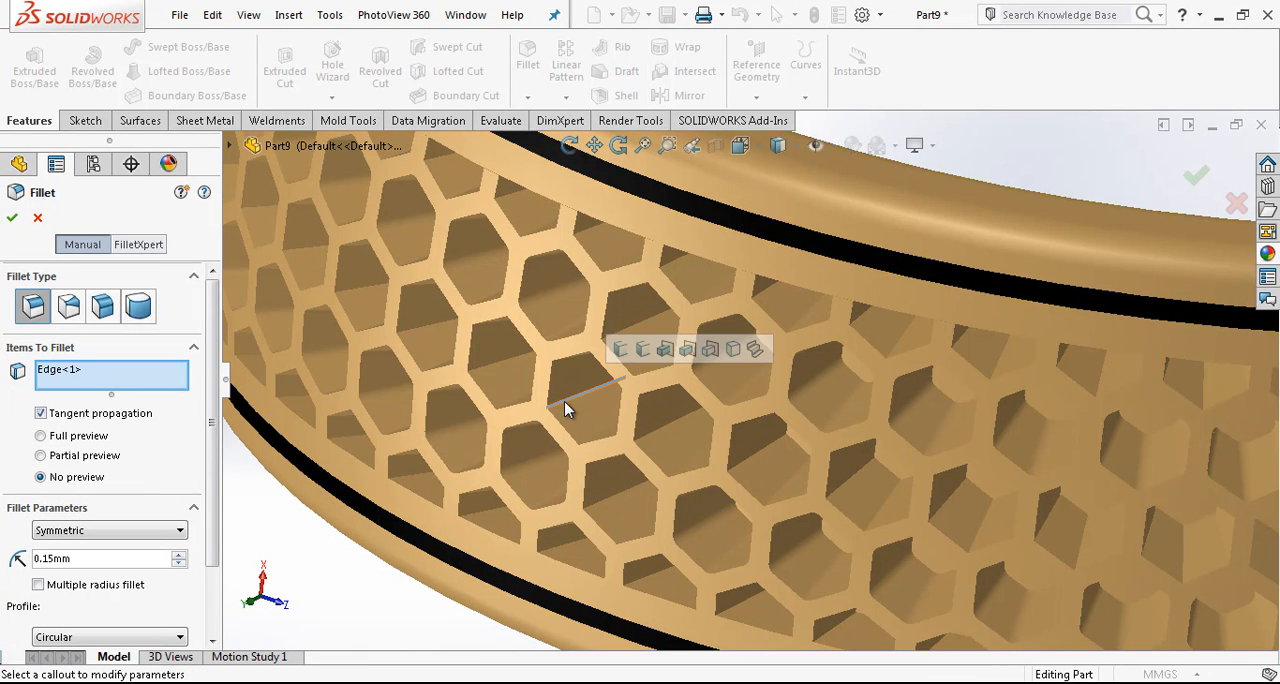
pyautogui.click(668, 353)
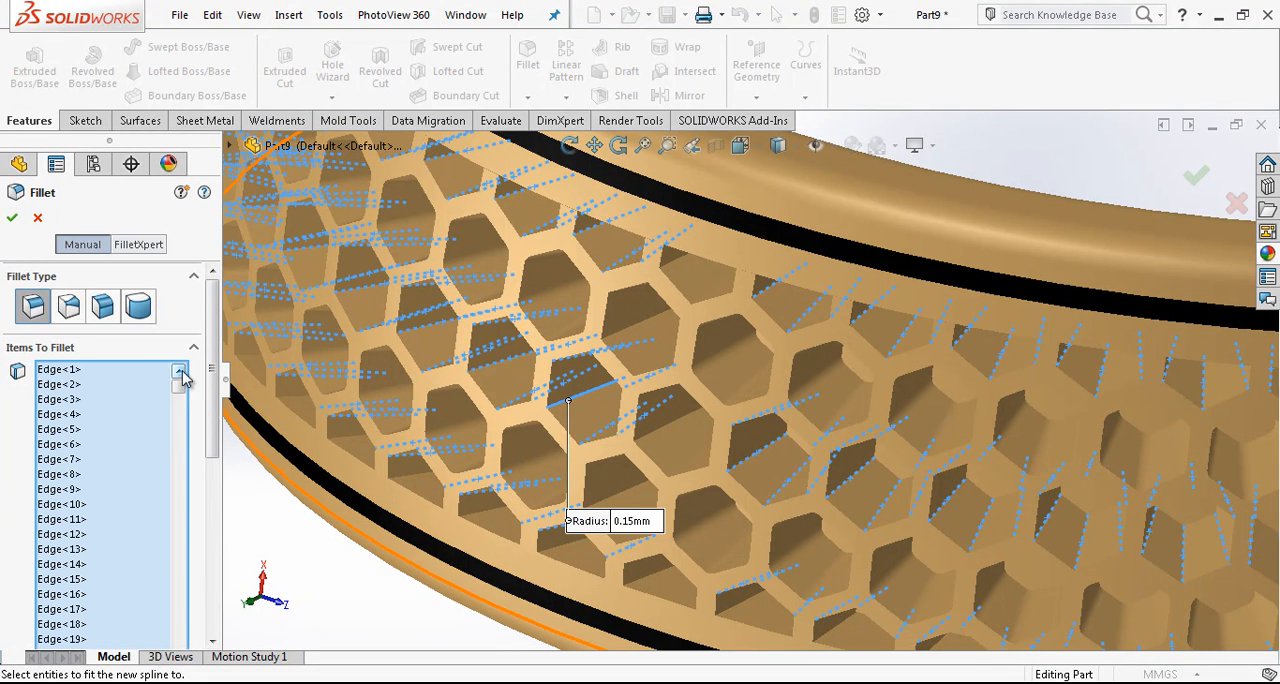
pyautogui.click(12, 217)
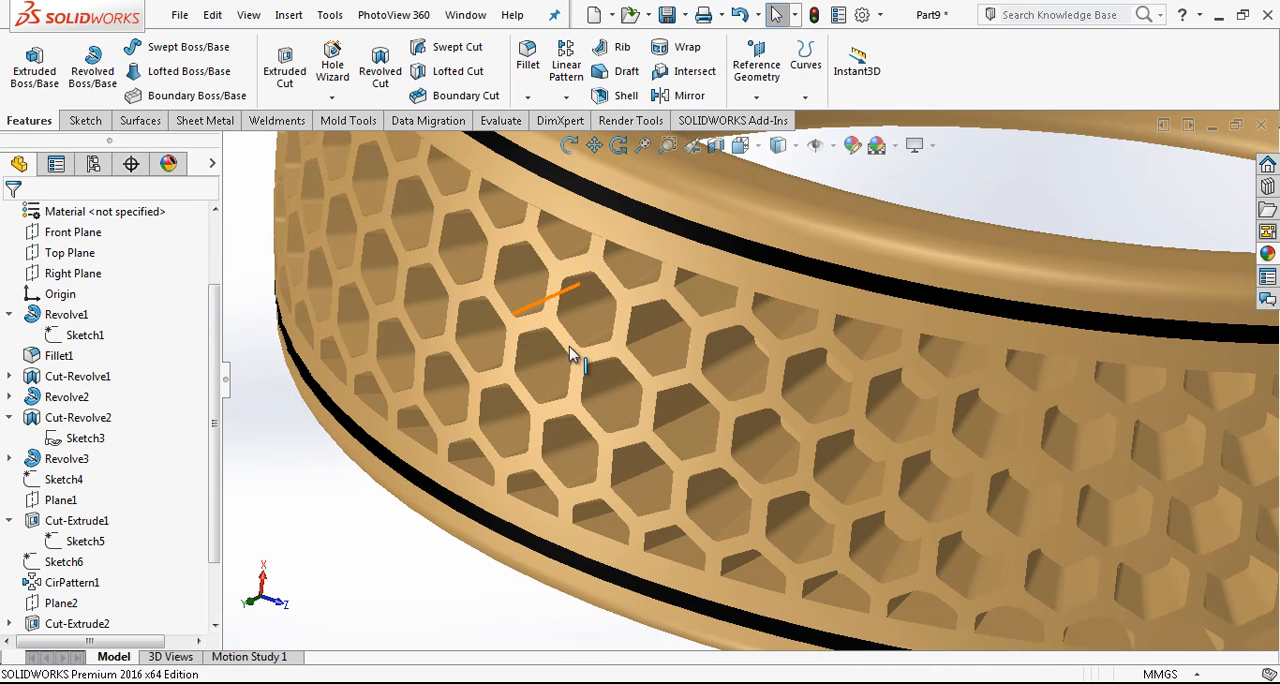
# - Examine the filleted honeycomb pockets around the band and the whole ring from several angles
pyautogui.scroll(1, 700, 394)
pyautogui.moveTo(700, 394); pyautogui.dragTo(733, 350, button='middle')
pyautogui.scroll(2, 708, 385)
pyautogui.scroll(2, 717, 375)
pyautogui.scroll(-2, 733, 378)
pyautogui.scroll(1, 751, 376)
pyautogui.scroll(-5, 715, 353)
pyautogui.scroll(3, 686, 352)
pyautogui.scroll(1, 709, 360)
pyautogui.scroll(3, 732, 350)
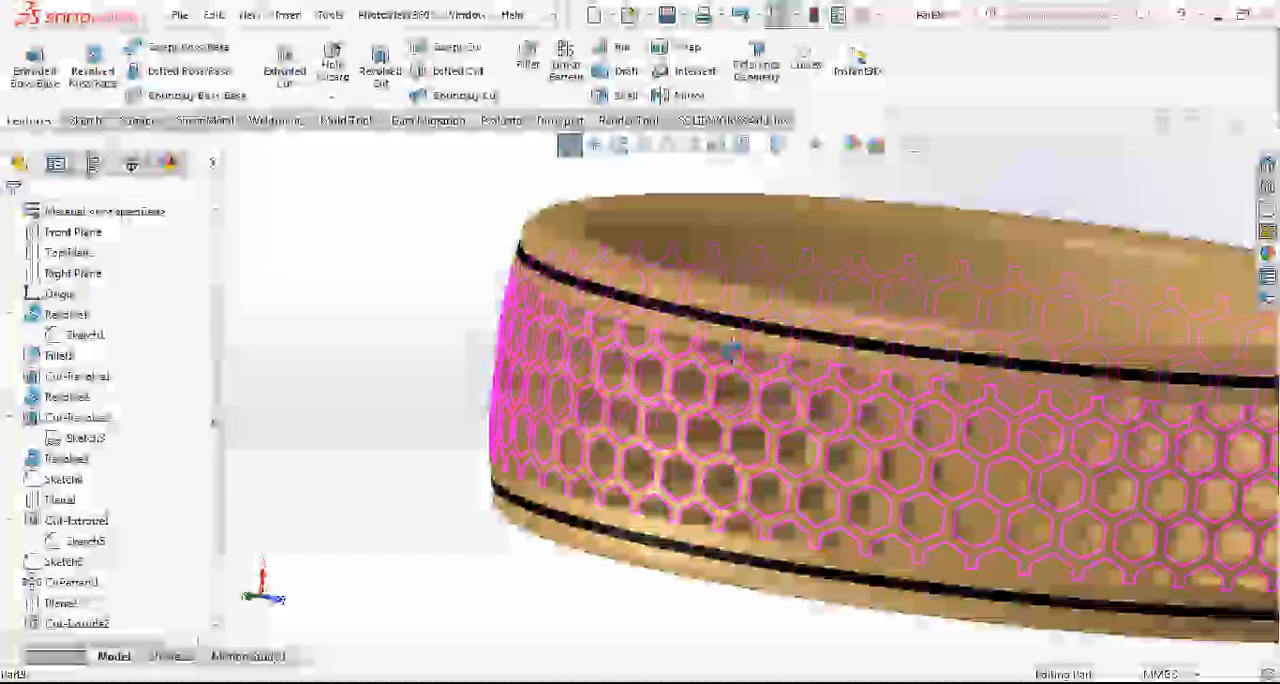
pyautogui.scroll(-2, 991, 437)
pyautogui.scroll(2, 1003, 397)
pyautogui.moveTo(1003, 397); pyautogui.dragTo(1035, 478, button='middle')
pyautogui.scroll(1, 686, 323)
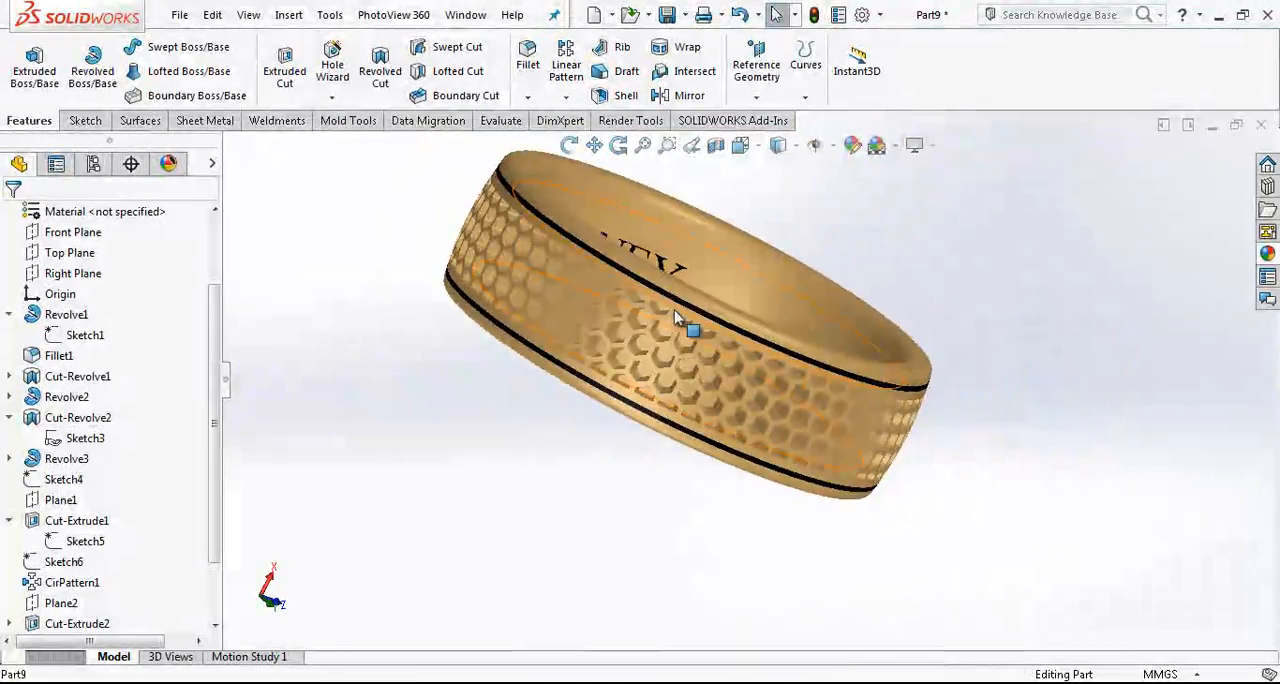